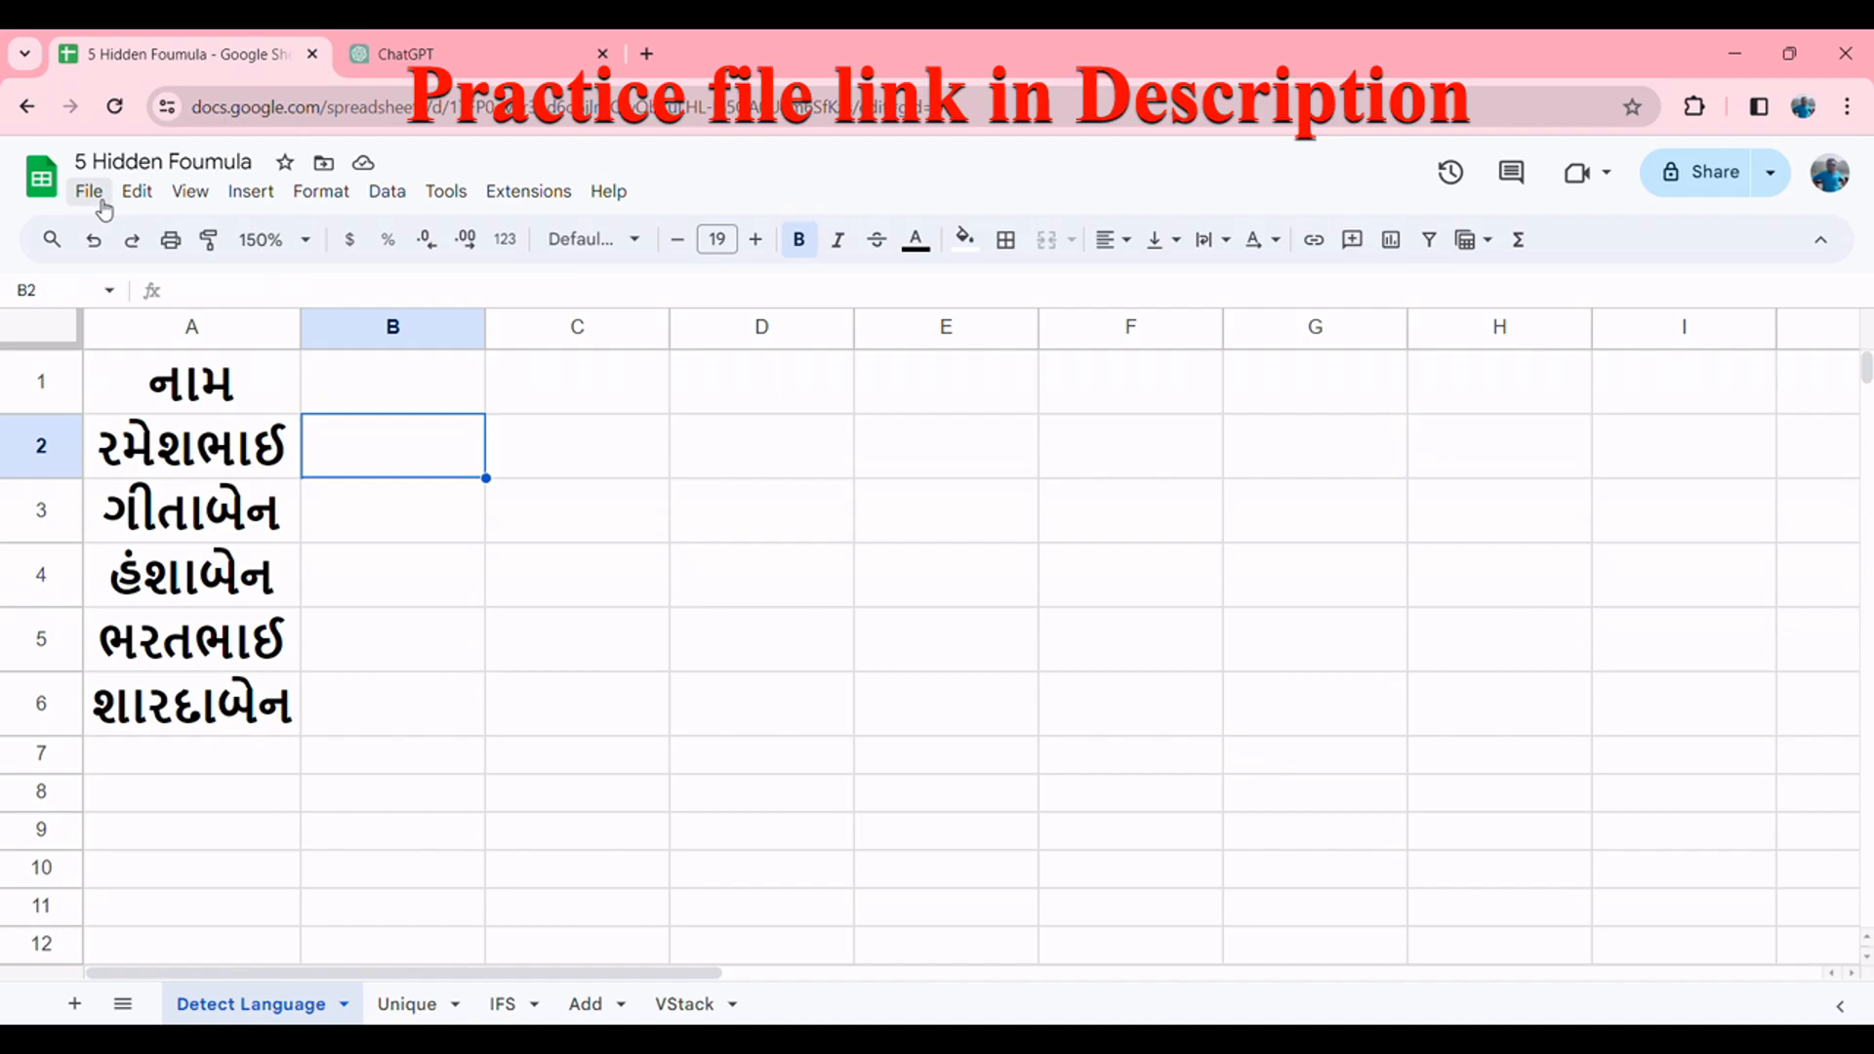
click(90, 192)
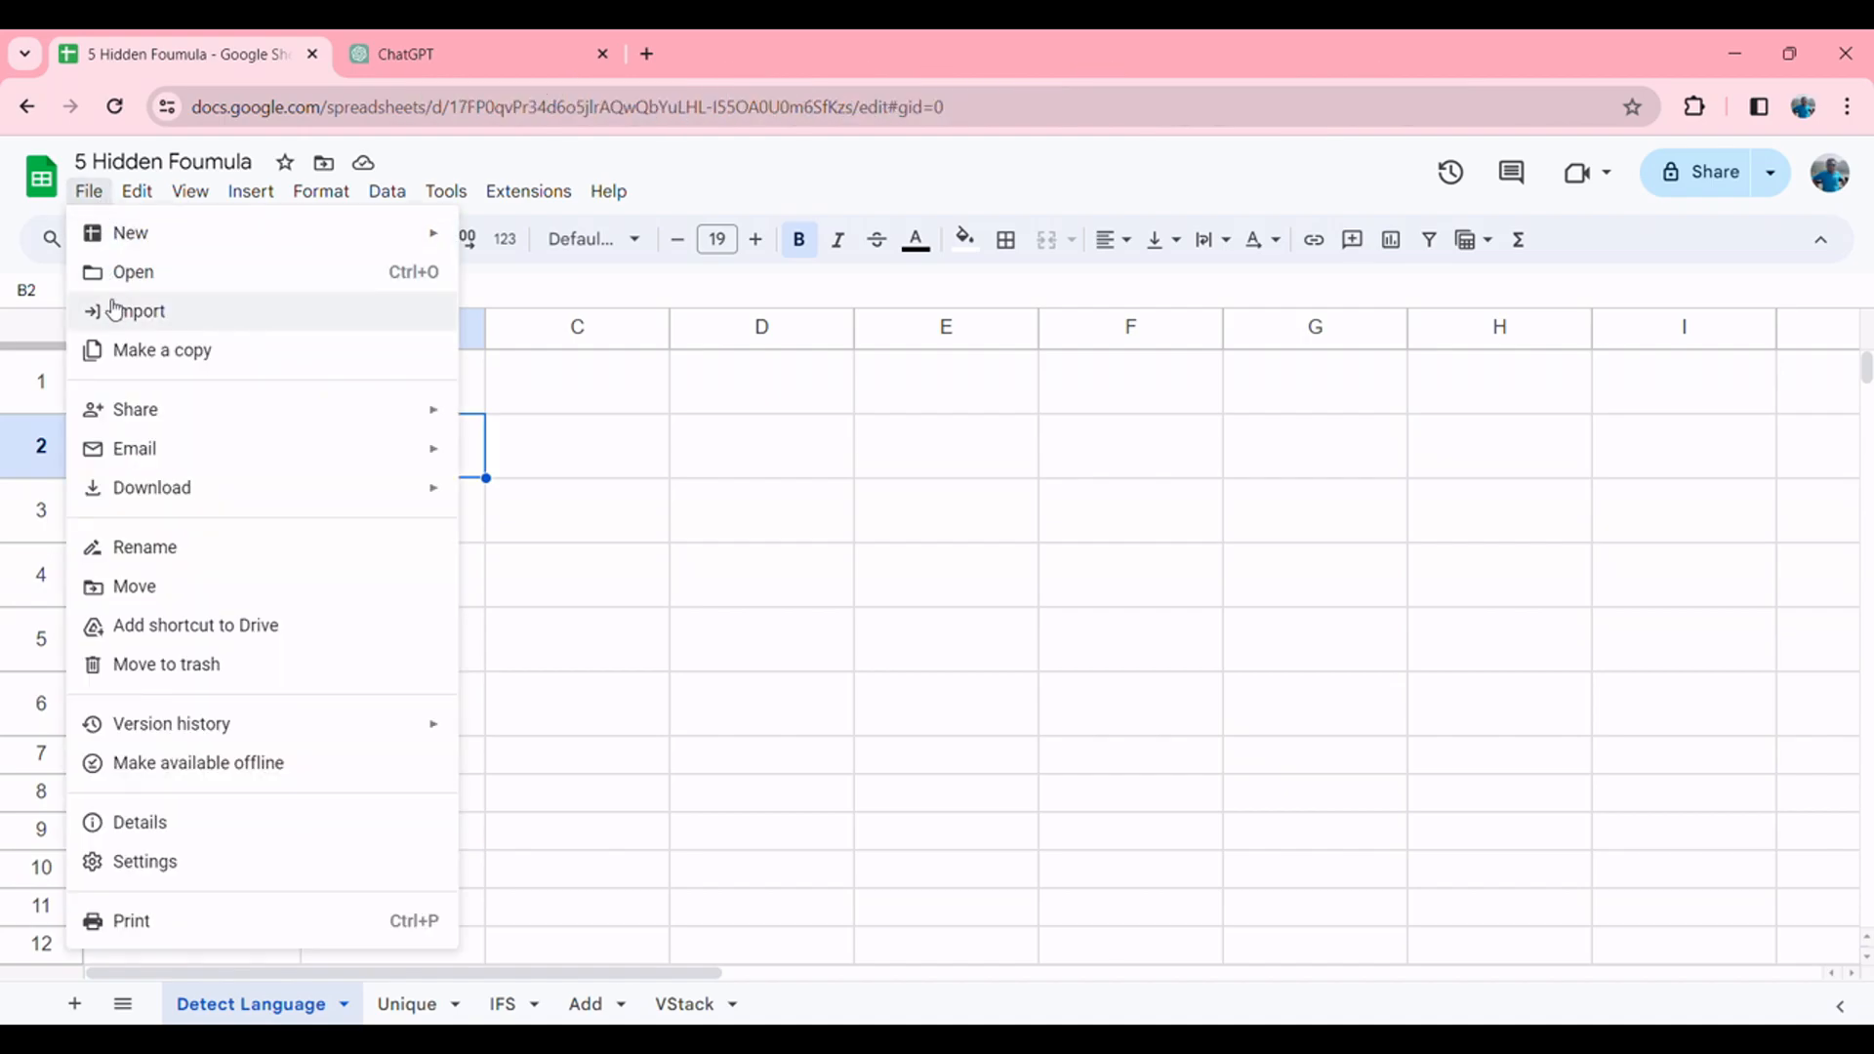
click(653, 481)
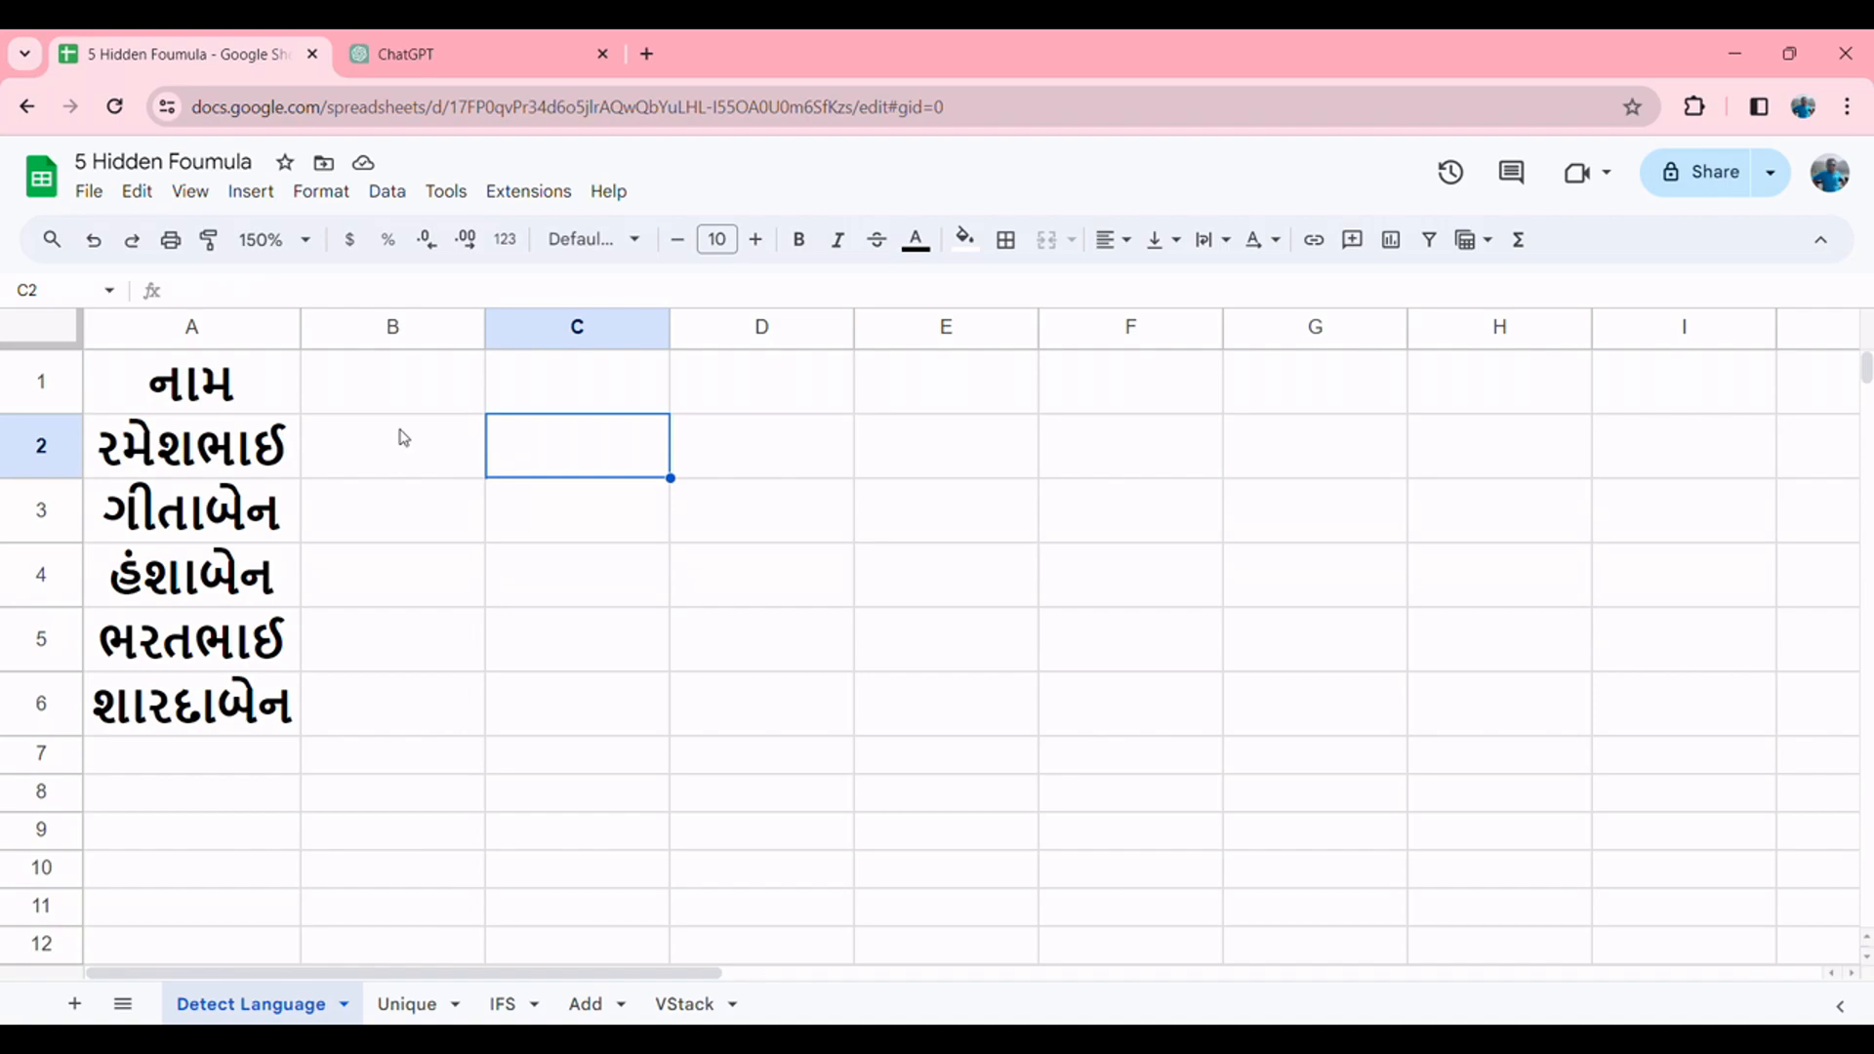
click(289, 448)
key(Right)
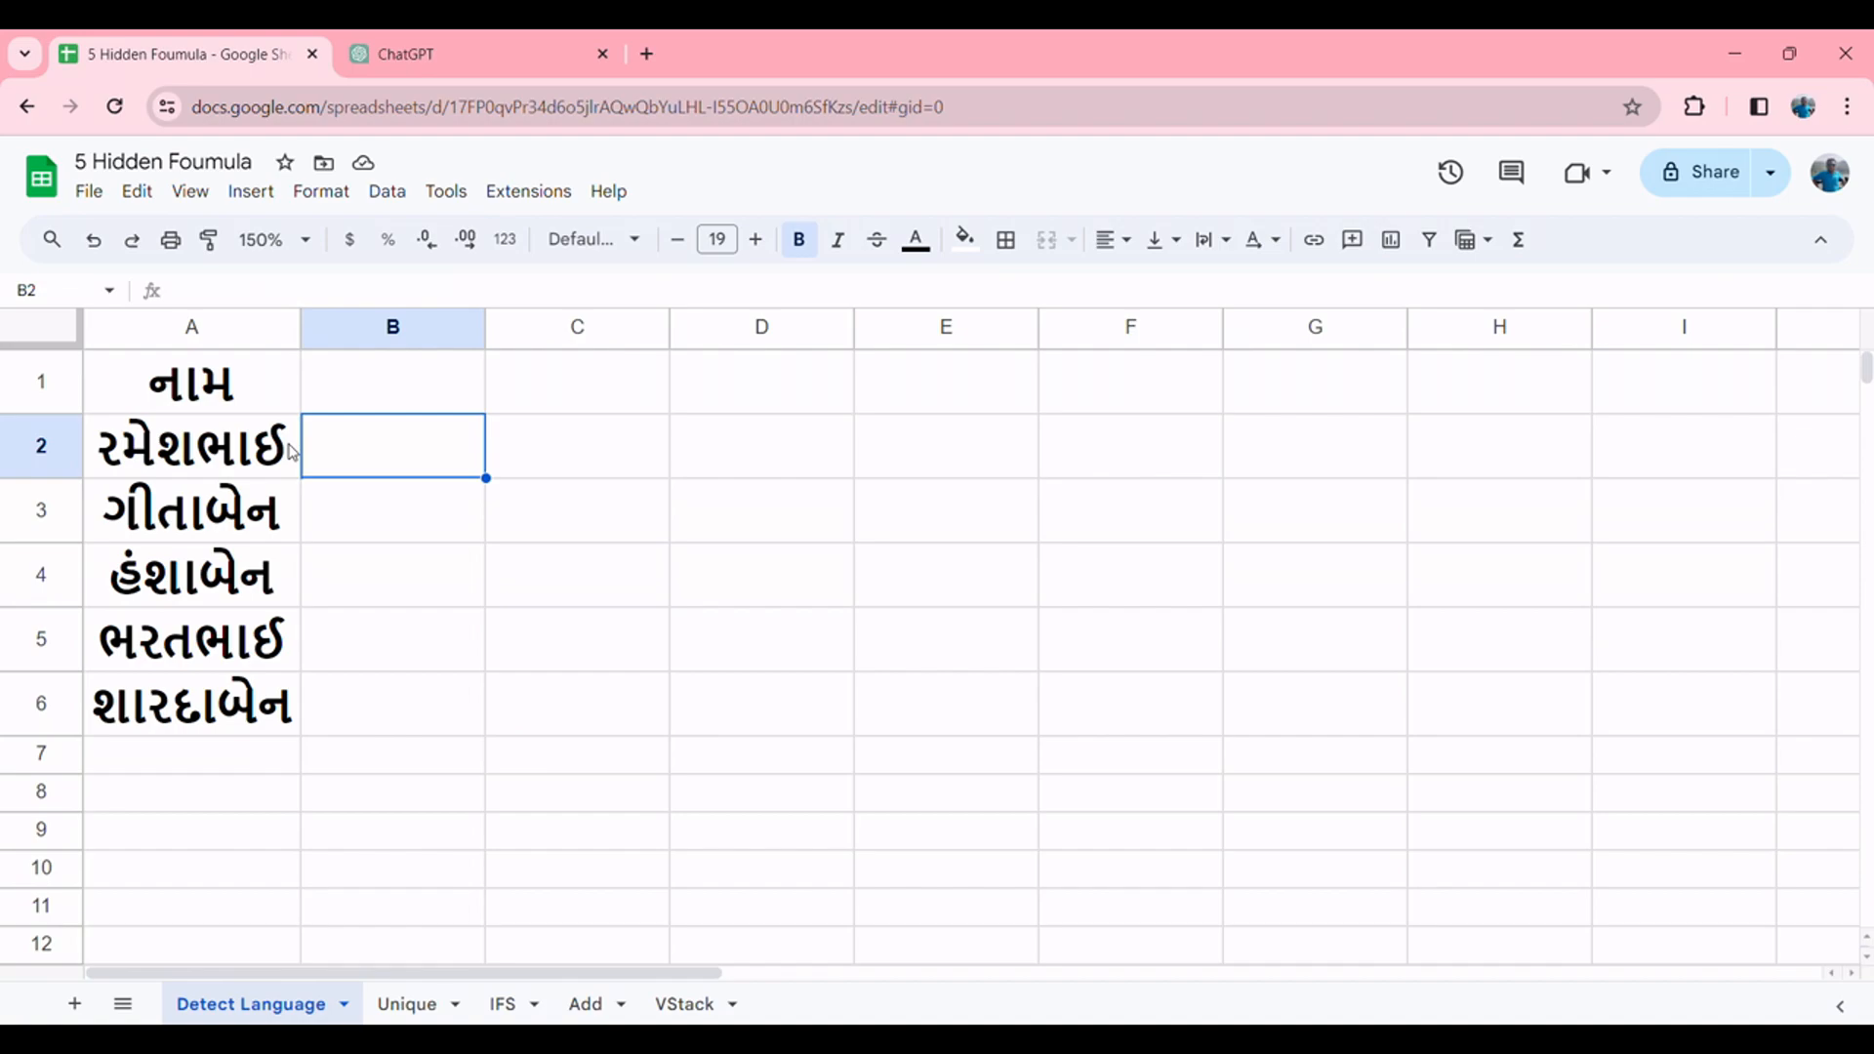
Step: Look through the Gujarati header and names listed in A1:A6 of the Detect Language sheet
key(Left)
key(Up)
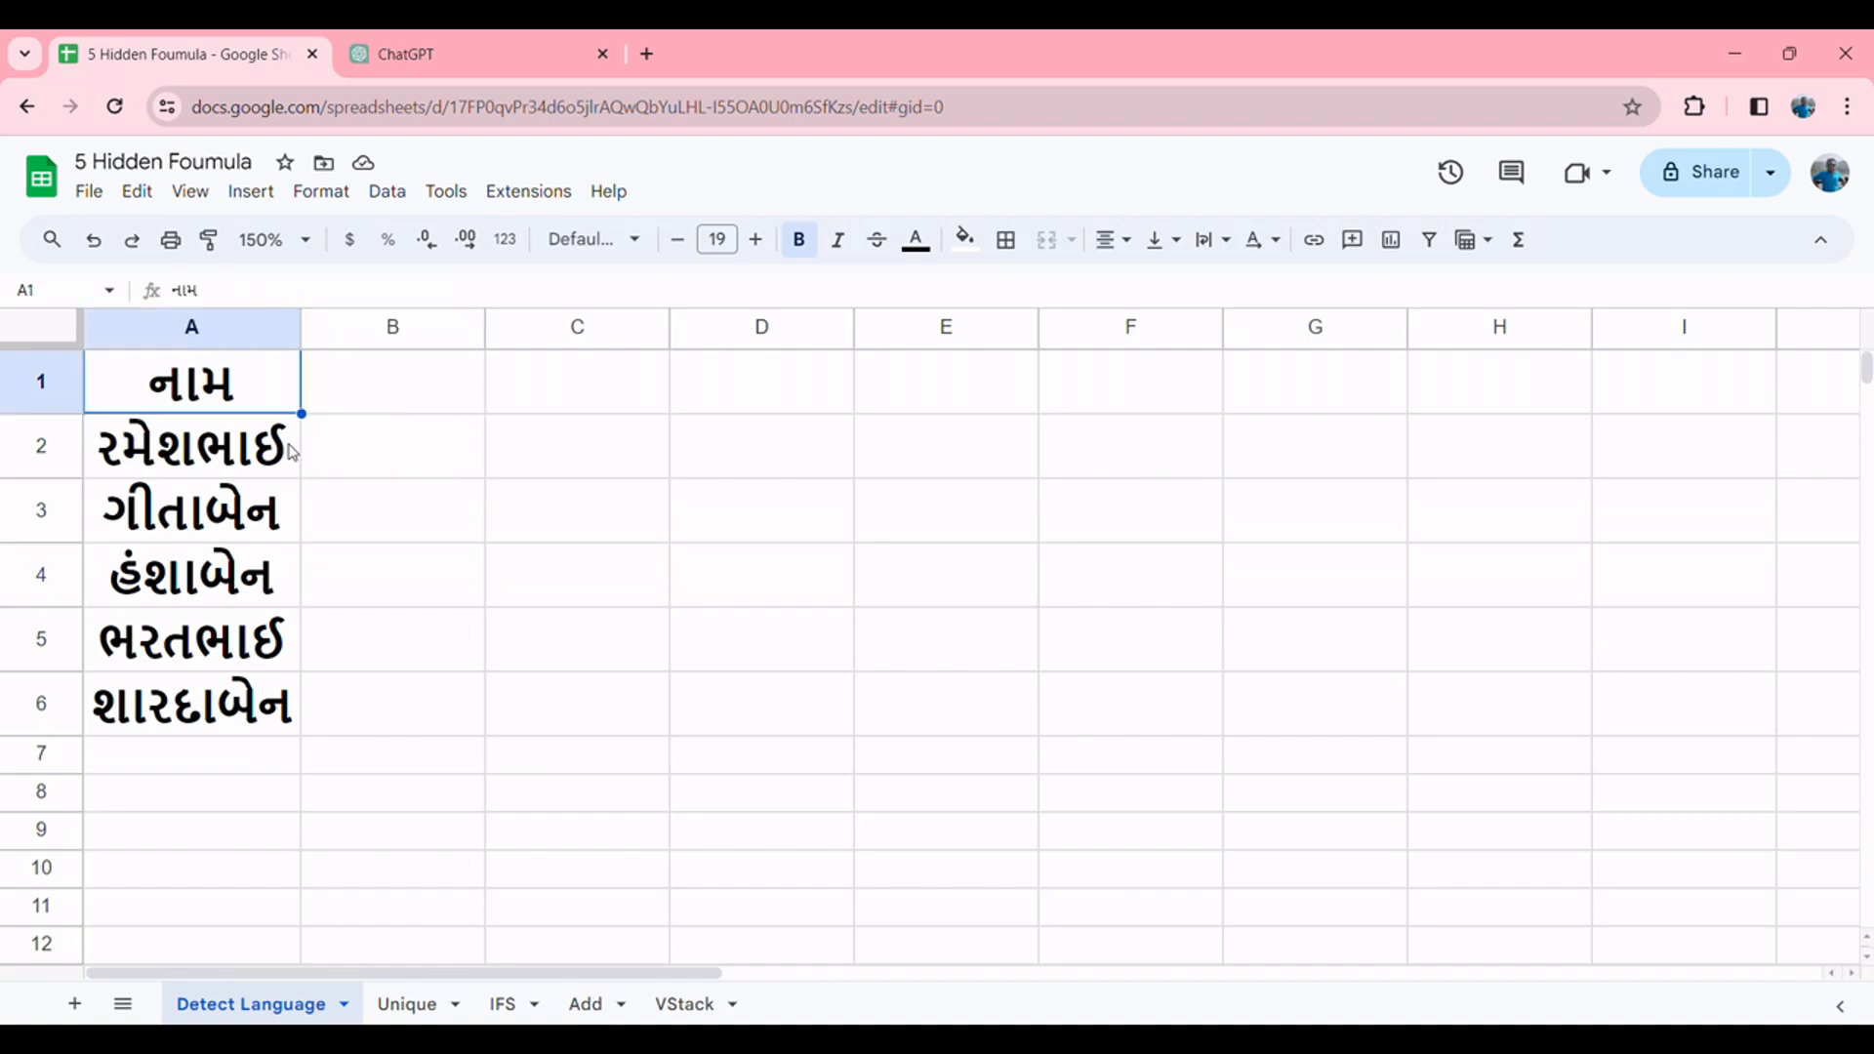
key(Down)
key(Down)
key(Down)
key(Down)
key(Down)
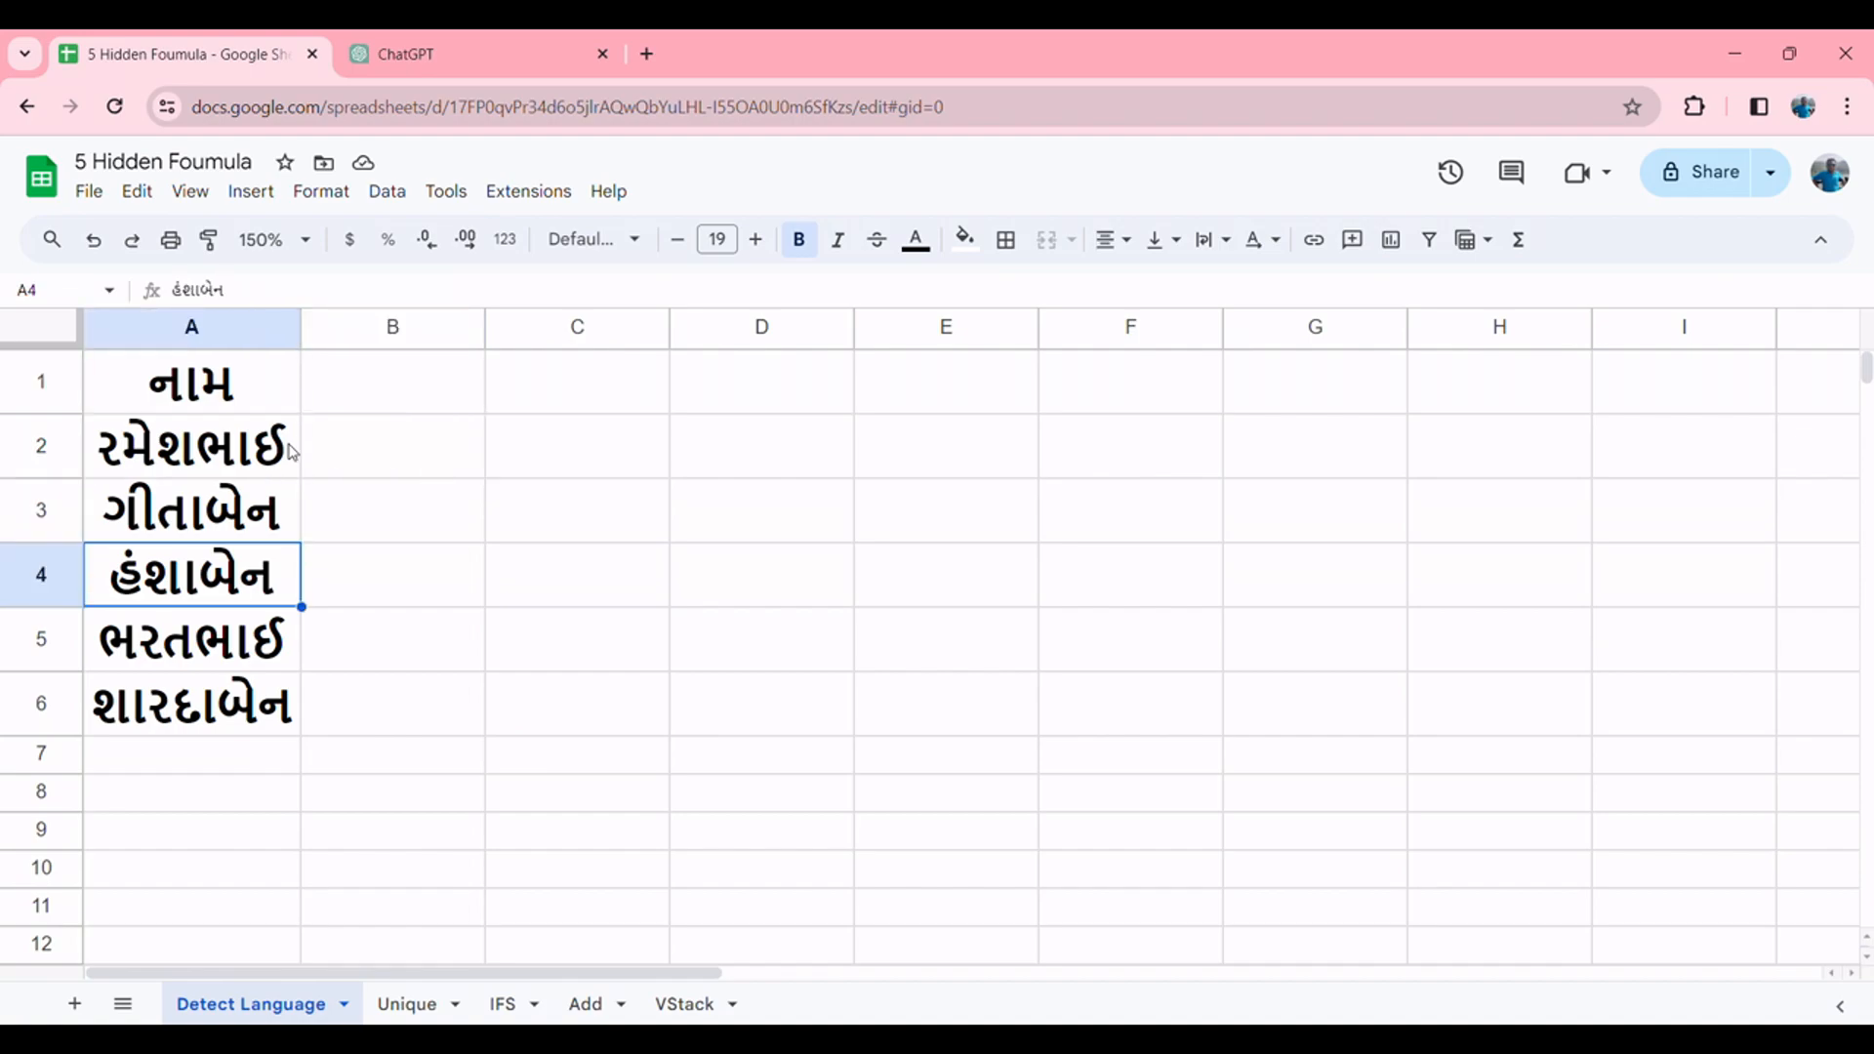
key(Up)
key(Up)
key(Up)
key(Up)
key(Up)
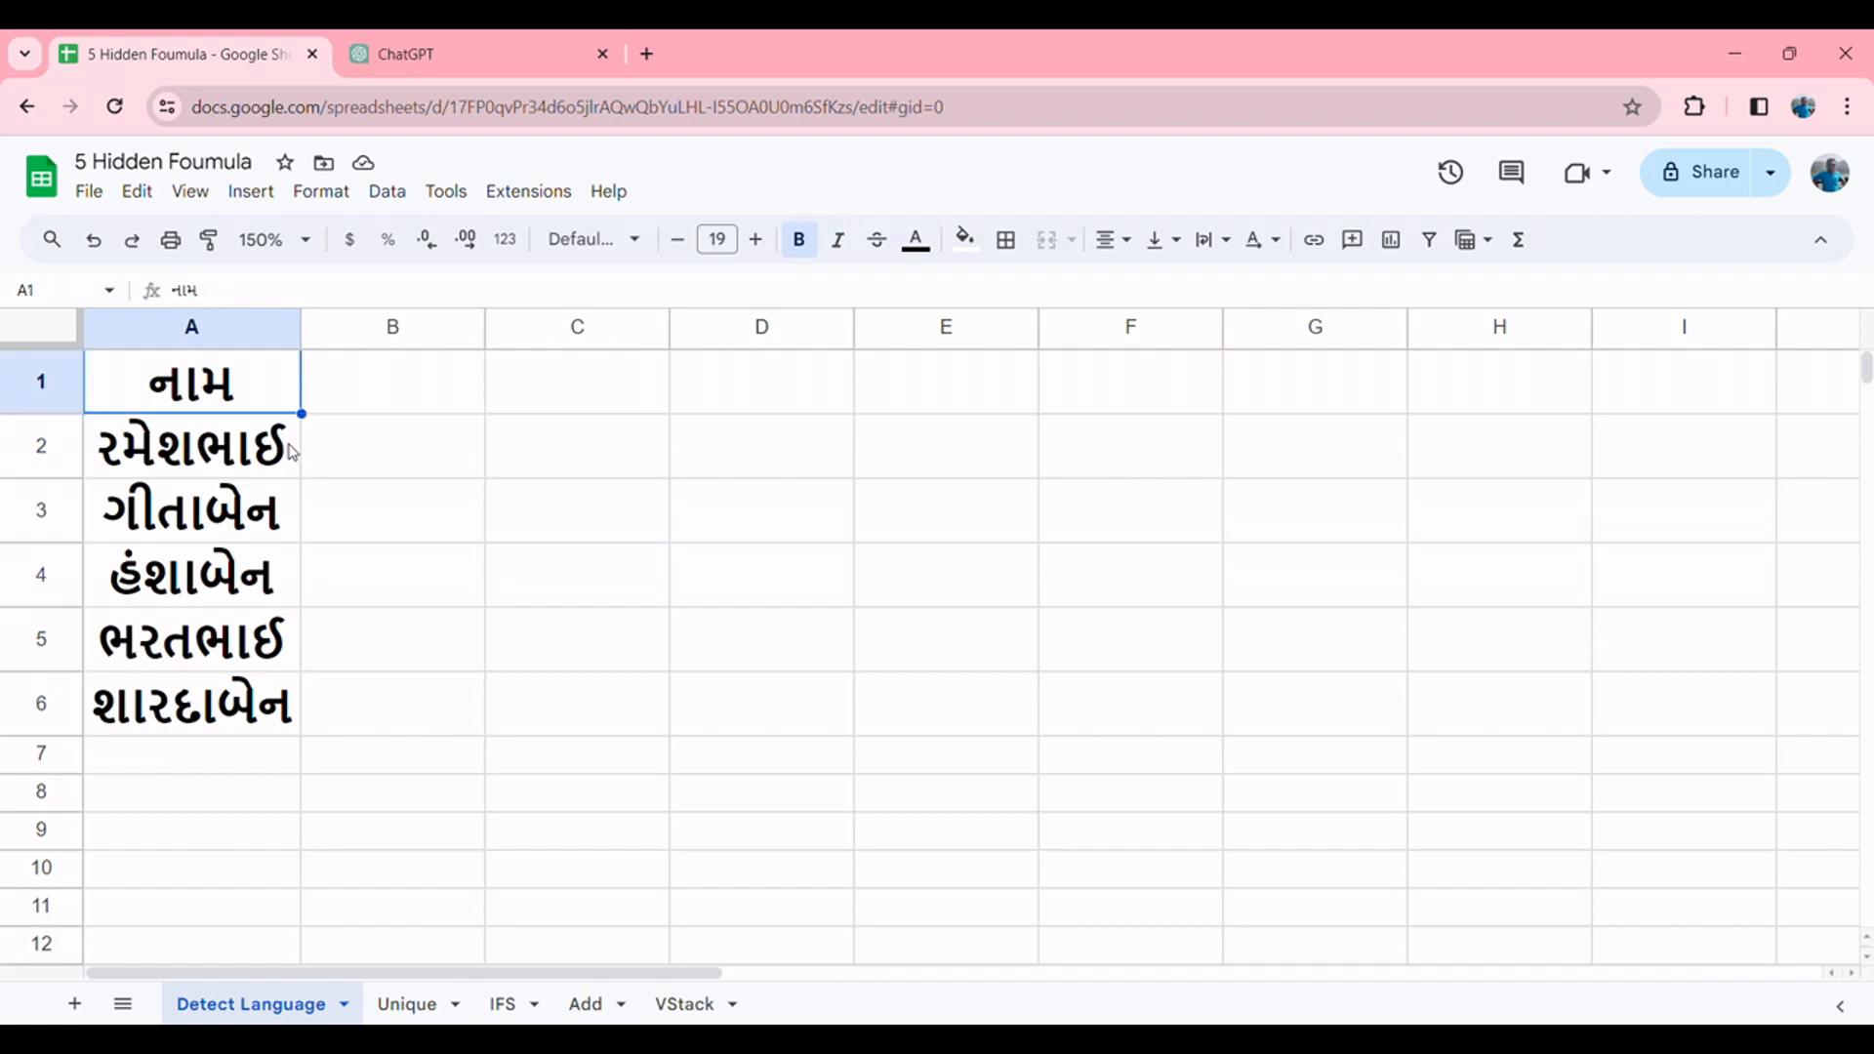
key(Down)
key(Down)
key(Down)
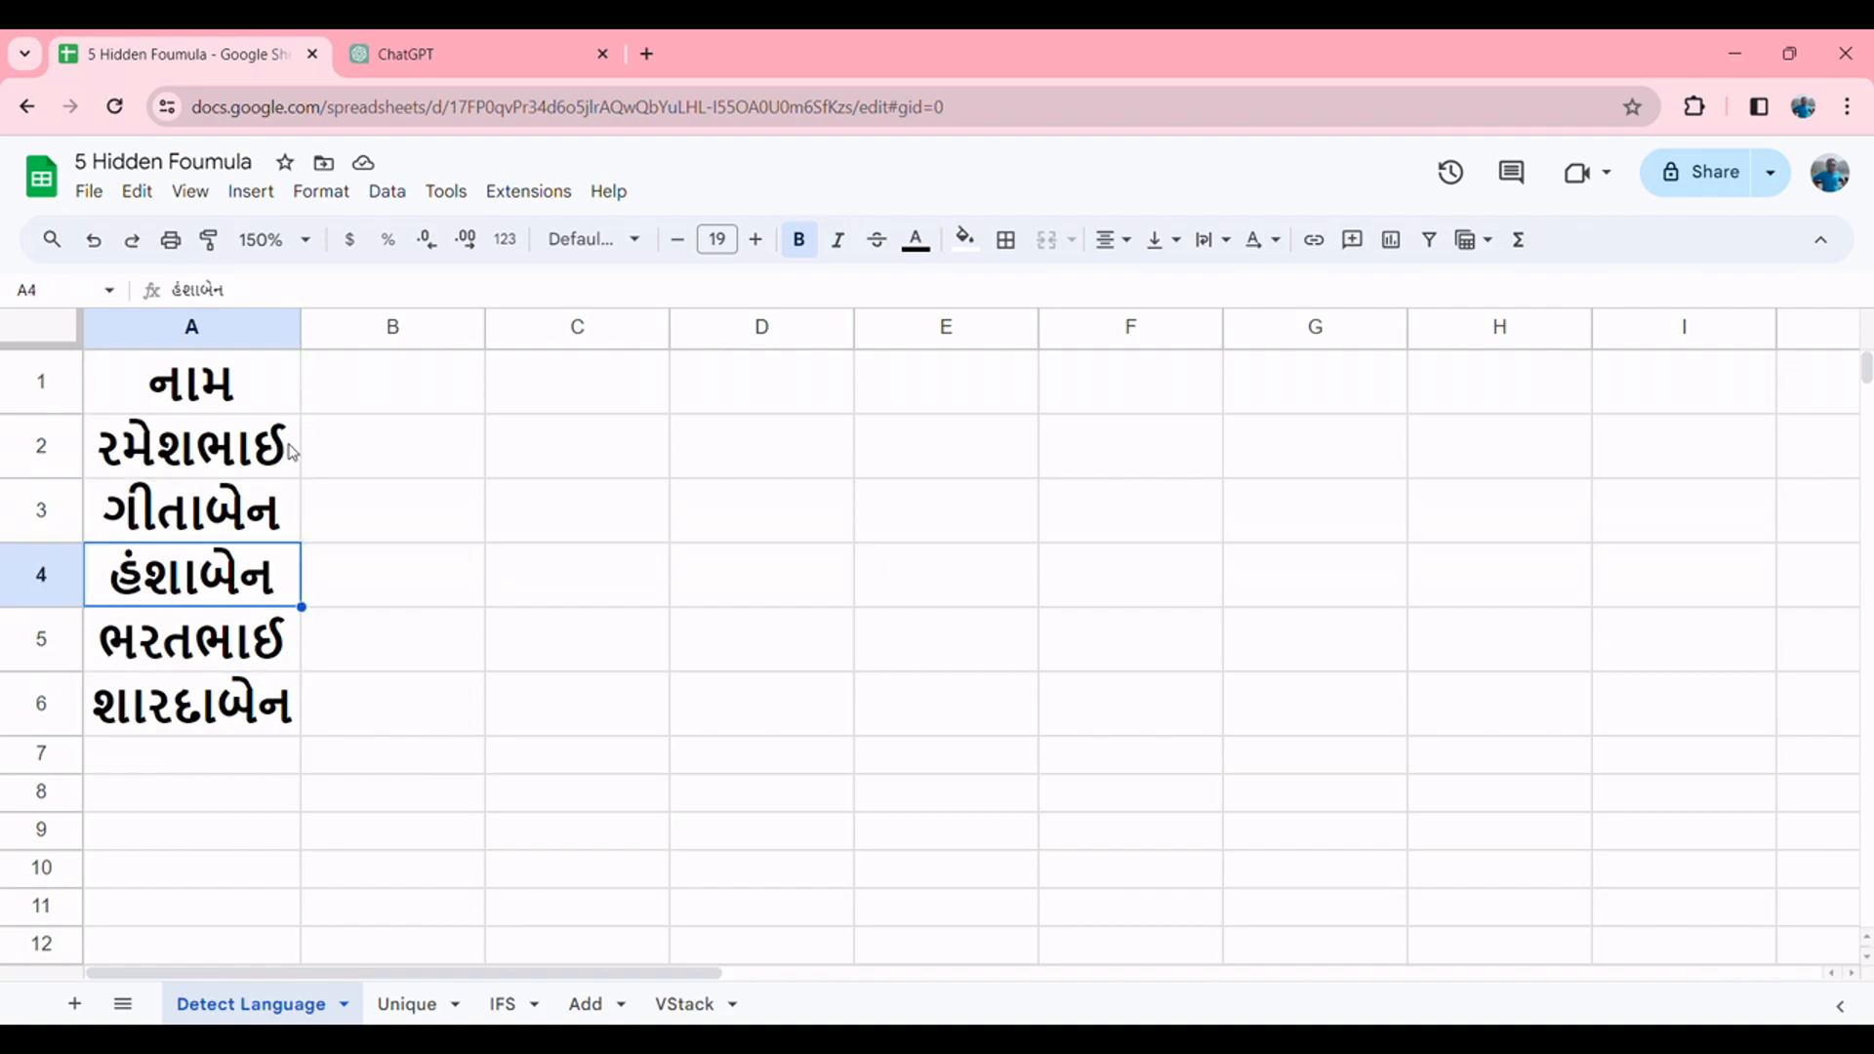
key(Right)
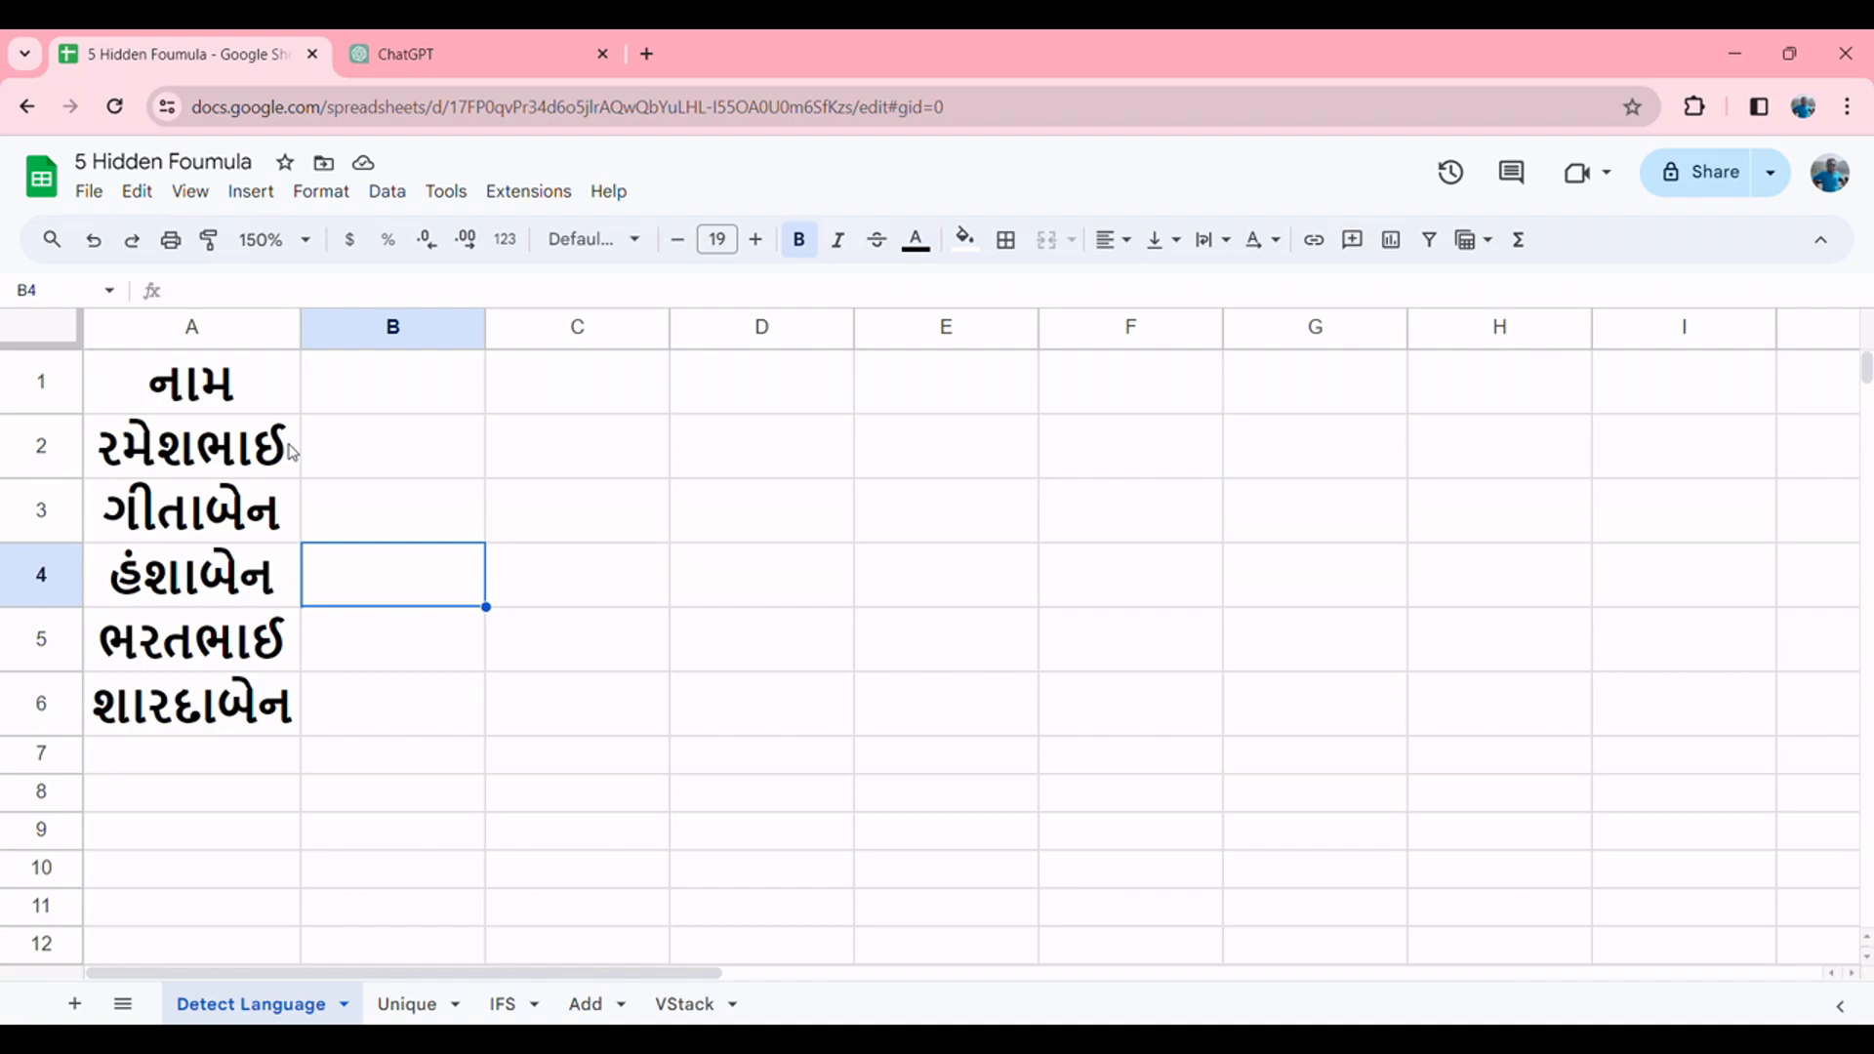
key(Left)
key(Up)
key(Up)
key(Up)
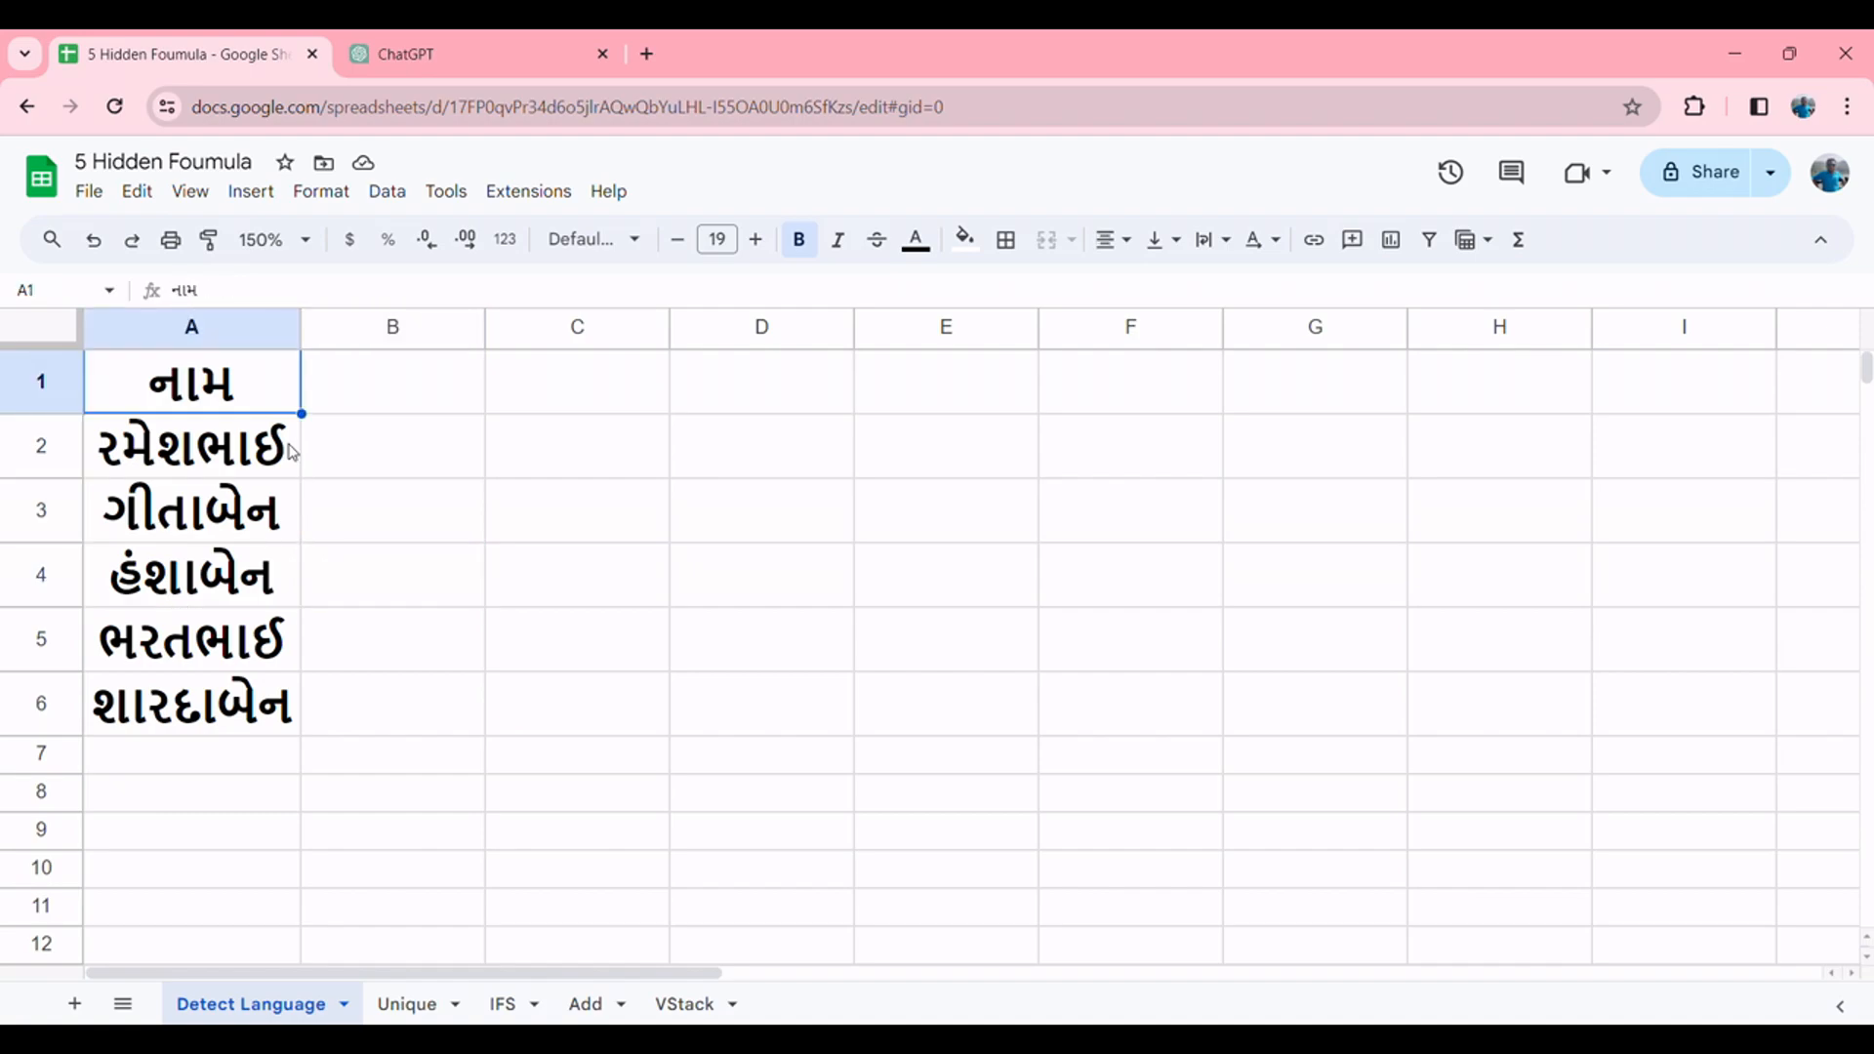
Step: Enter the formula =DETECTLANGUAGE(A1) in cell B1 to identify the language of the header
key(Right)
key(Down)
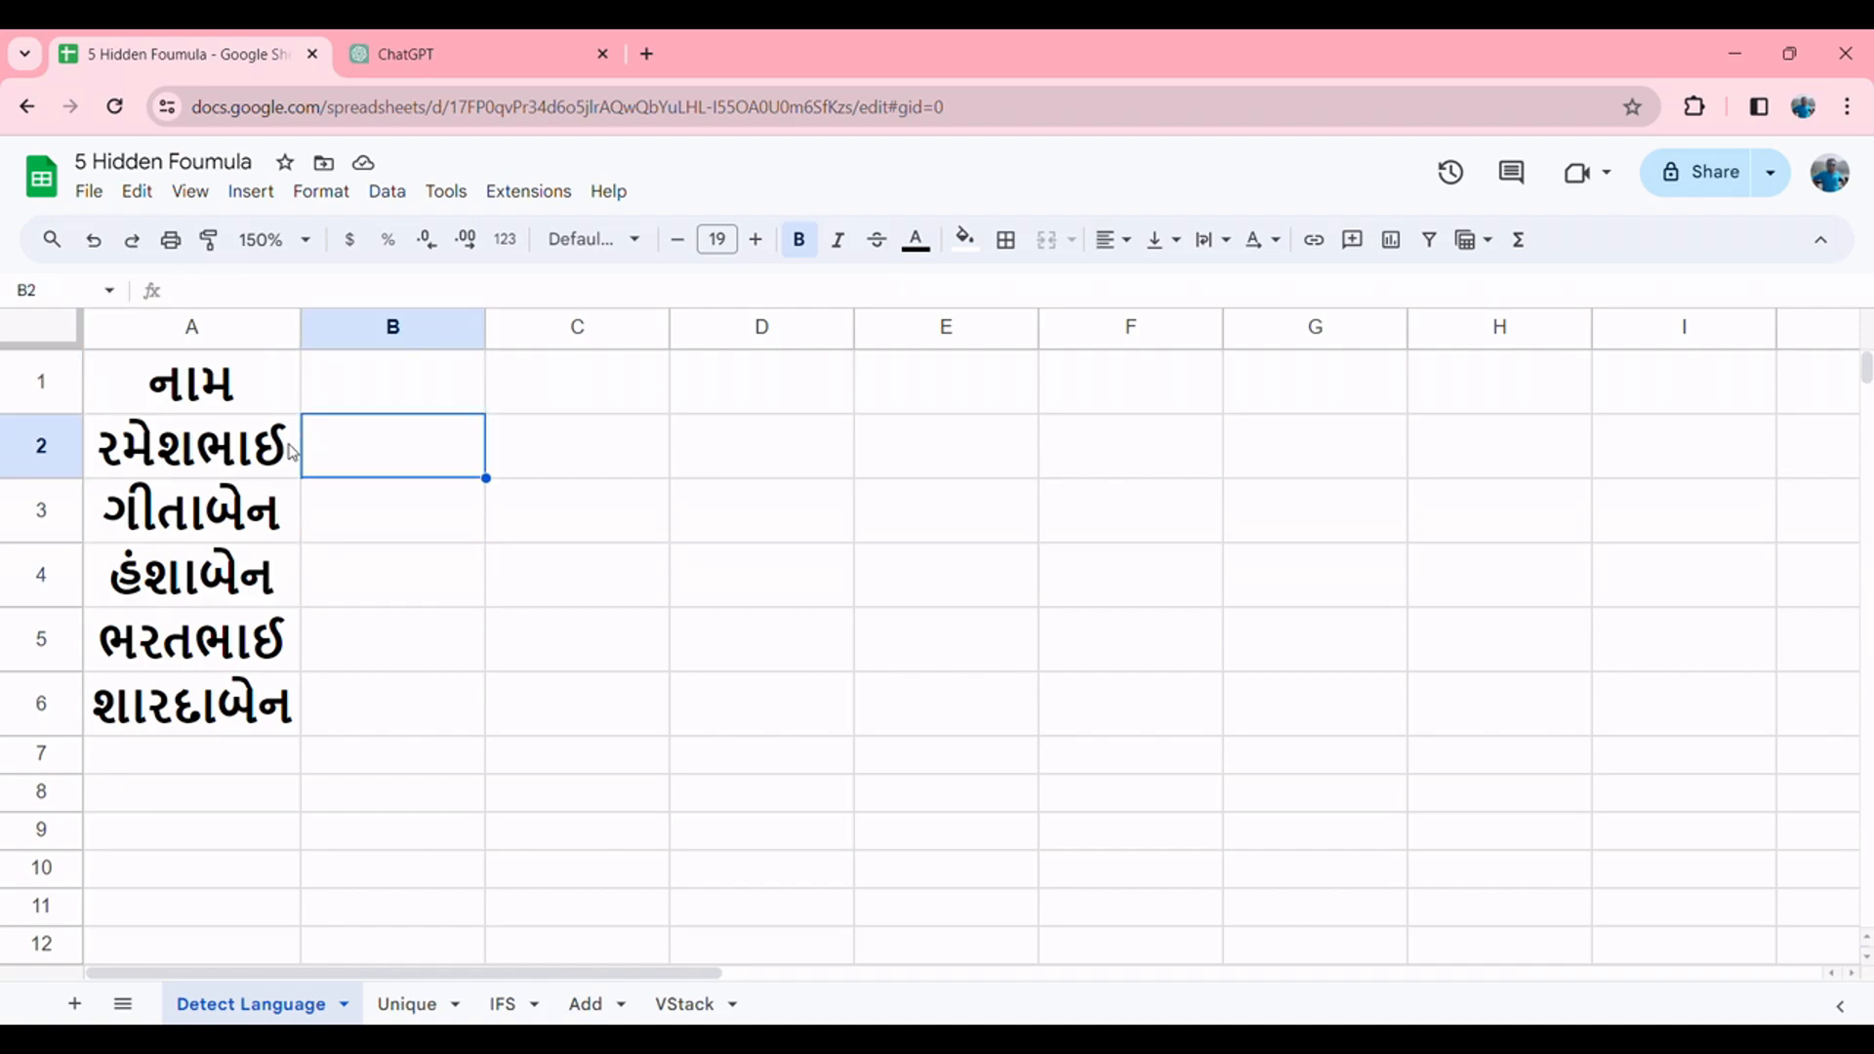
key(Up)
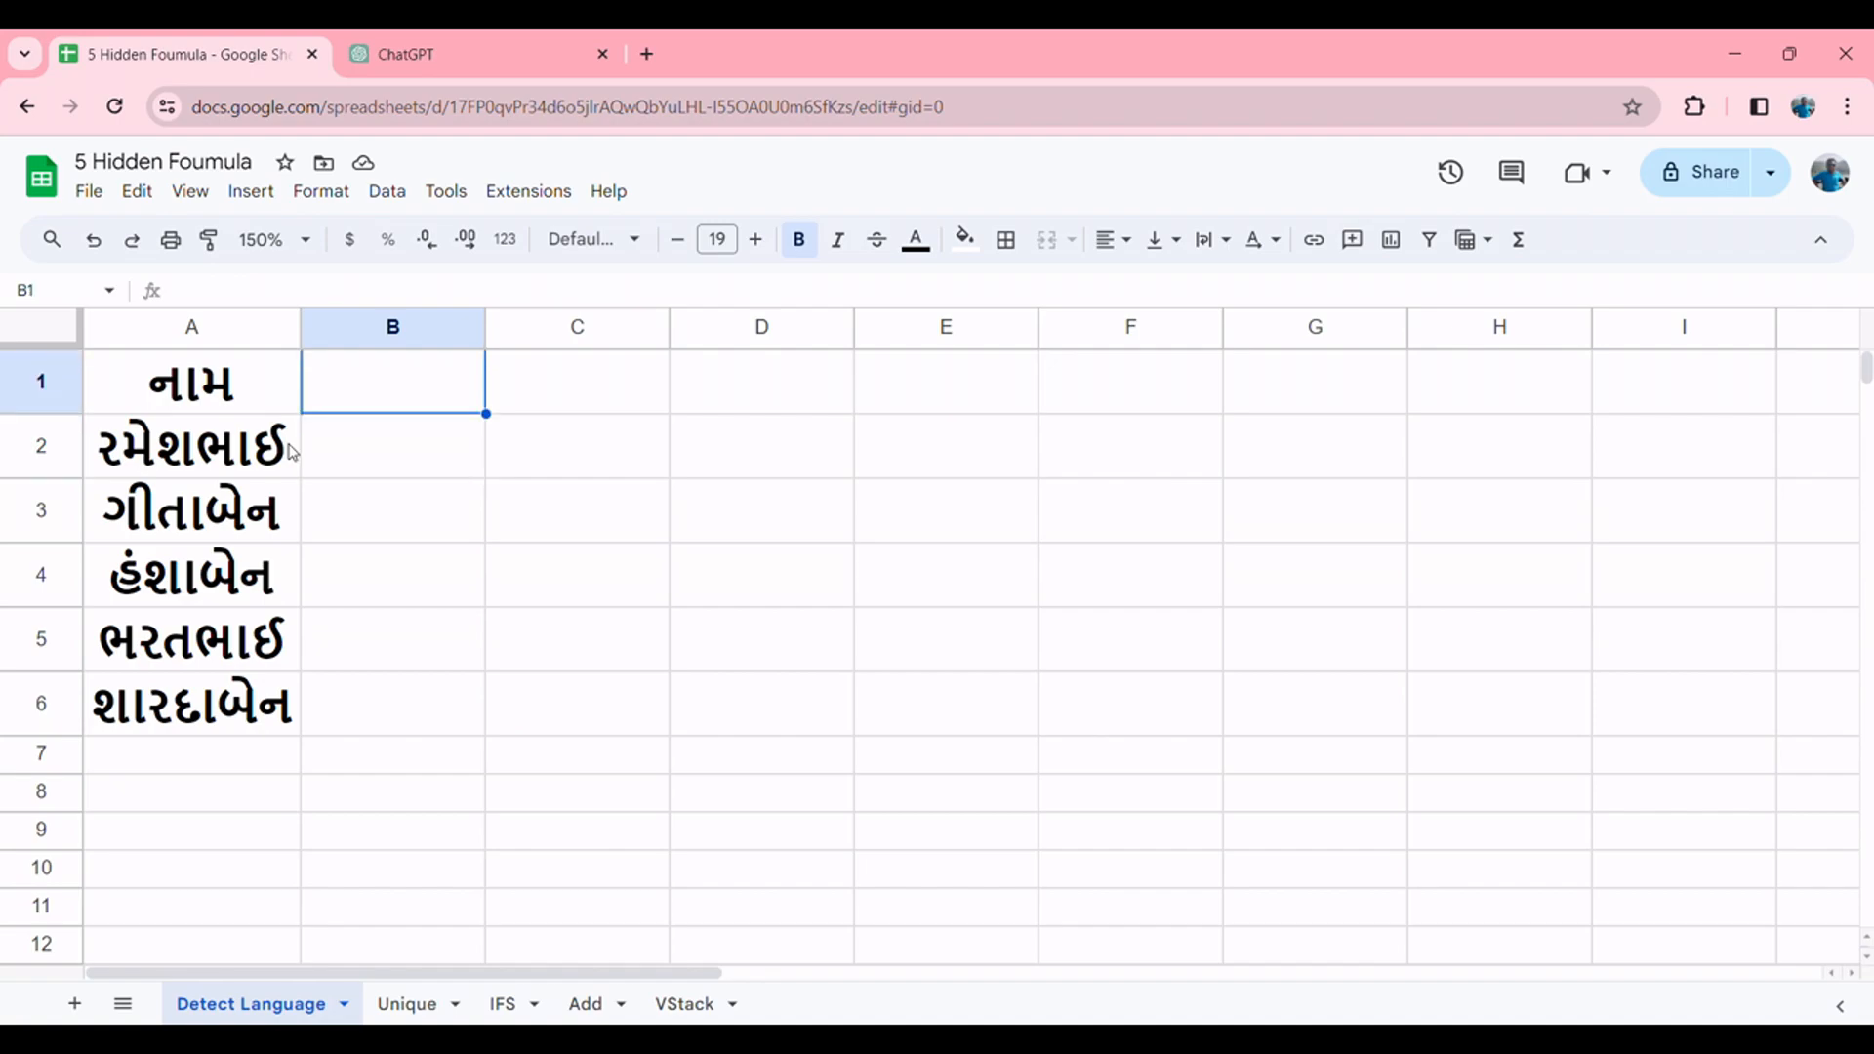
text(=dete)
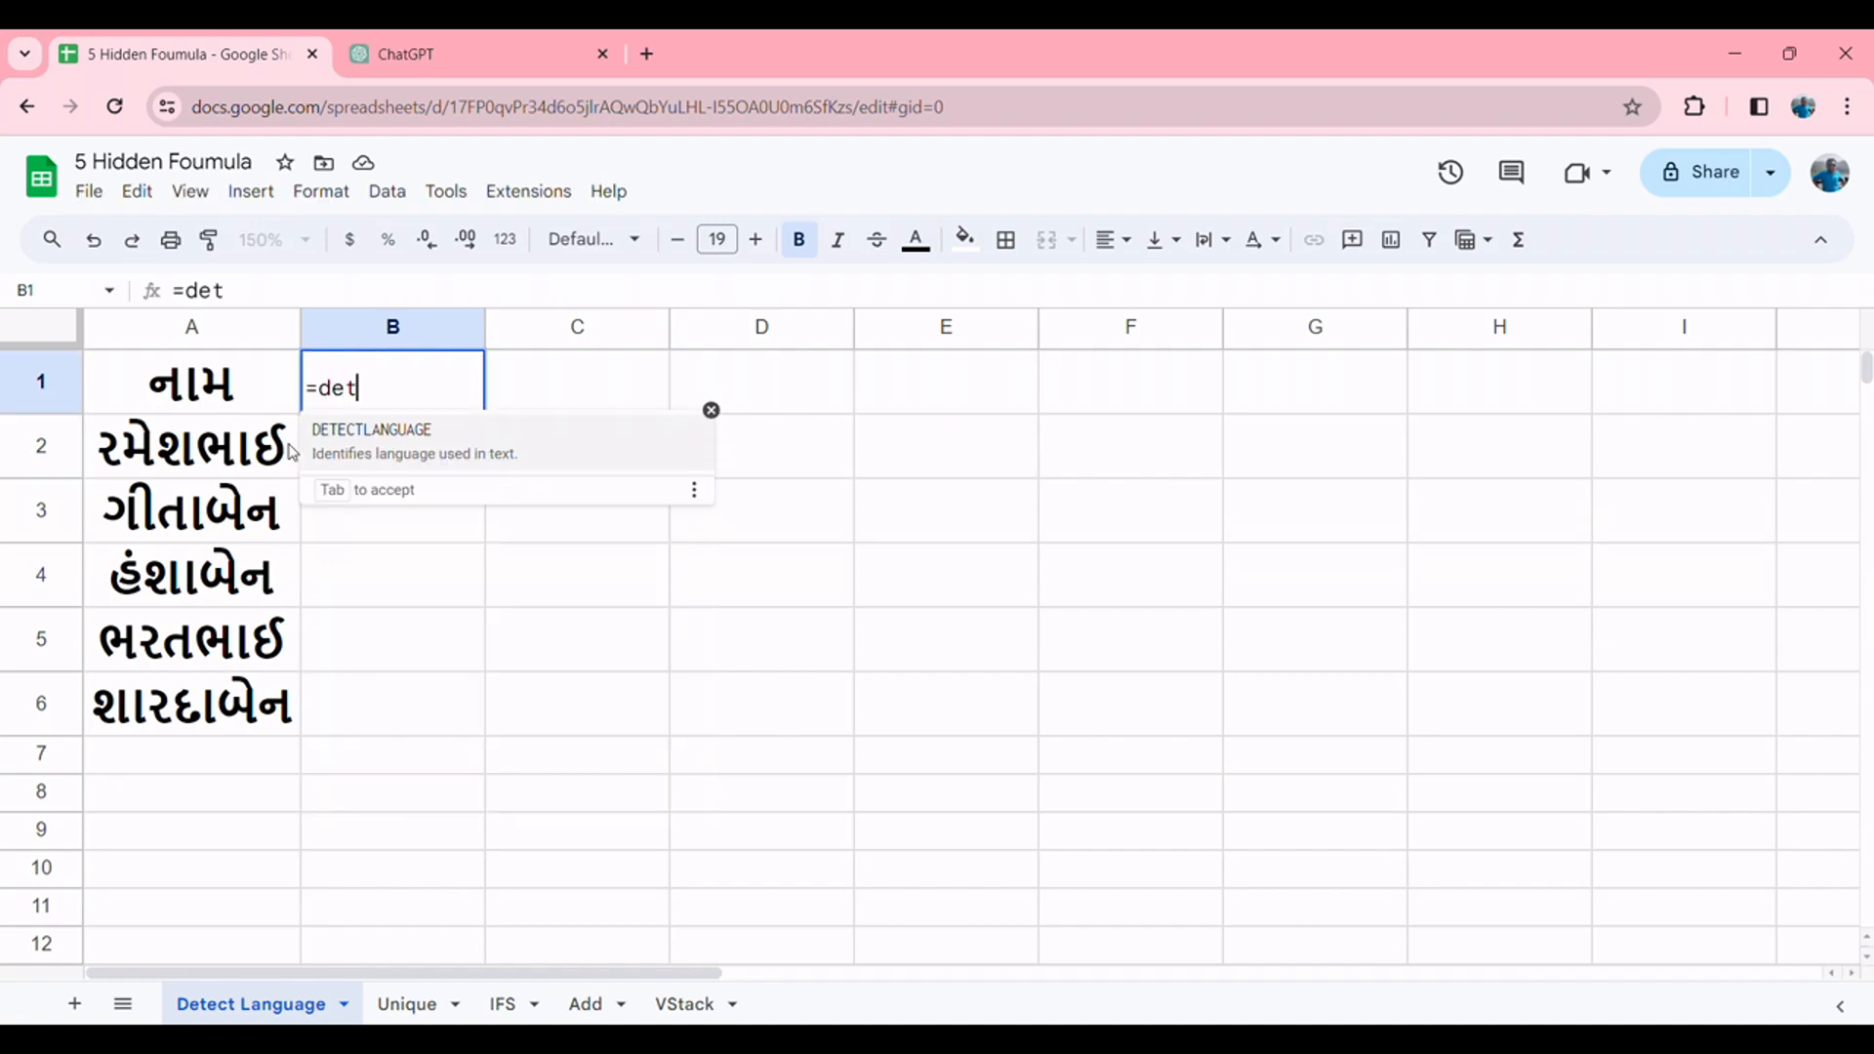
key(Tab)
click(162, 398)
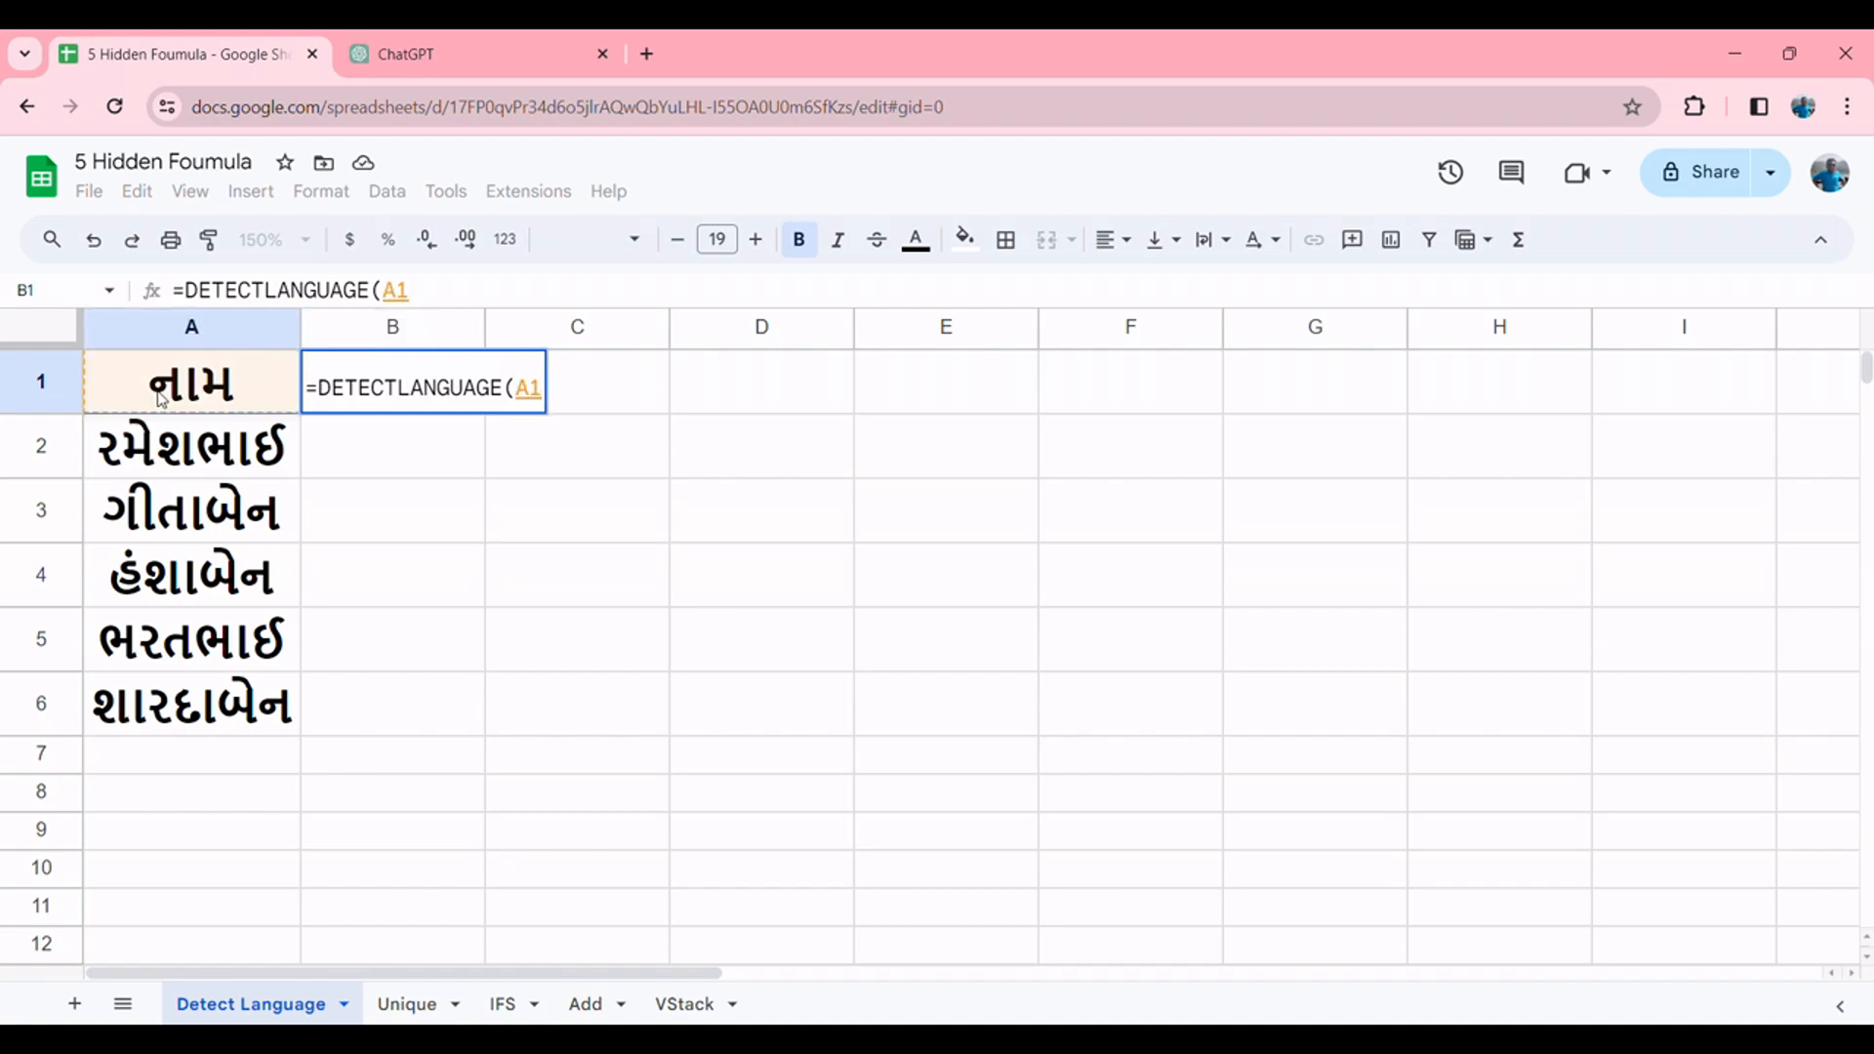
text())
key(Return)
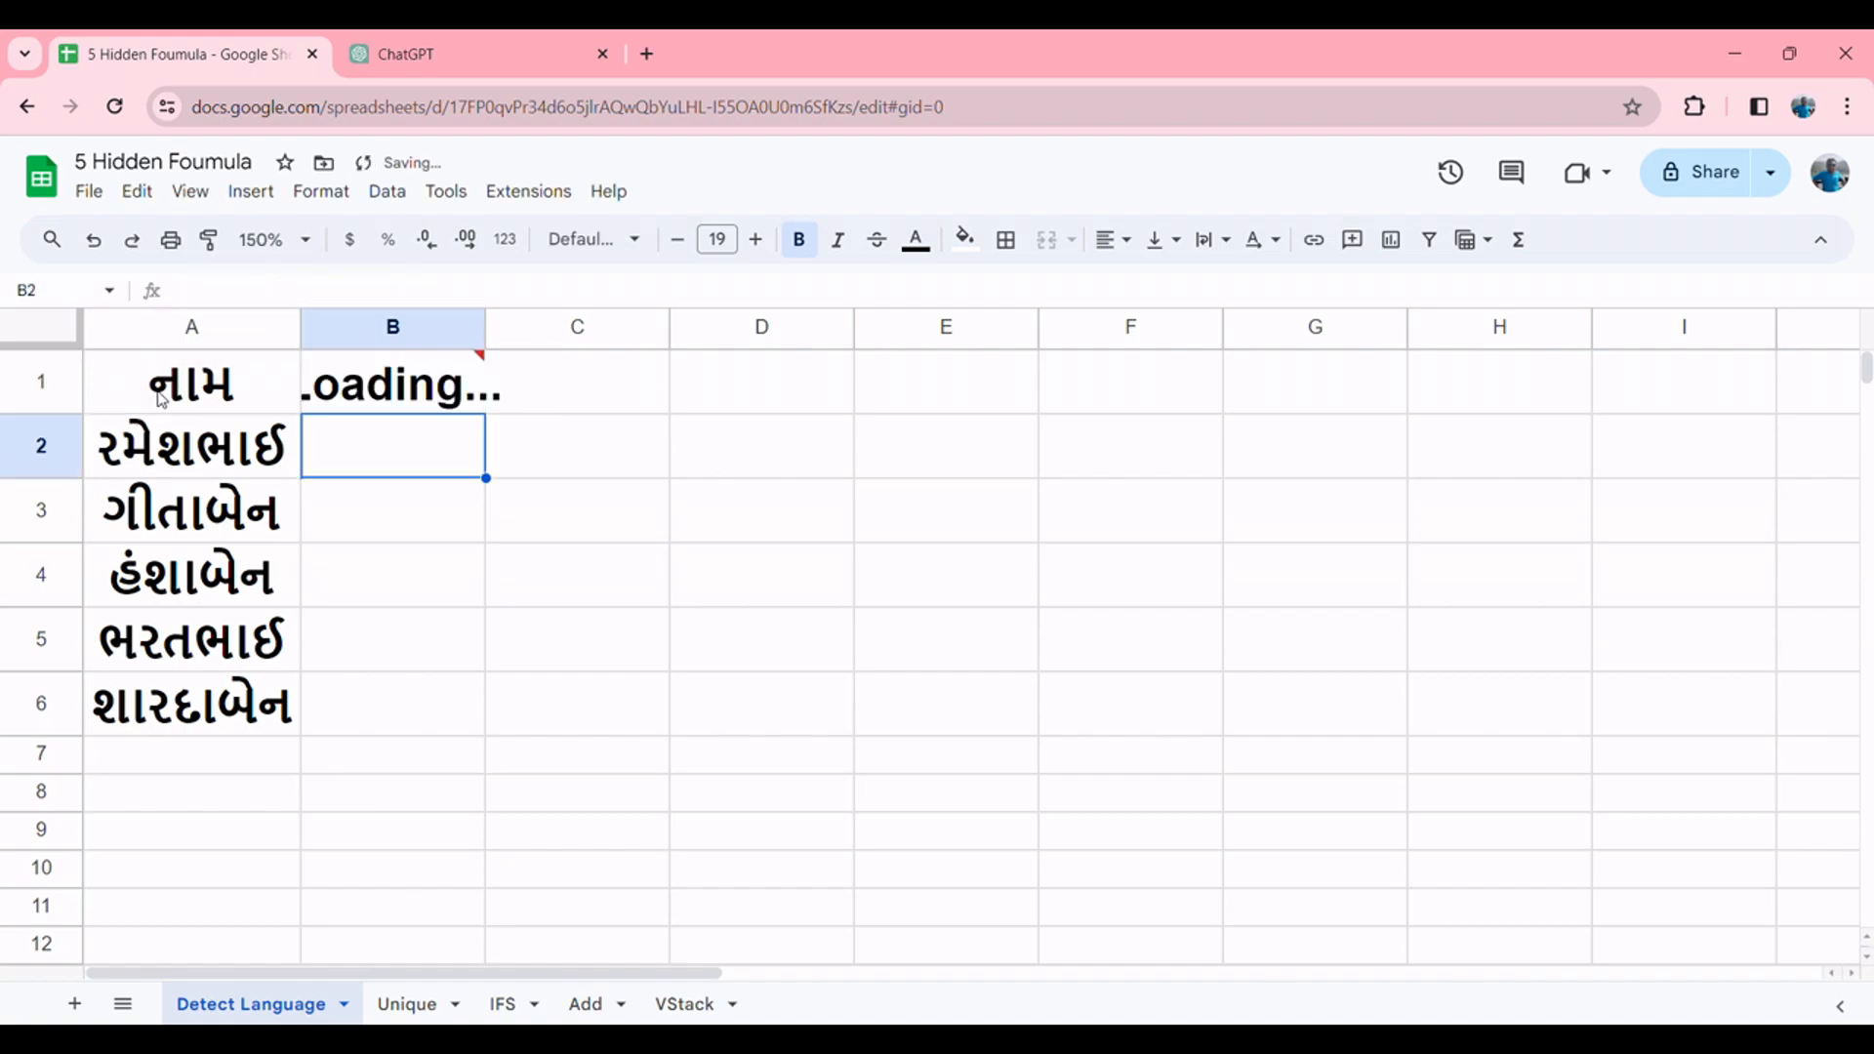
click(349, 394)
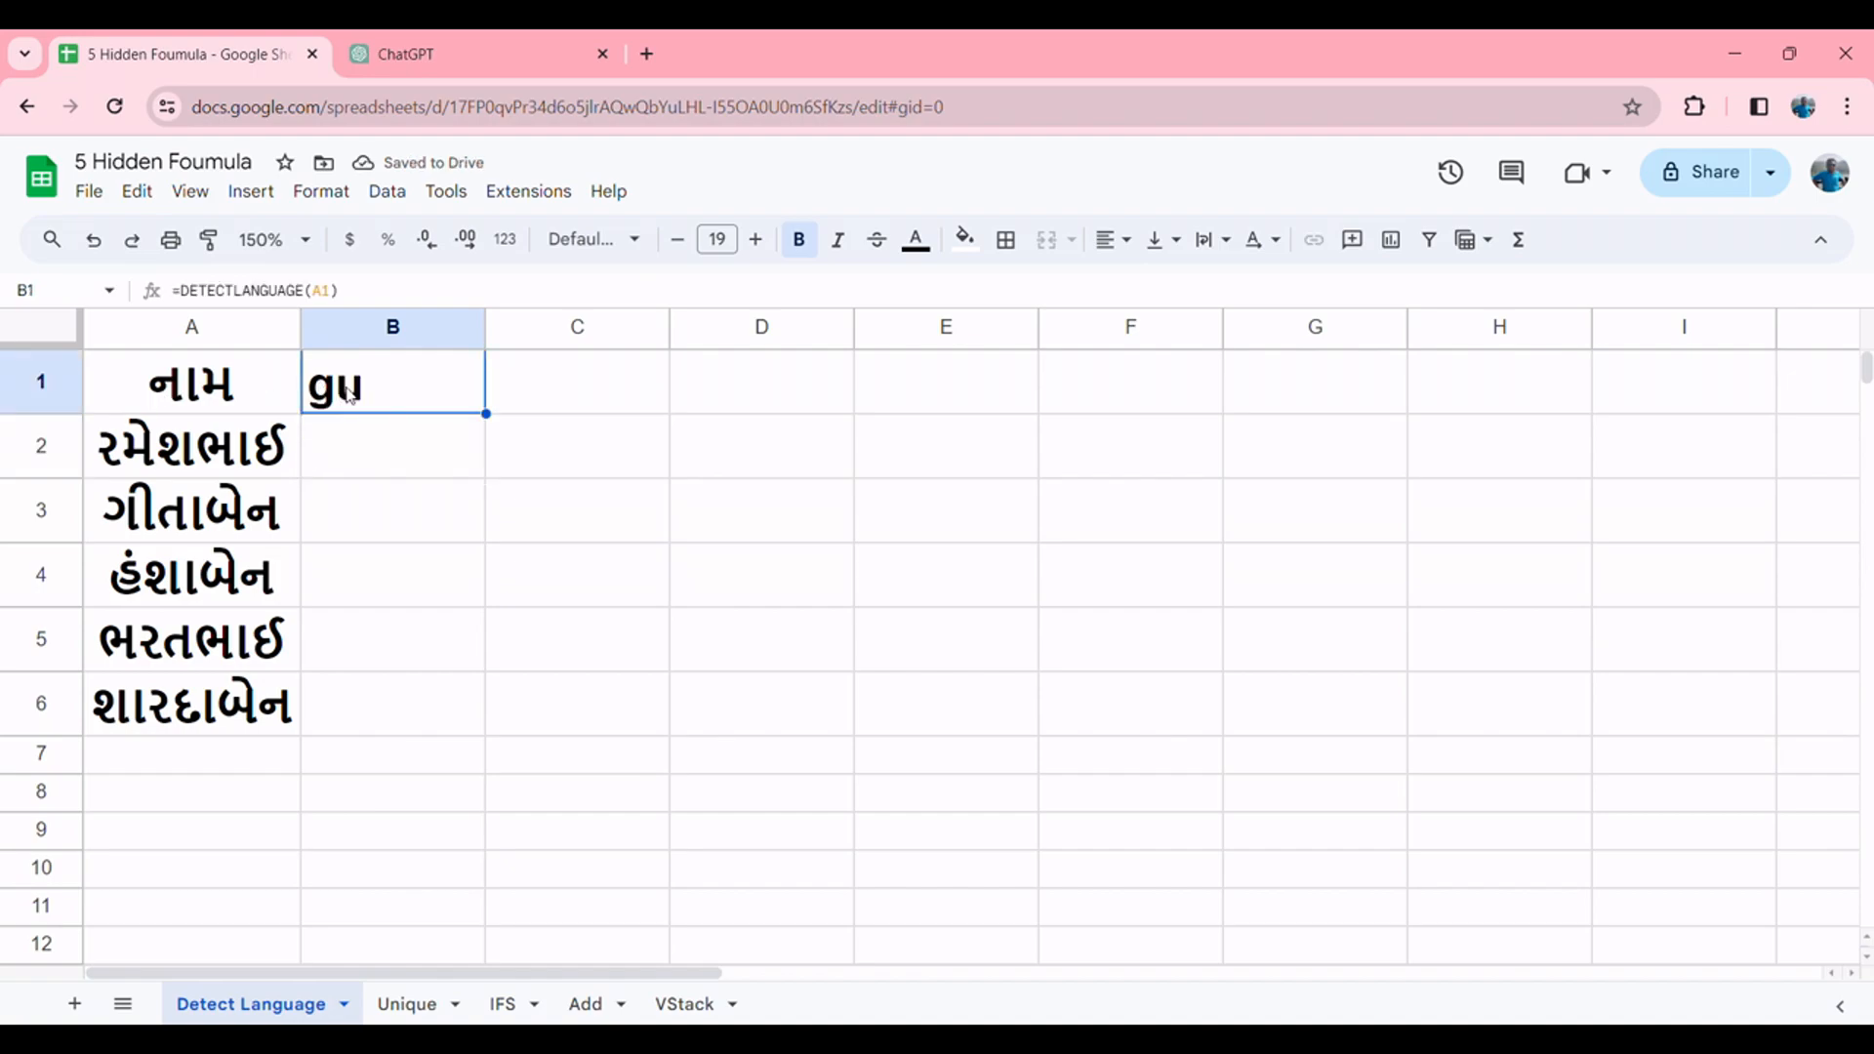
Step: Start a GOOGLETRANSLATE formula in cell C1 with A1 as the text to translate
click(654, 399)
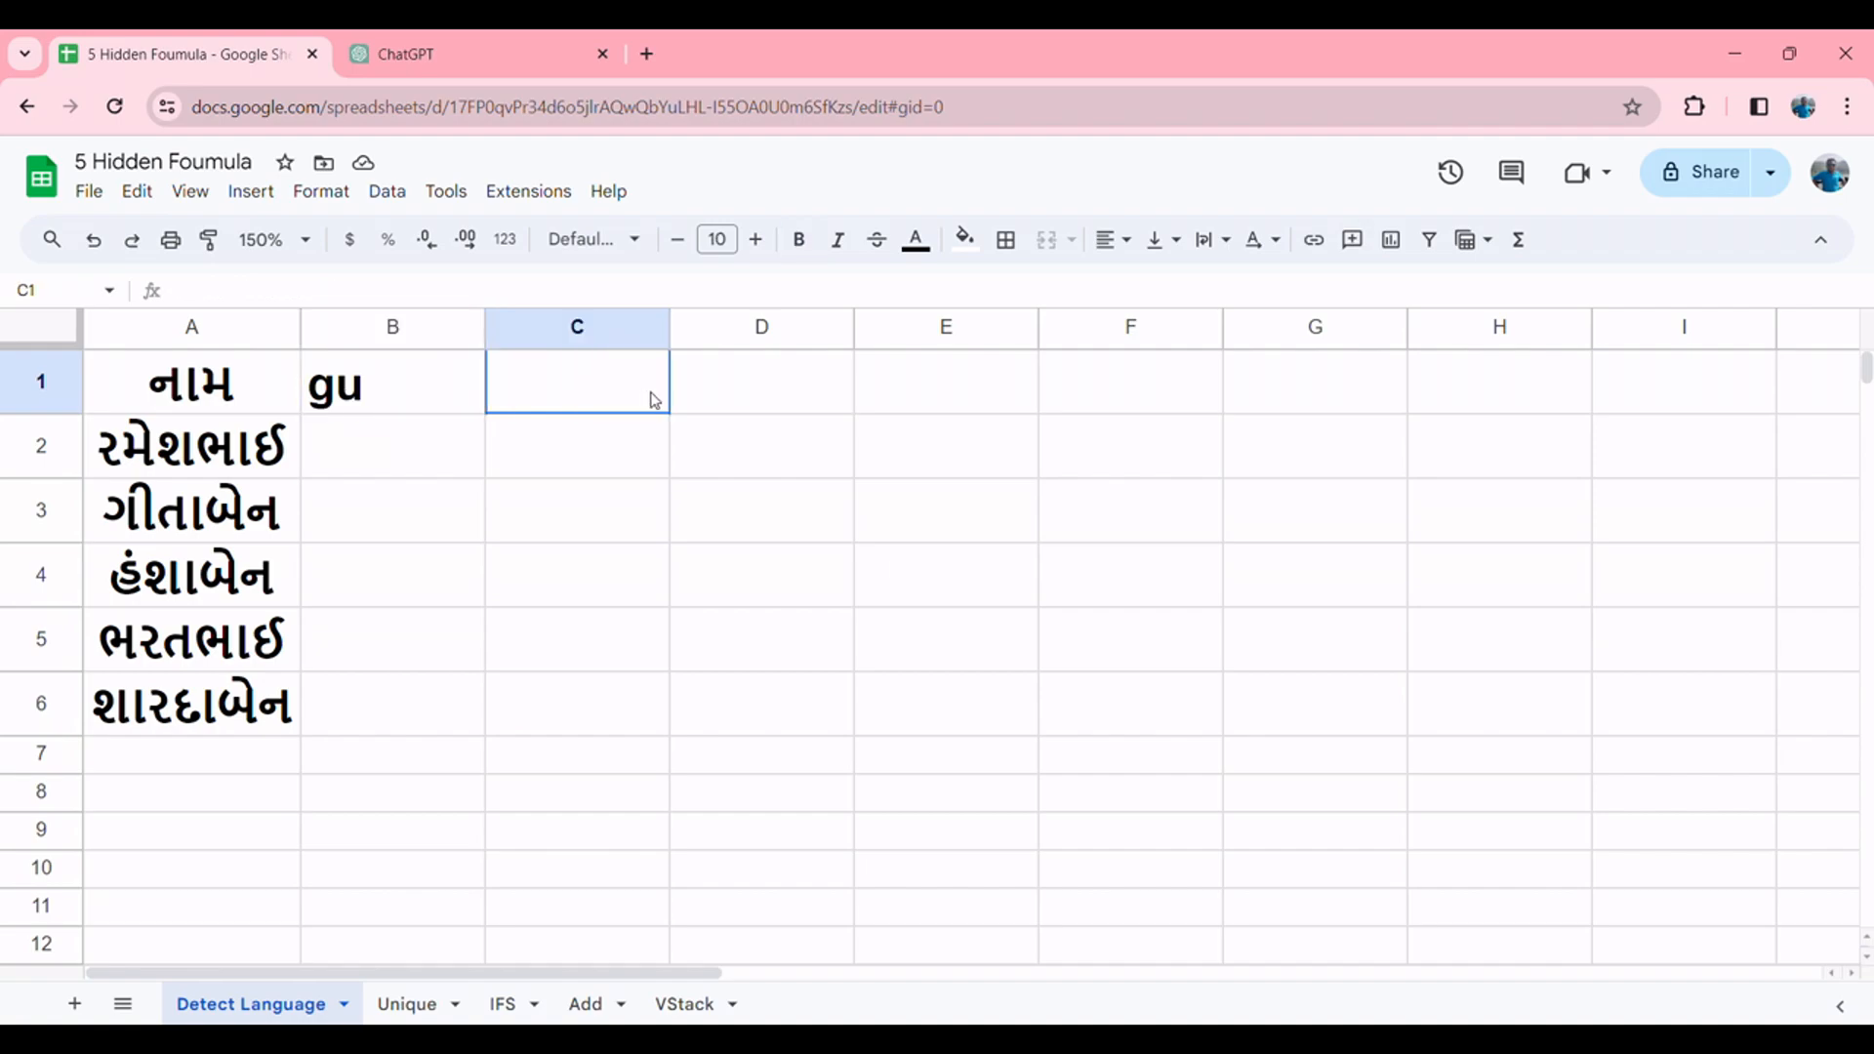
text(=)
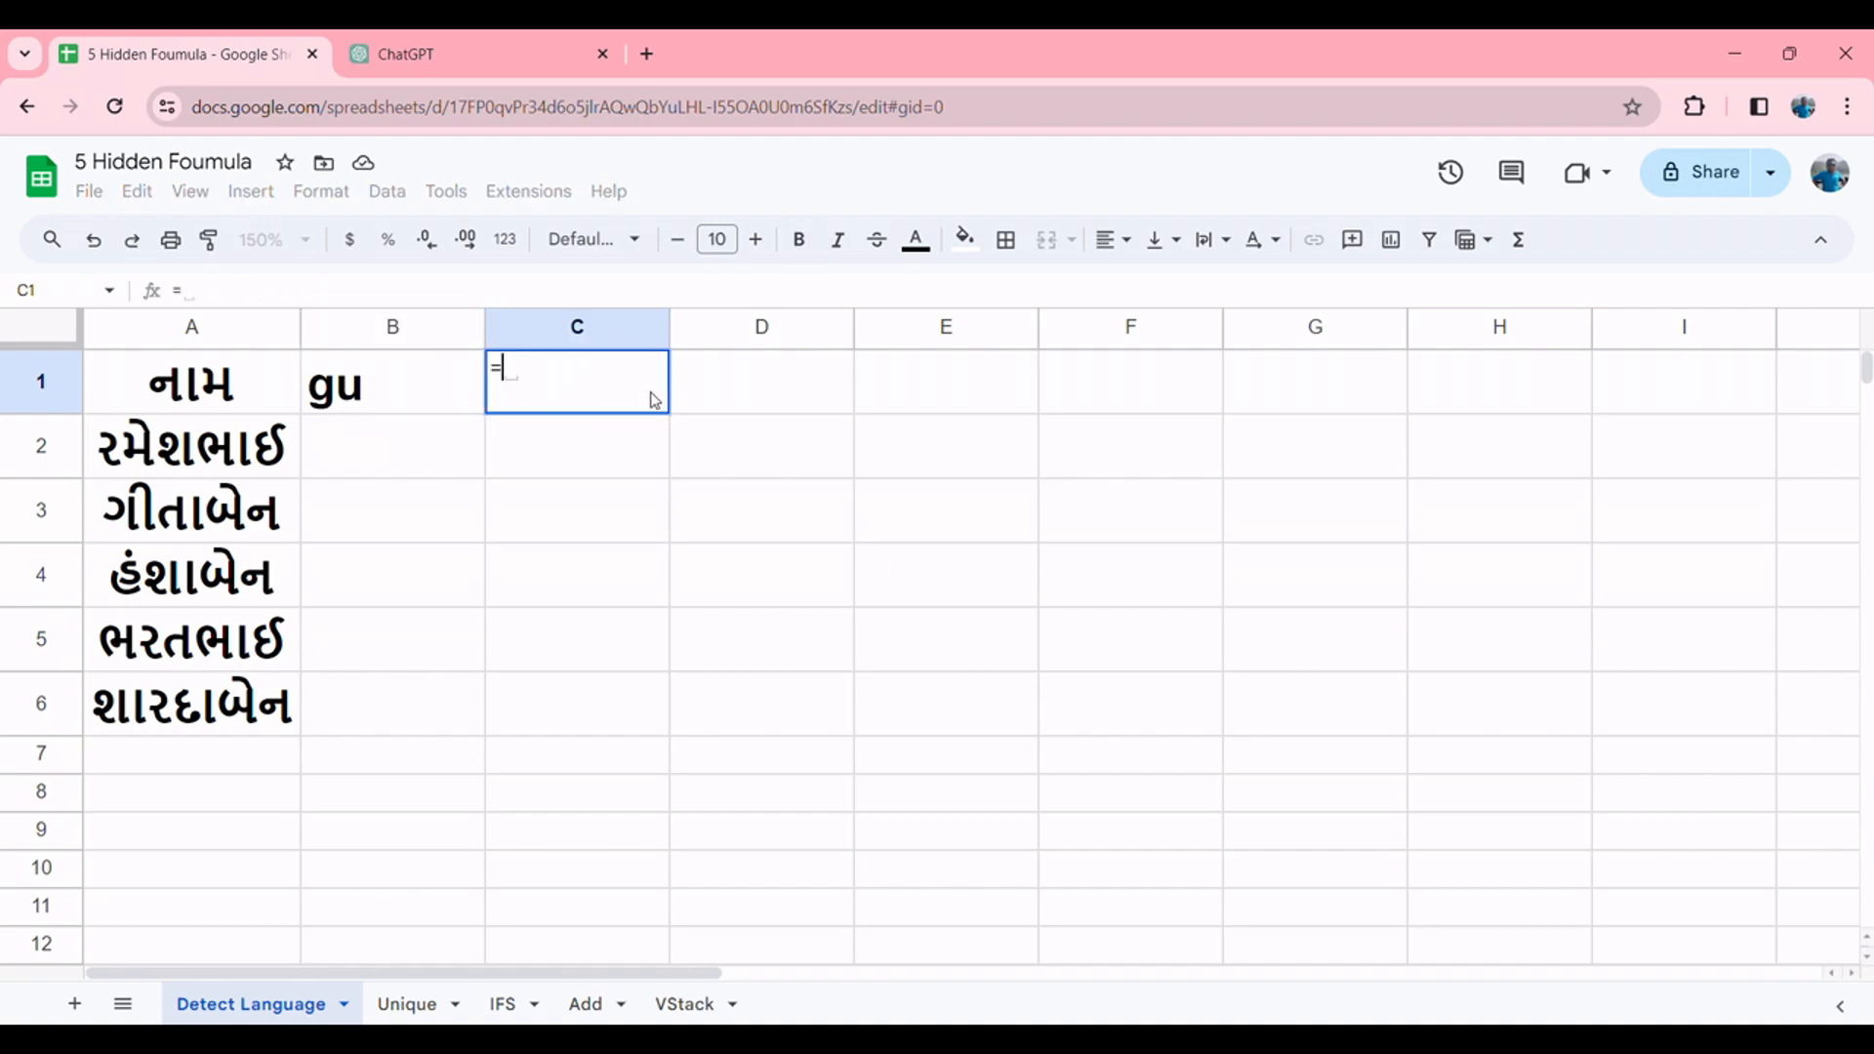
text(goo)
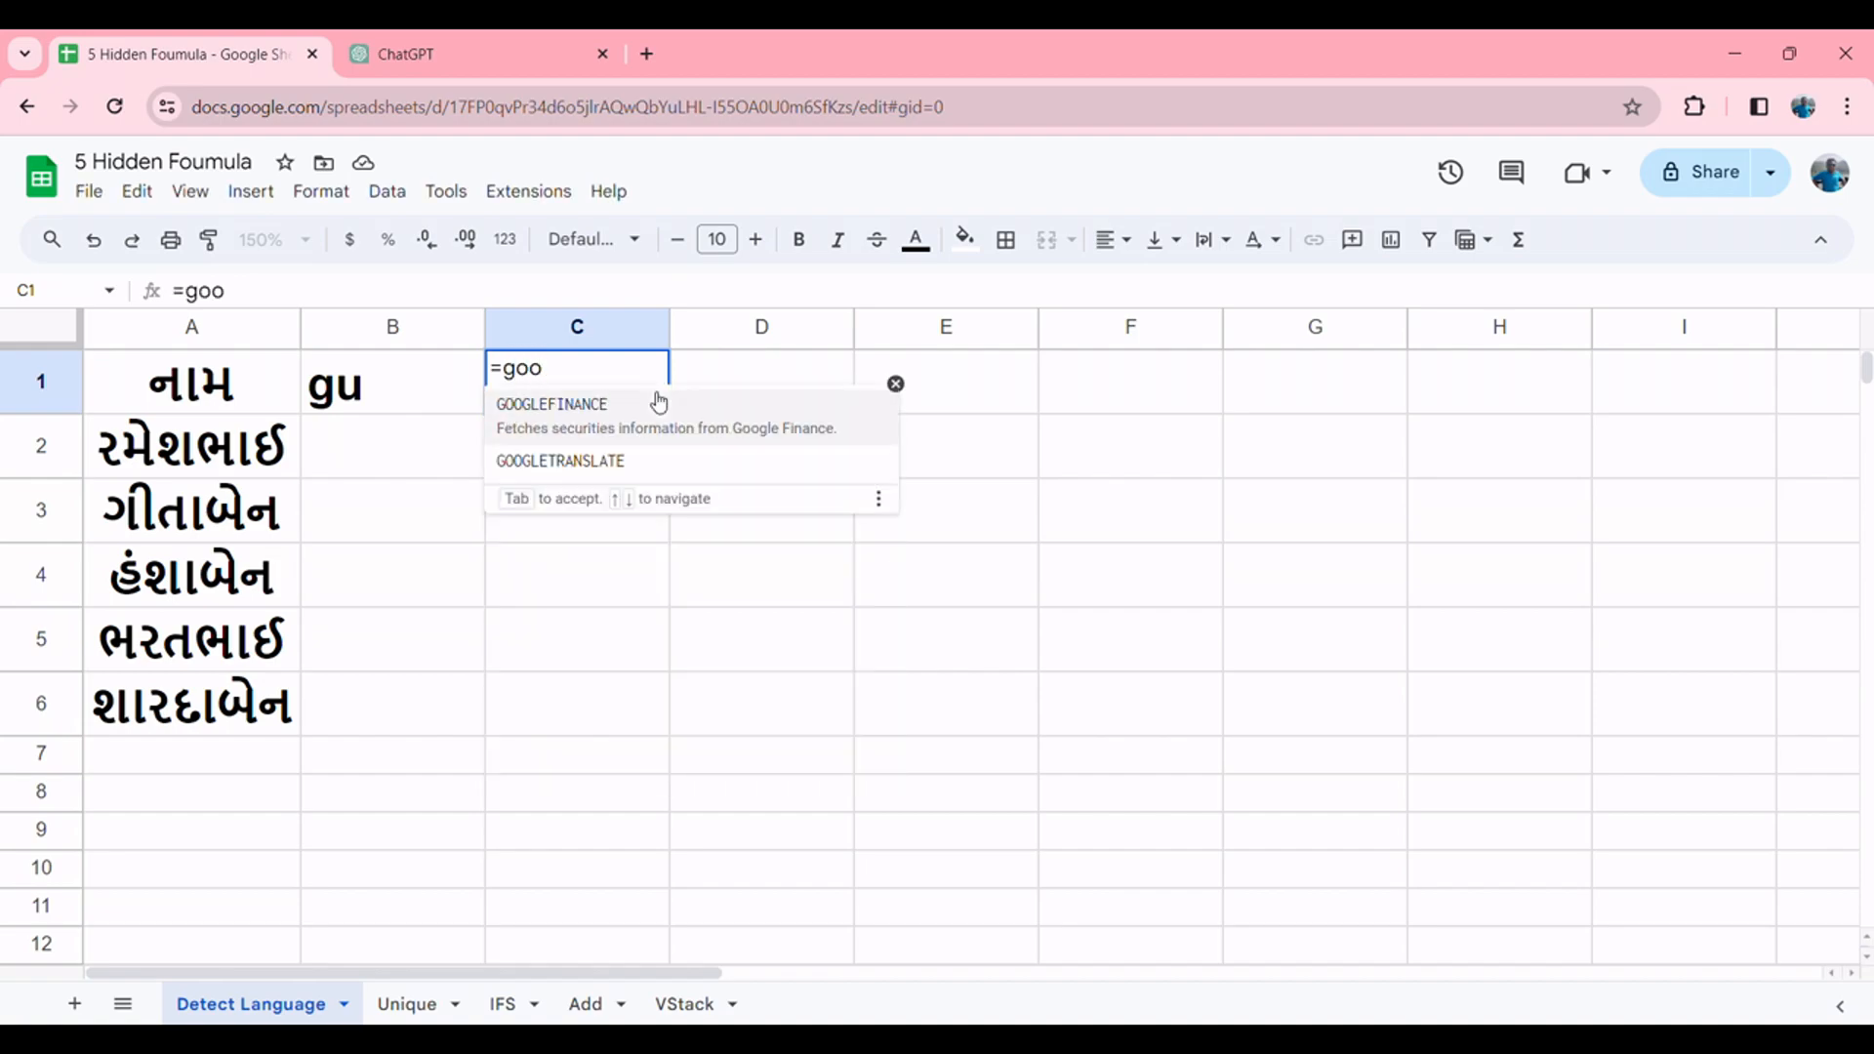
key(Down)
key(Tab)
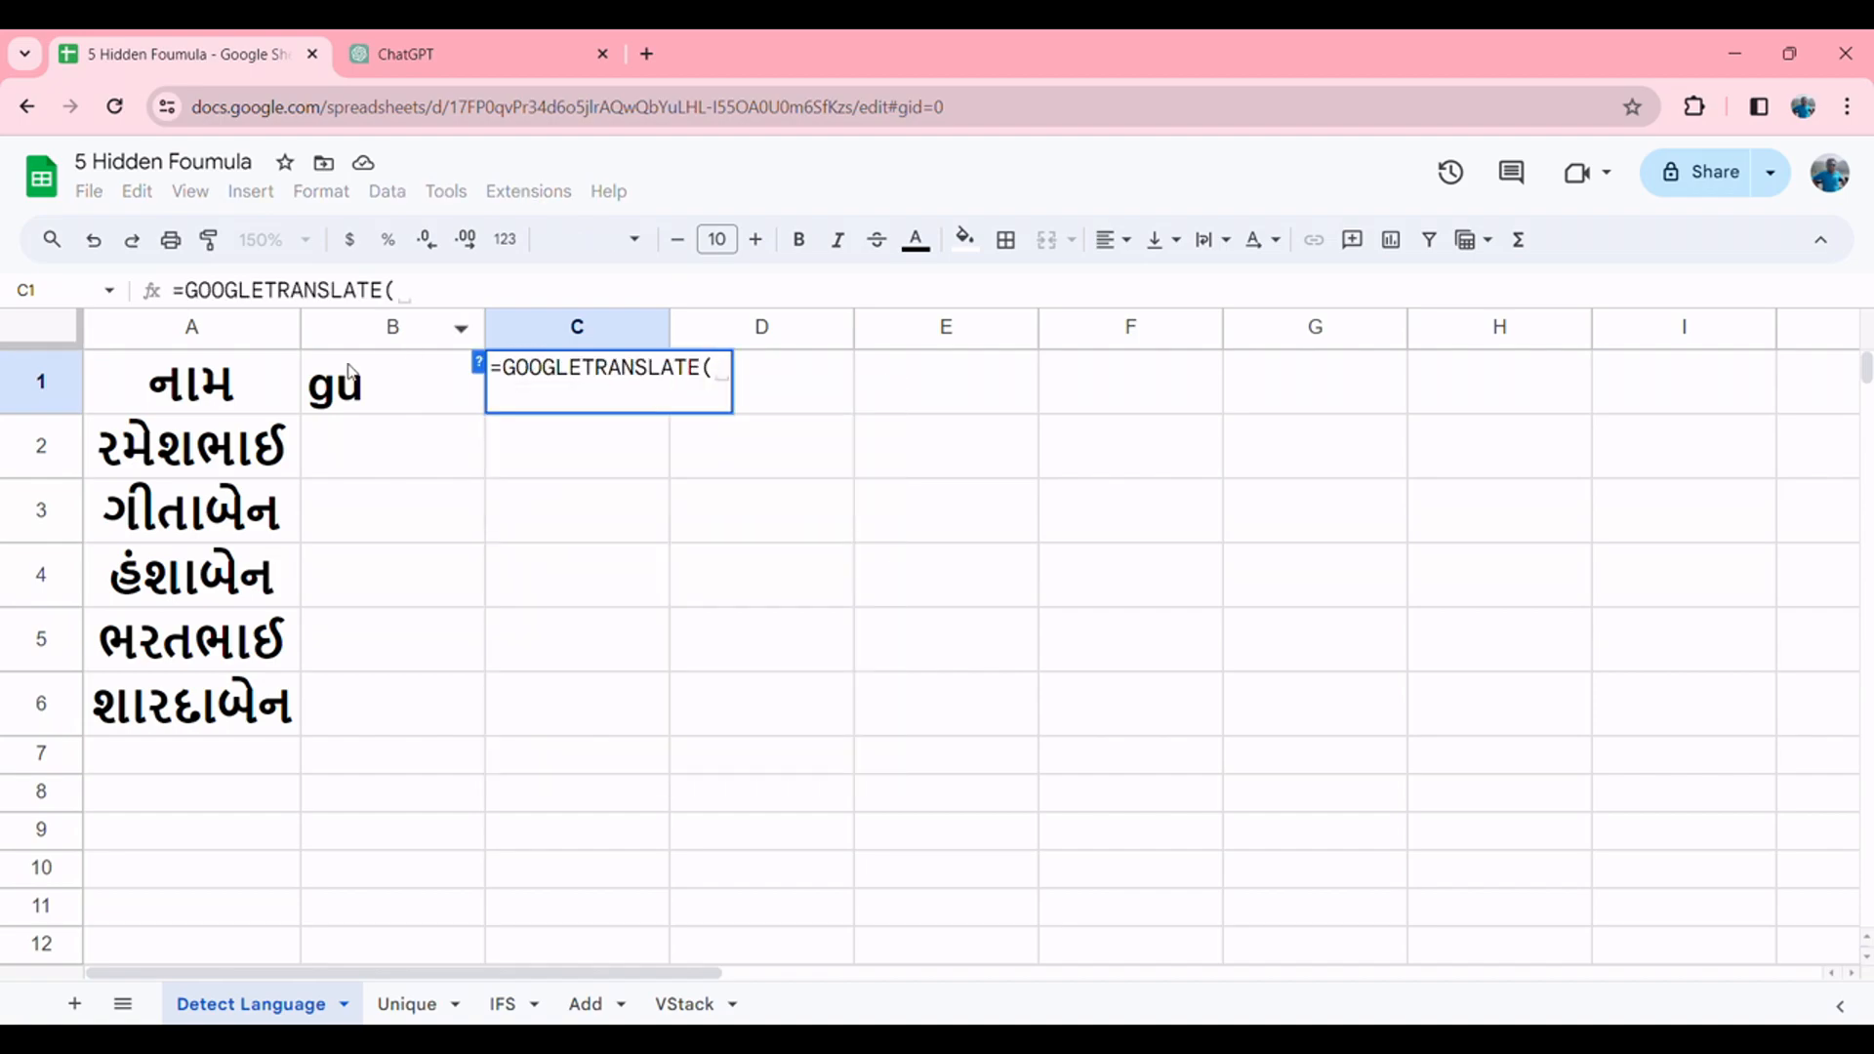
click(230, 394)
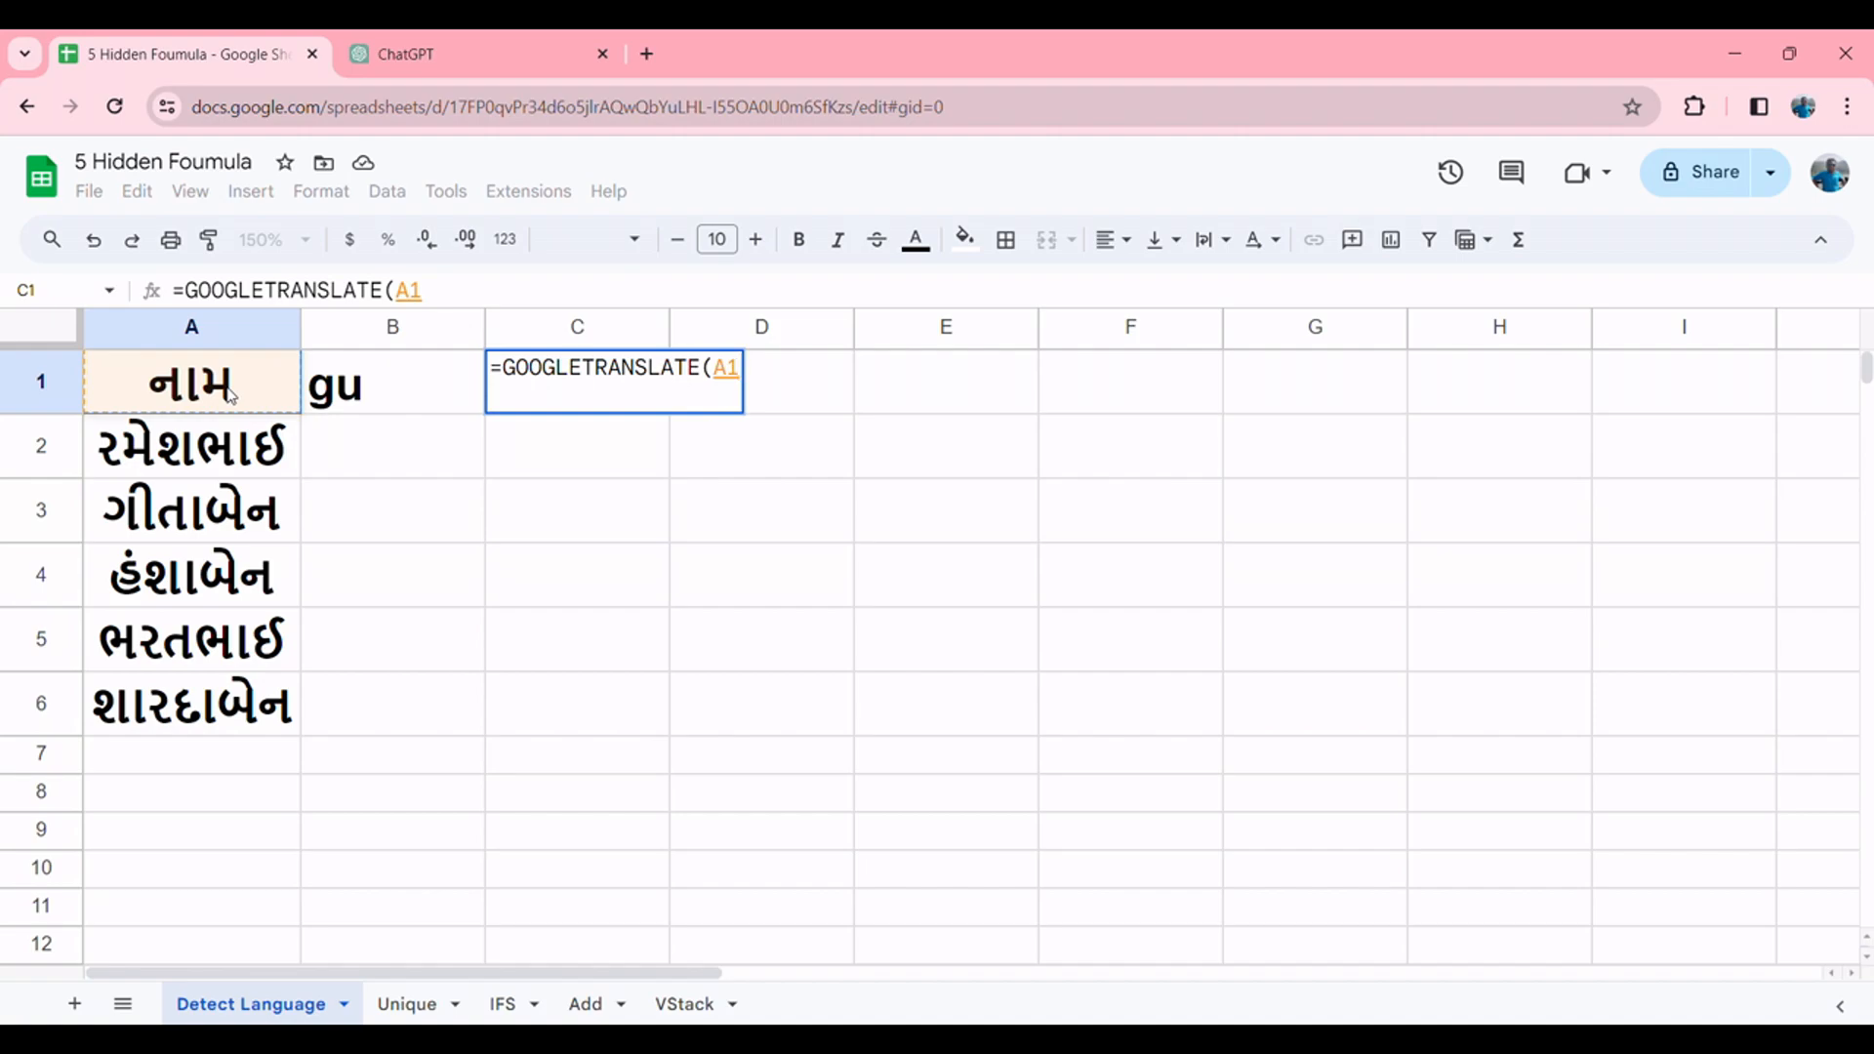
Step: Complete the C1 translation formula with DETECTLANGUAGE(A1) as the source language and "en" as the target language
text(,")
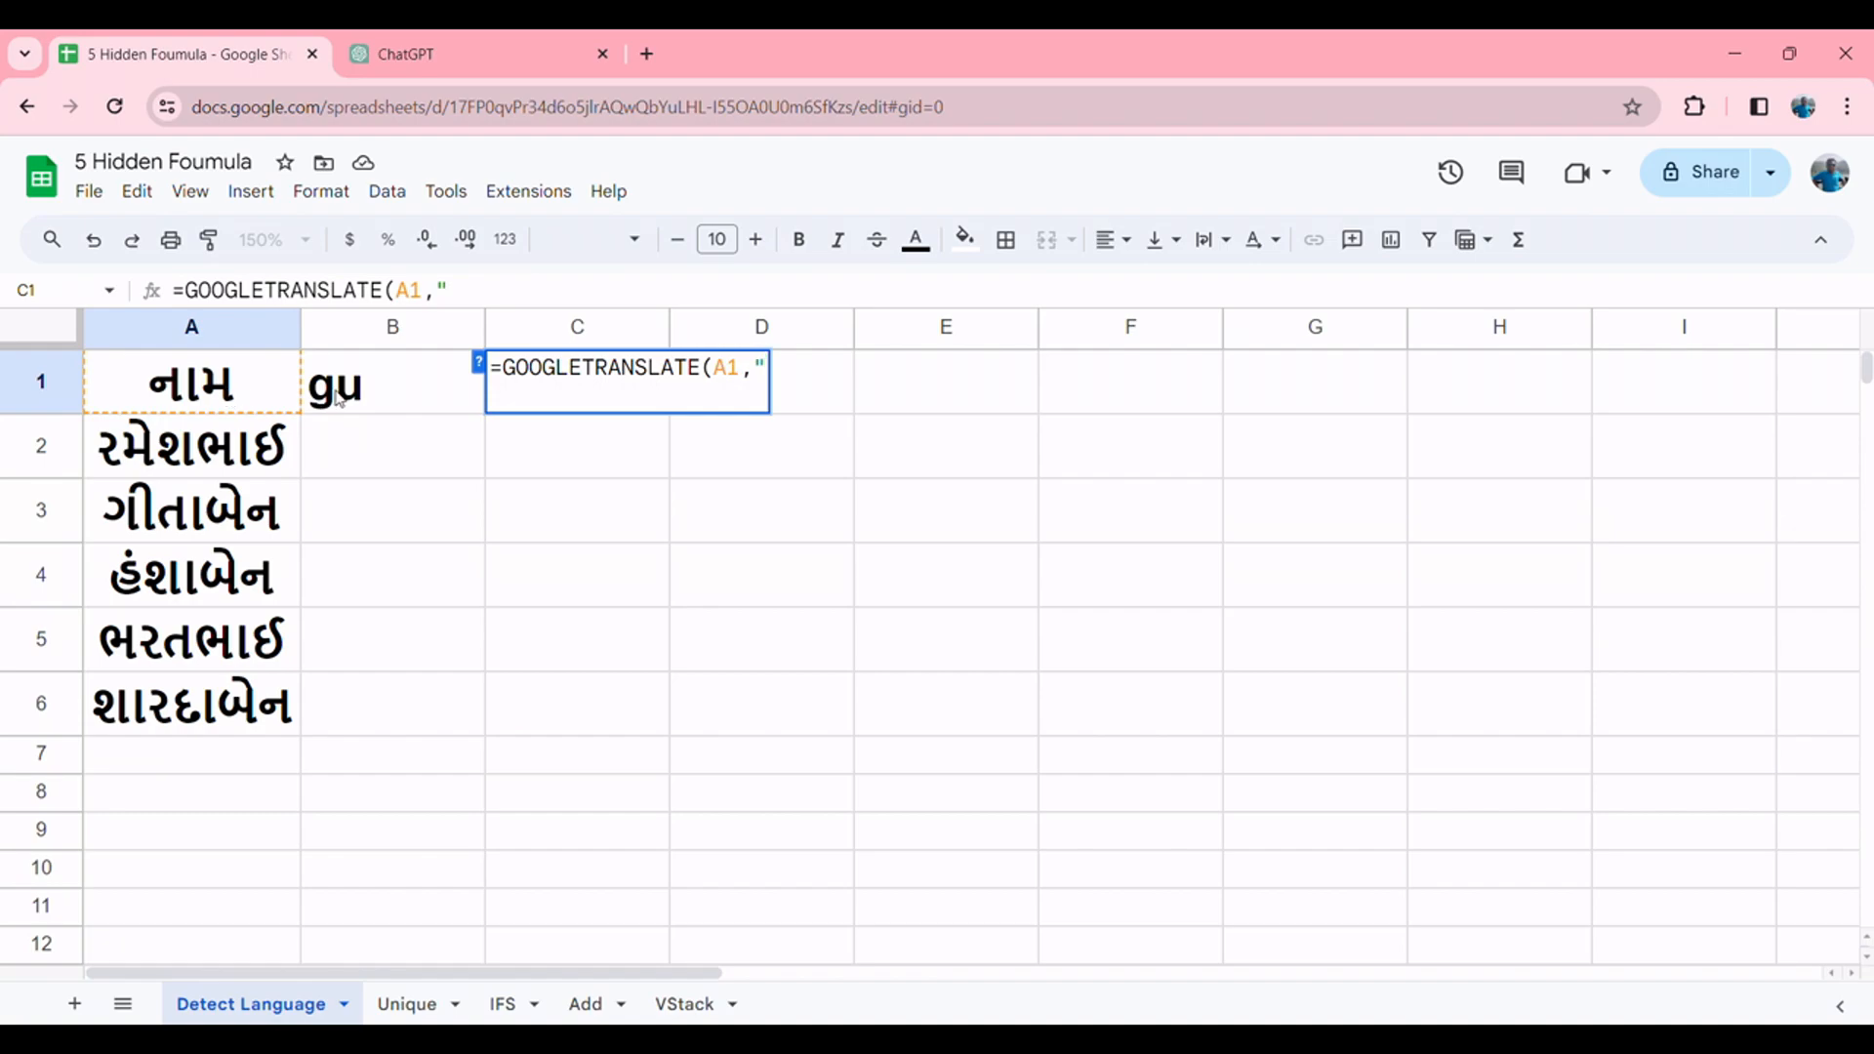
text(dete)
key(BackSpace)
key(BackSpace)
key(BackSpace)
key(BackSpace)
key(BackSpace)
text(det)
key(Tab)
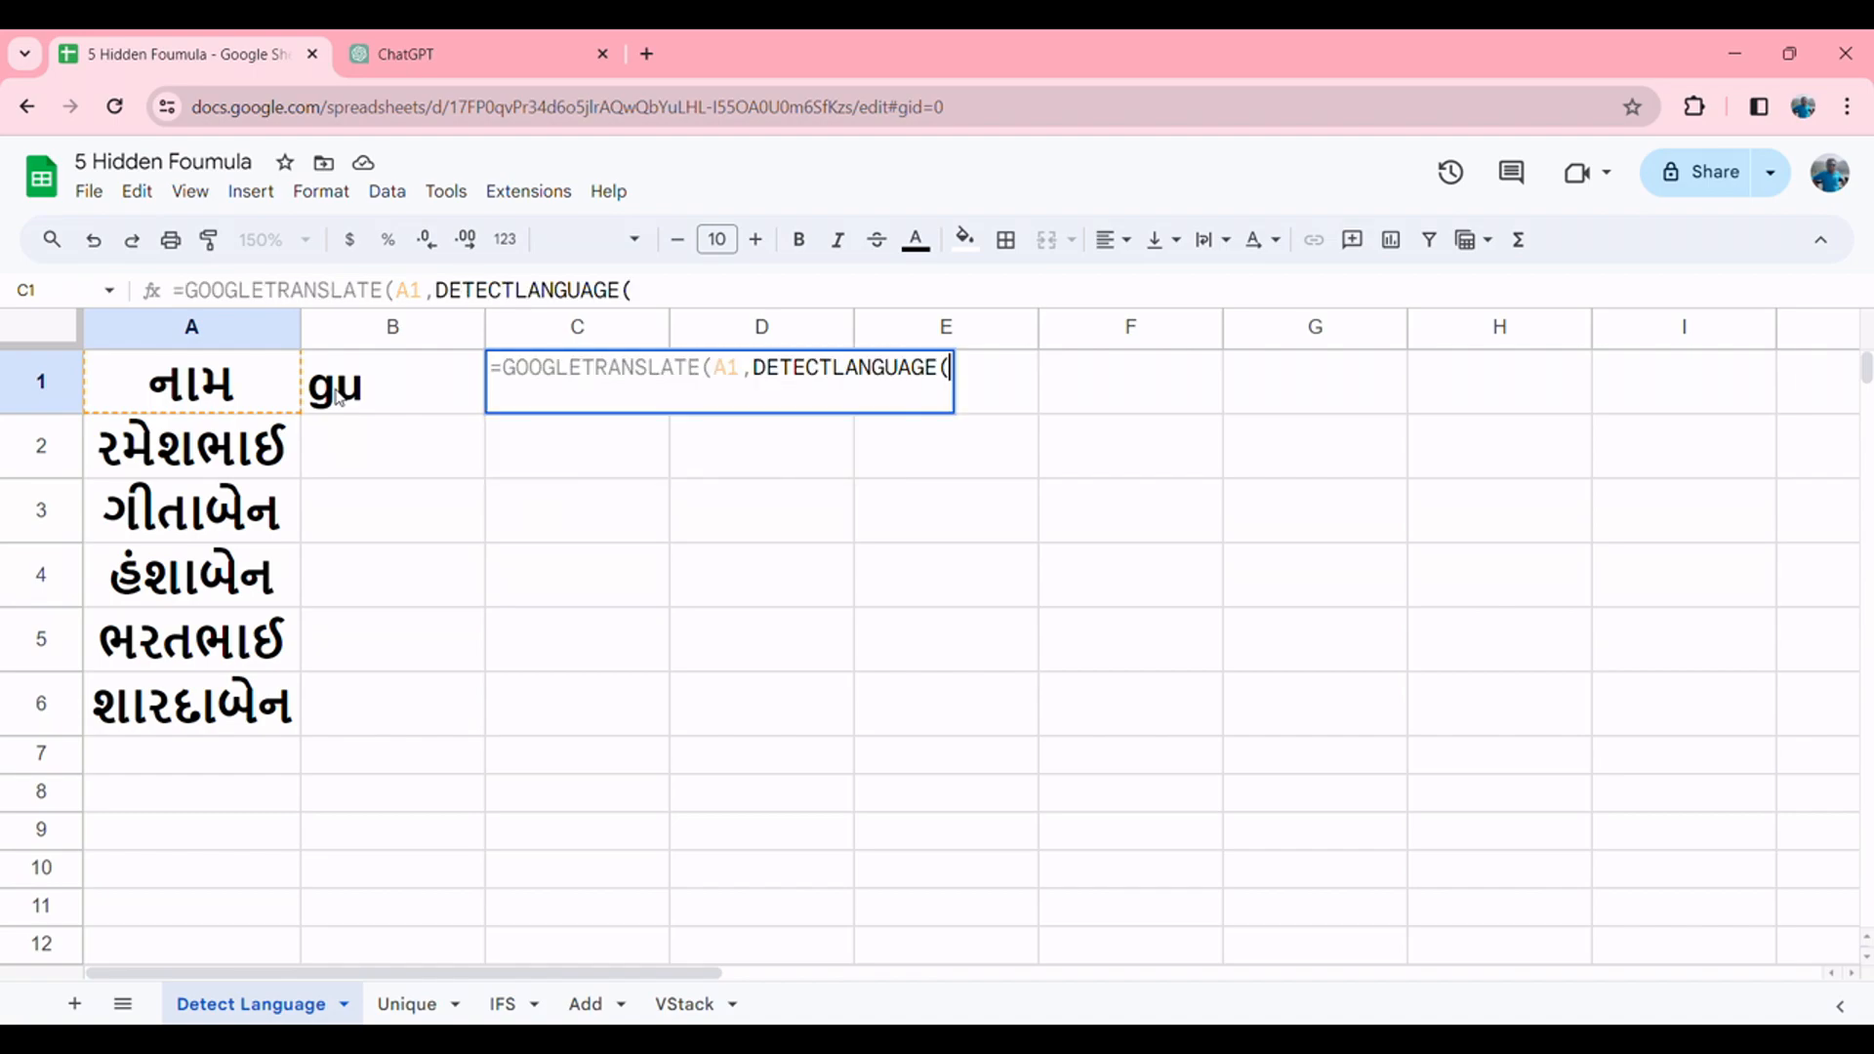
click(198, 394)
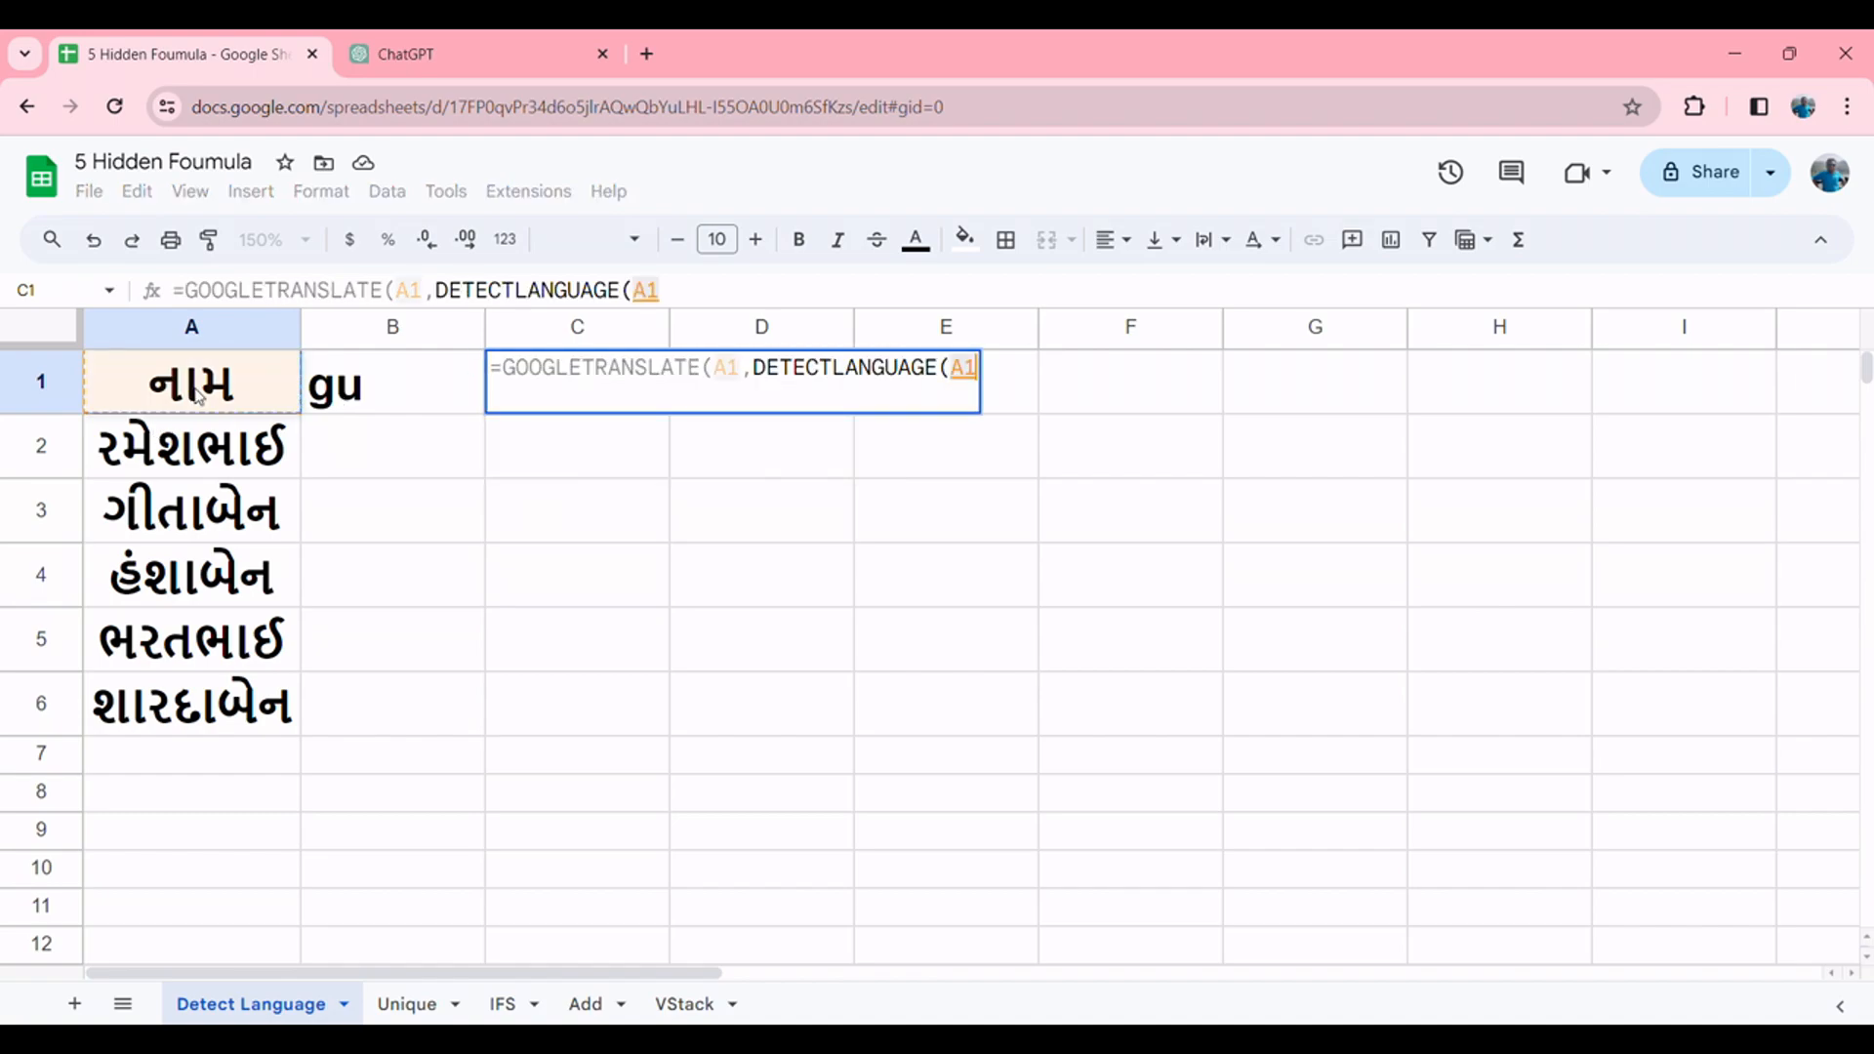
text(),)
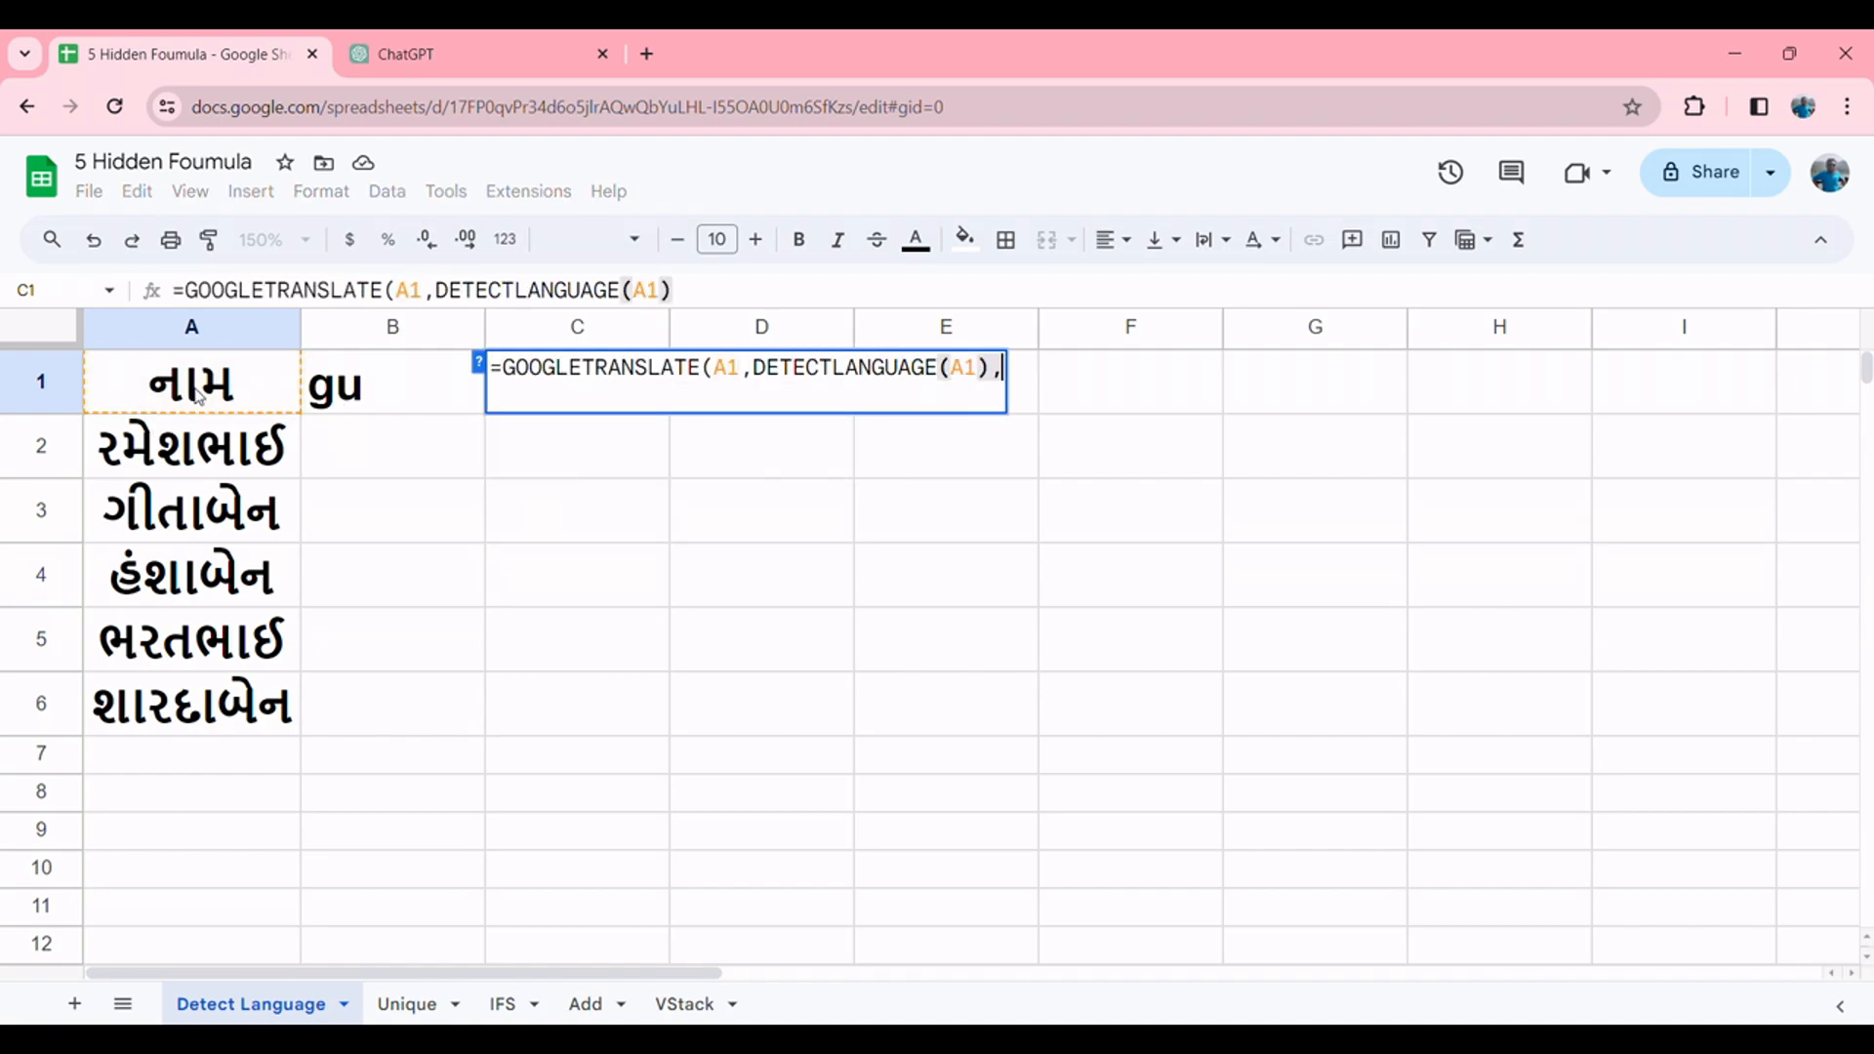
text("en")
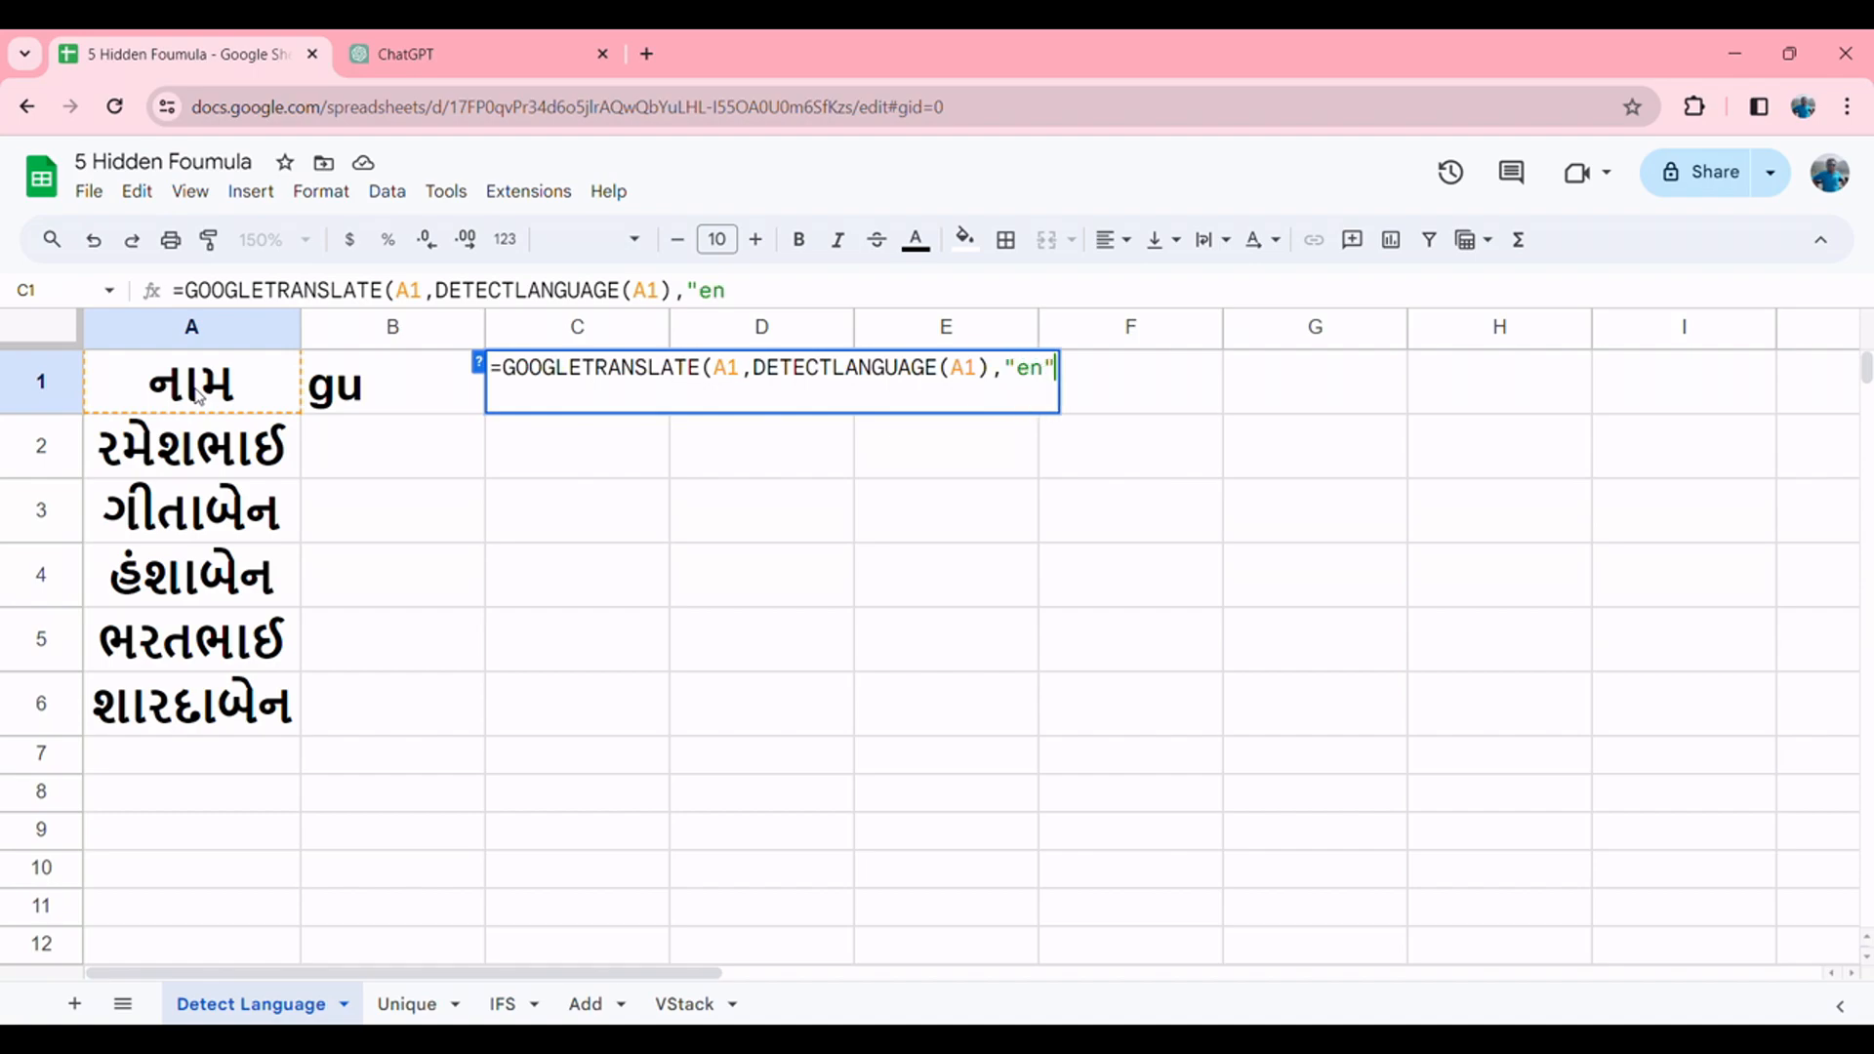
text())
key(Return)
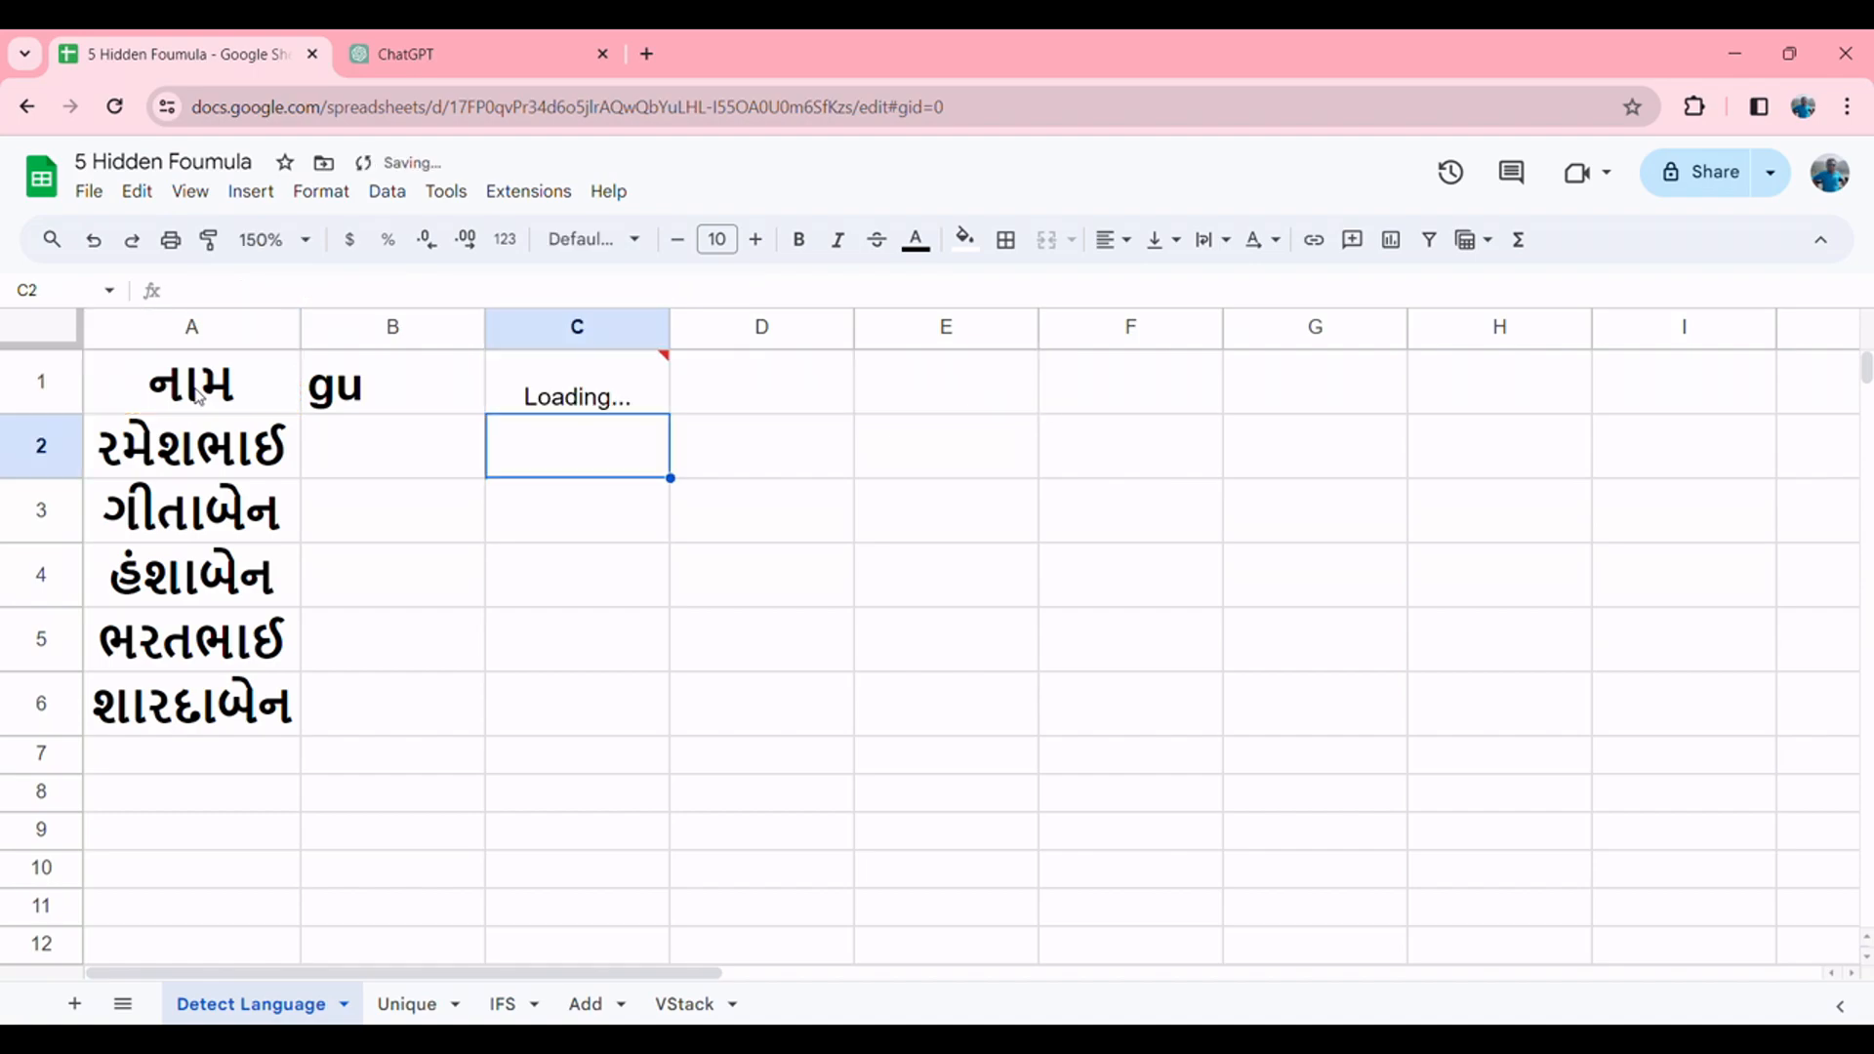
Step: Fill the translation formula from C1 down through C6
click(634, 395)
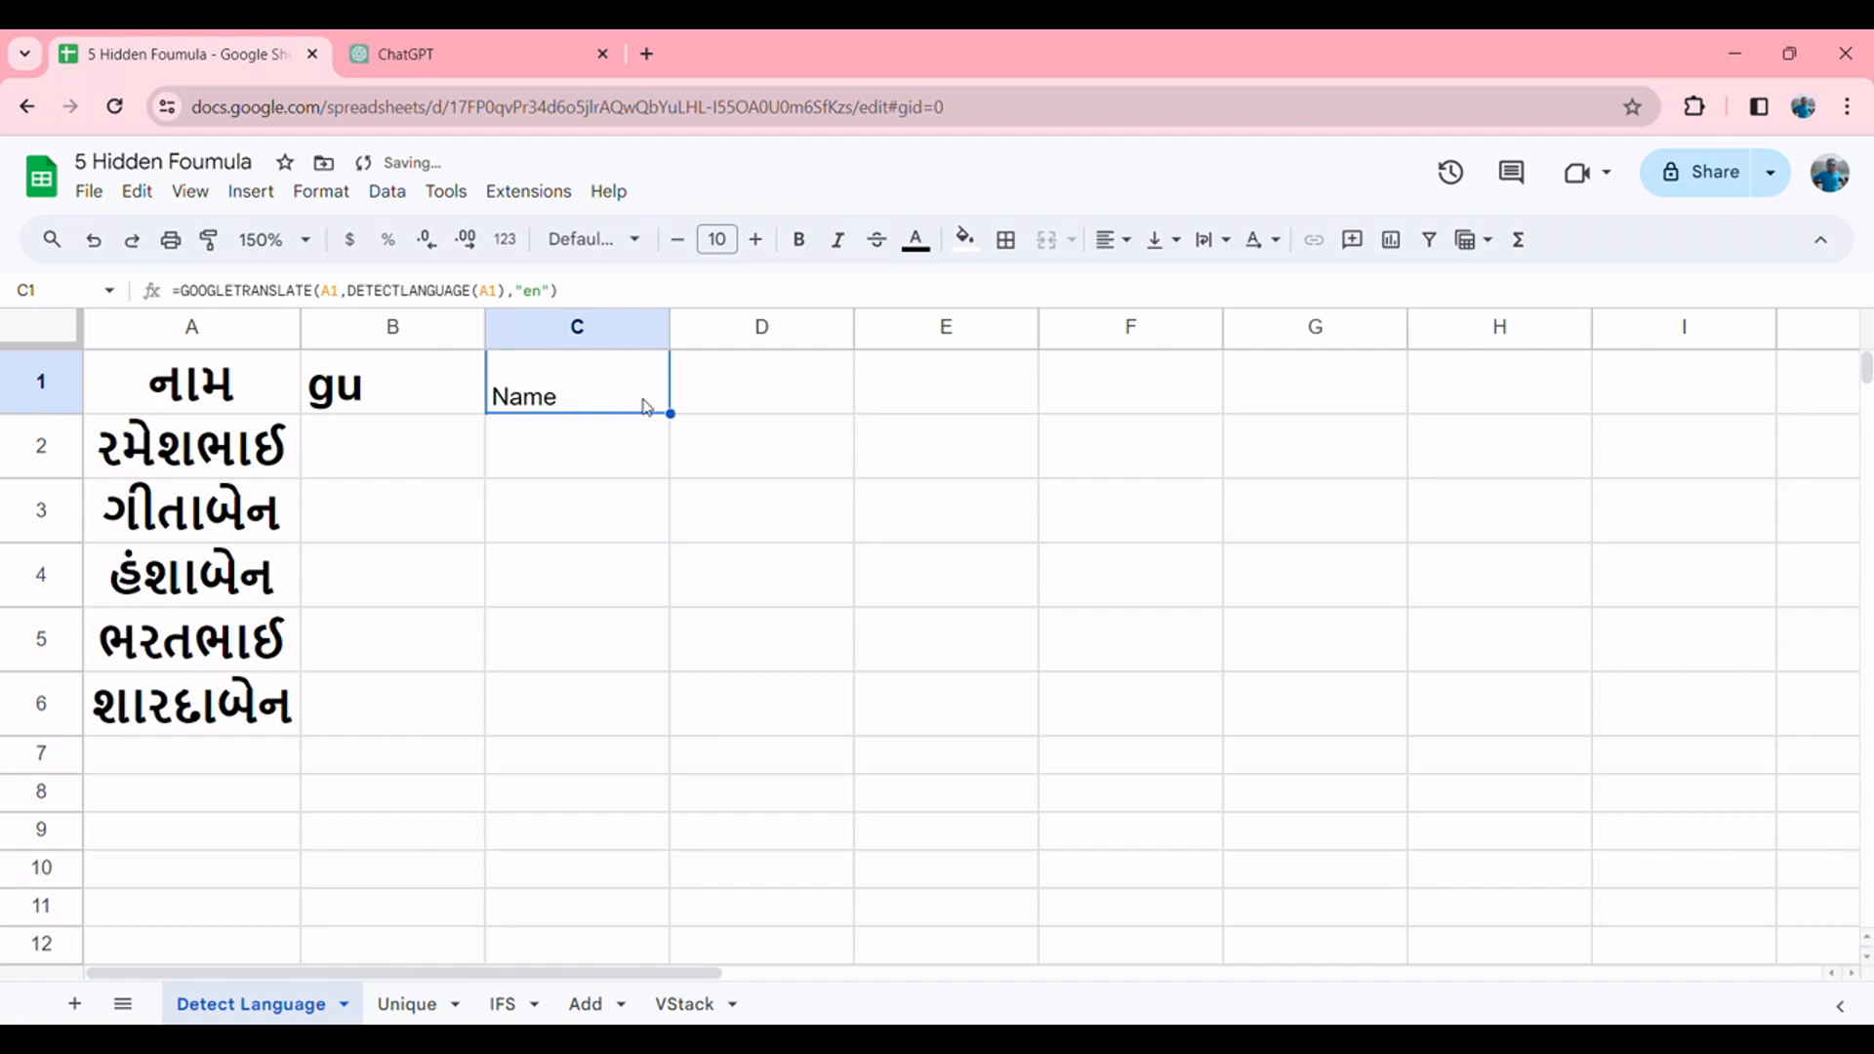
drag(684, 431, 619, 712)
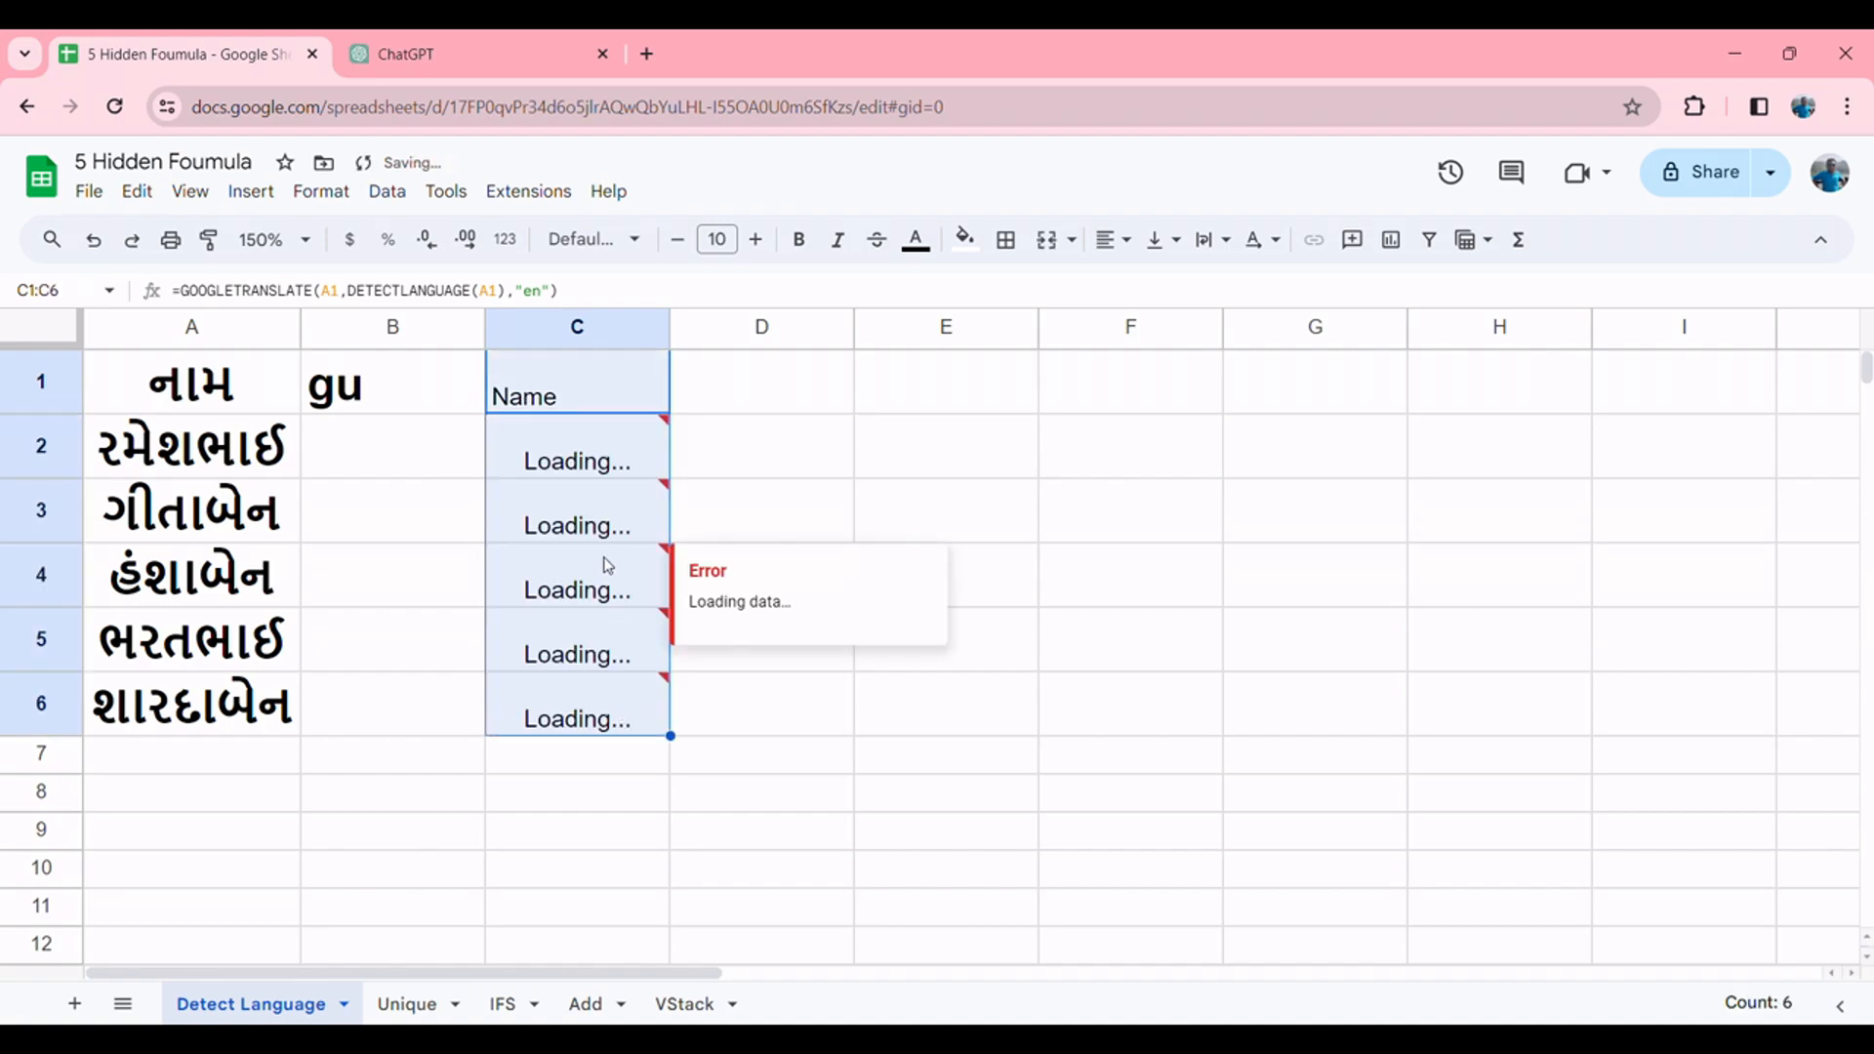
click(591, 464)
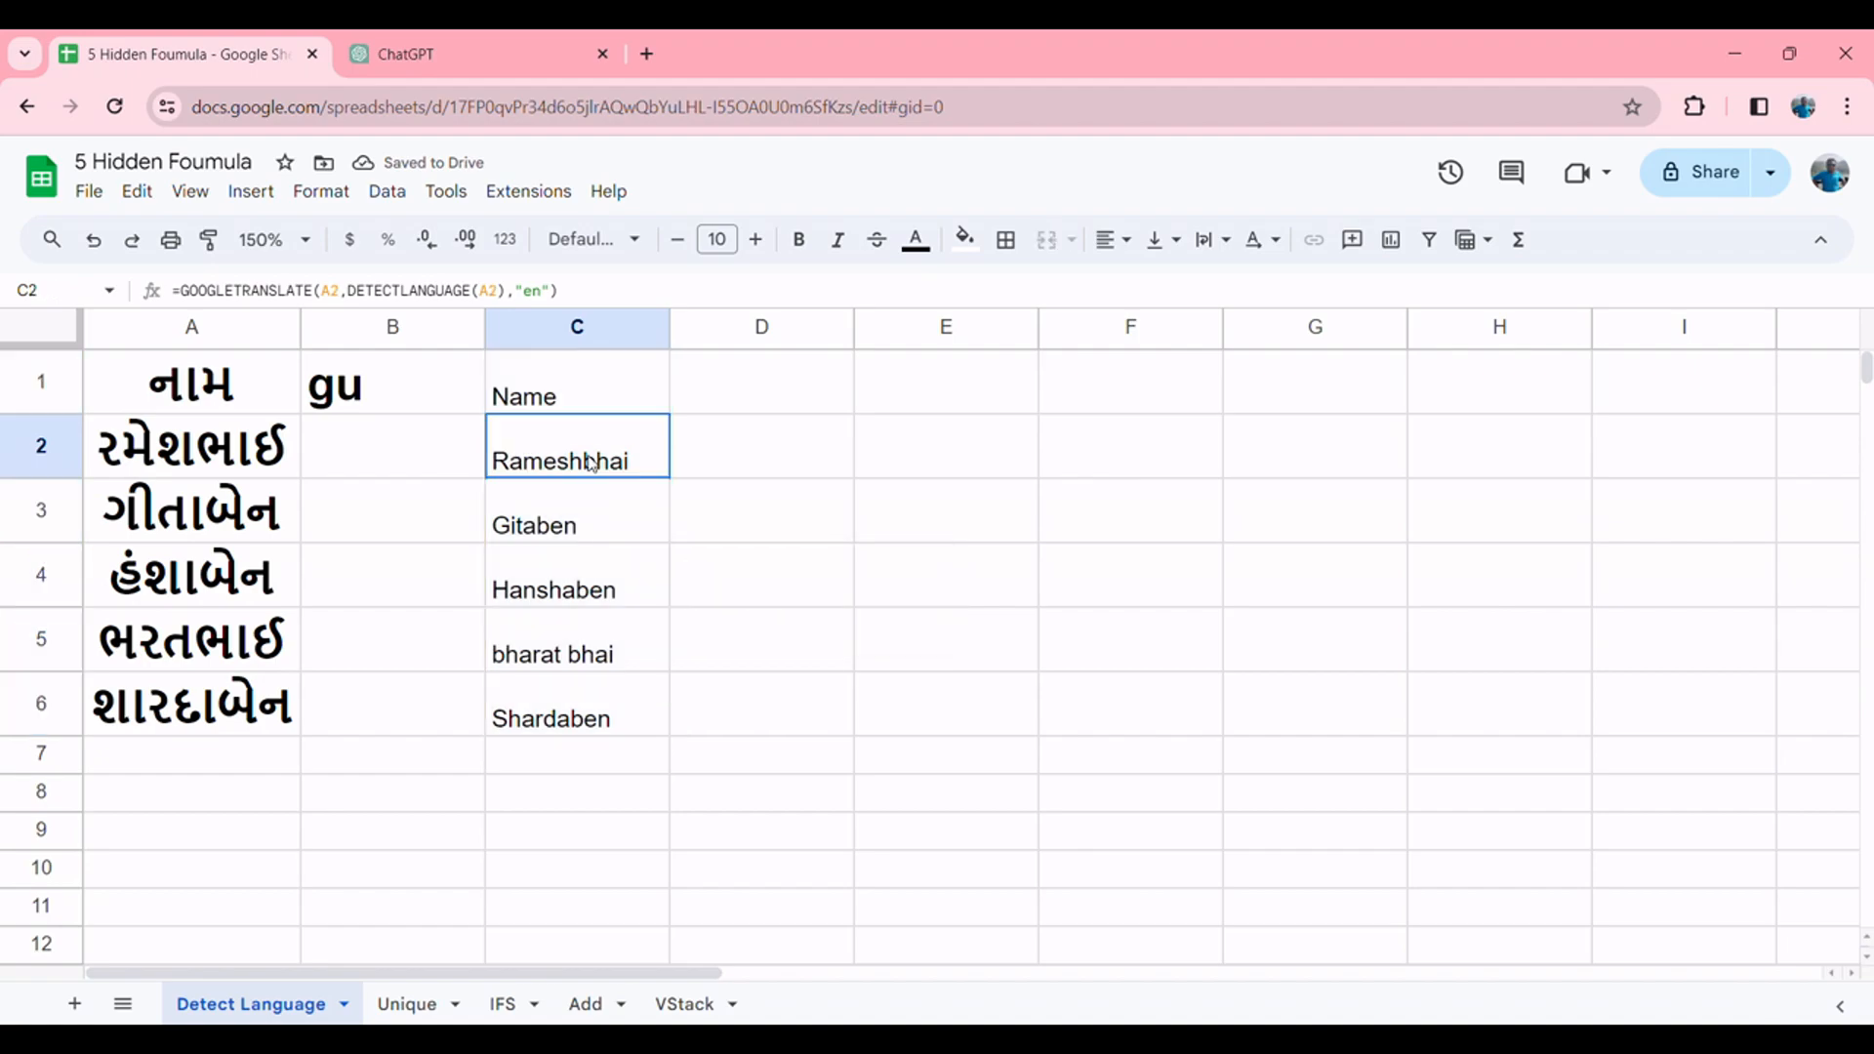
Step: Make the translated entries in C1:C6 bold
key(Up)
key(shift+Down)
key(shift+Down)
key(shift+Down)
key(shift+Down)
key(shift+Down)
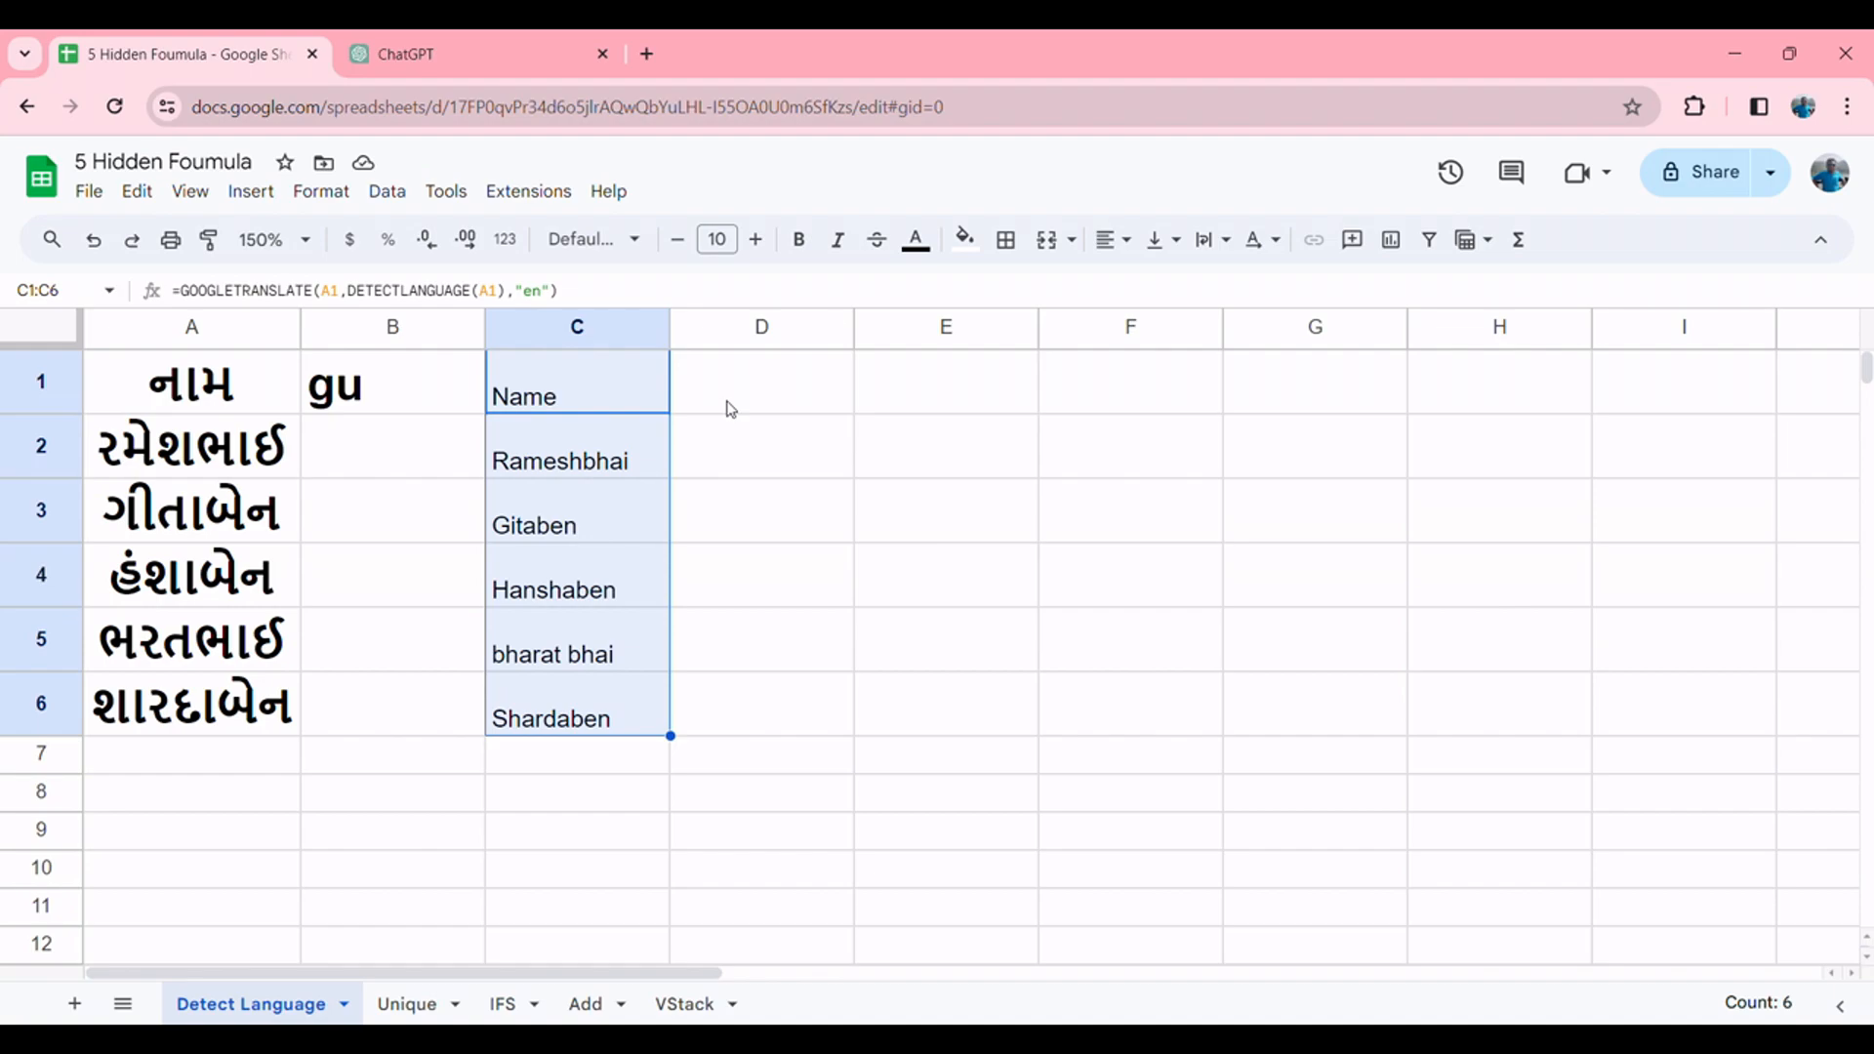
key(ctrl+b)
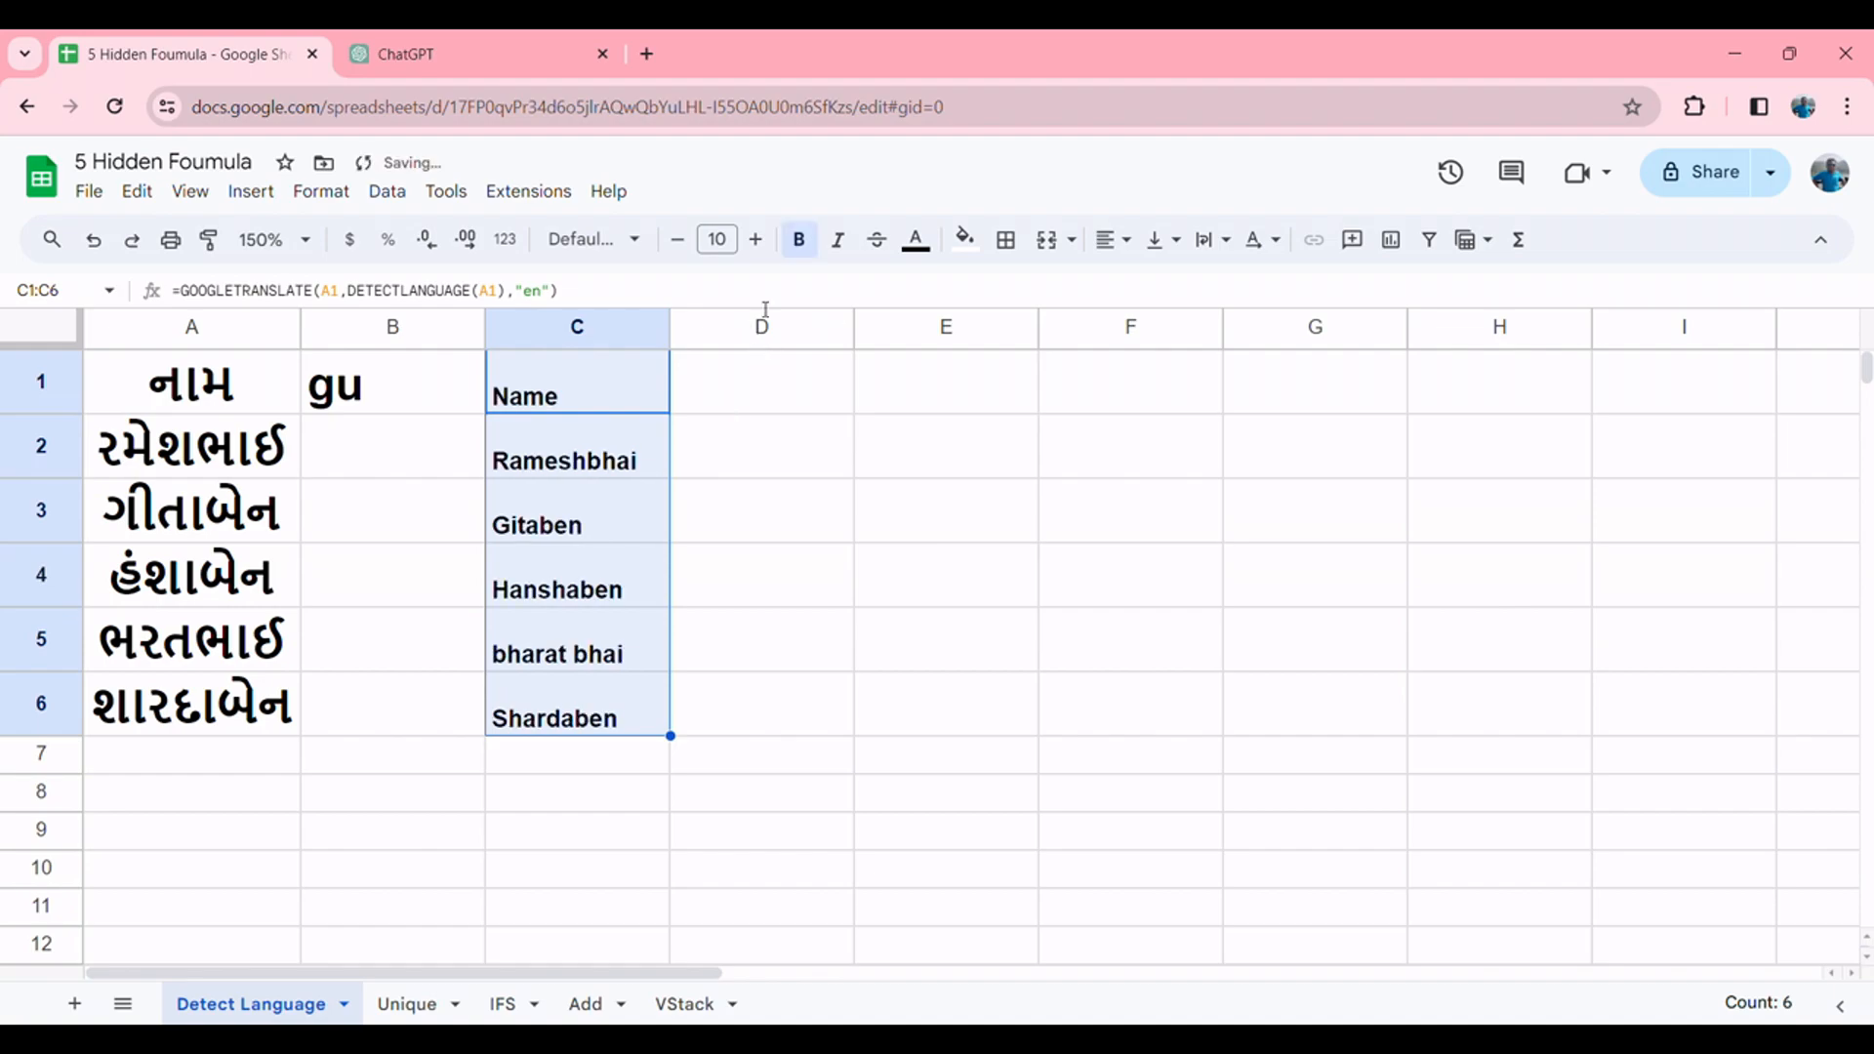
Step: Increase the font size of the translated entries in C1:C6 to 16
click(755, 240)
click(755, 239)
click(755, 239)
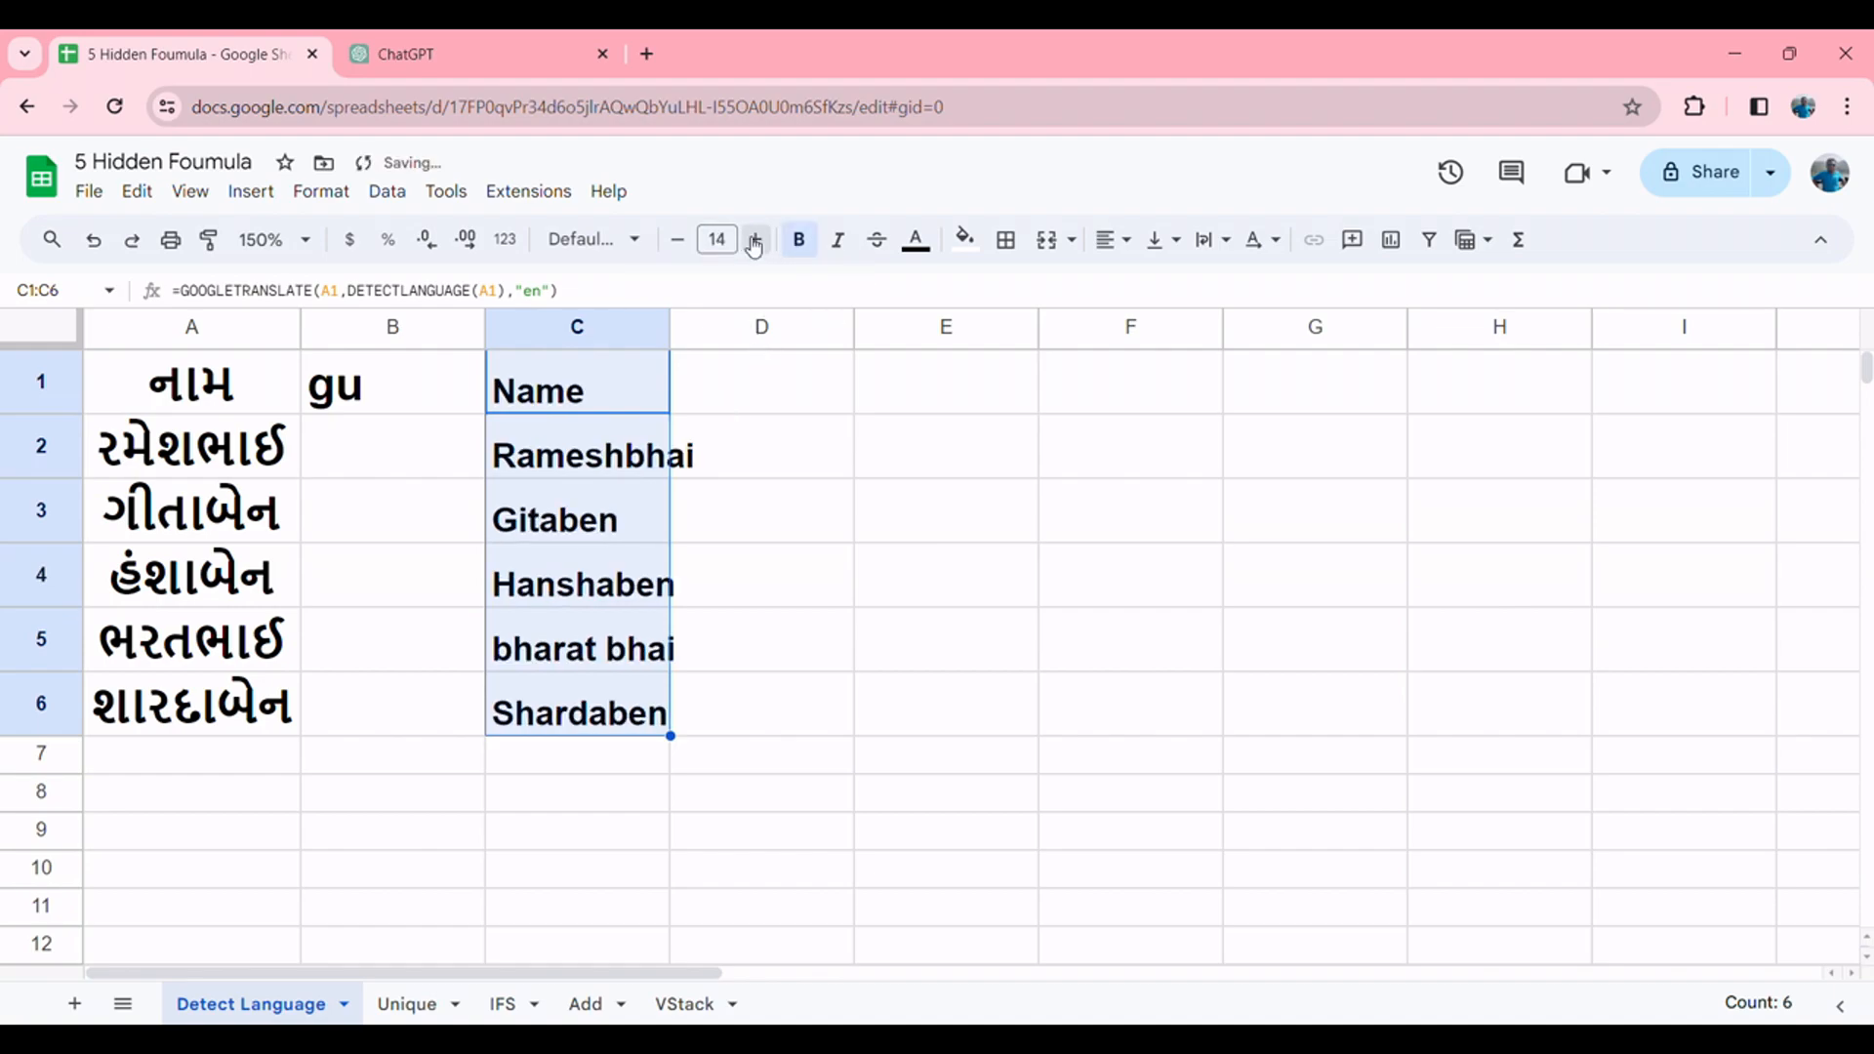
click(755, 239)
click(754, 239)
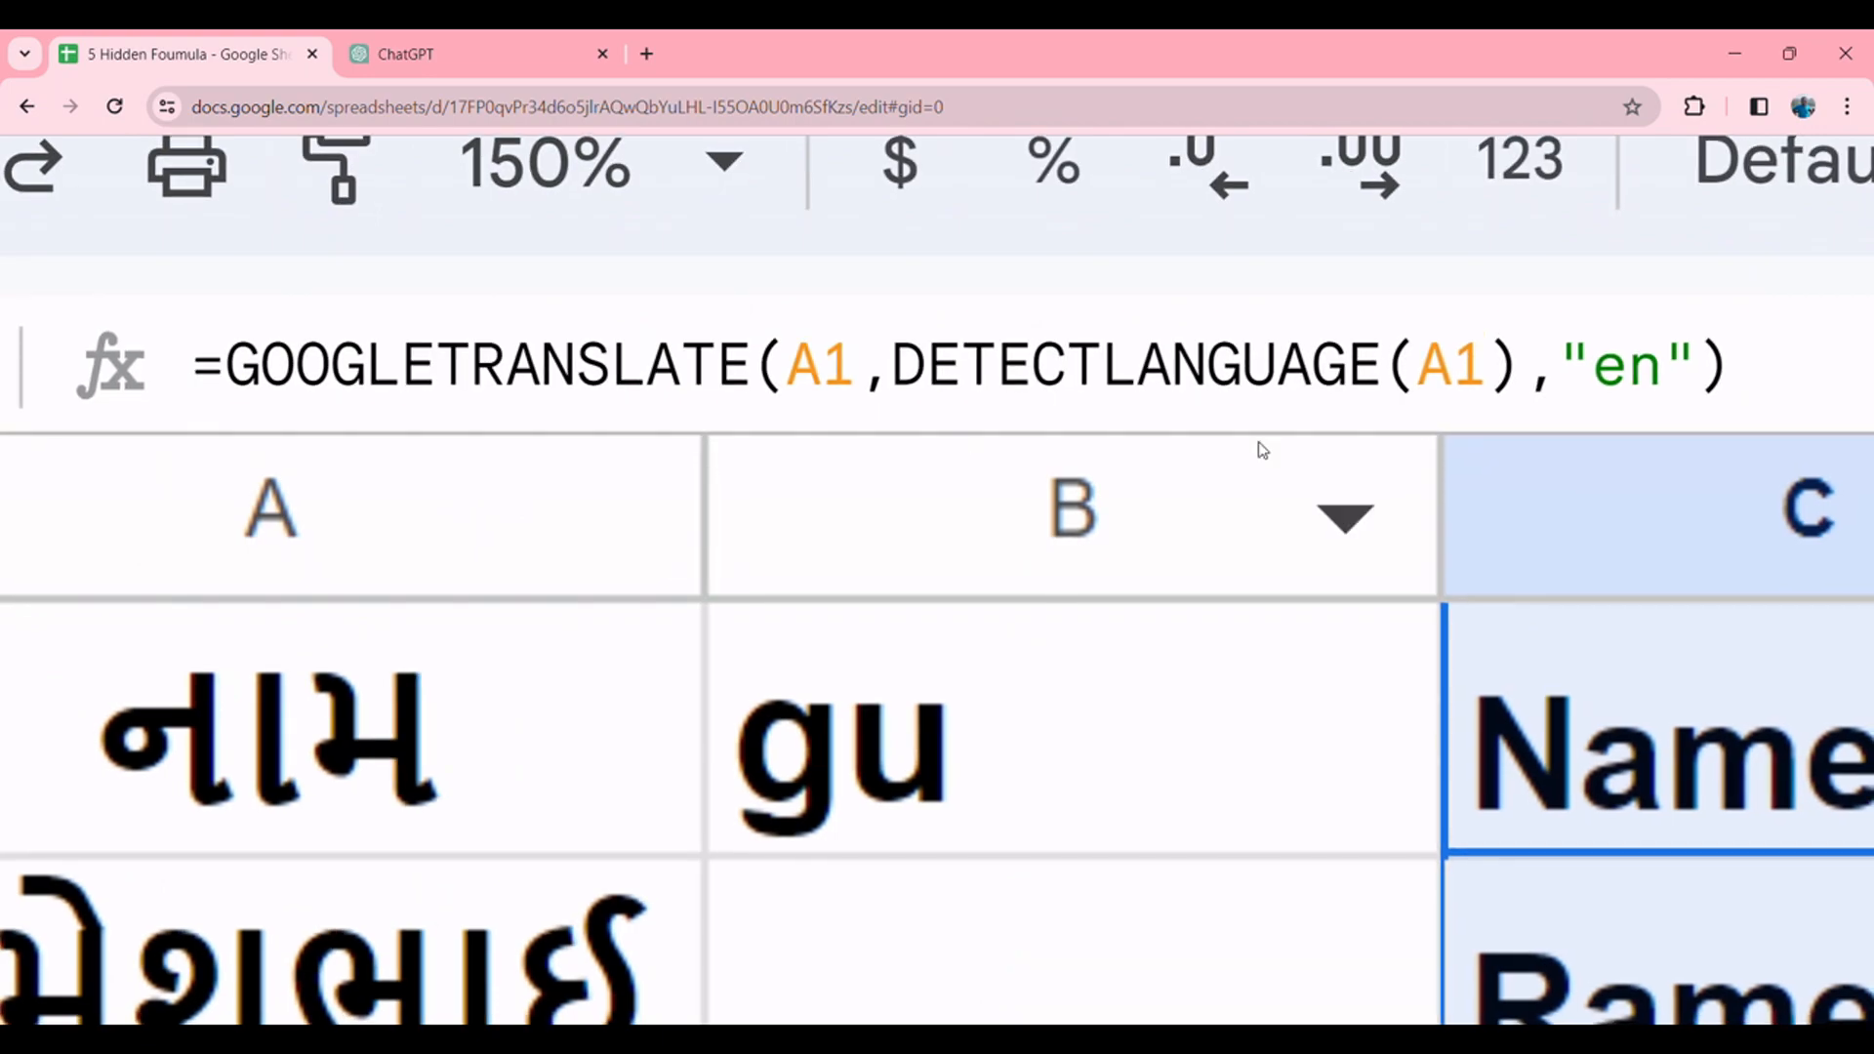
scroll(1030, 488, down, 2)
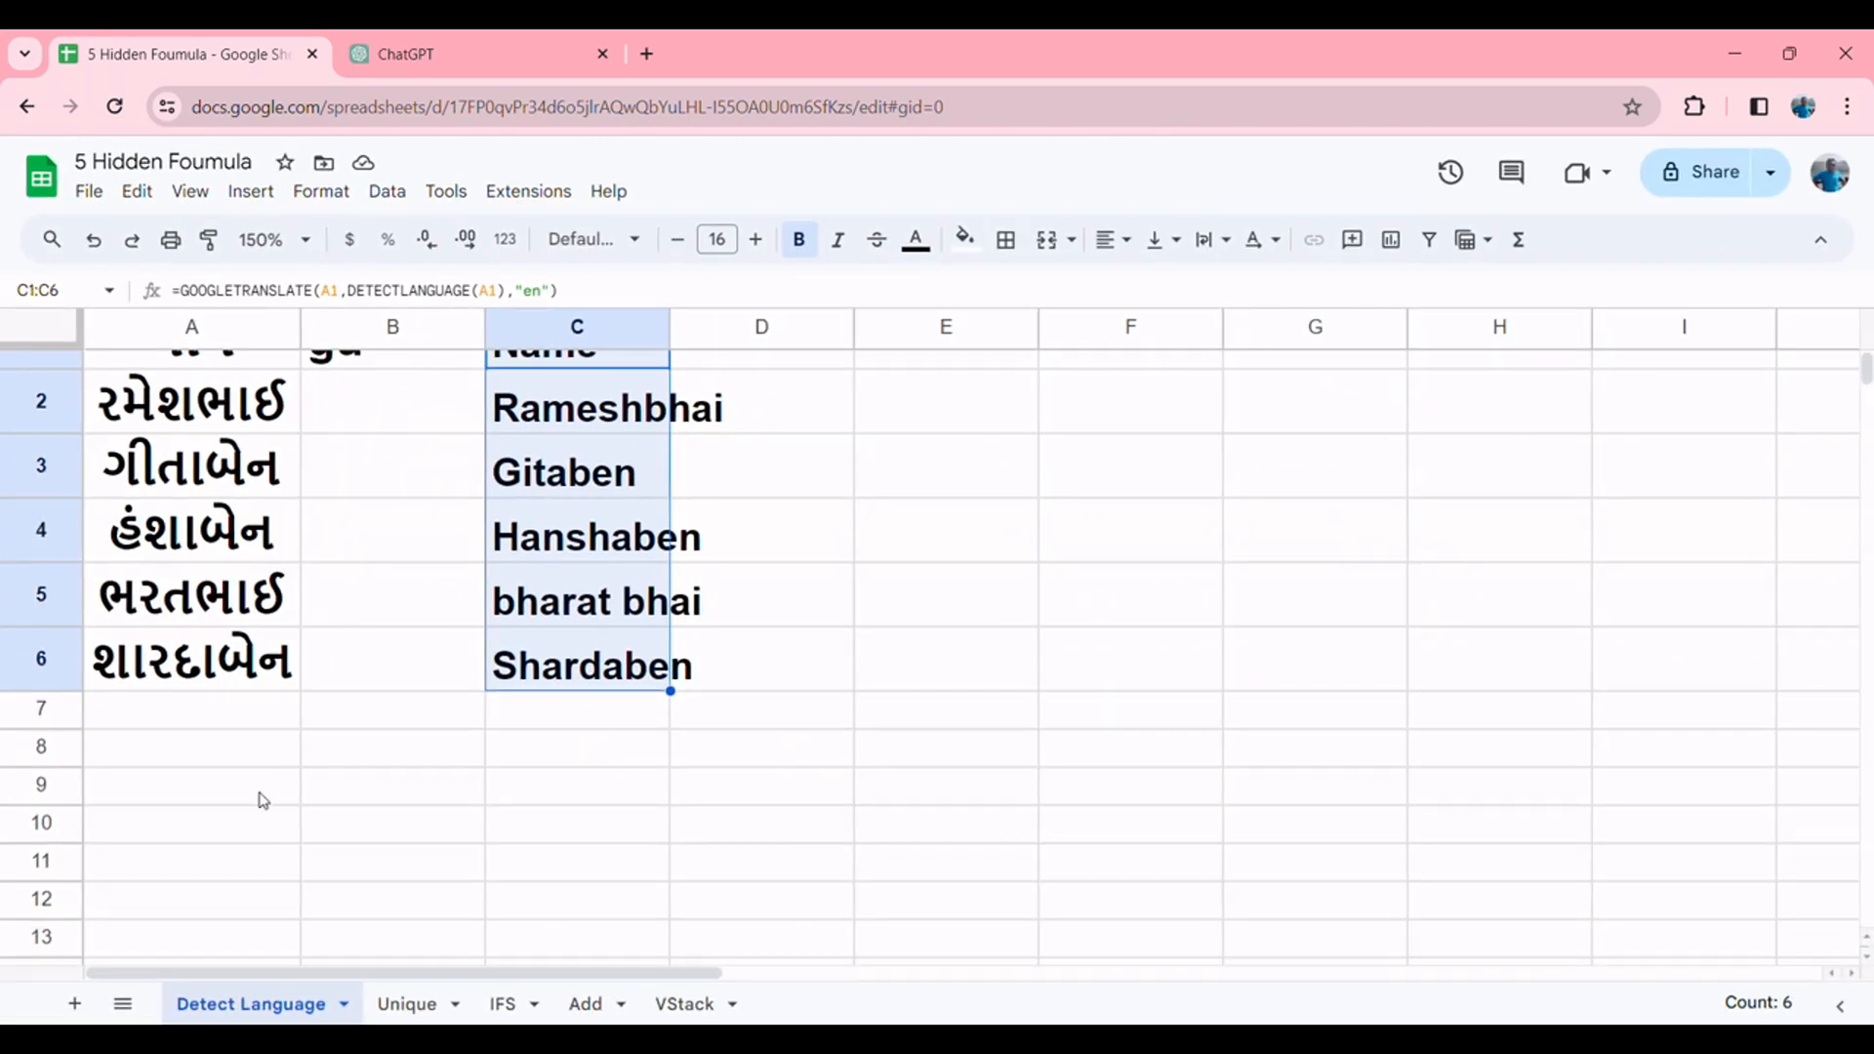
click(535, 758)
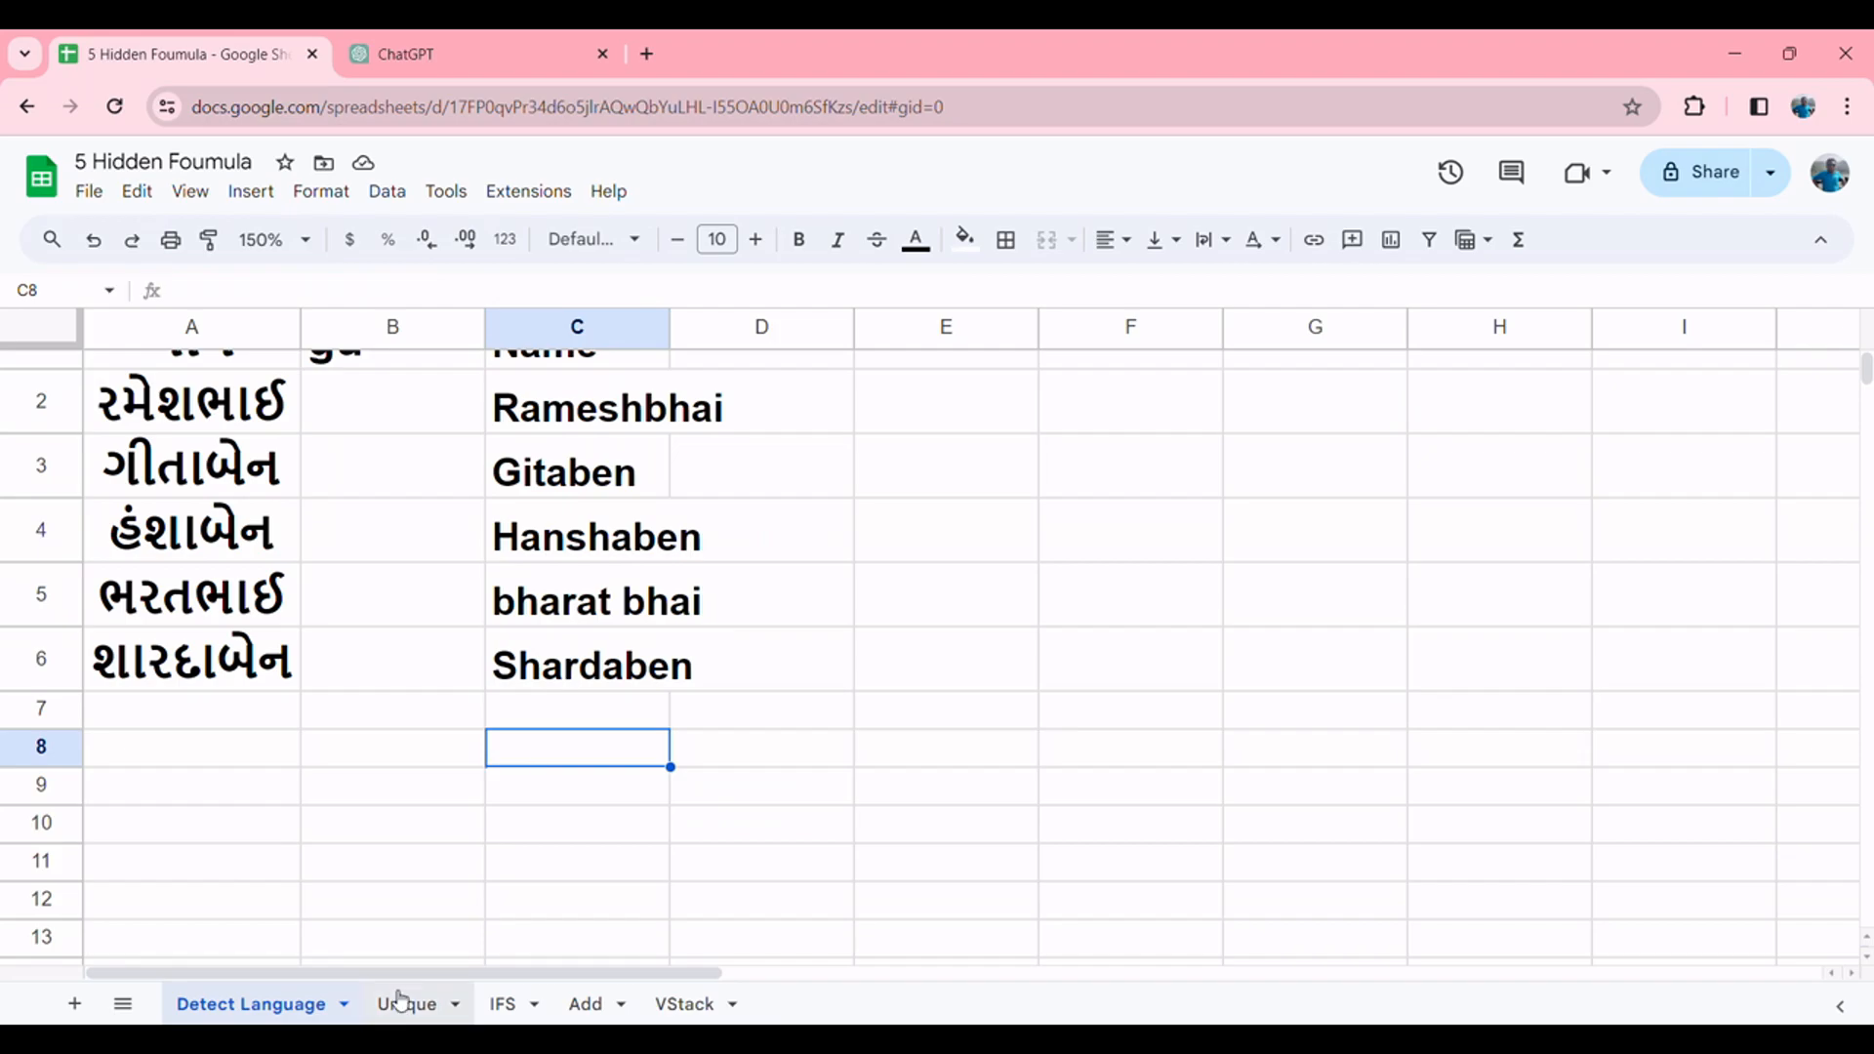
Step: Open the Unique sheet and select the first entry in the Name column, A2
click(393, 1003)
click(488, 679)
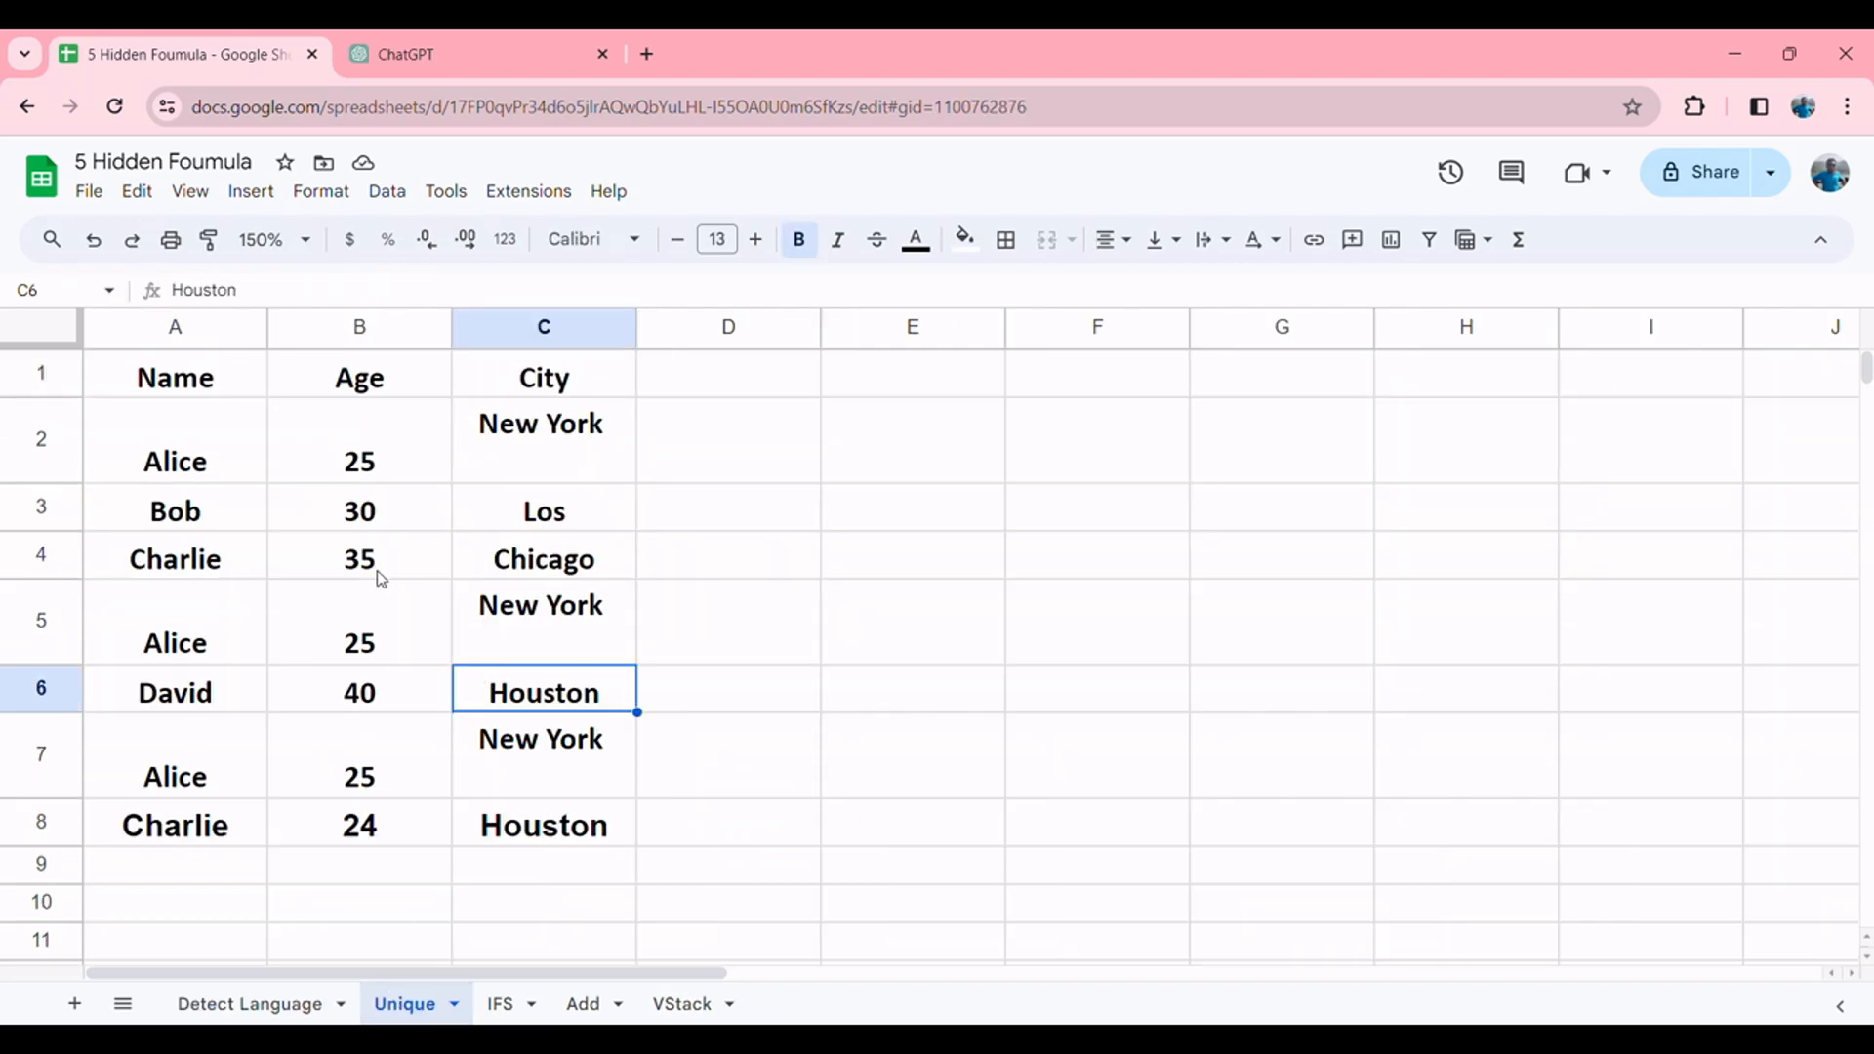
click(270, 440)
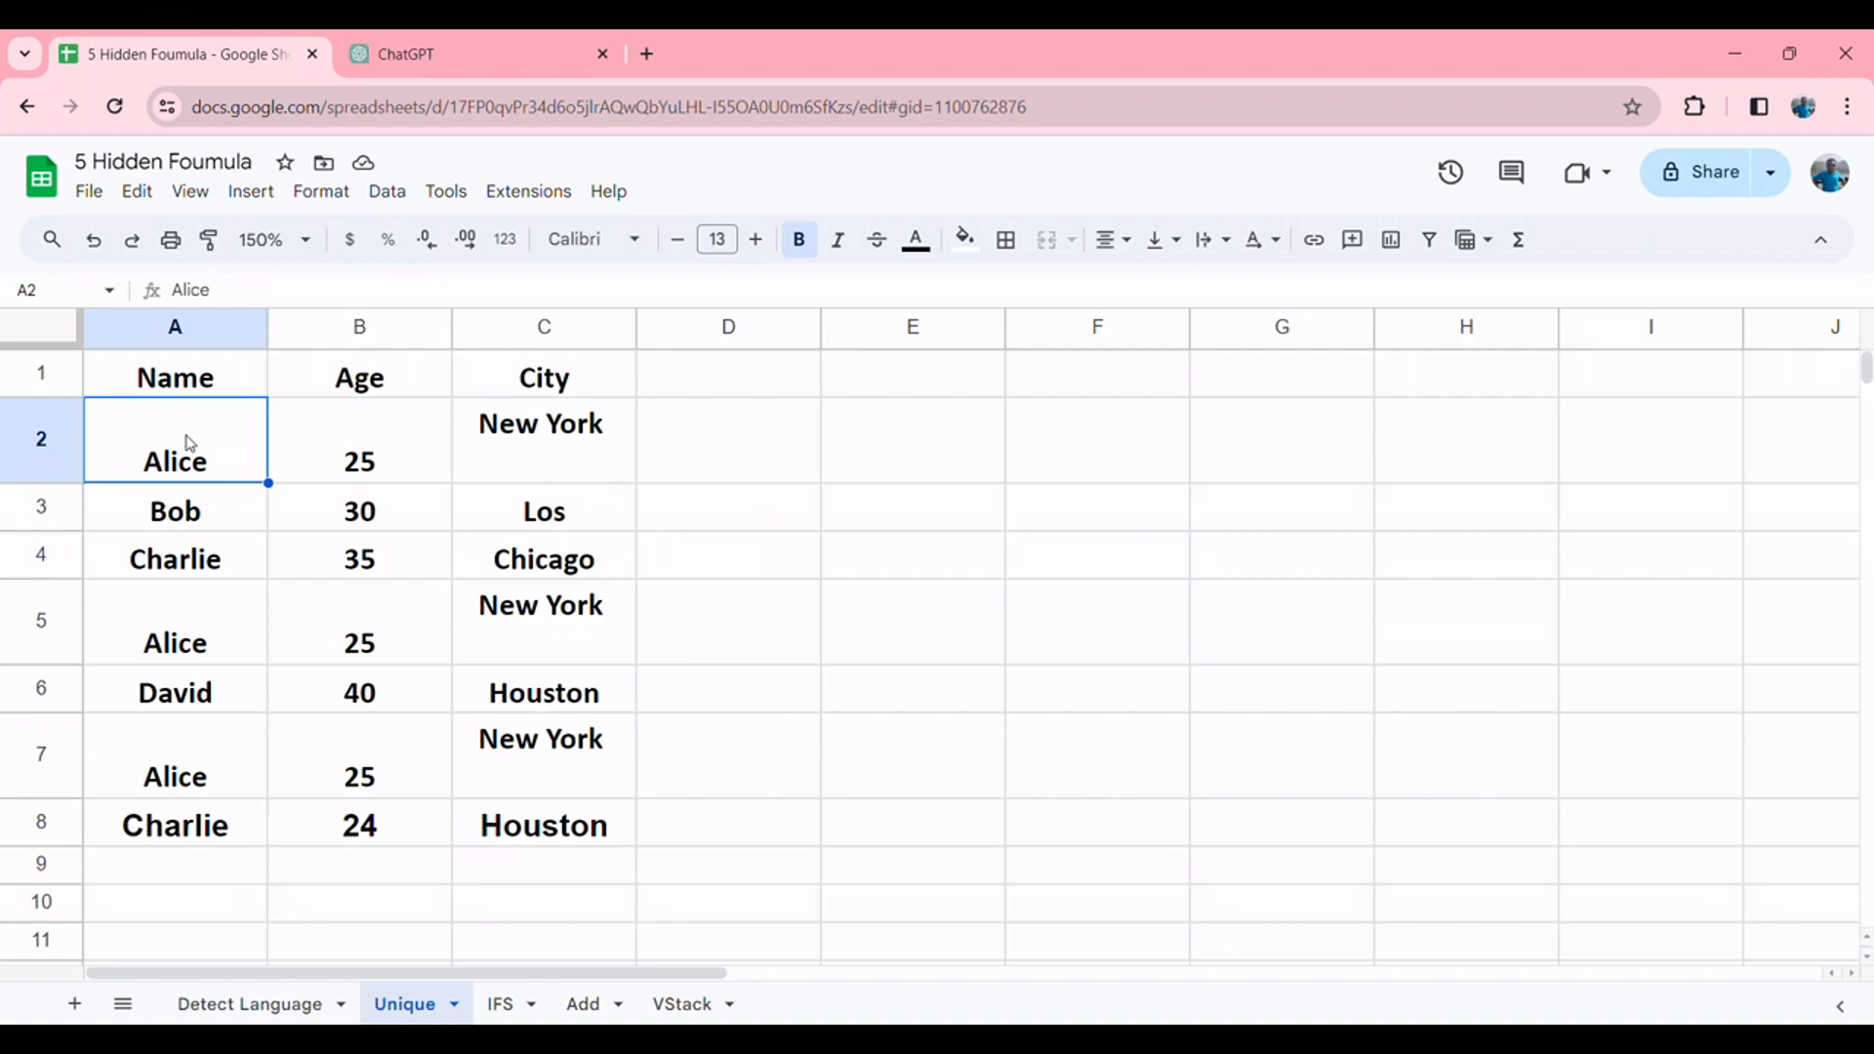
Step: Examine the Name column entries in A2:A8 for repeated names
key(Down)
key(Down)
key(Down)
key(Down)
key(Down)
key(Down)
key(Down)
key(Up)
key(Up)
key(Up)
key(Up)
key(Up)
key(Up)
key(Up)
key(Down)
key(Down)
key(Down)
key(Down)
key(Down)
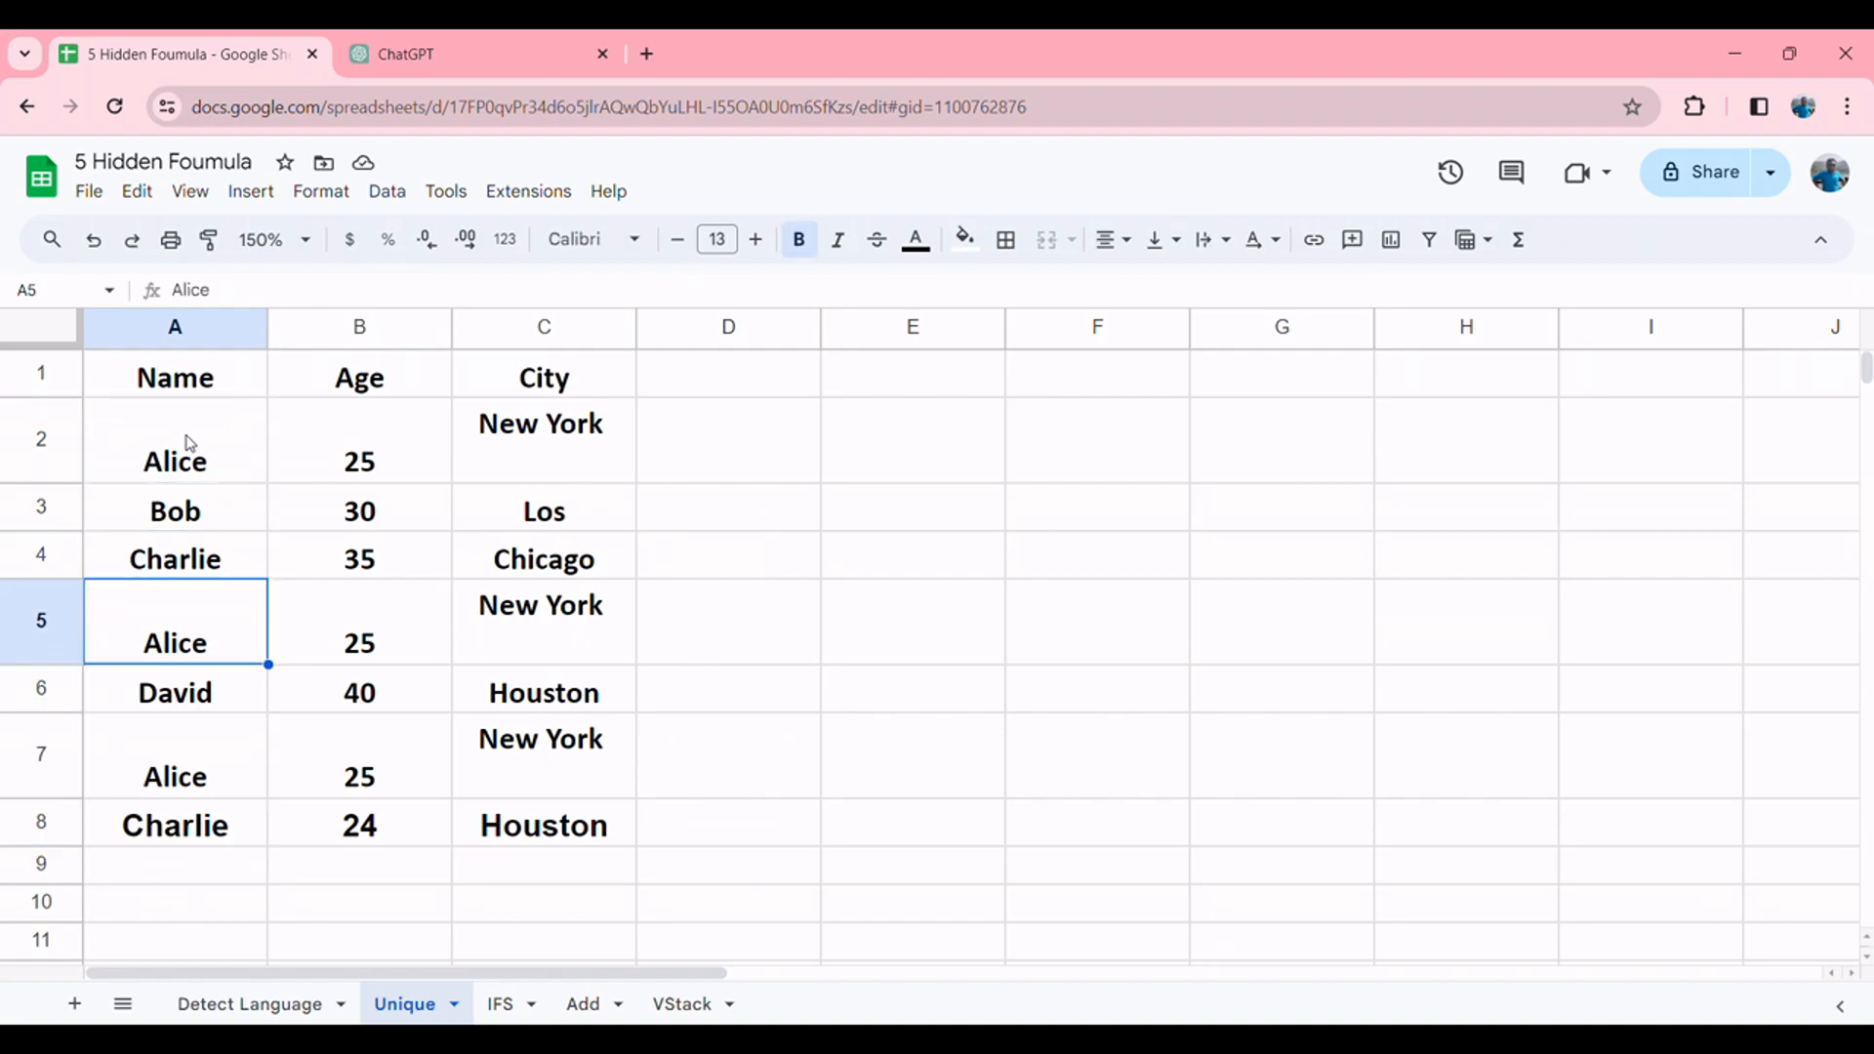
key(Up)
key(Up)
key(Up)
key(Up)
key(Up)
key(Up)
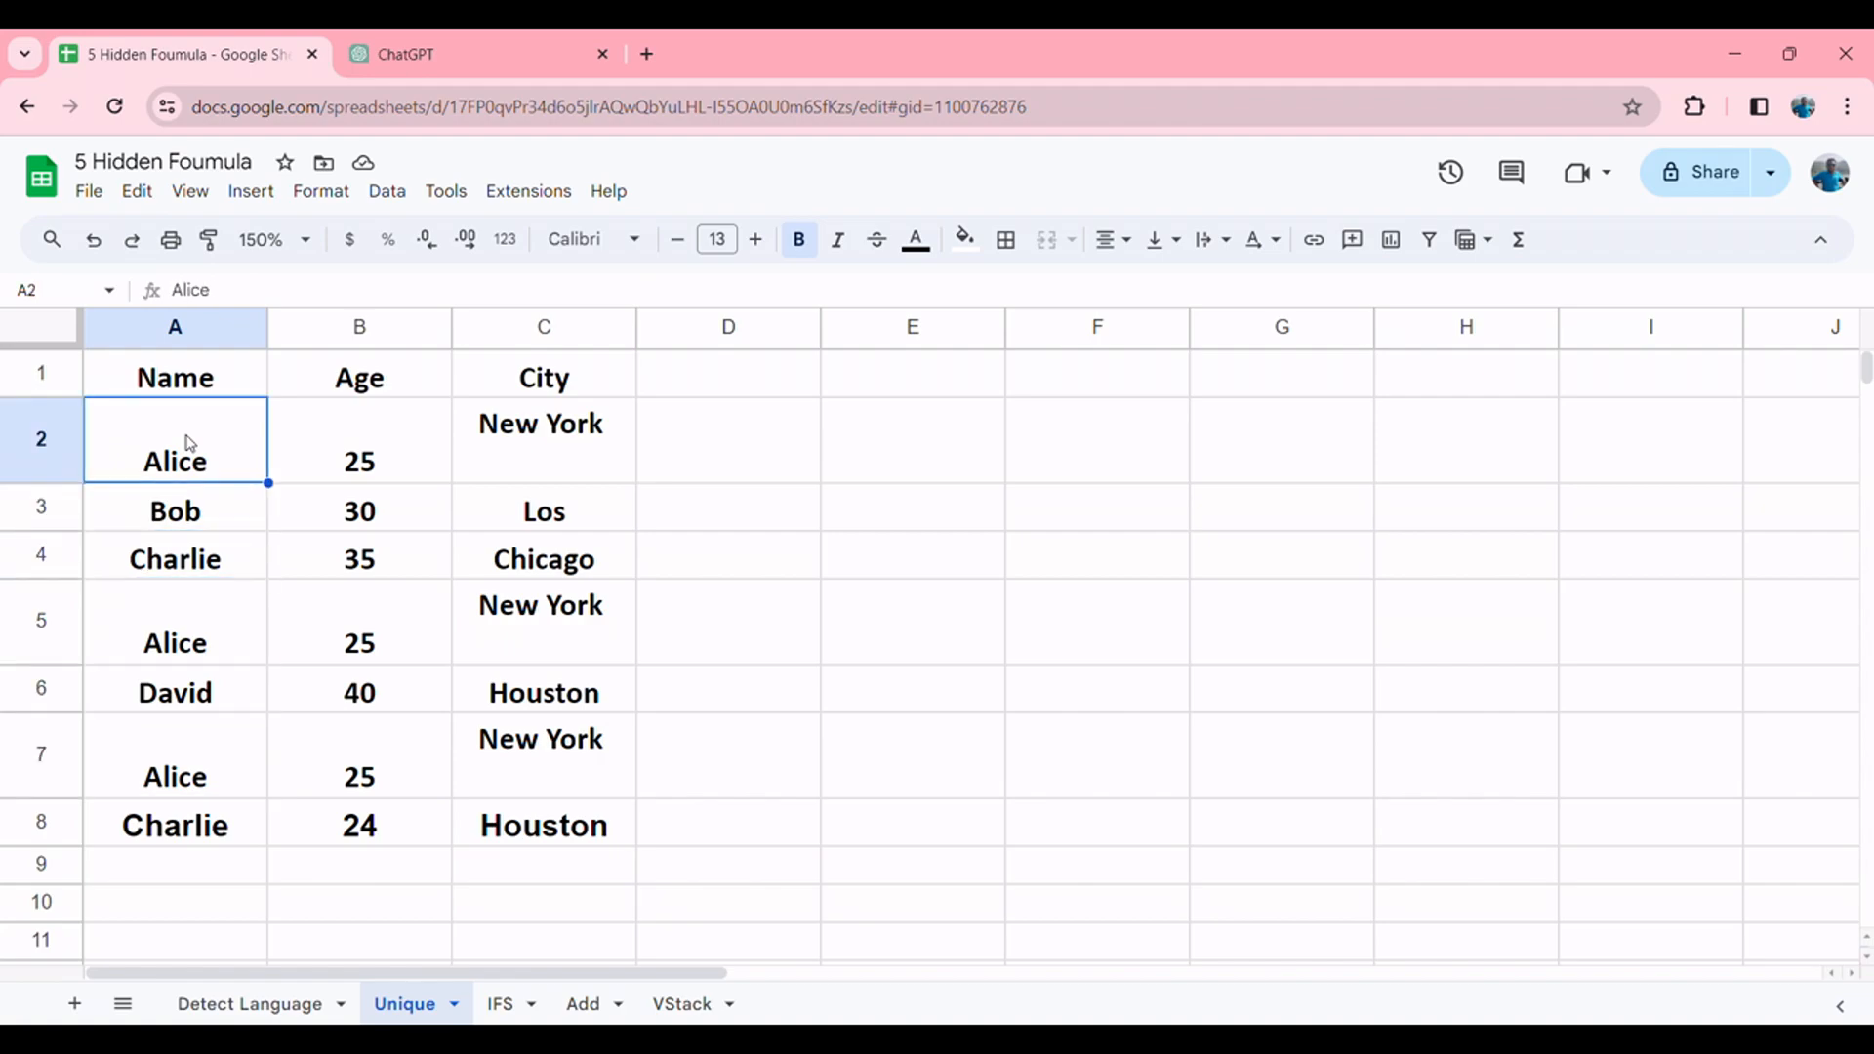
Step: Manually list each distinct name from the Name column once in F2:F5
key(Right)
key(Right)
key(Right)
key(Right)
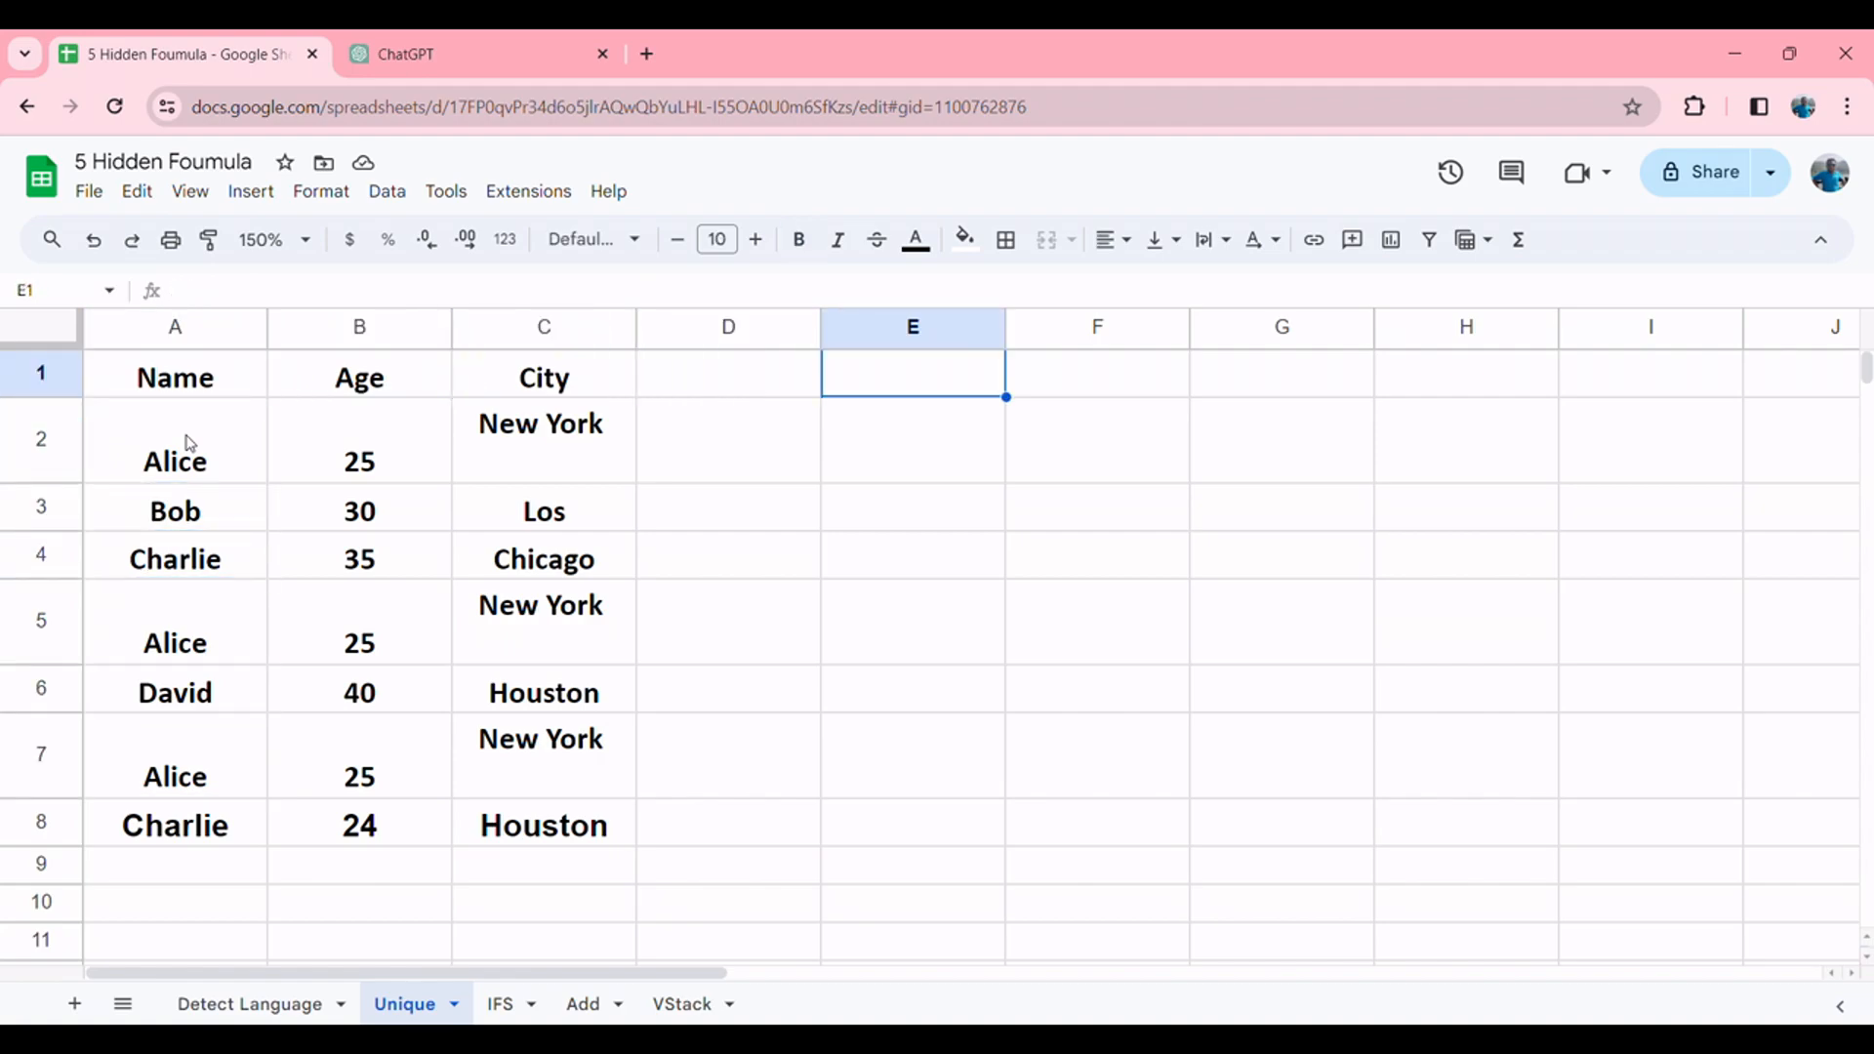
key(Right)
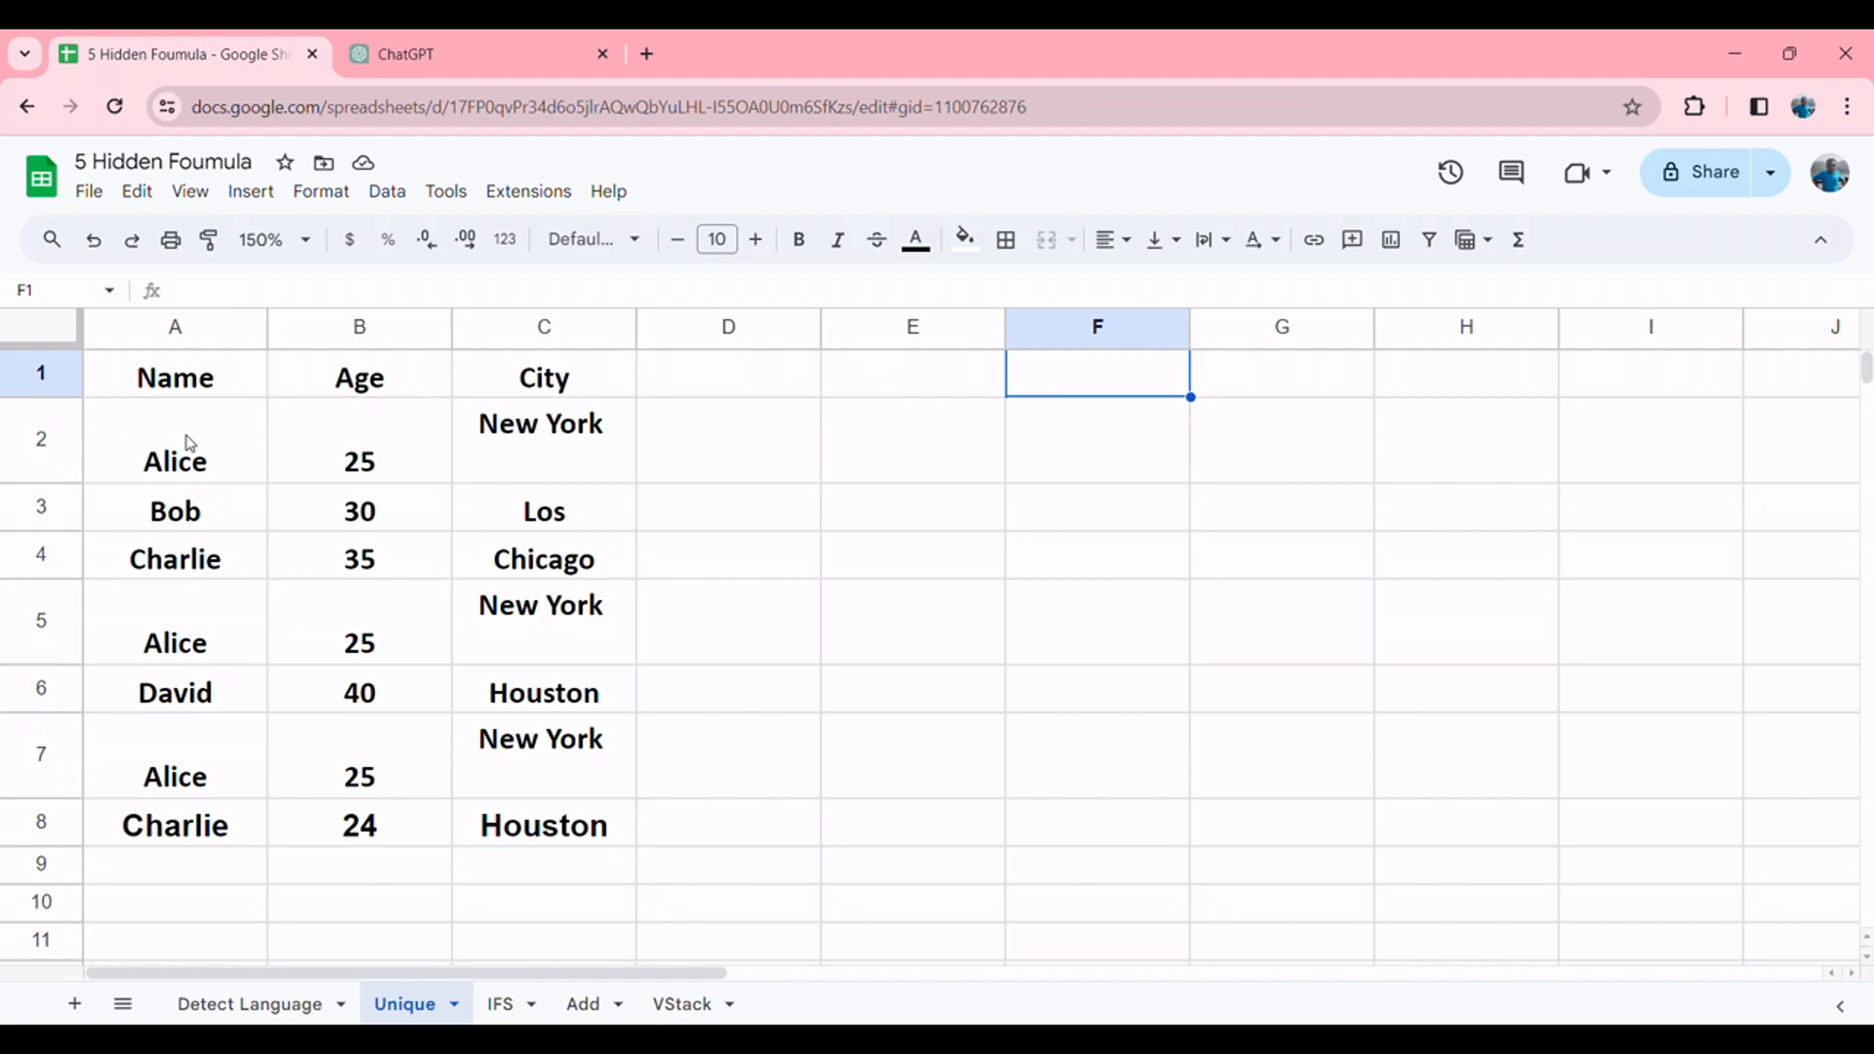
key(Down)
text(Alice)
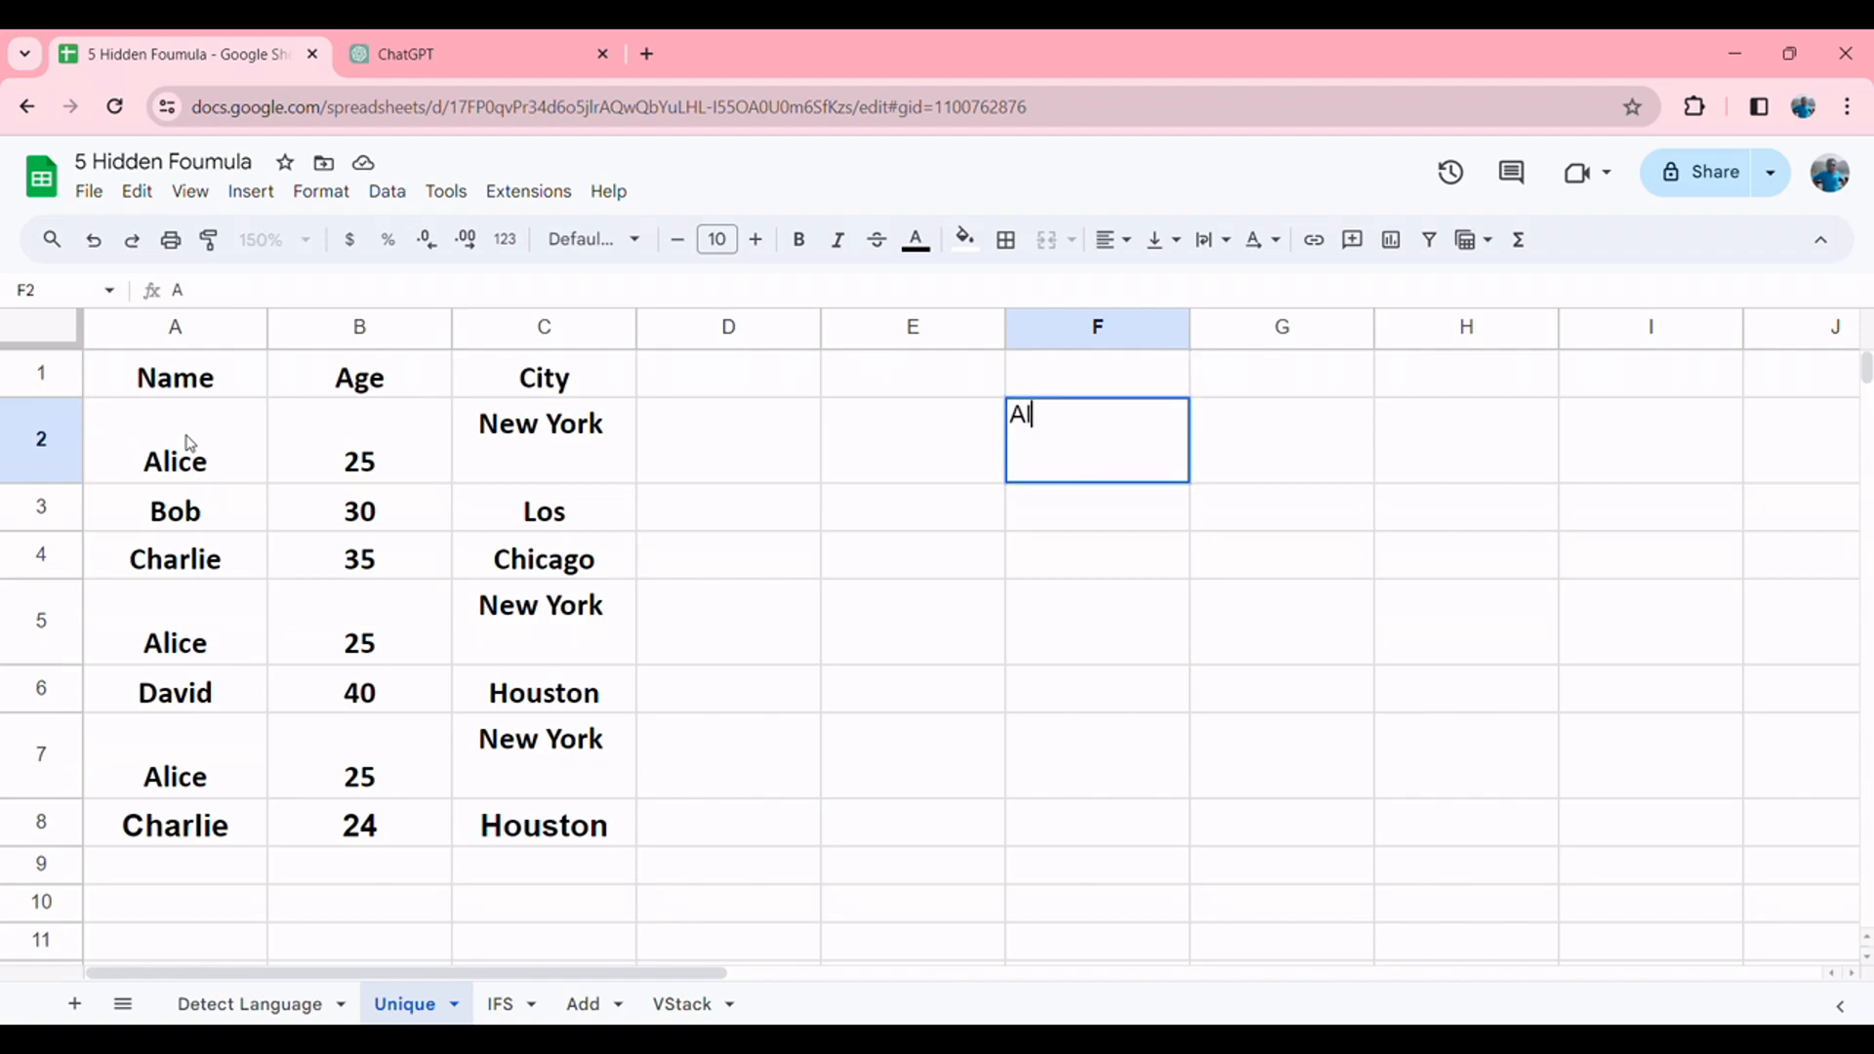
key(Return)
text(Bob)
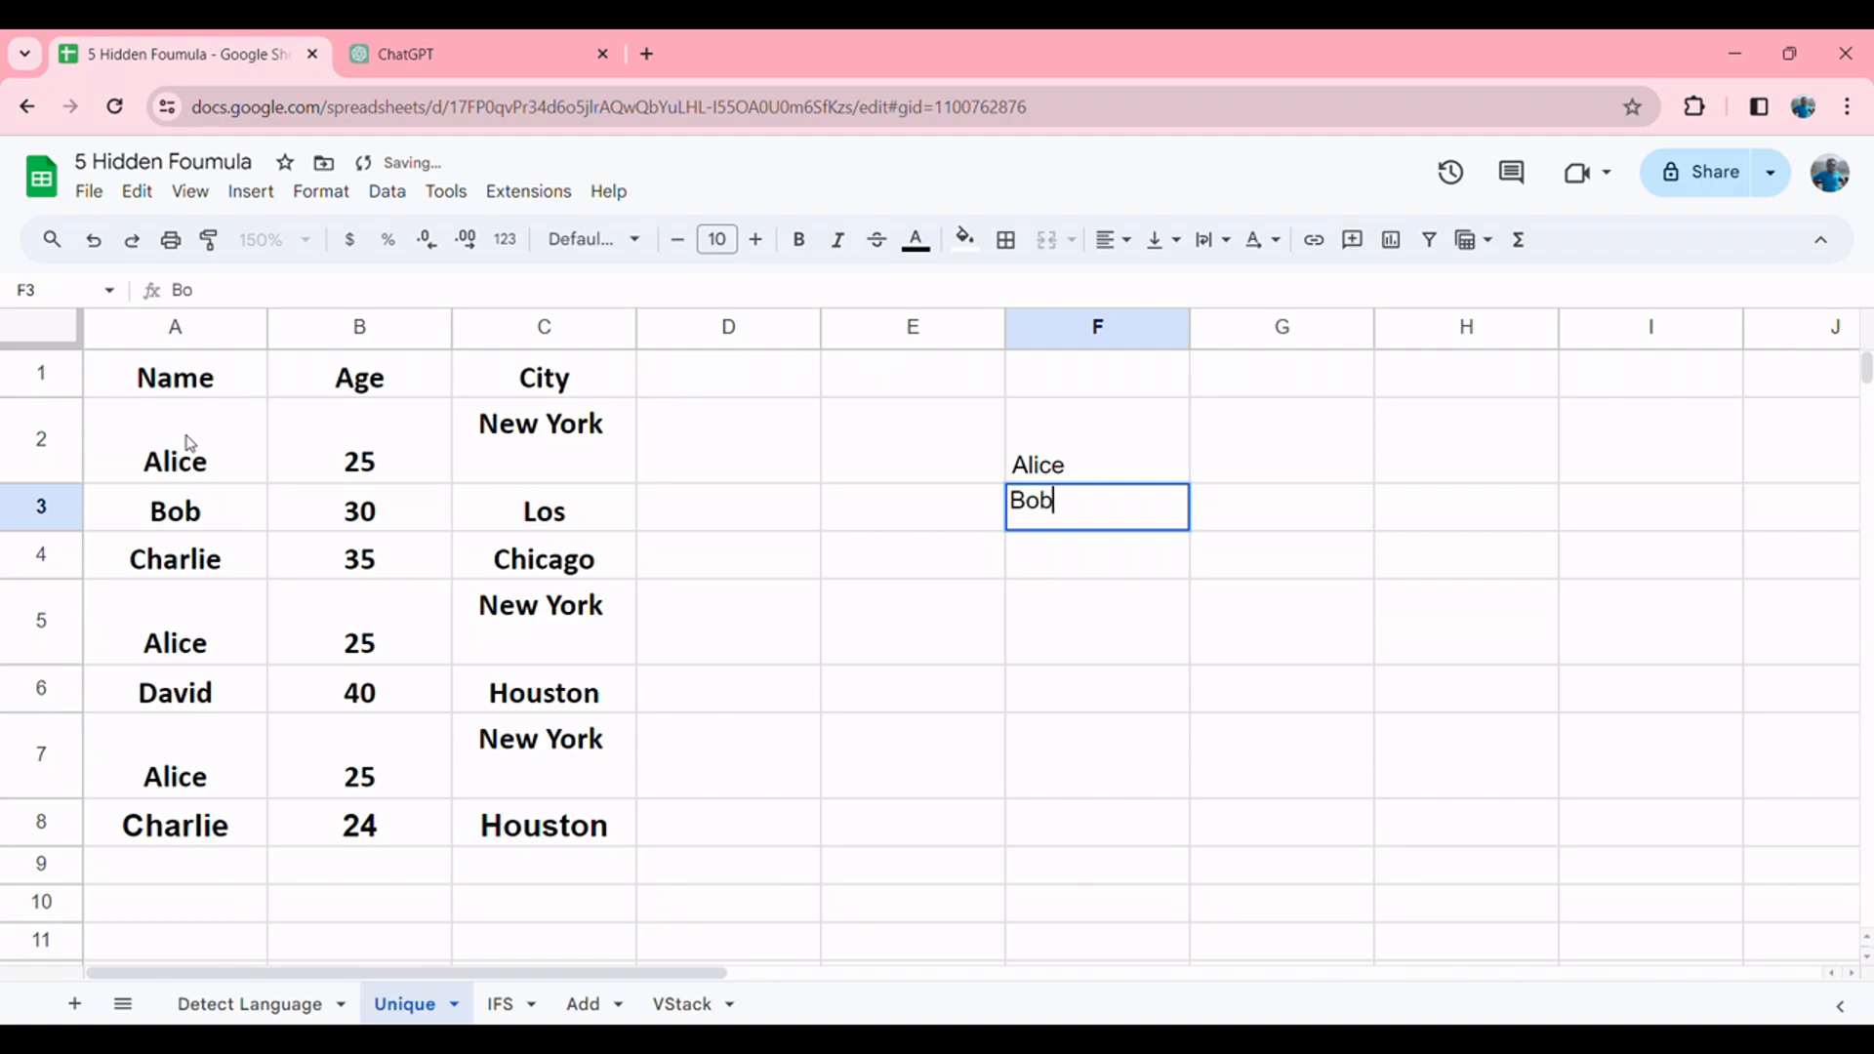
key(Return)
text(Ch)
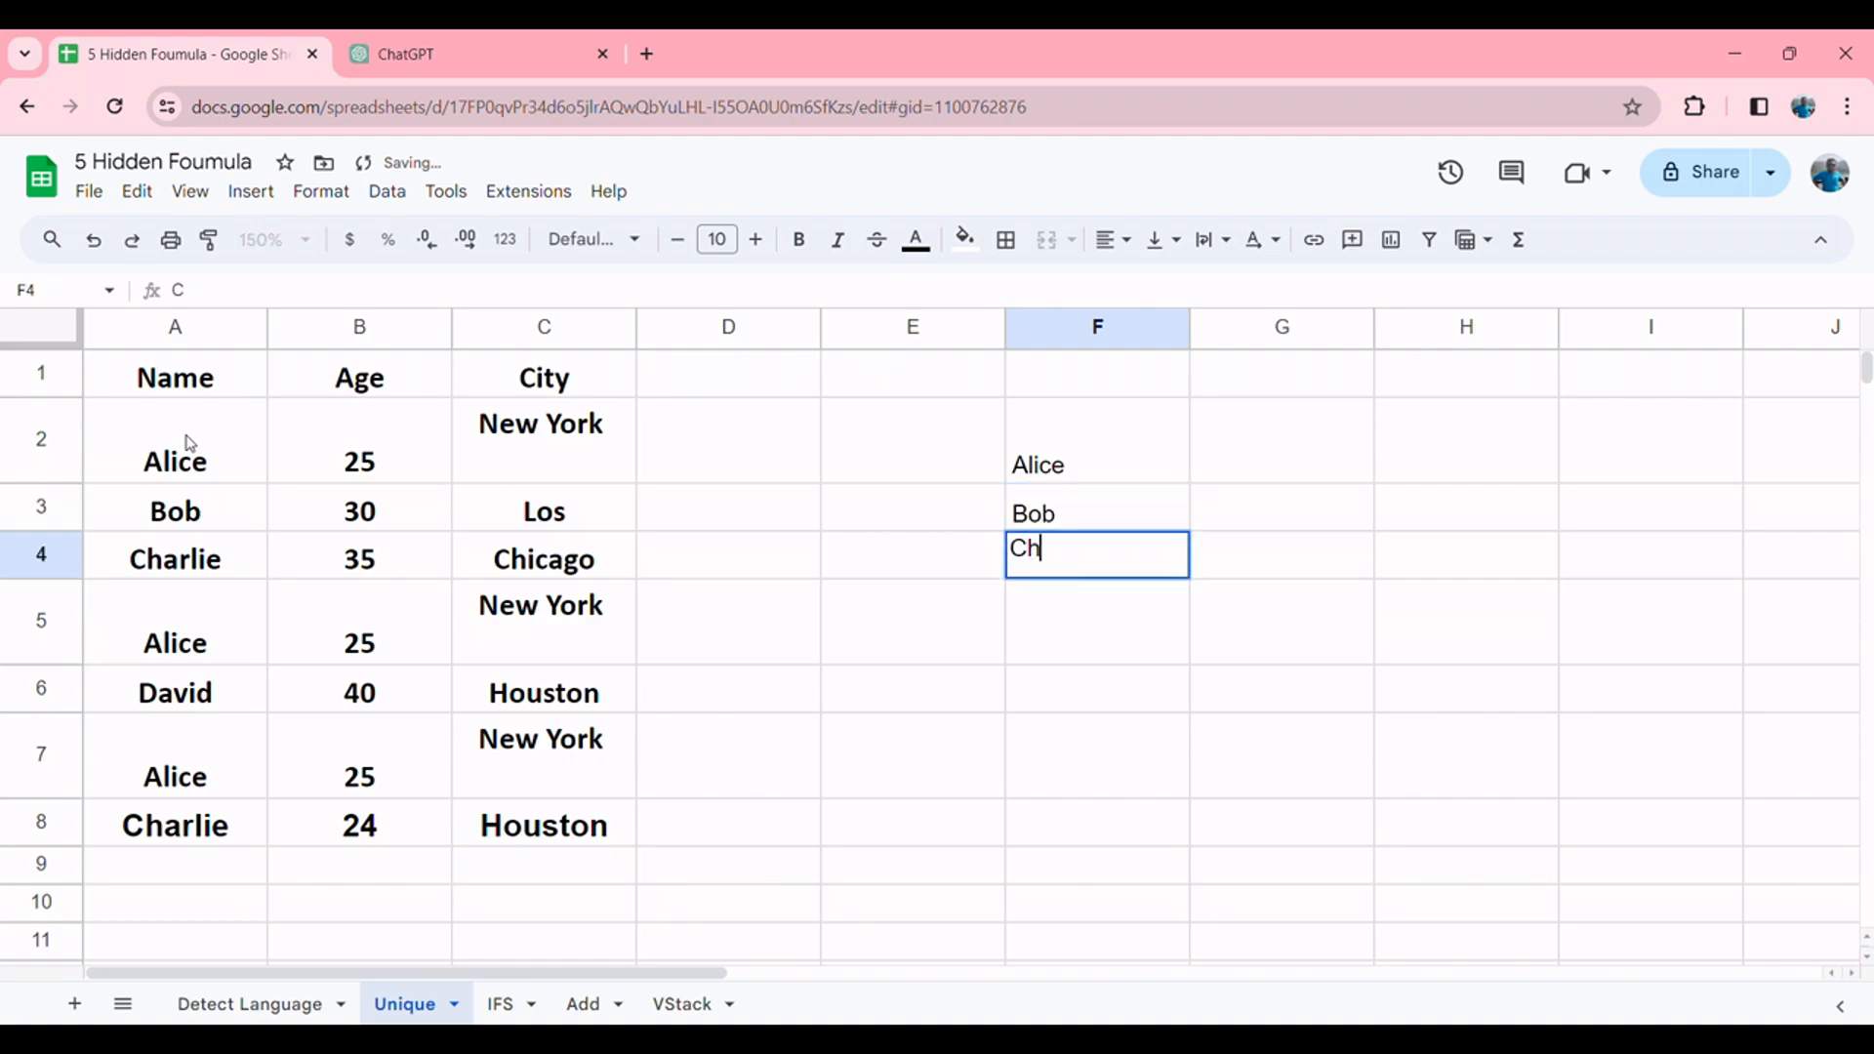
text(arlie)
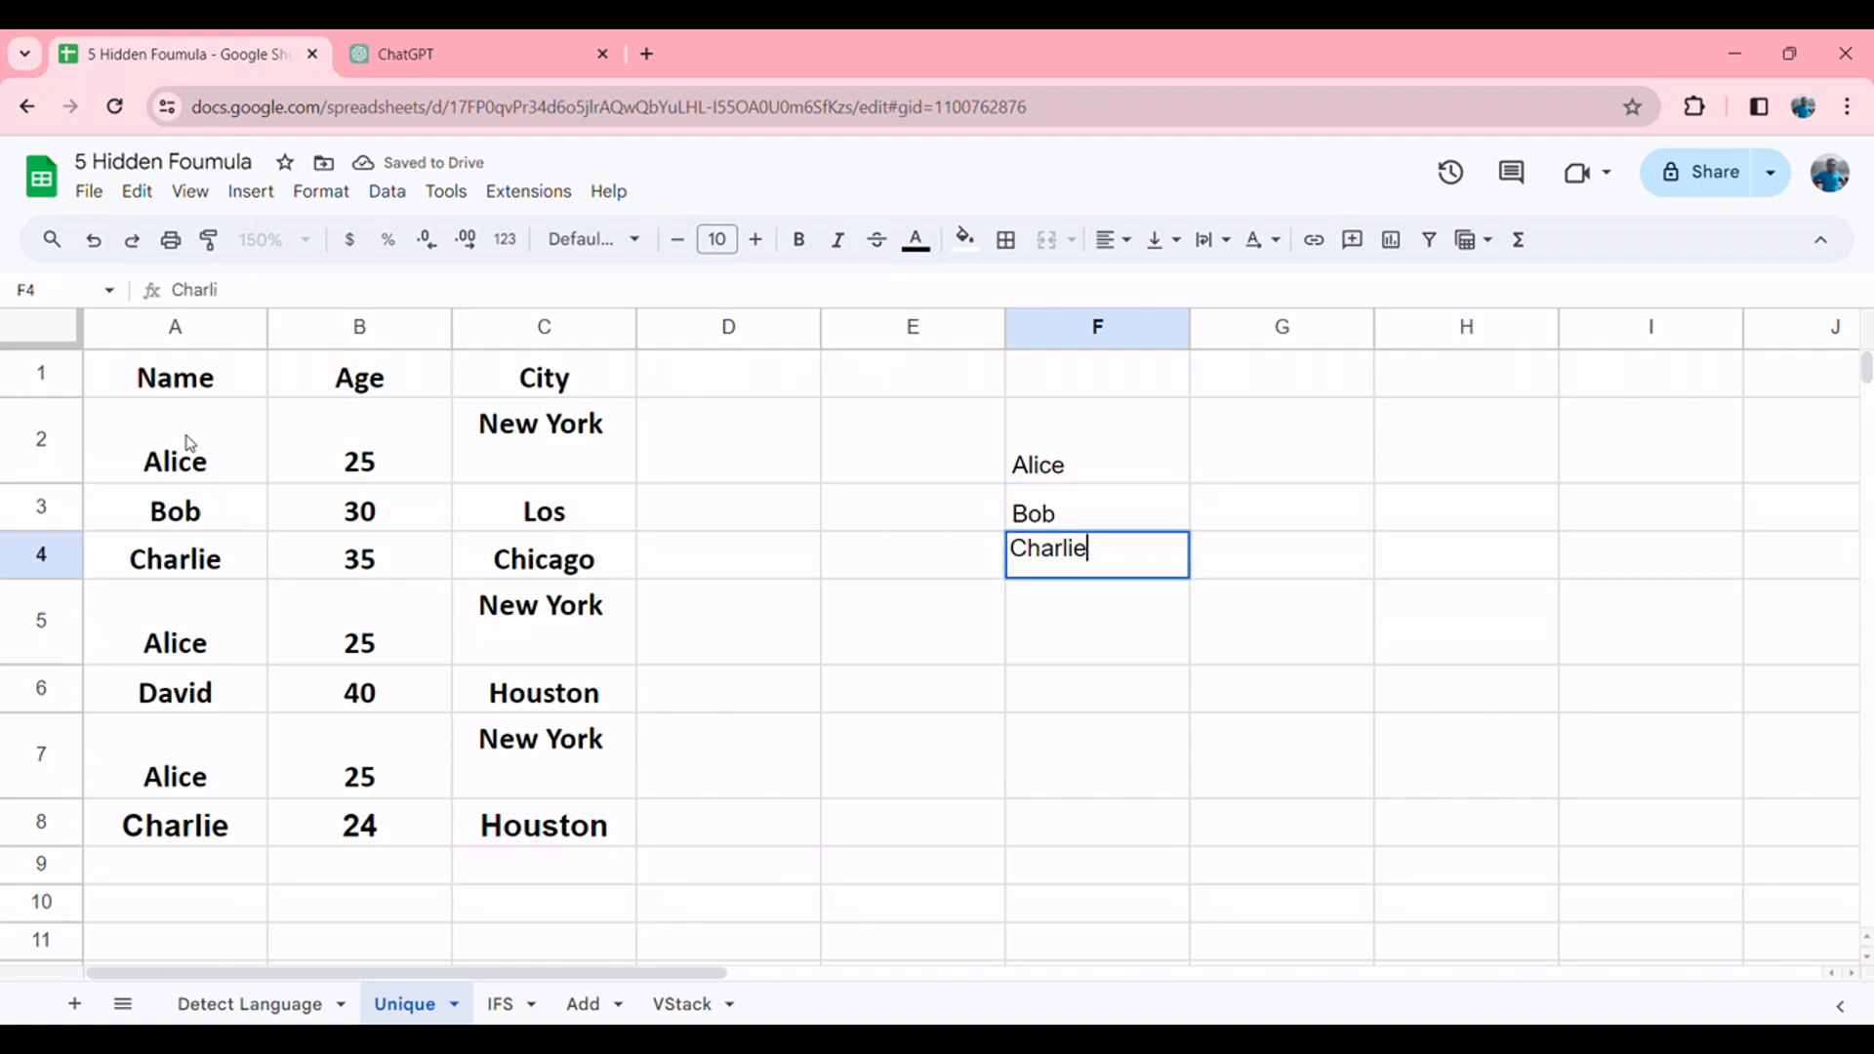
key(Return)
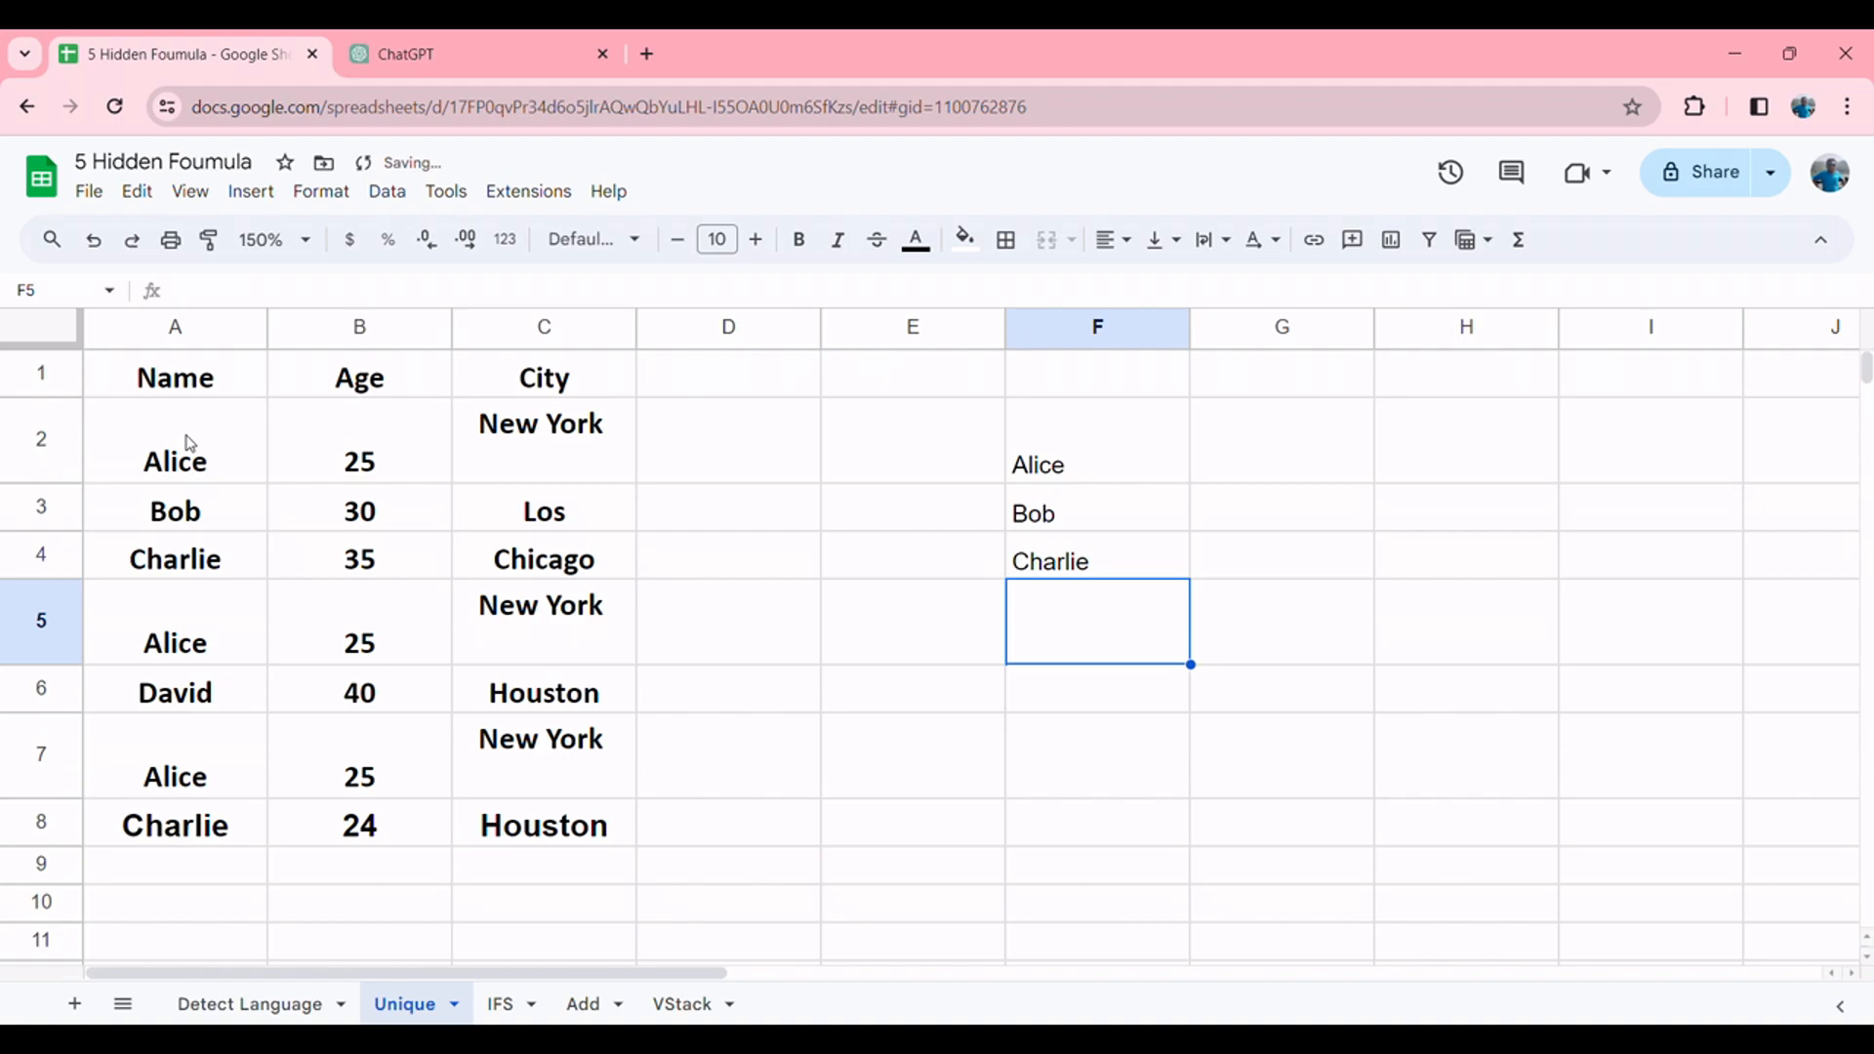
text(Da)
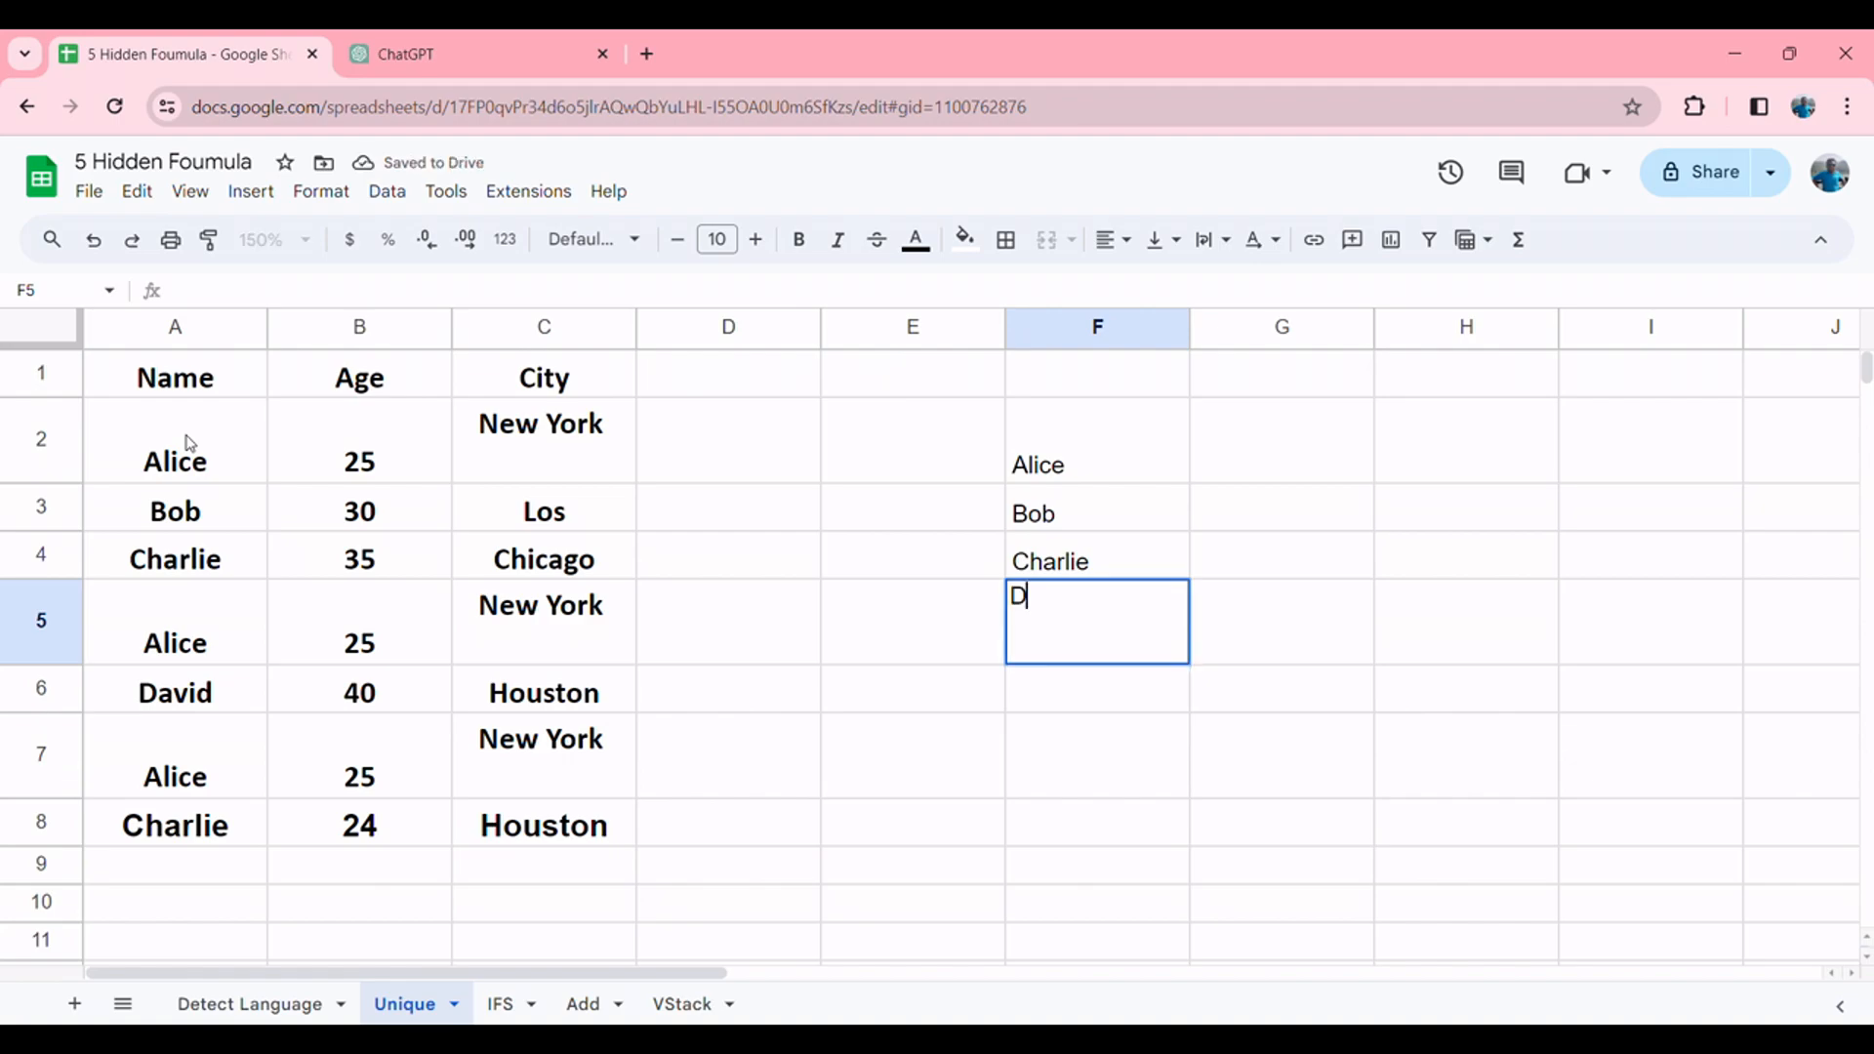
key(BackSpace)
text(avid)
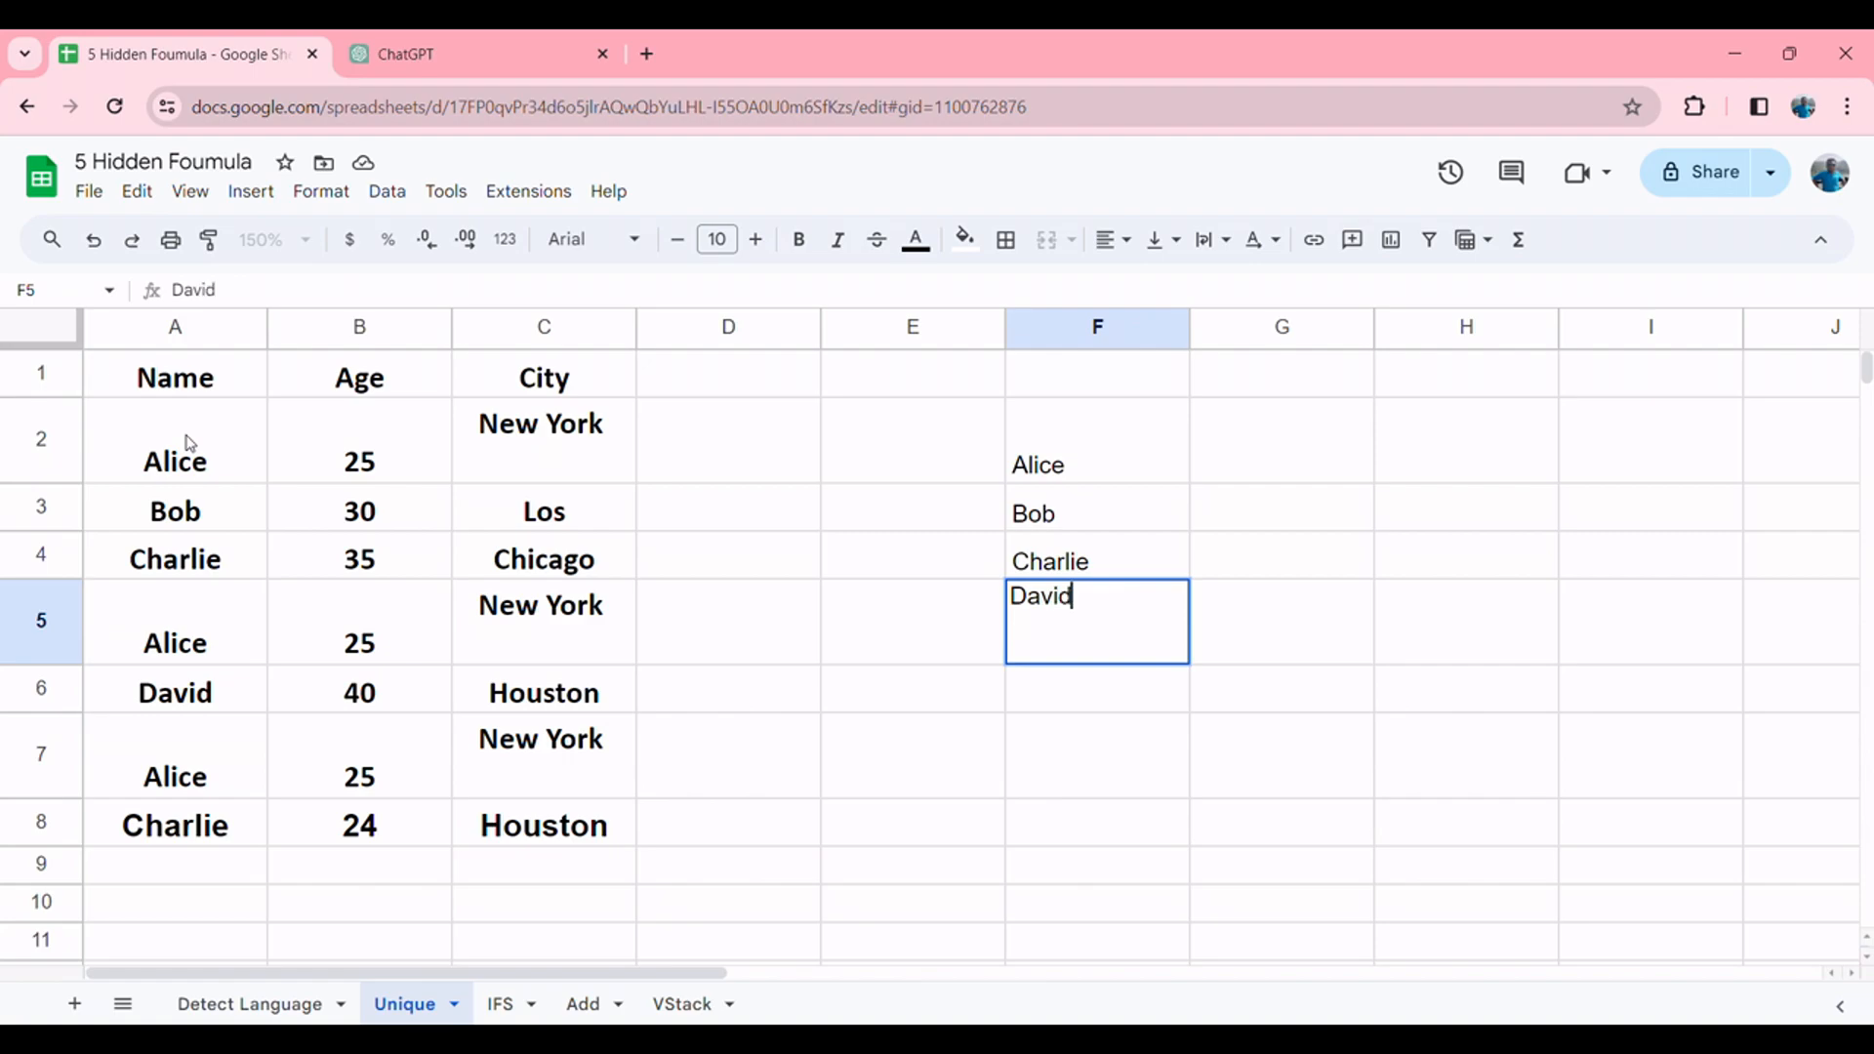
key(Return)
Step: Clear the manually entered names from F2:F5
key(Up)
key(Up)
key(Up)
key(Up)
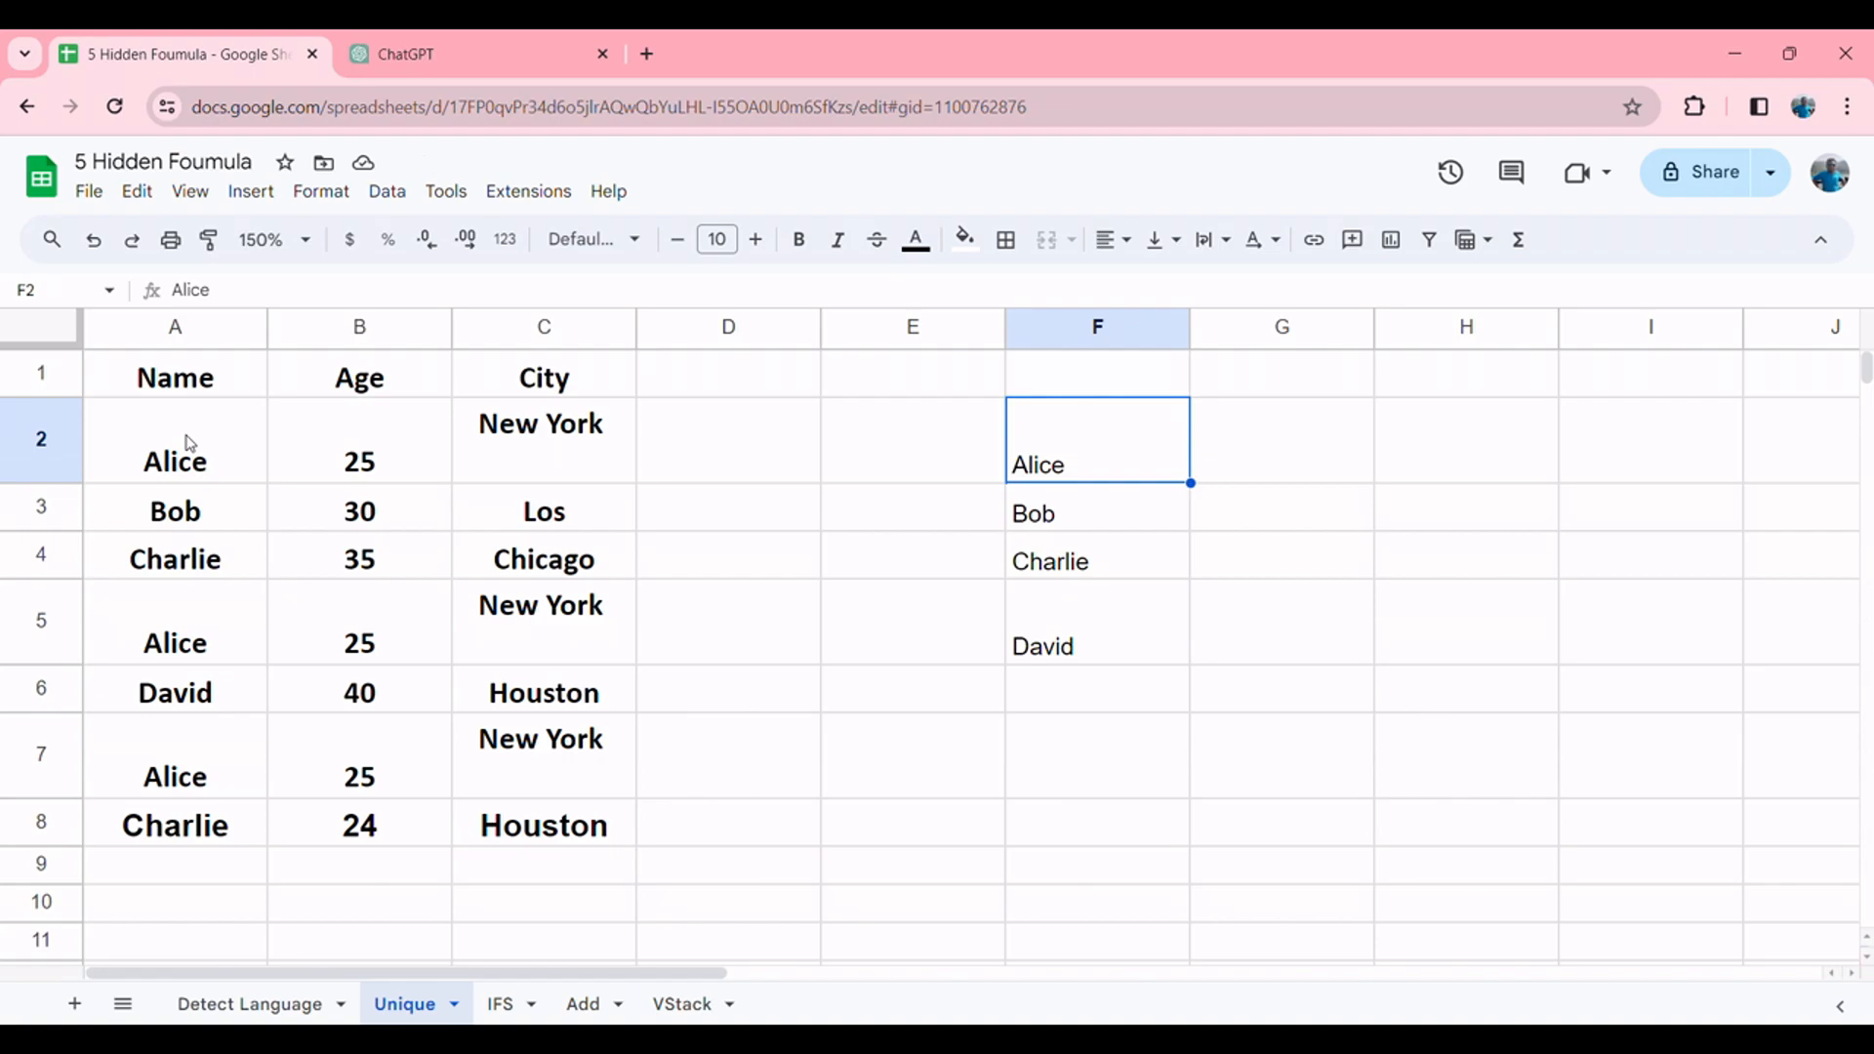
key(shift+Down)
key(shift+Down)
key(shift+Down)
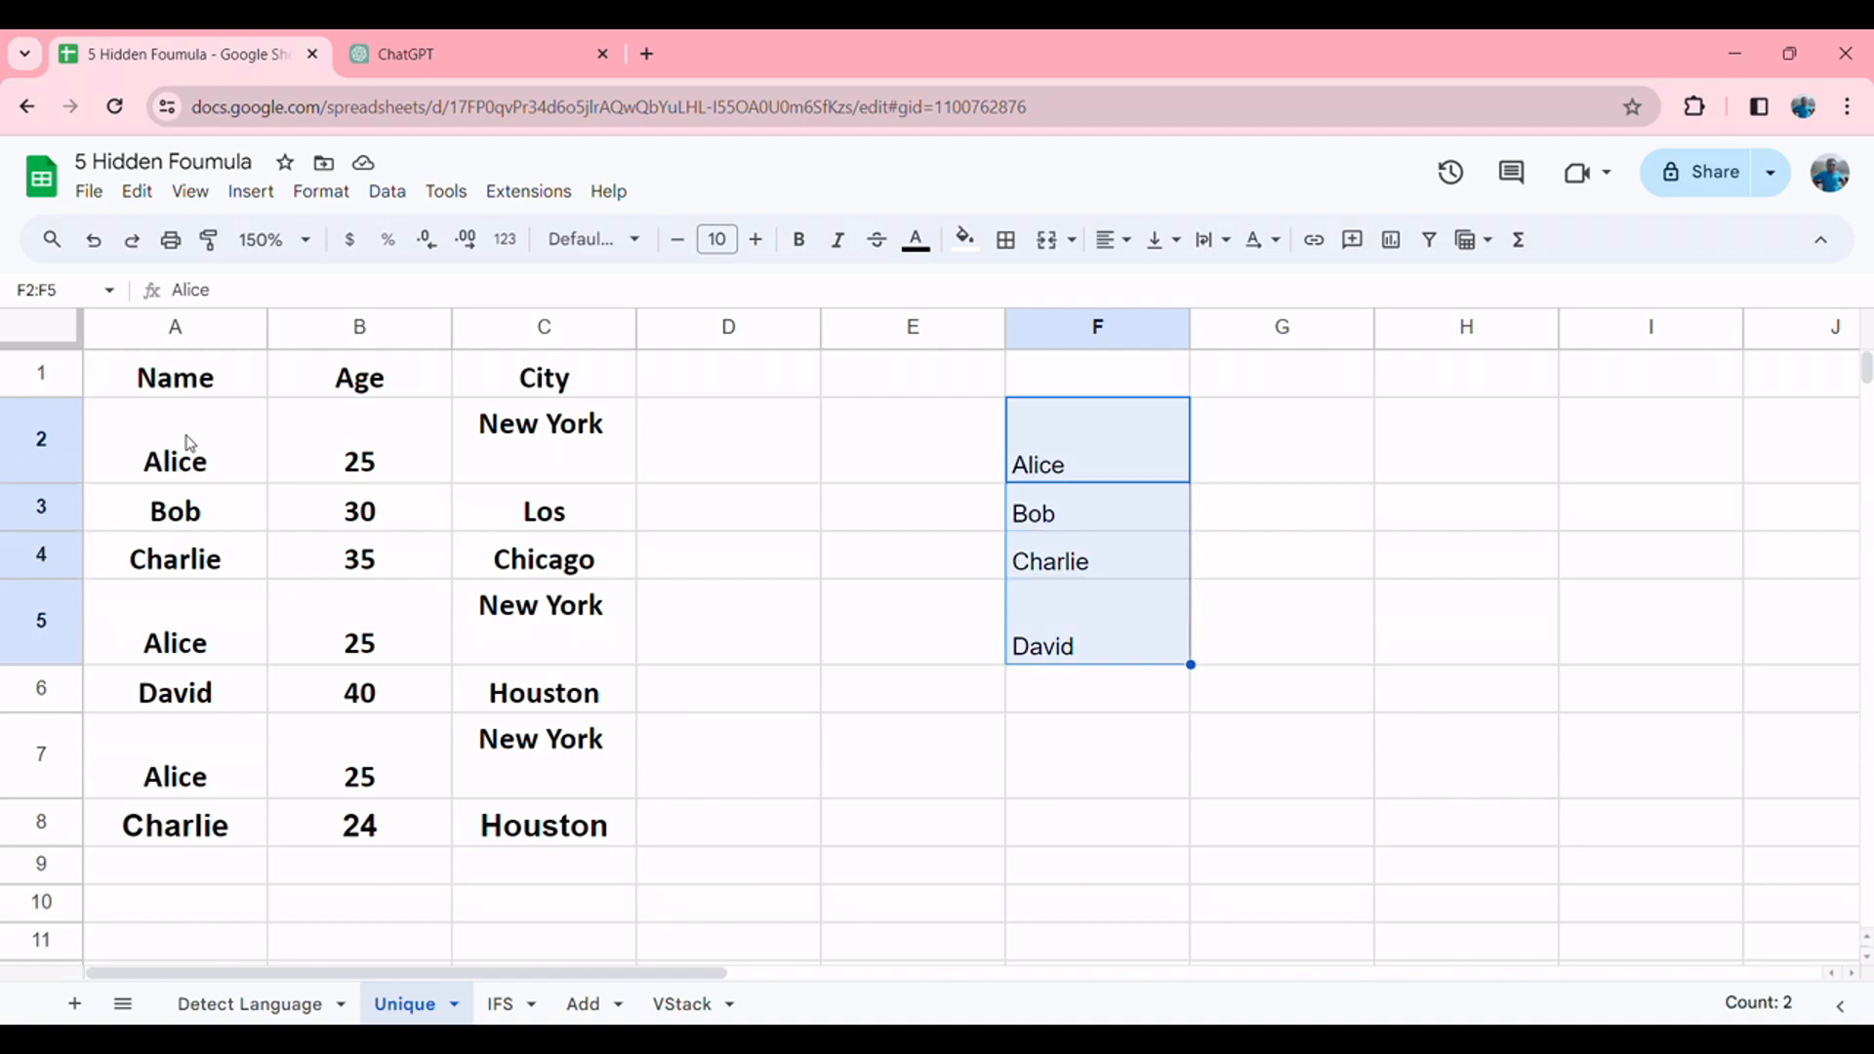
key(Delete)
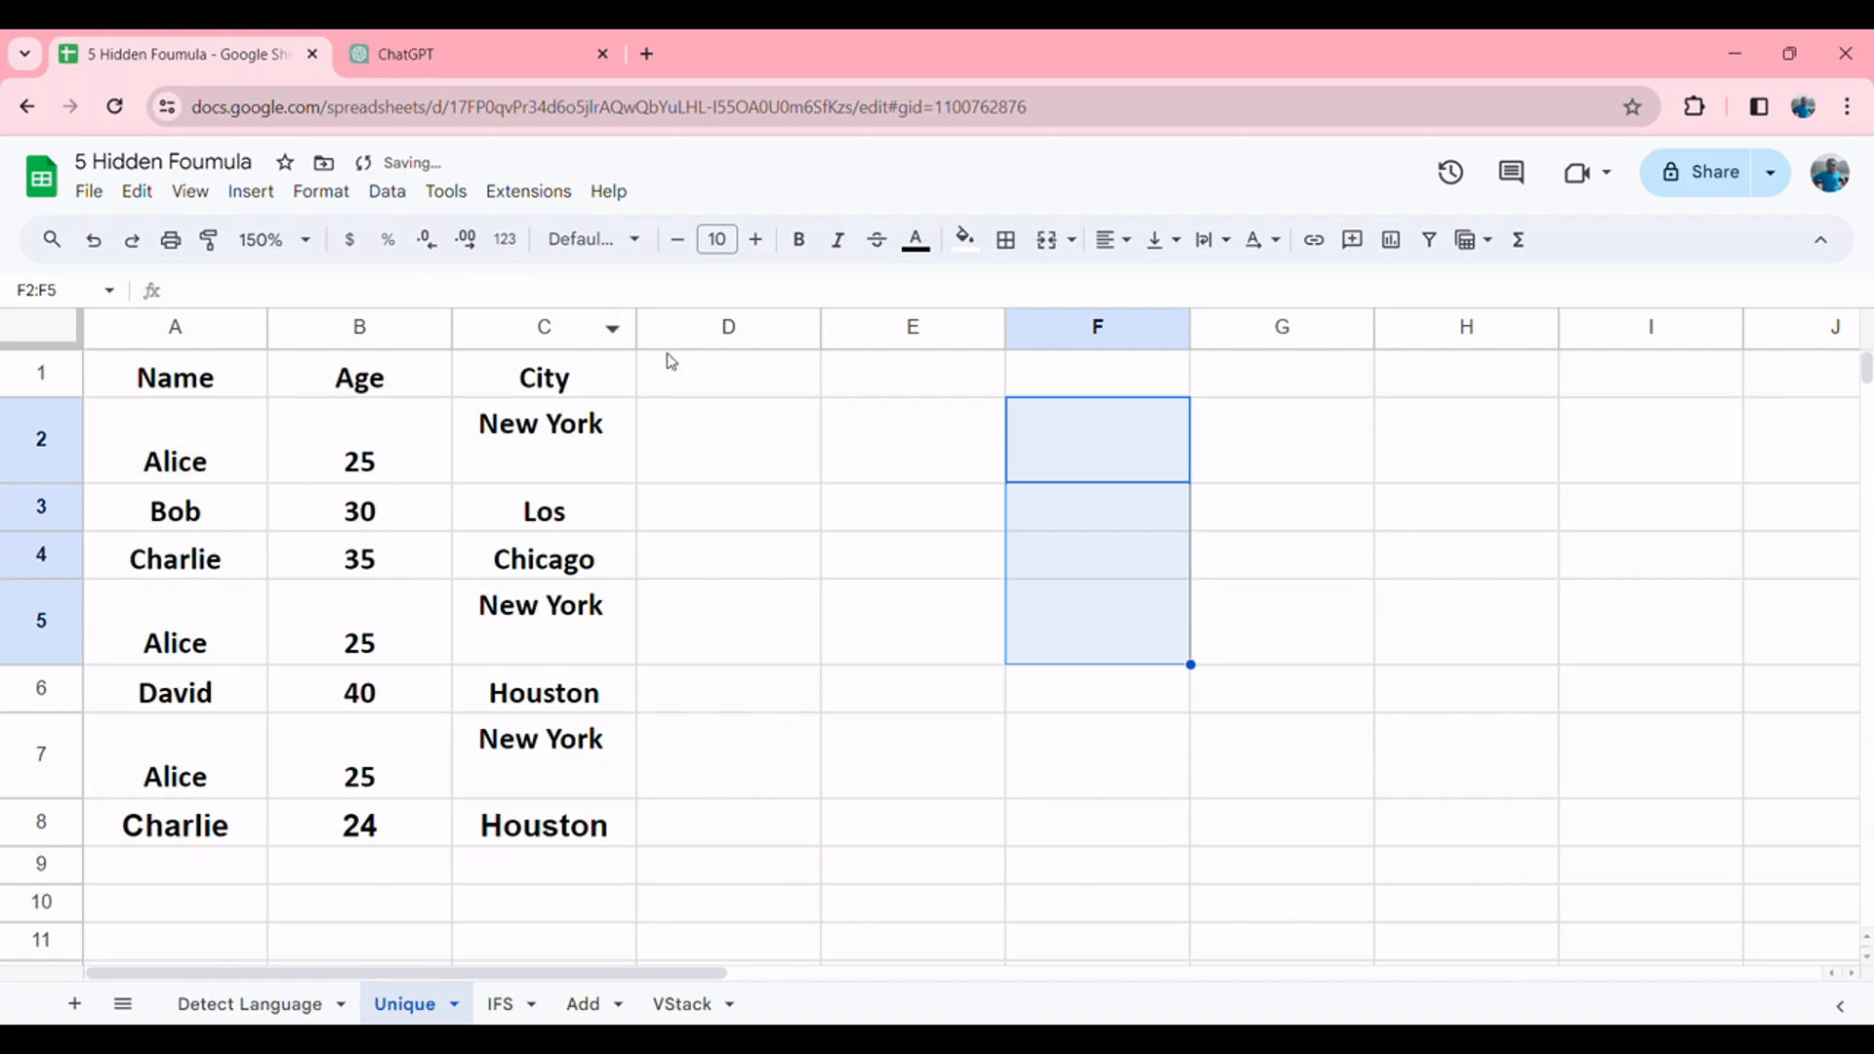
Step: Enter the formula =UNIQUE(A2:A8) in E2 to list each name only once
click(931, 444)
text(=)
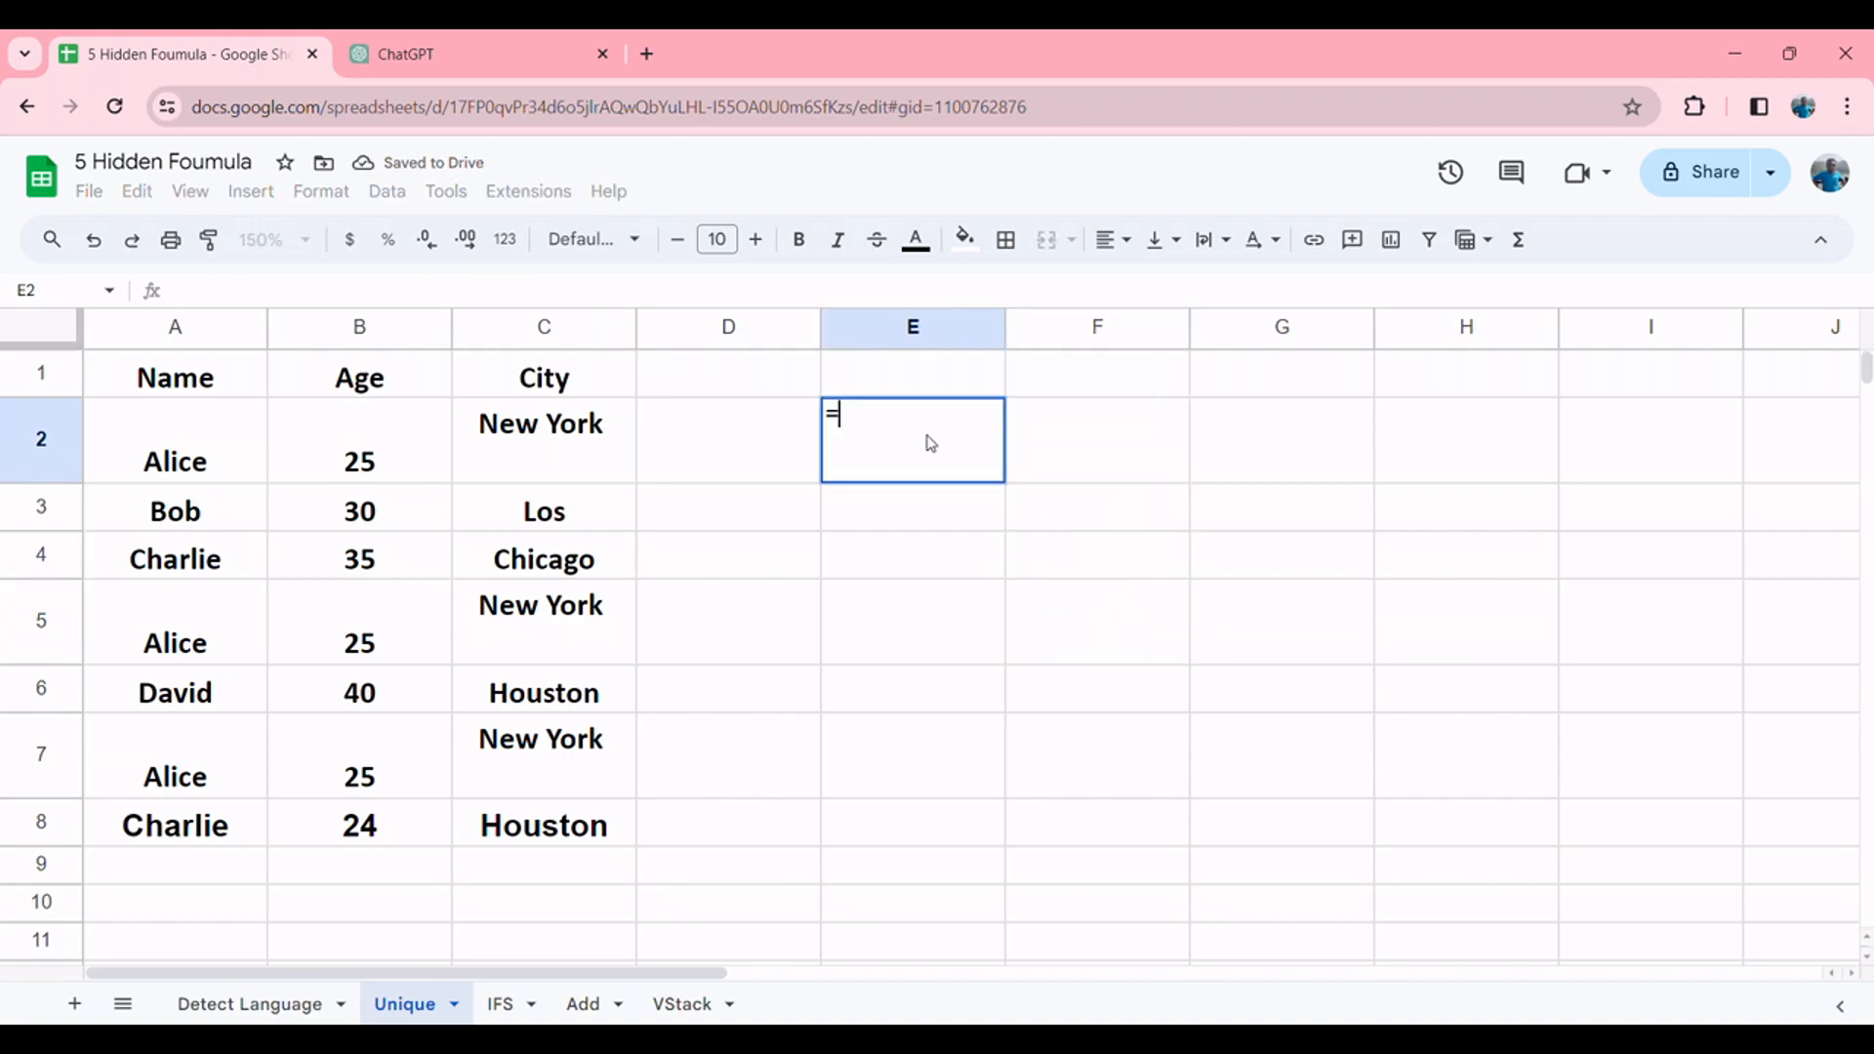
text(uni)
key(Tab)
click(207, 445)
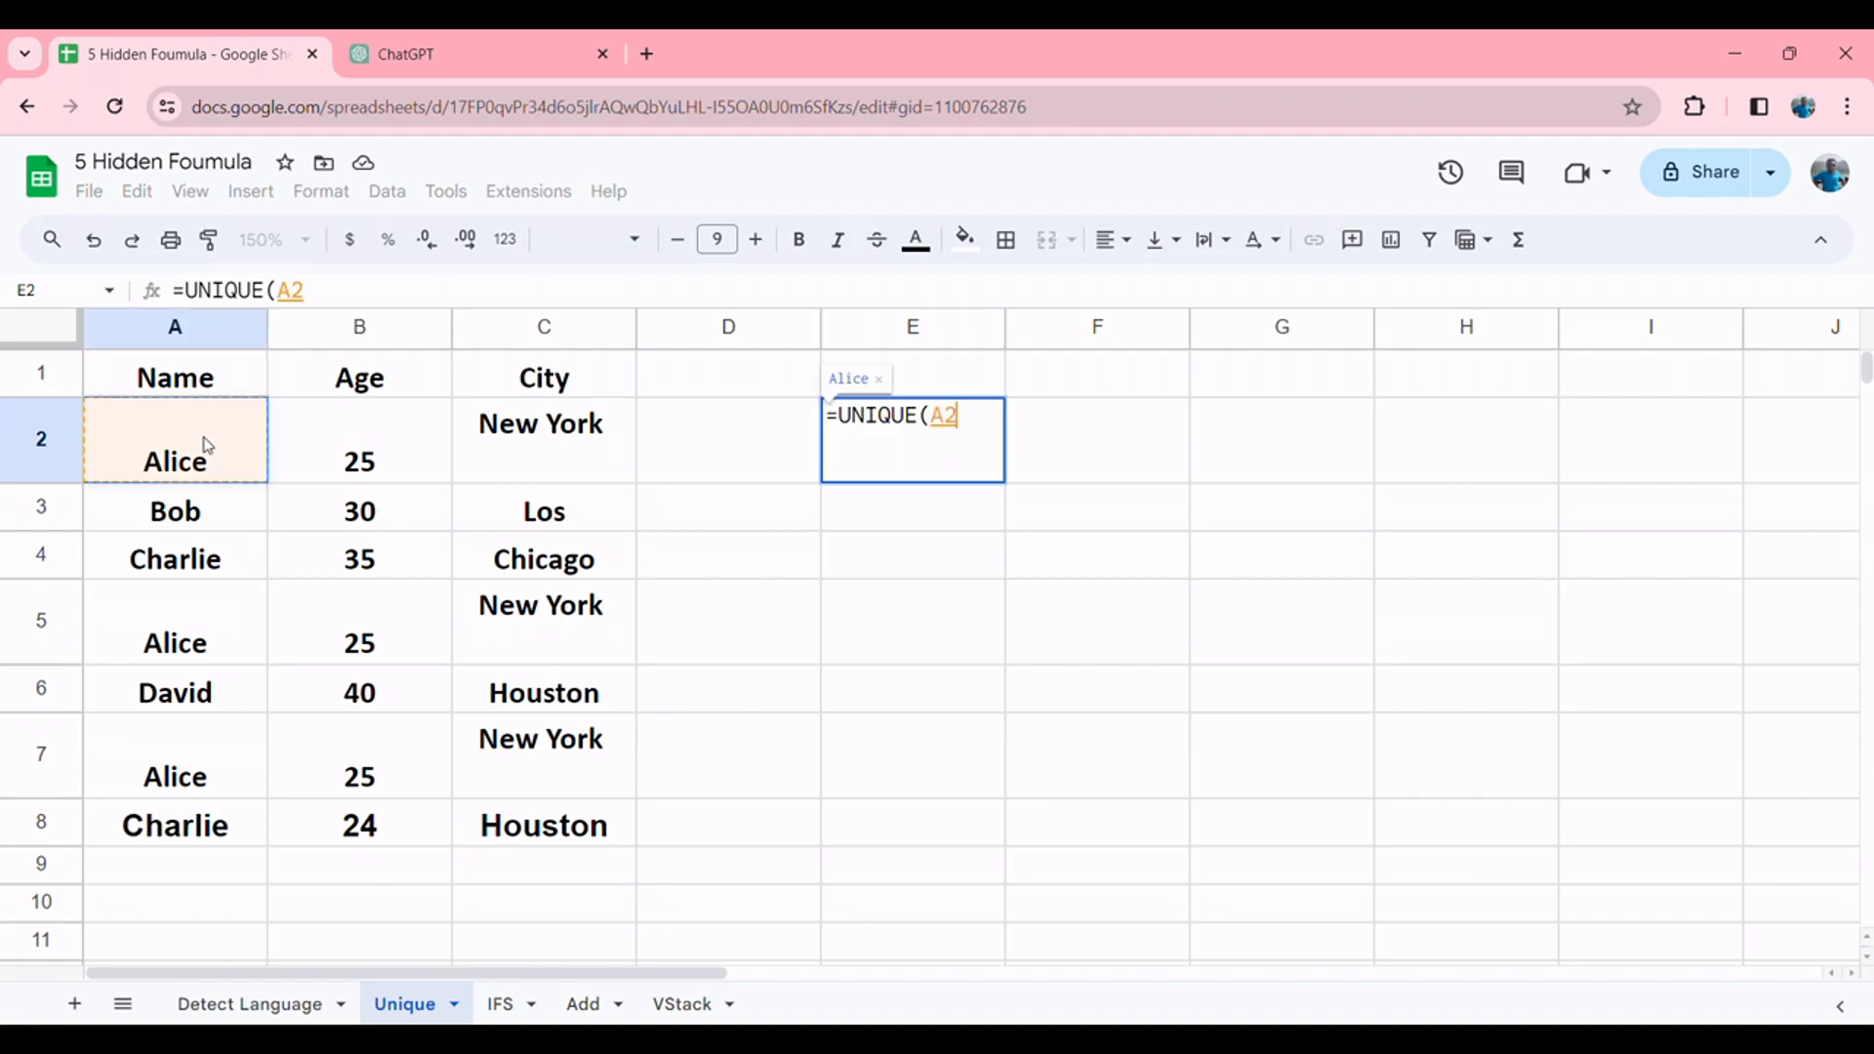
key(shift+Down)
key(shift+Down)
key(shift+Down)
key(shift+Down)
key(shift+Down)
key(shift+Down)
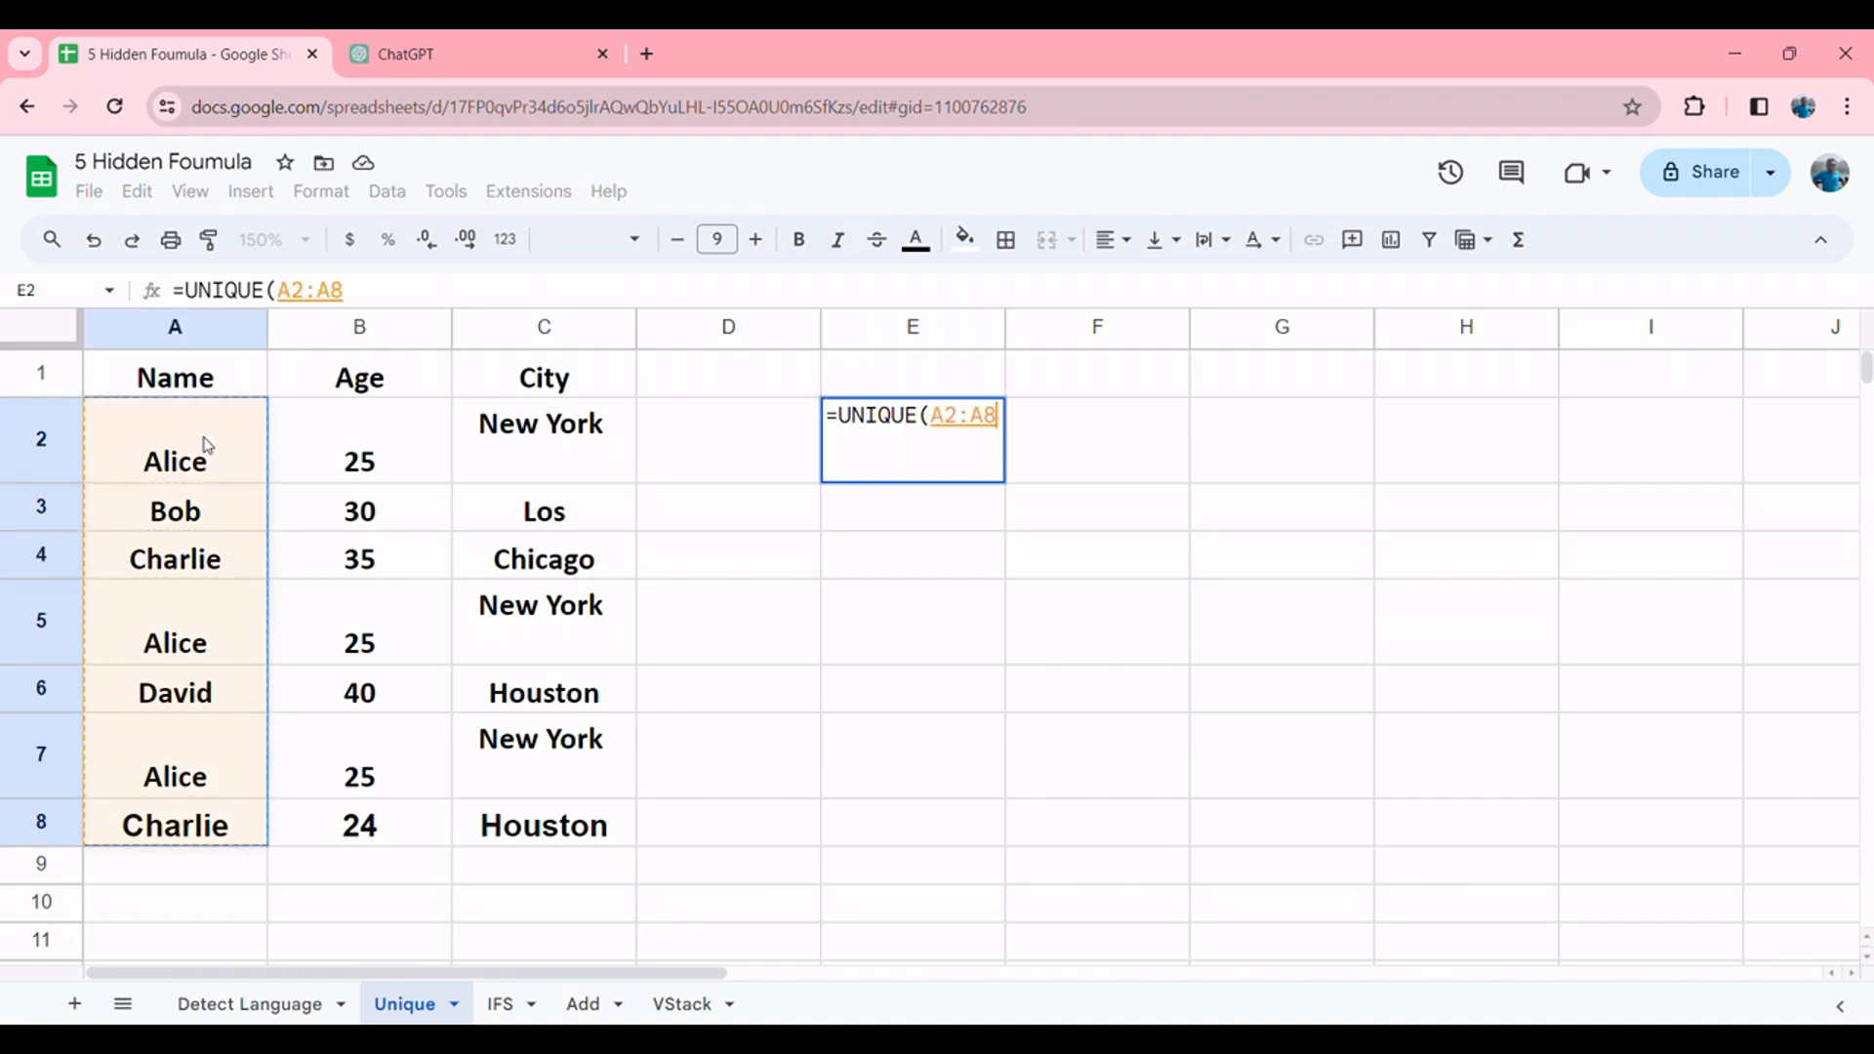
text())
key(Return)
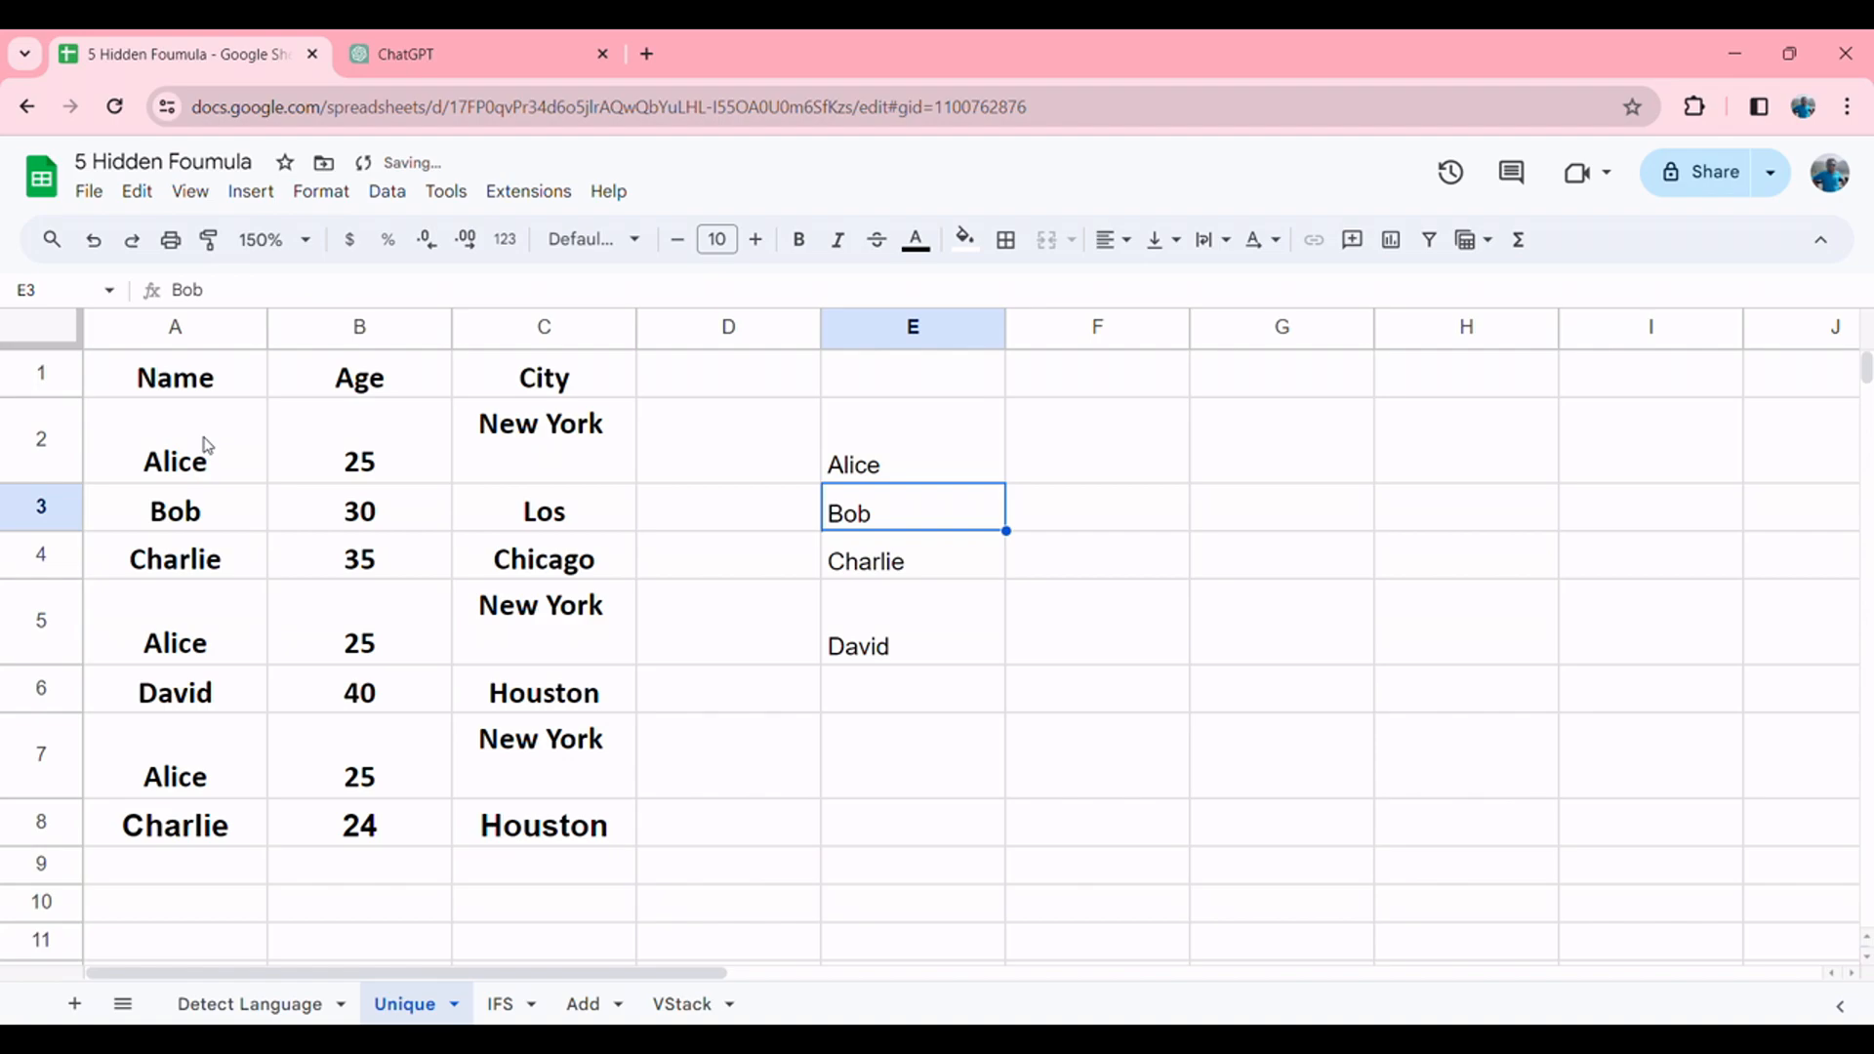
Step: Review the formula in E2 and the names it lists in E2:E5
click(913, 465)
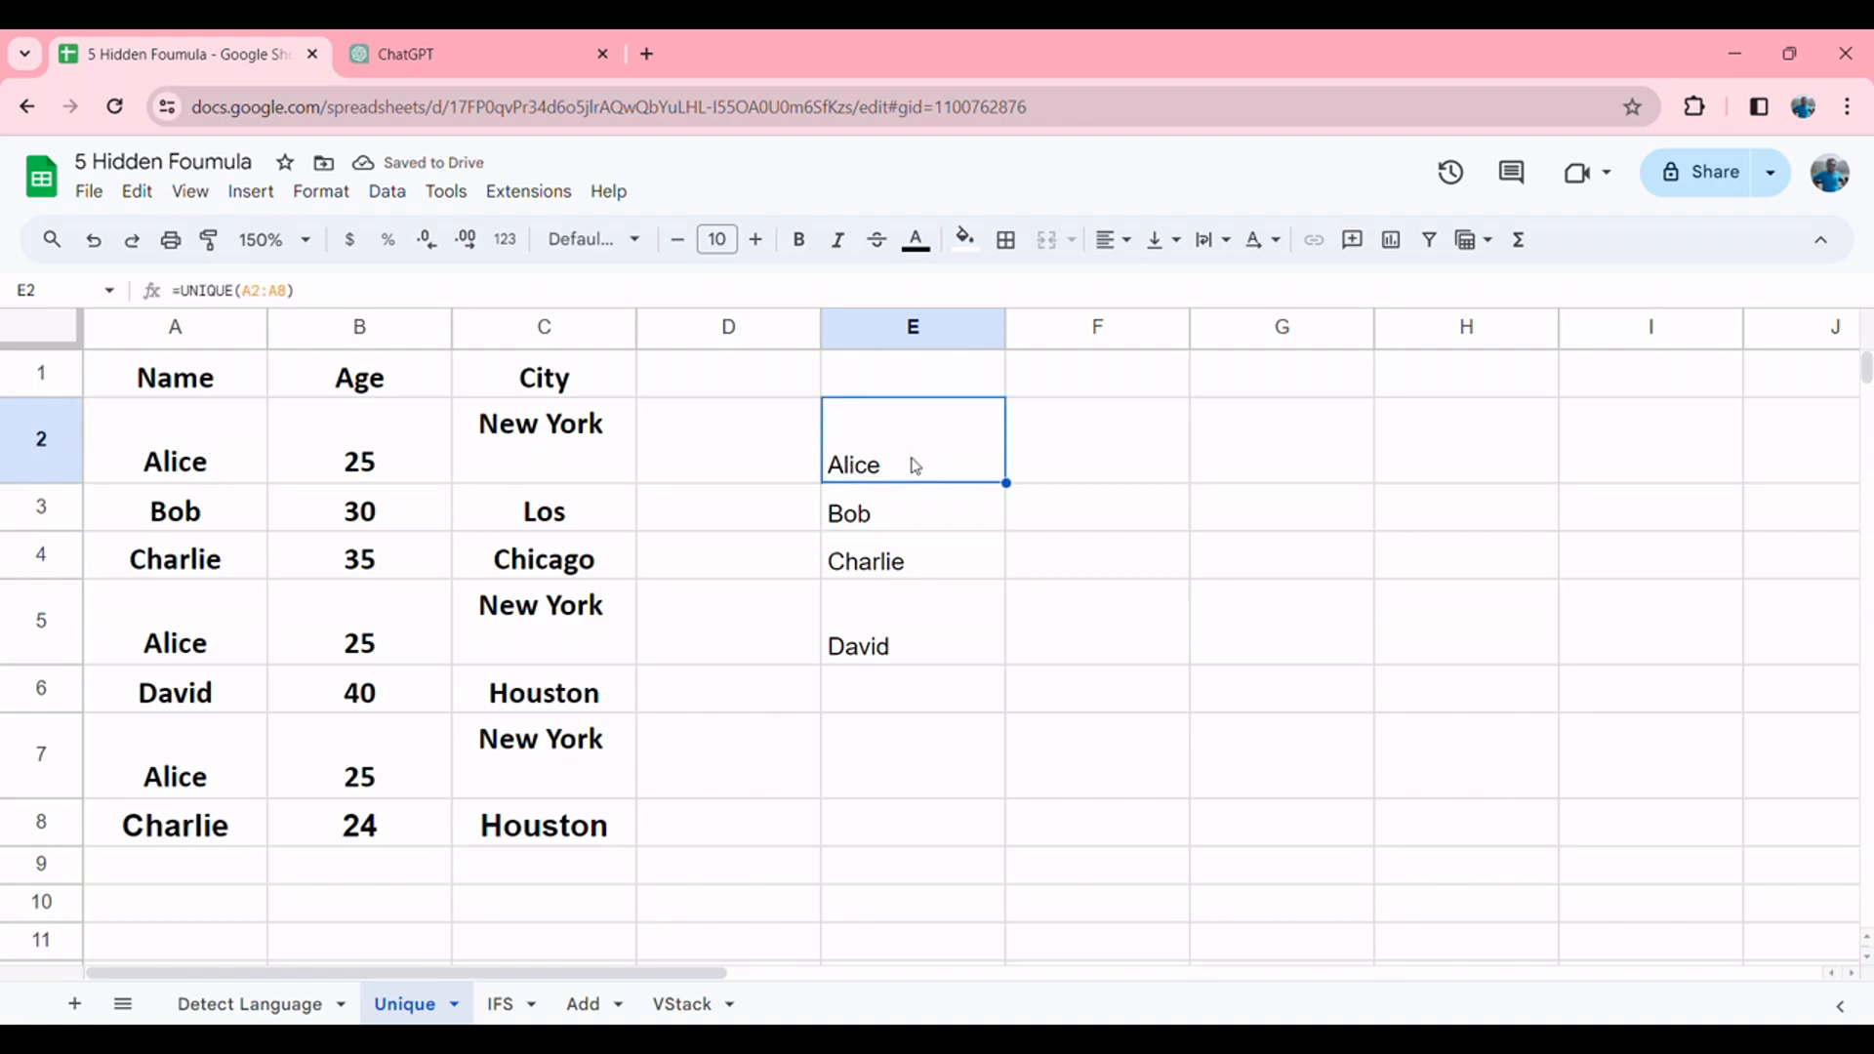
key(Down)
key(Up)
key(Down)
key(Down)
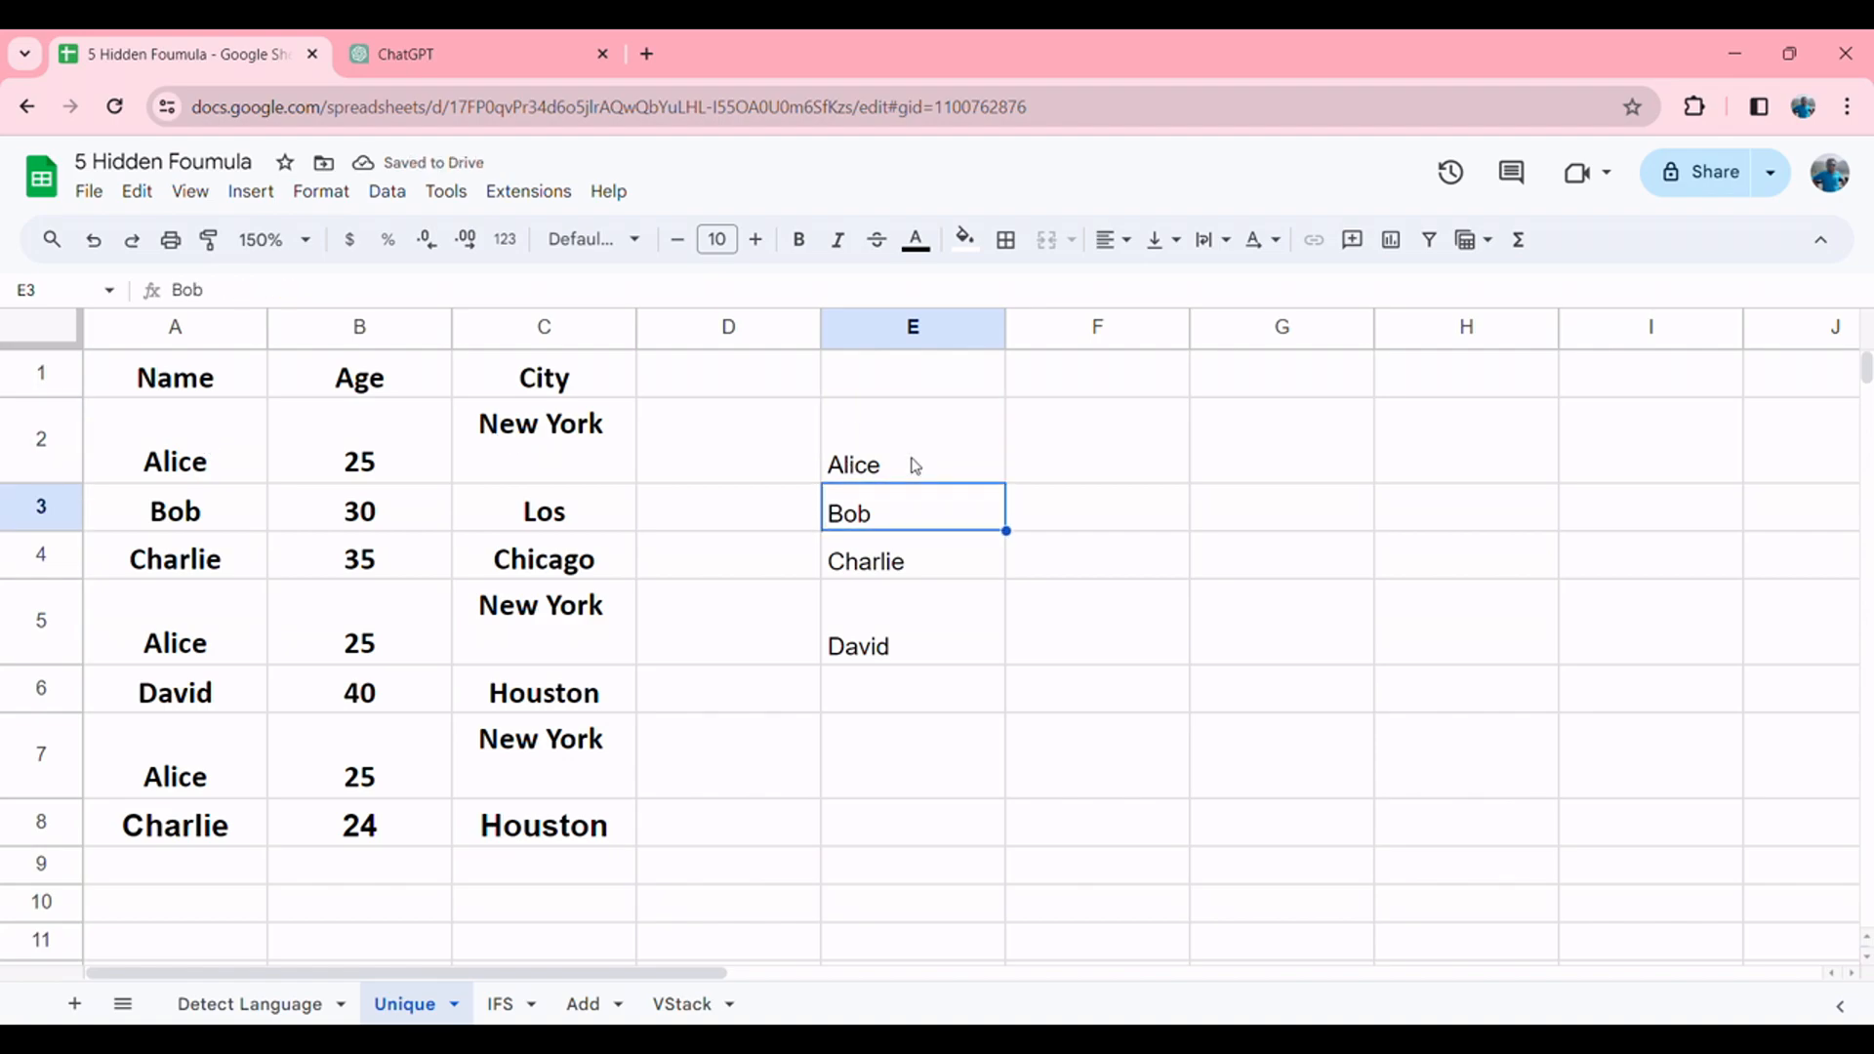
key(Down)
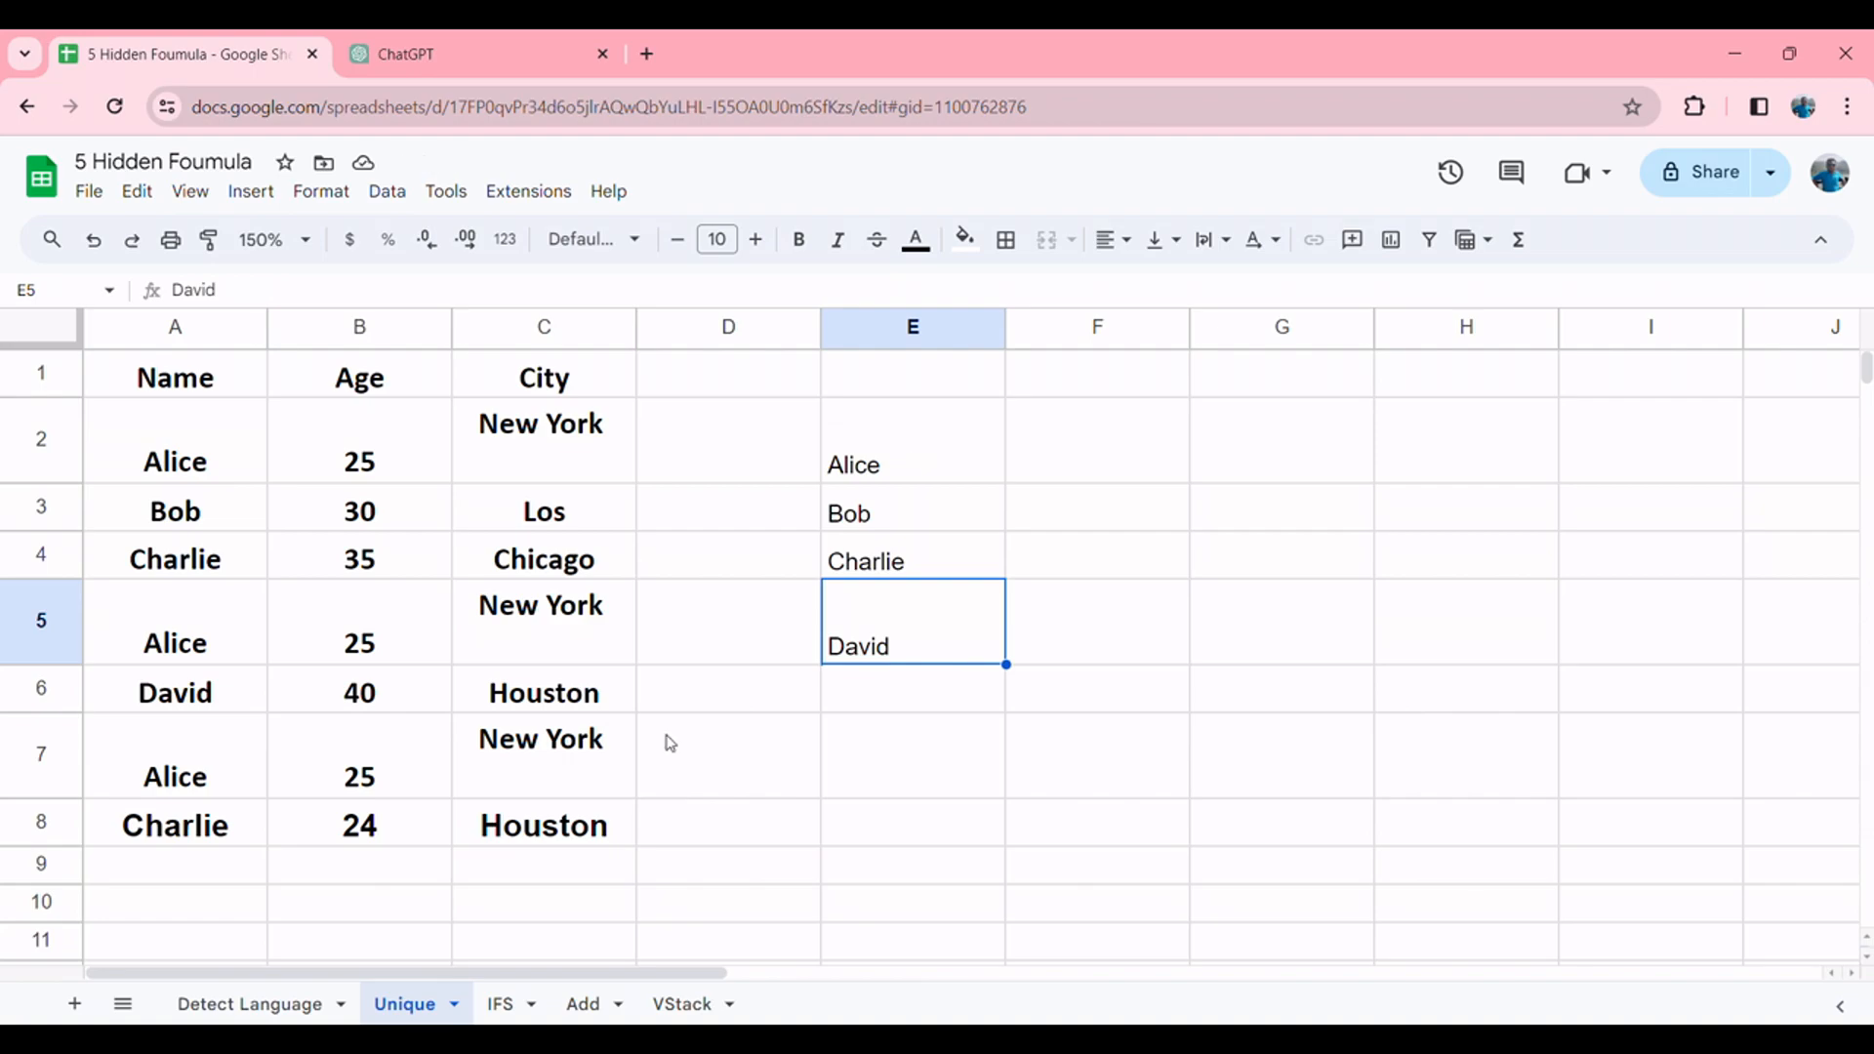
Step: Open the IFS sheet and select the first cell under Grade, C2
click(500, 1004)
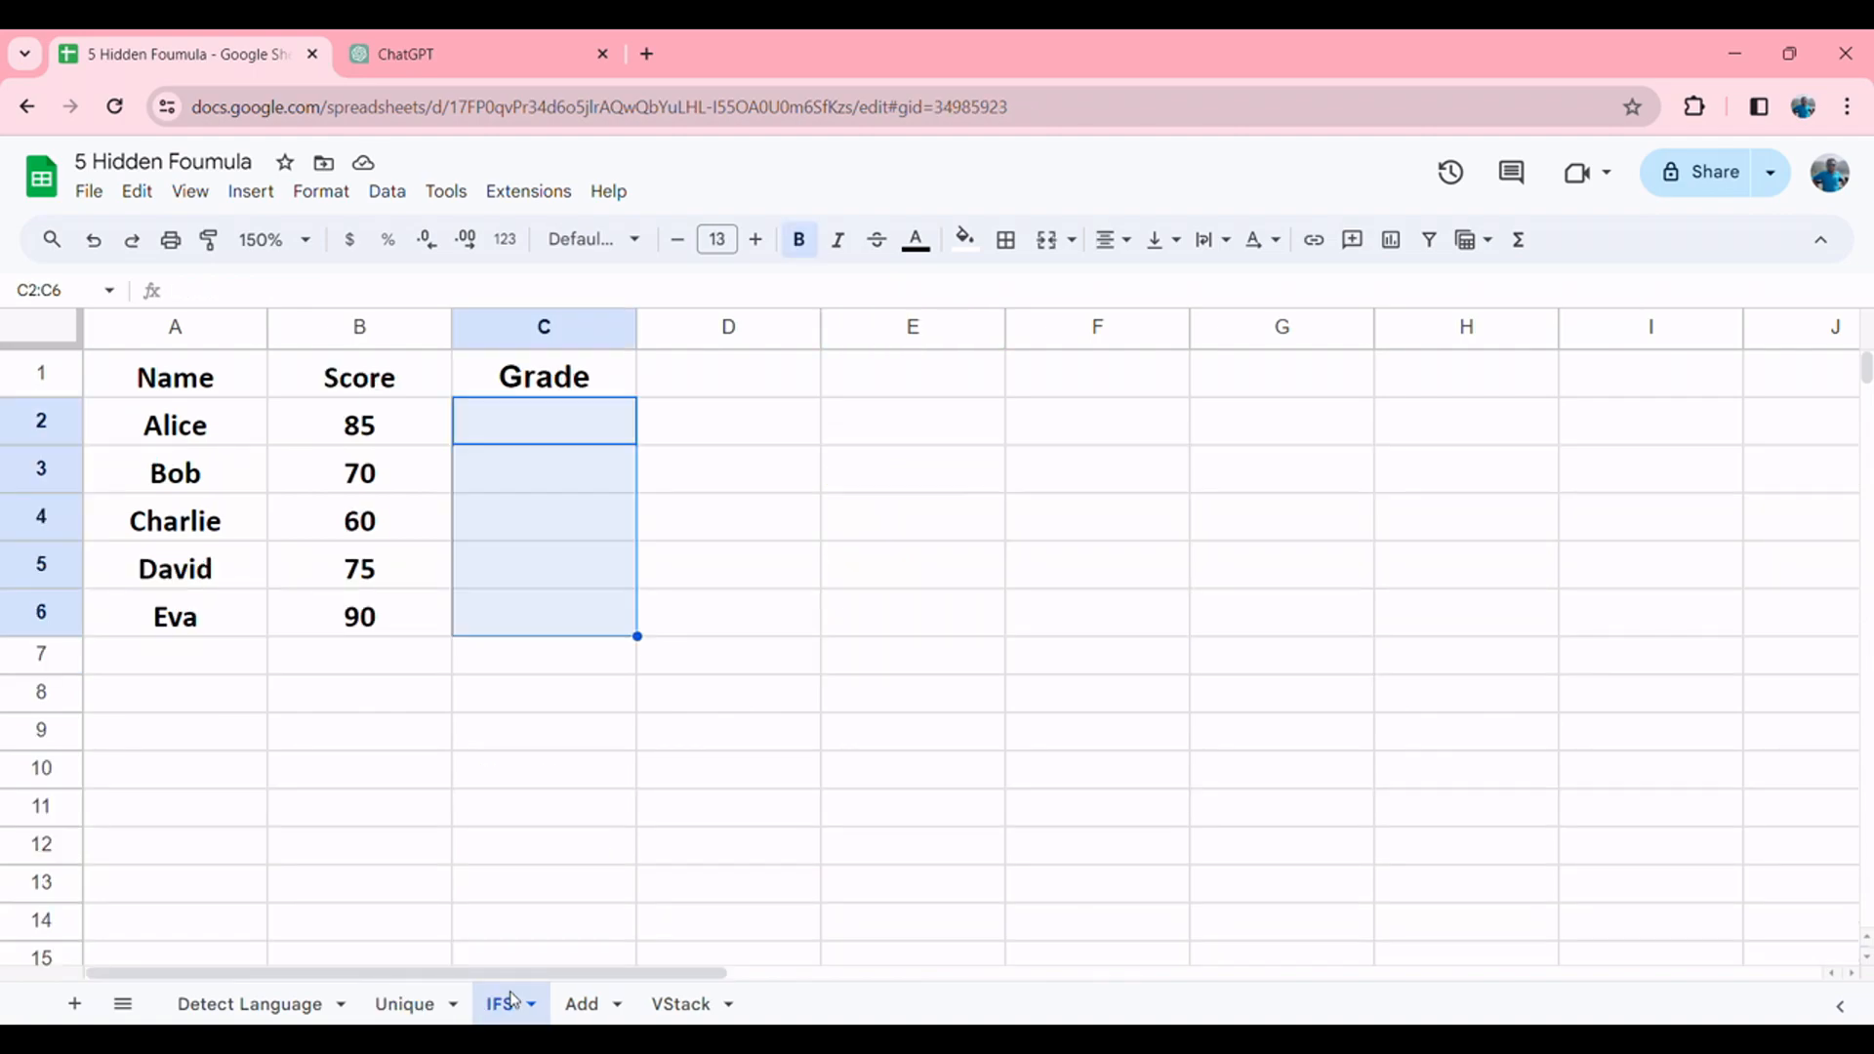
click(567, 426)
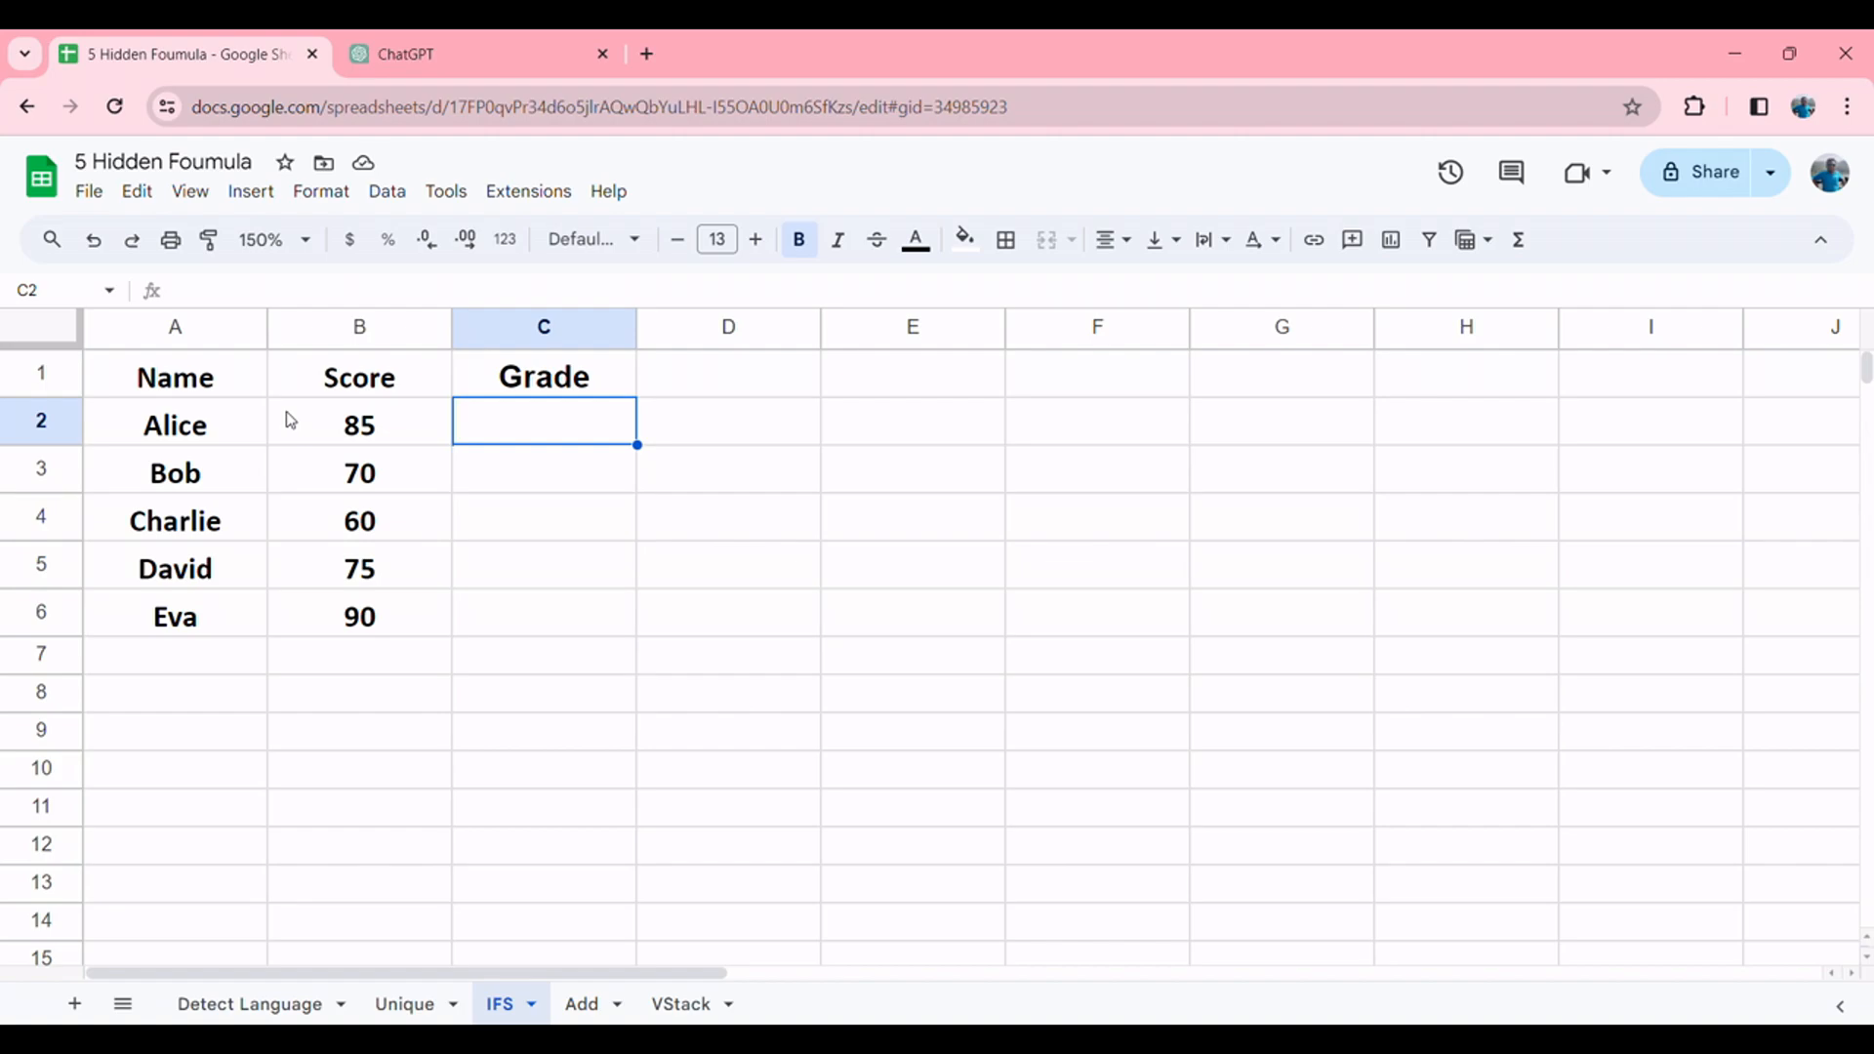
key(Right)
key(Left)
key(Right)
key(Right)
key(Left)
key(Right)
key(Left)
Step: Start an IFS formula in C2 that returns "A" for B2>=90 and "B" for B2>=80
text(=)
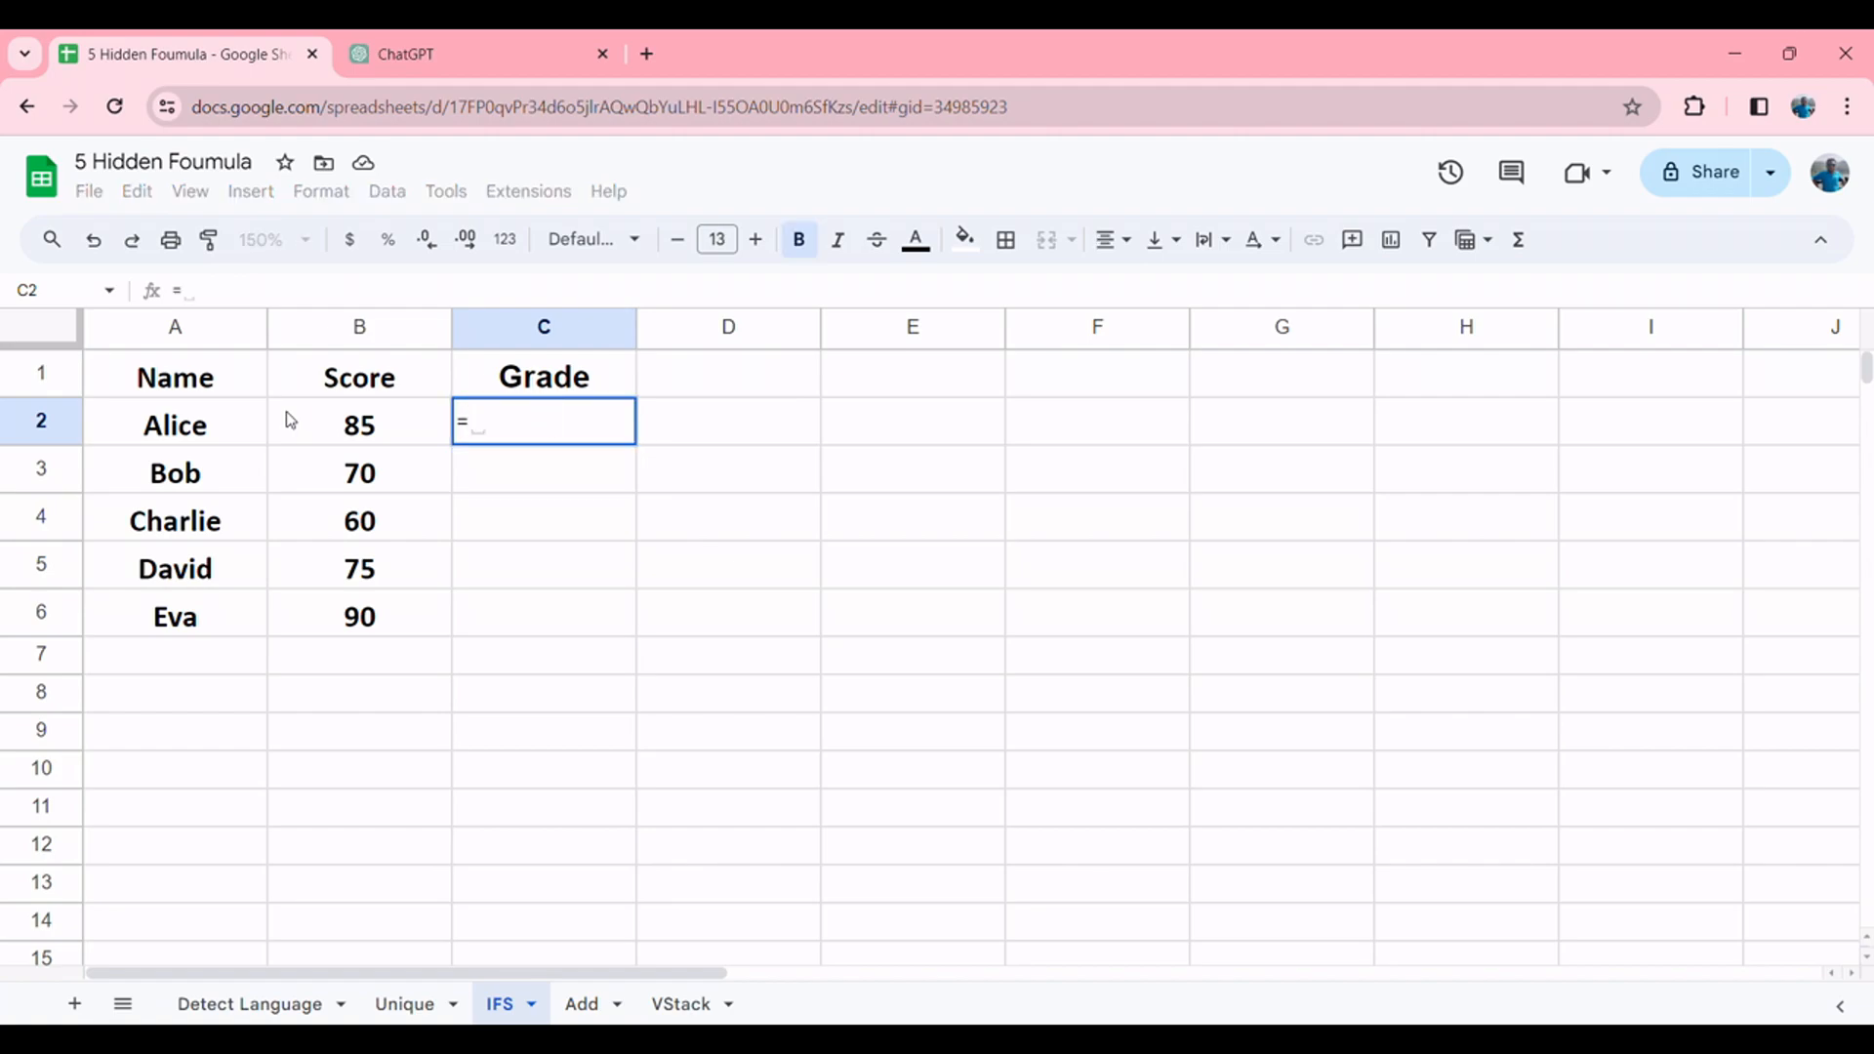
text(ifs)
key(Tab)
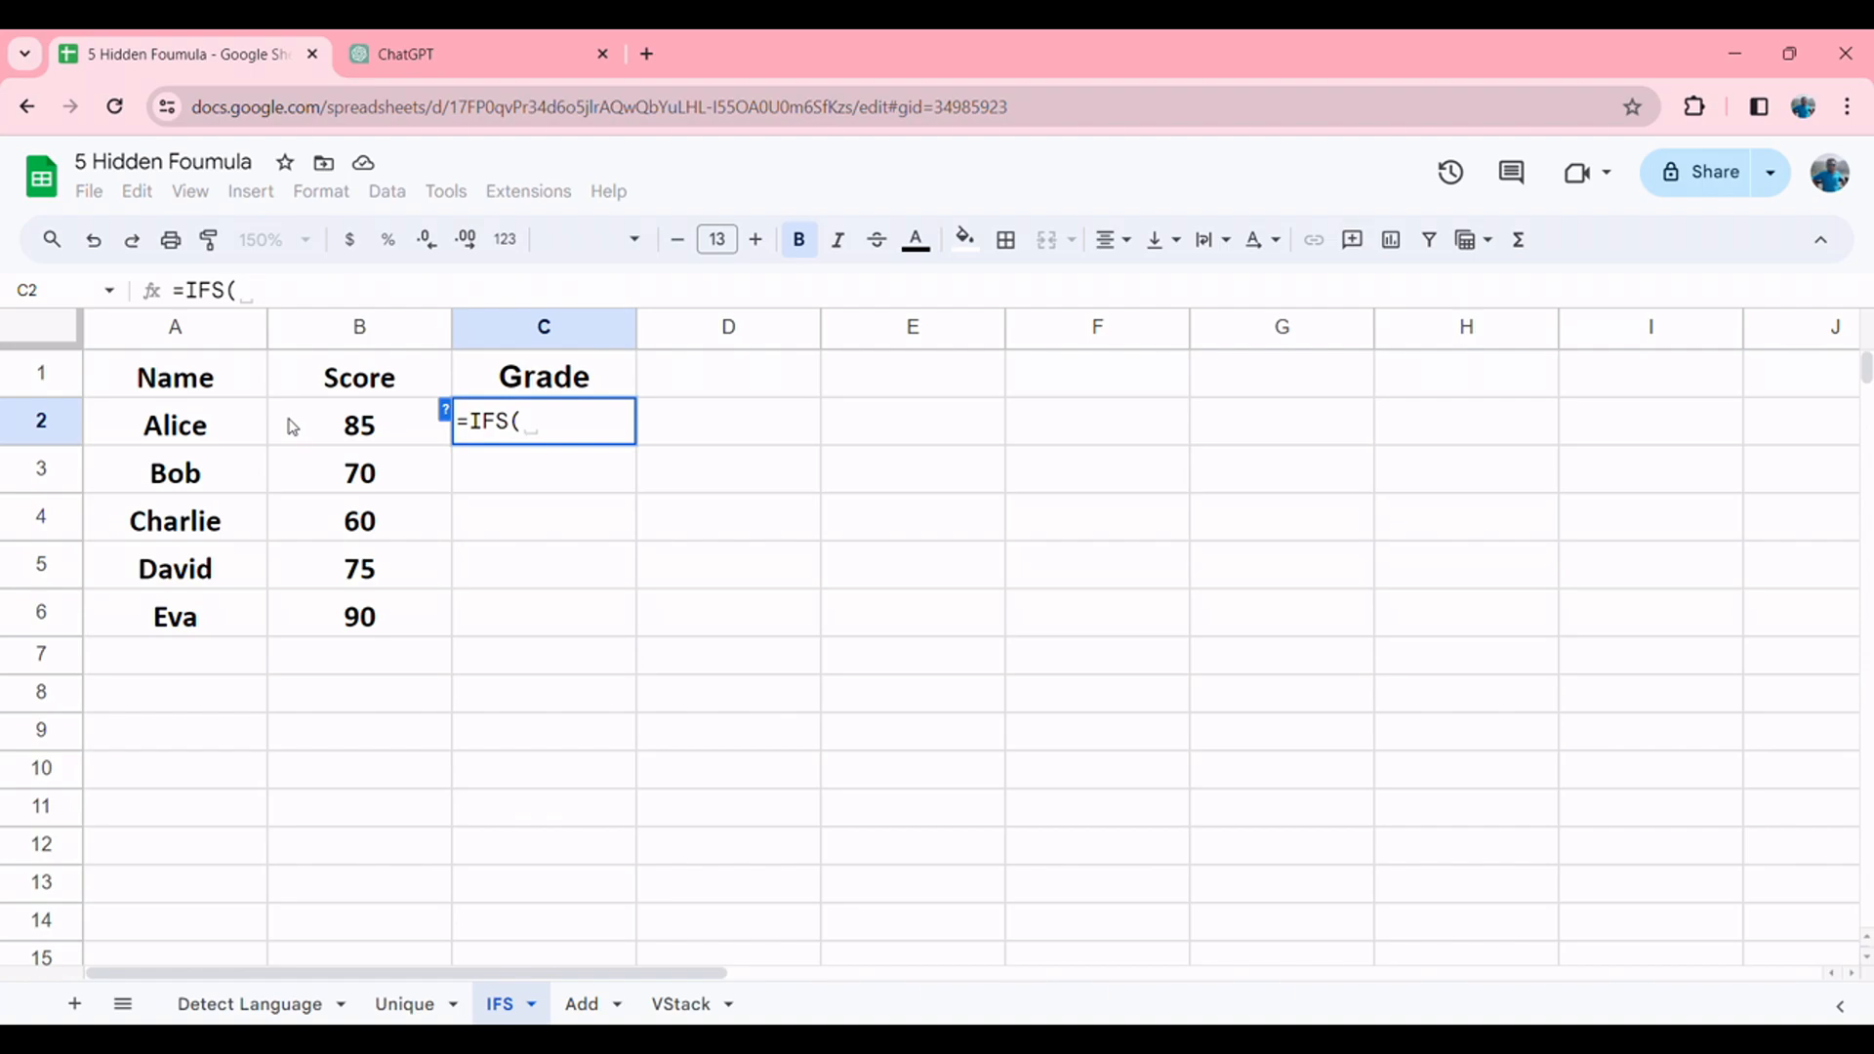
click(350, 435)
text(>=)
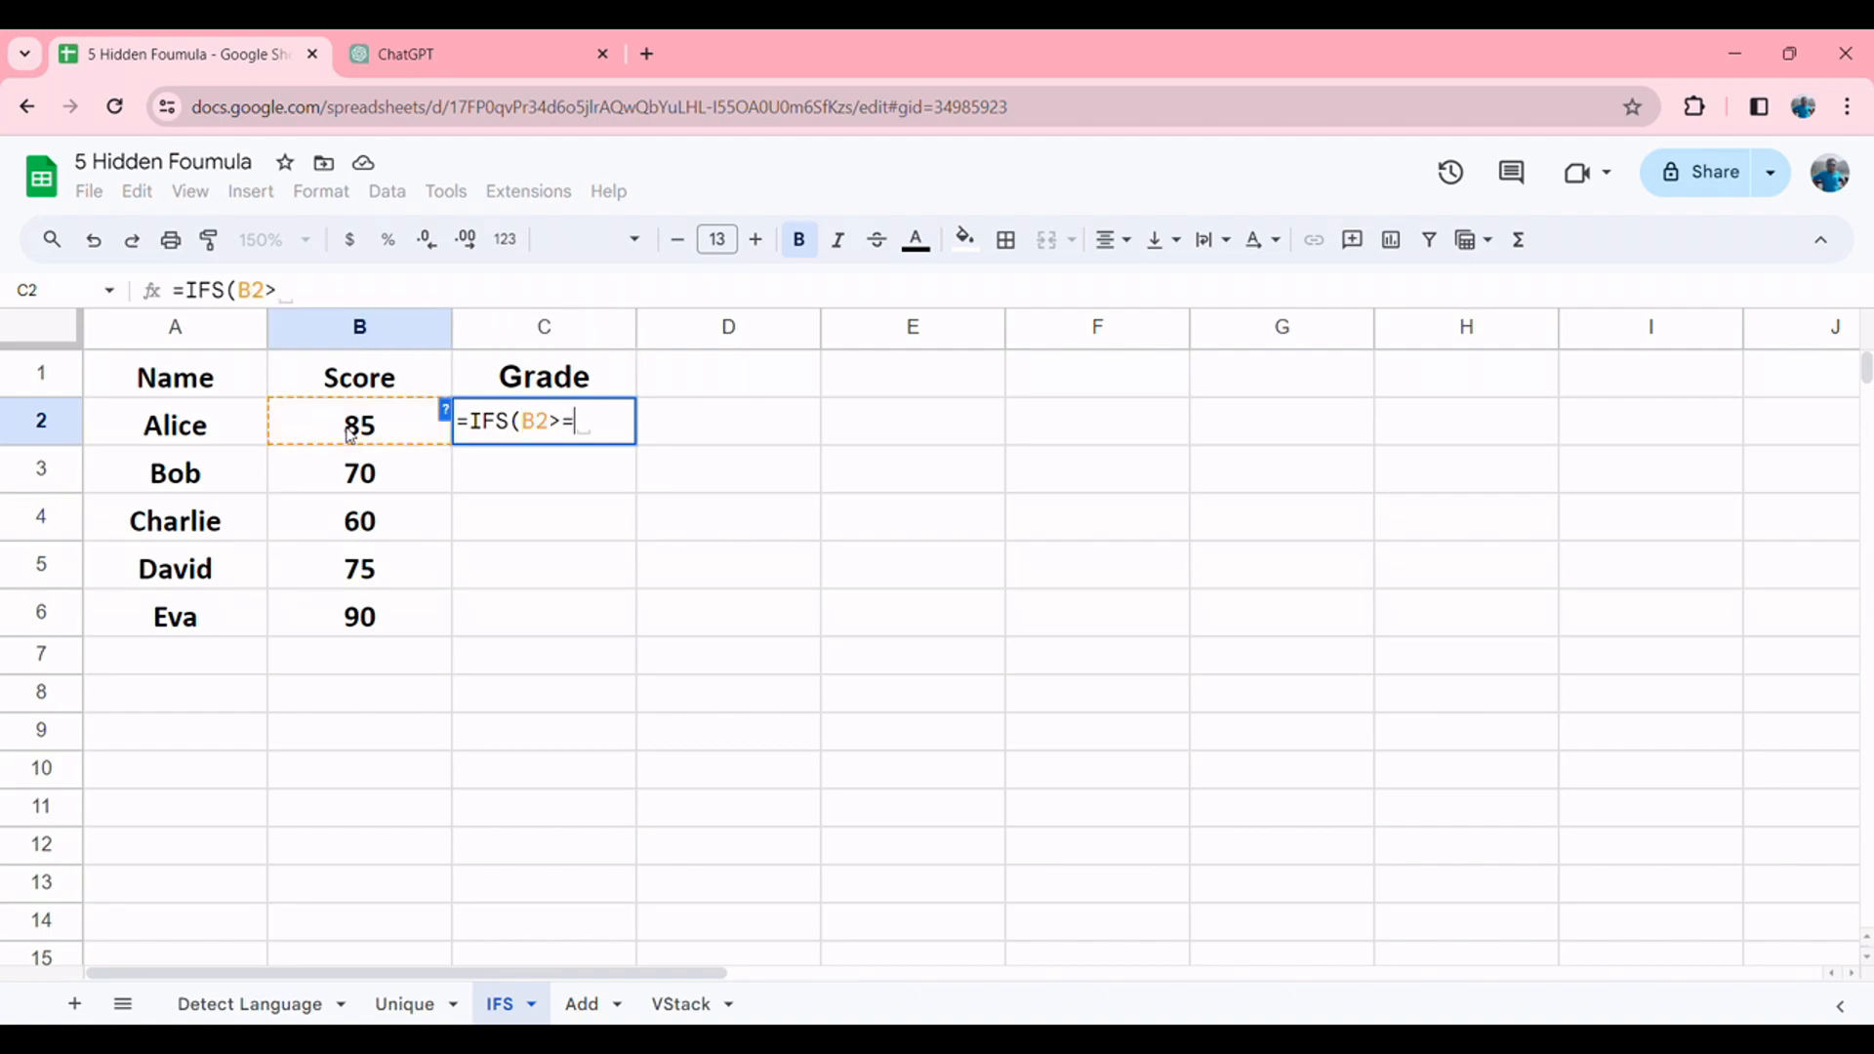
text(90, "A",)
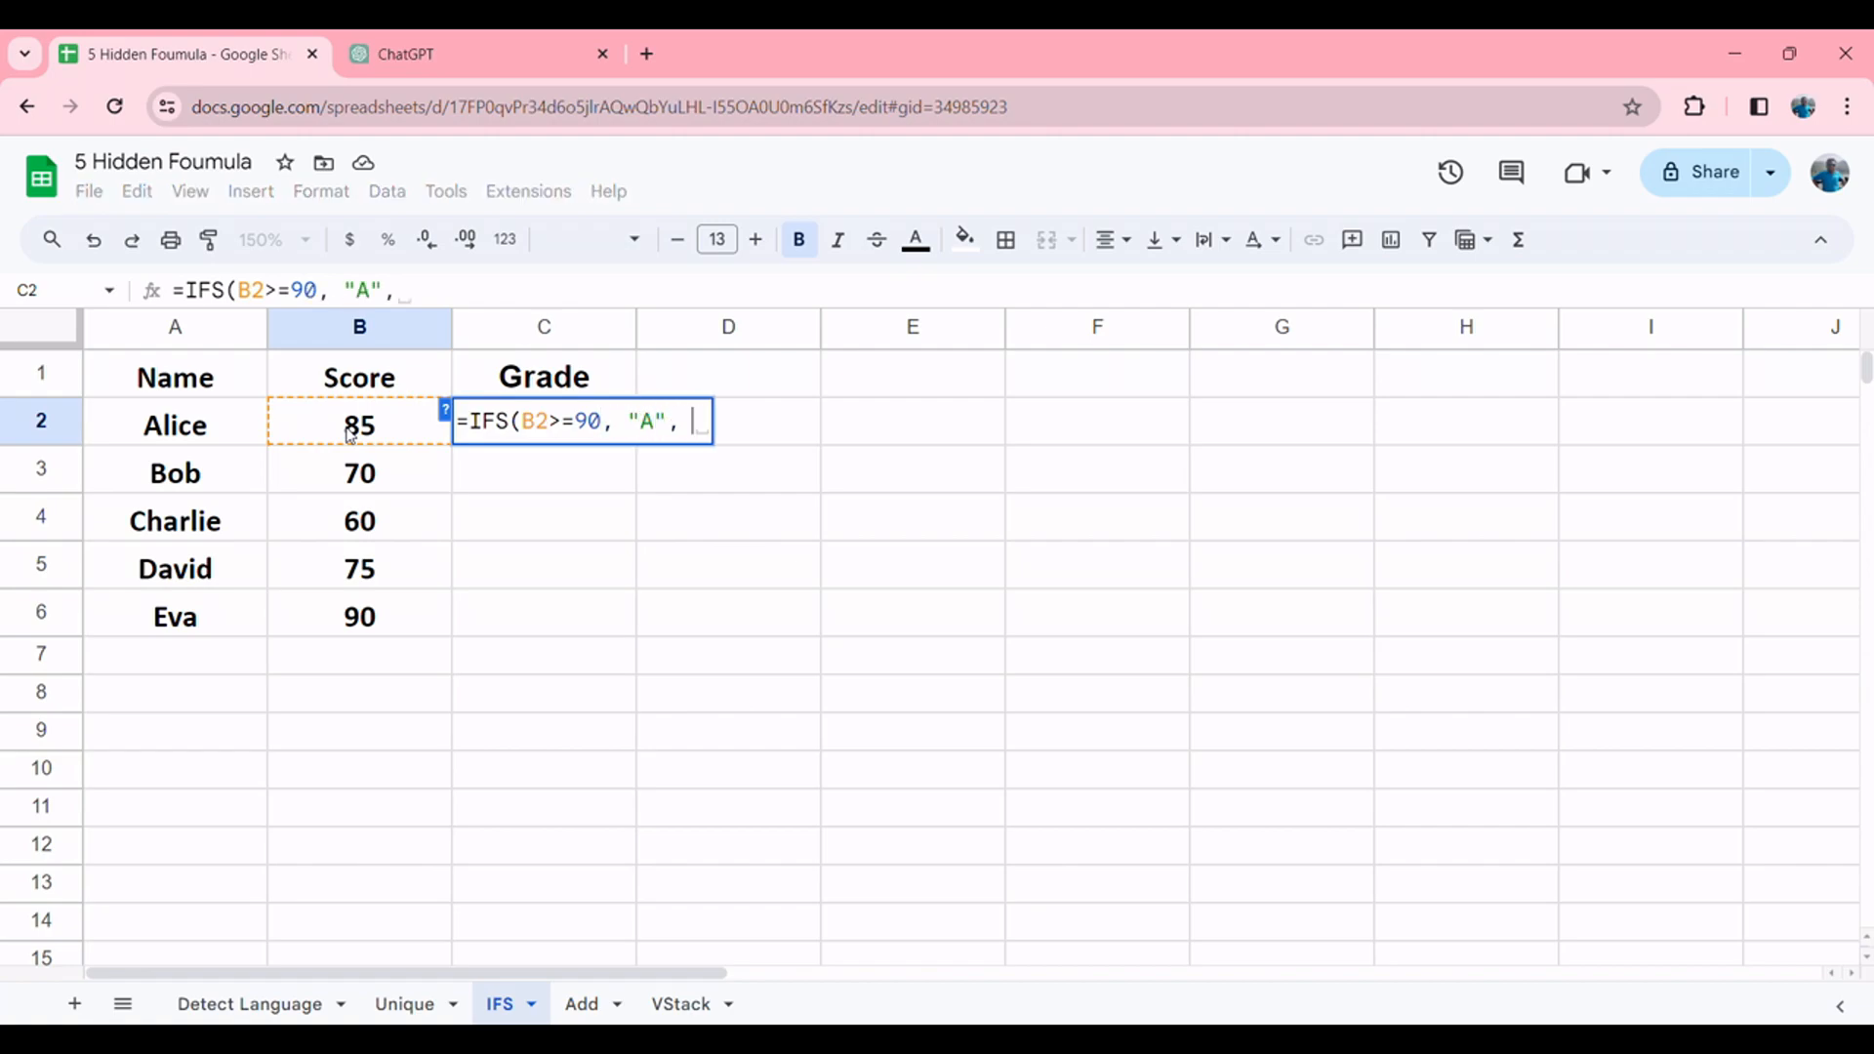
click(350, 436)
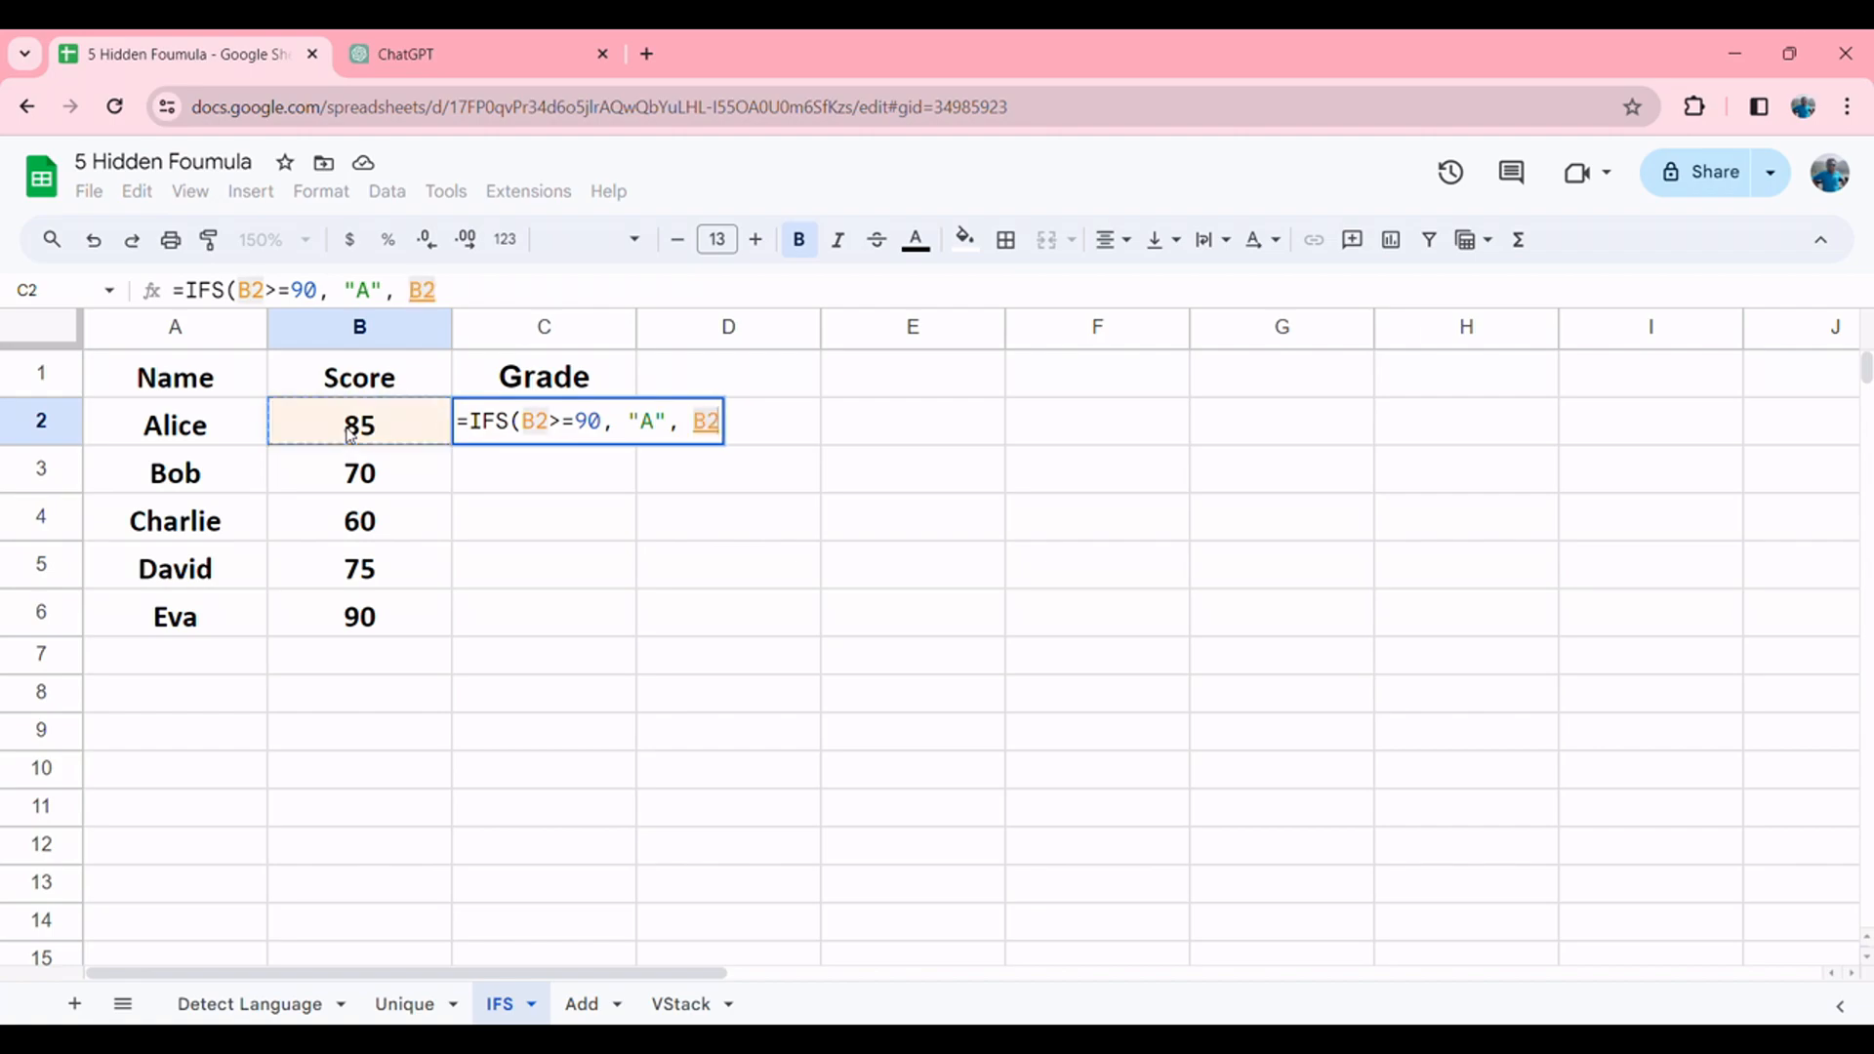
text(>=80, "B",)
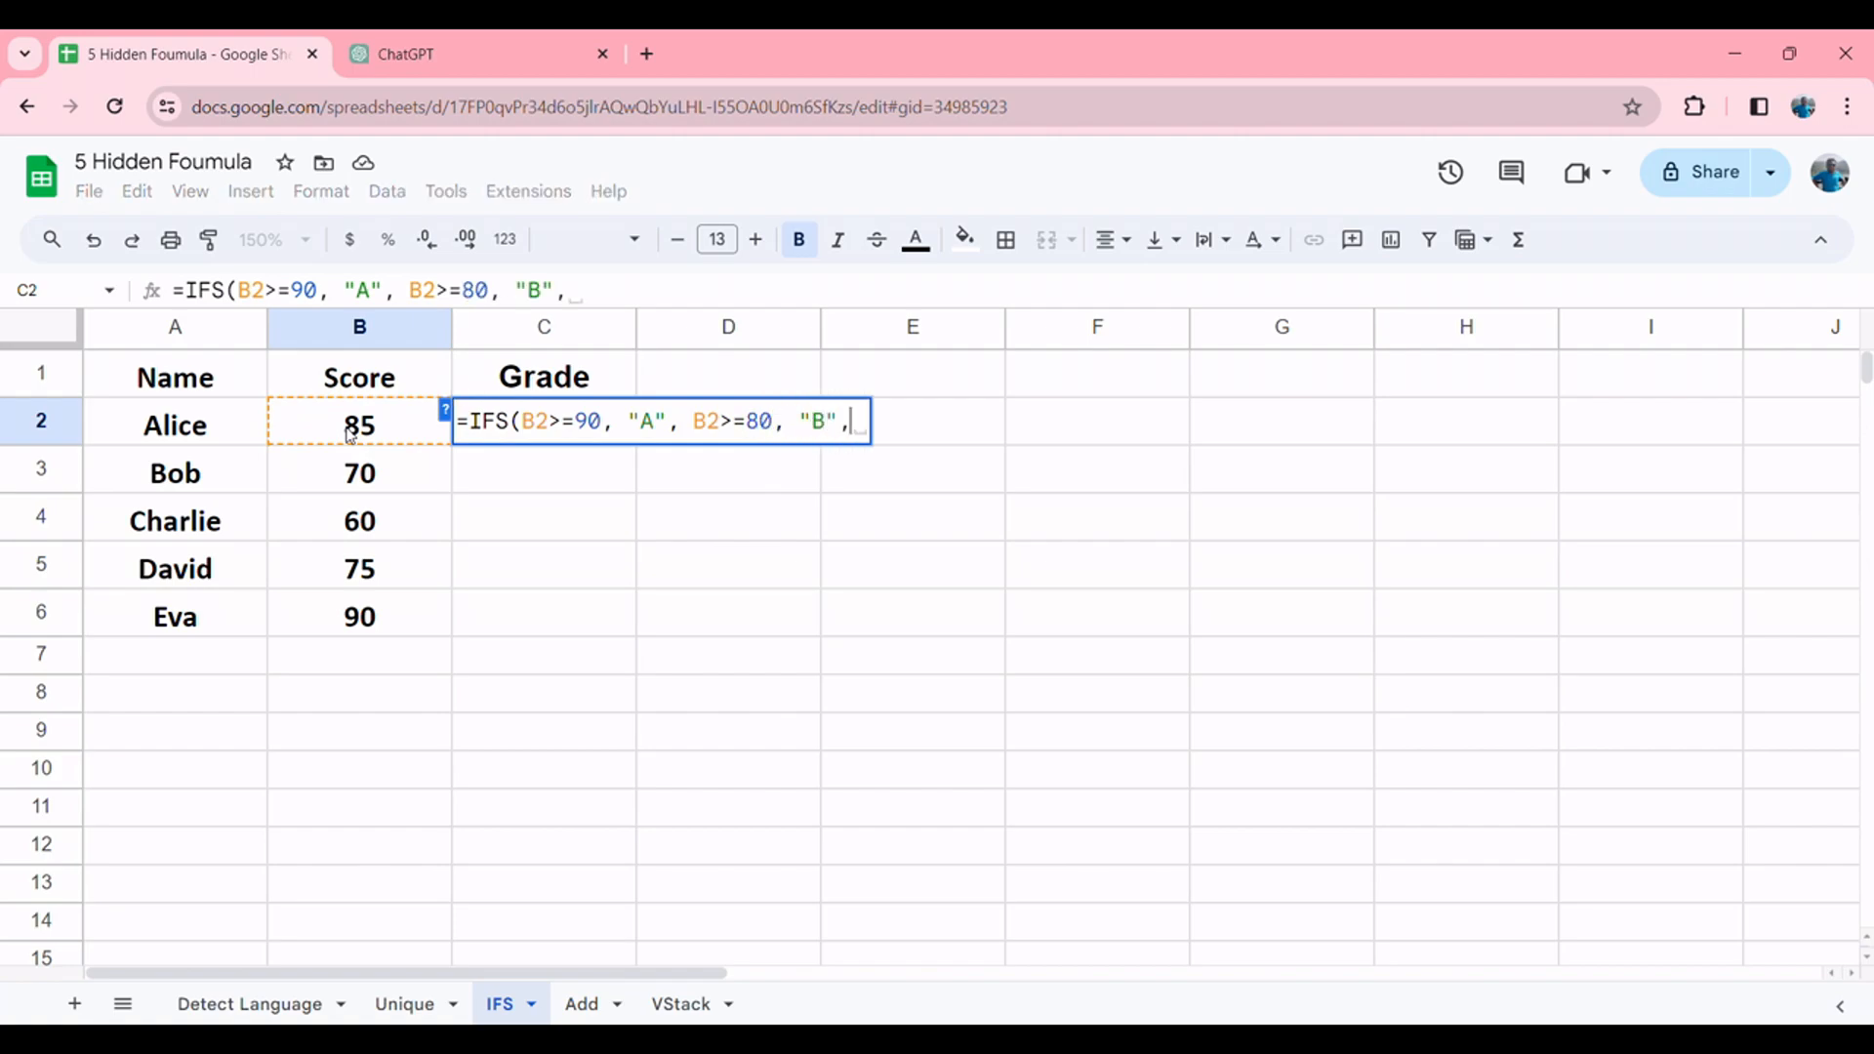
Step: Extend the IFS formula in C2 to return "C" for B2>=70 and "D" for B2>=60
click(350, 434)
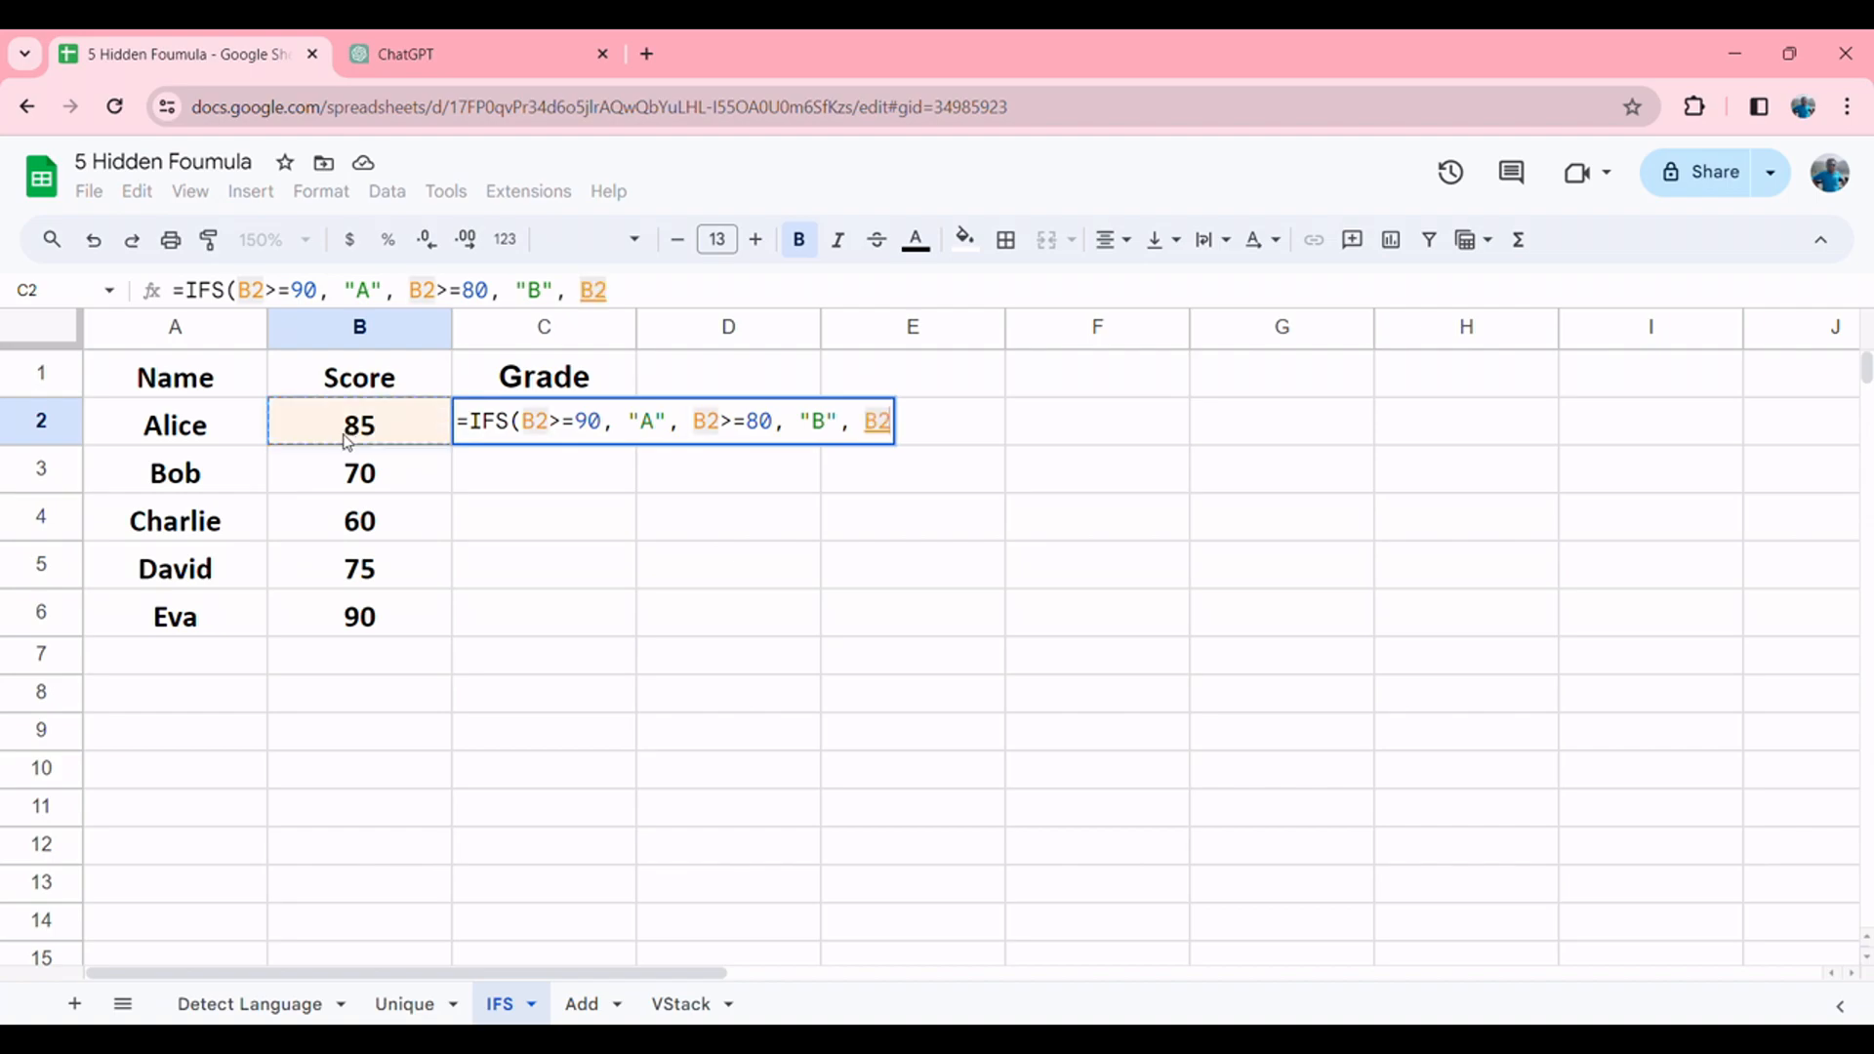
text(>=7-)
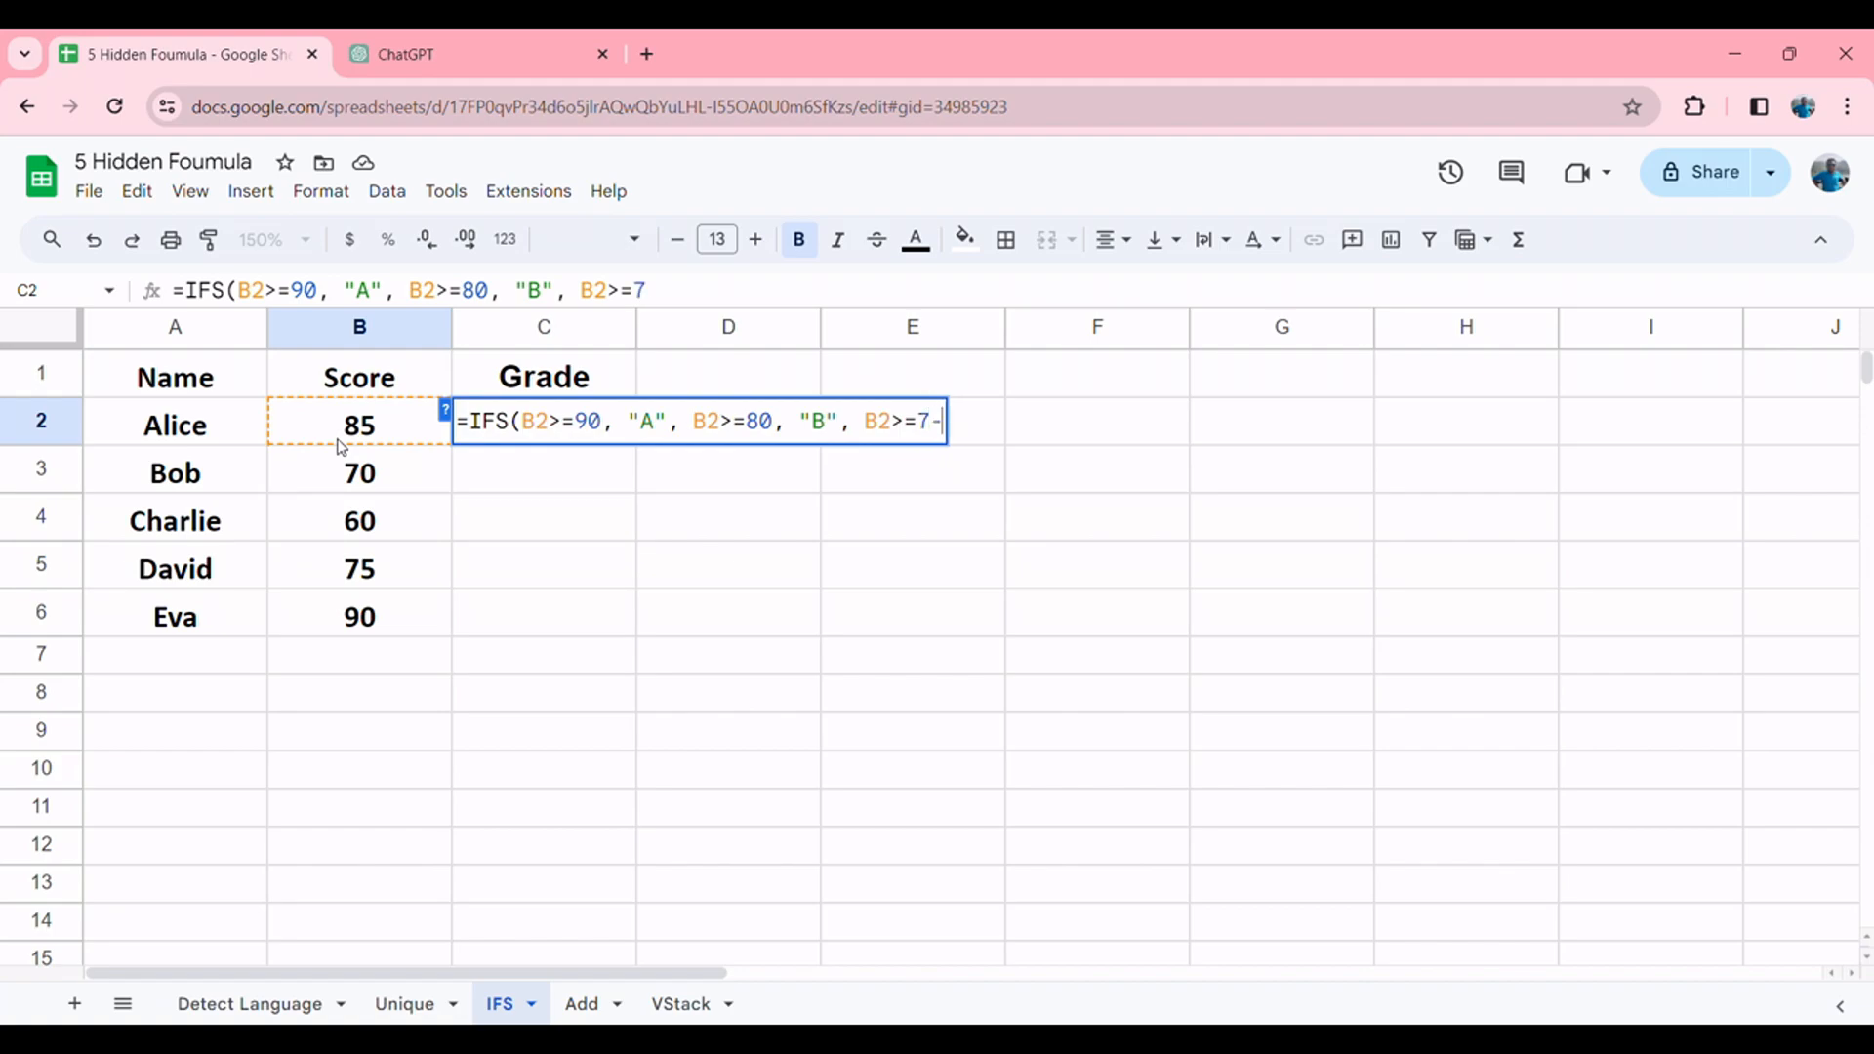
key(BackSpace)
text(0, "C",)
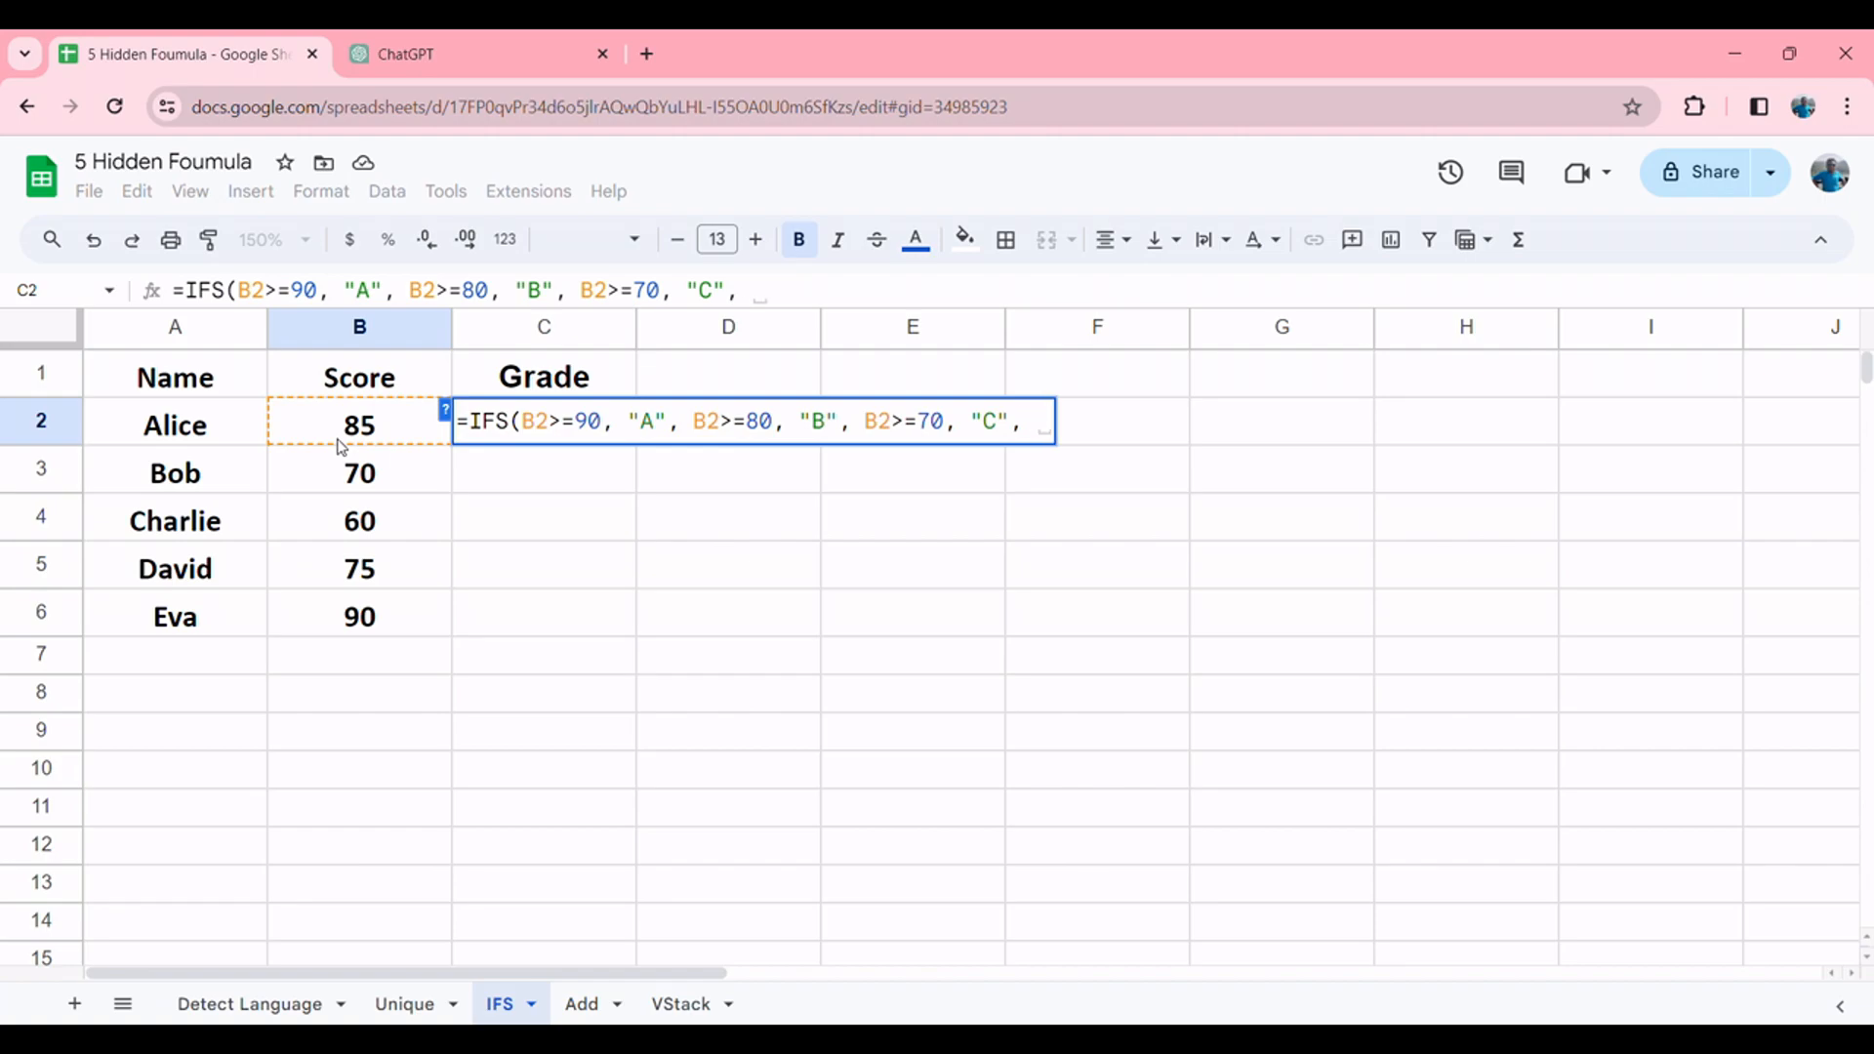
click(339, 439)
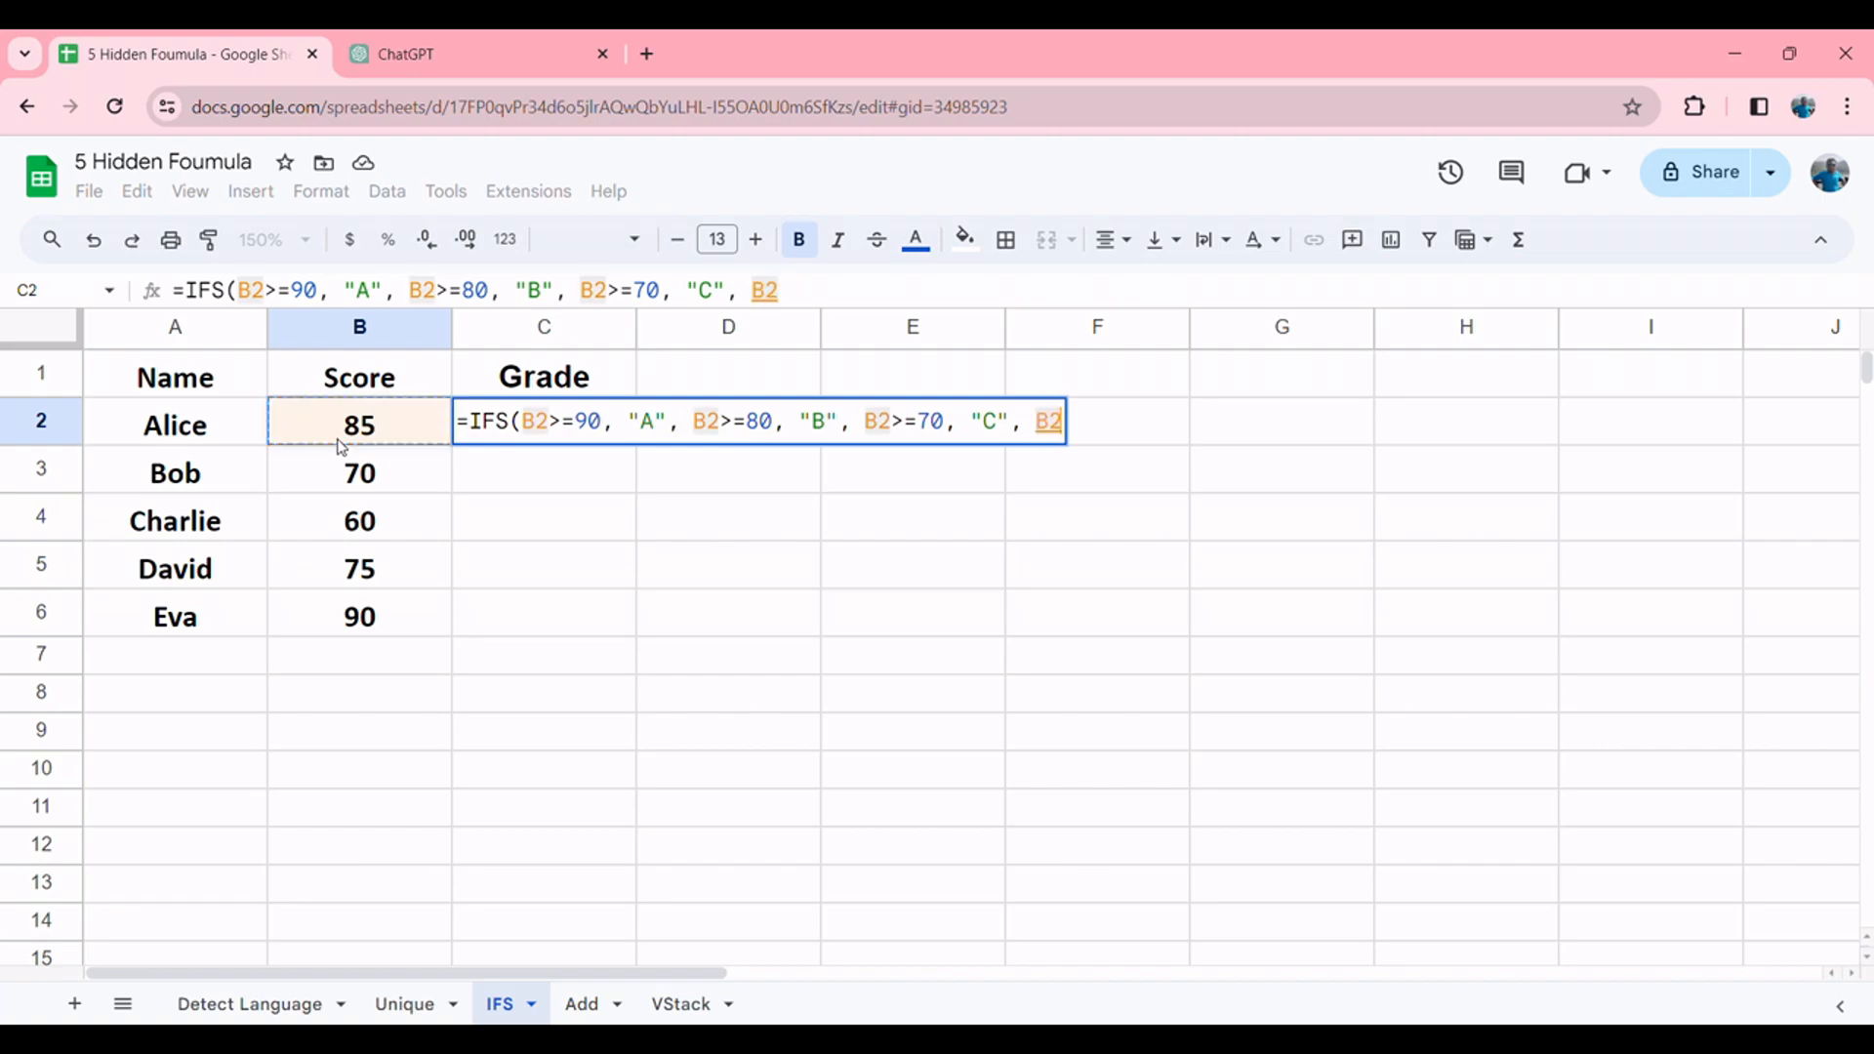
text(>=)
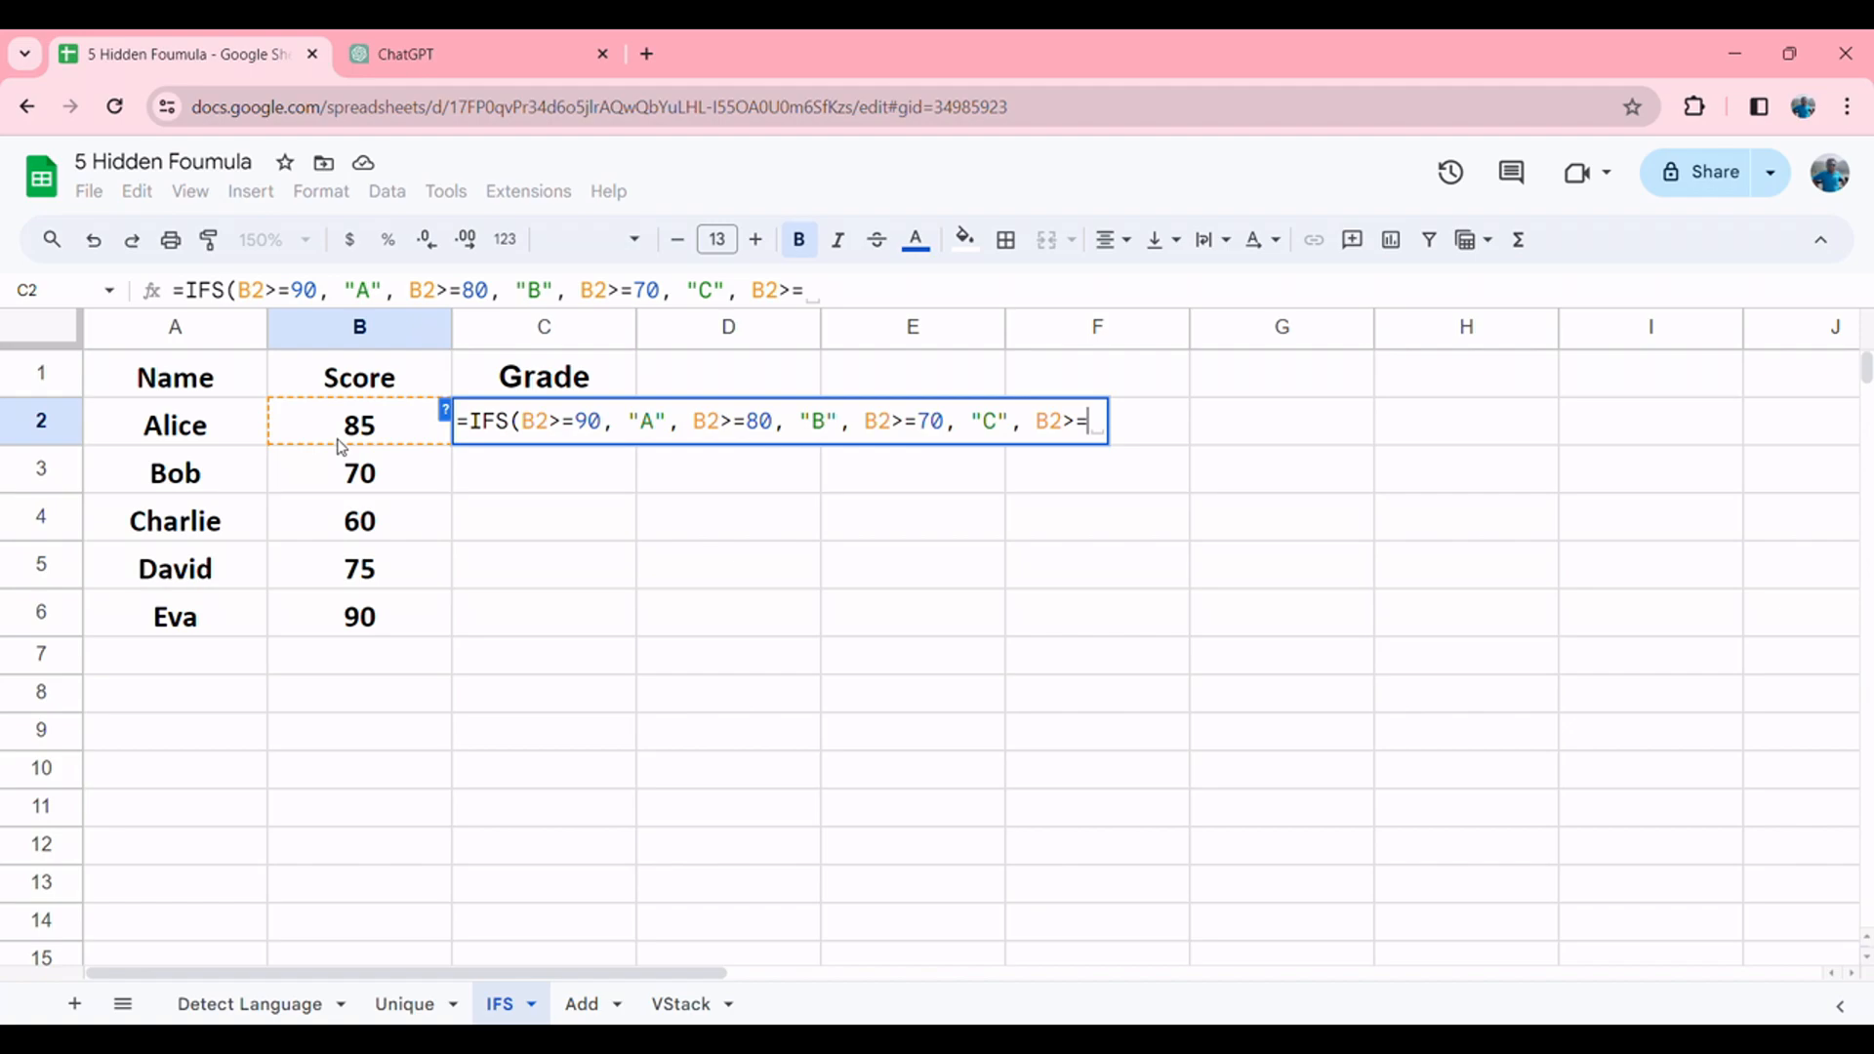
text(60)
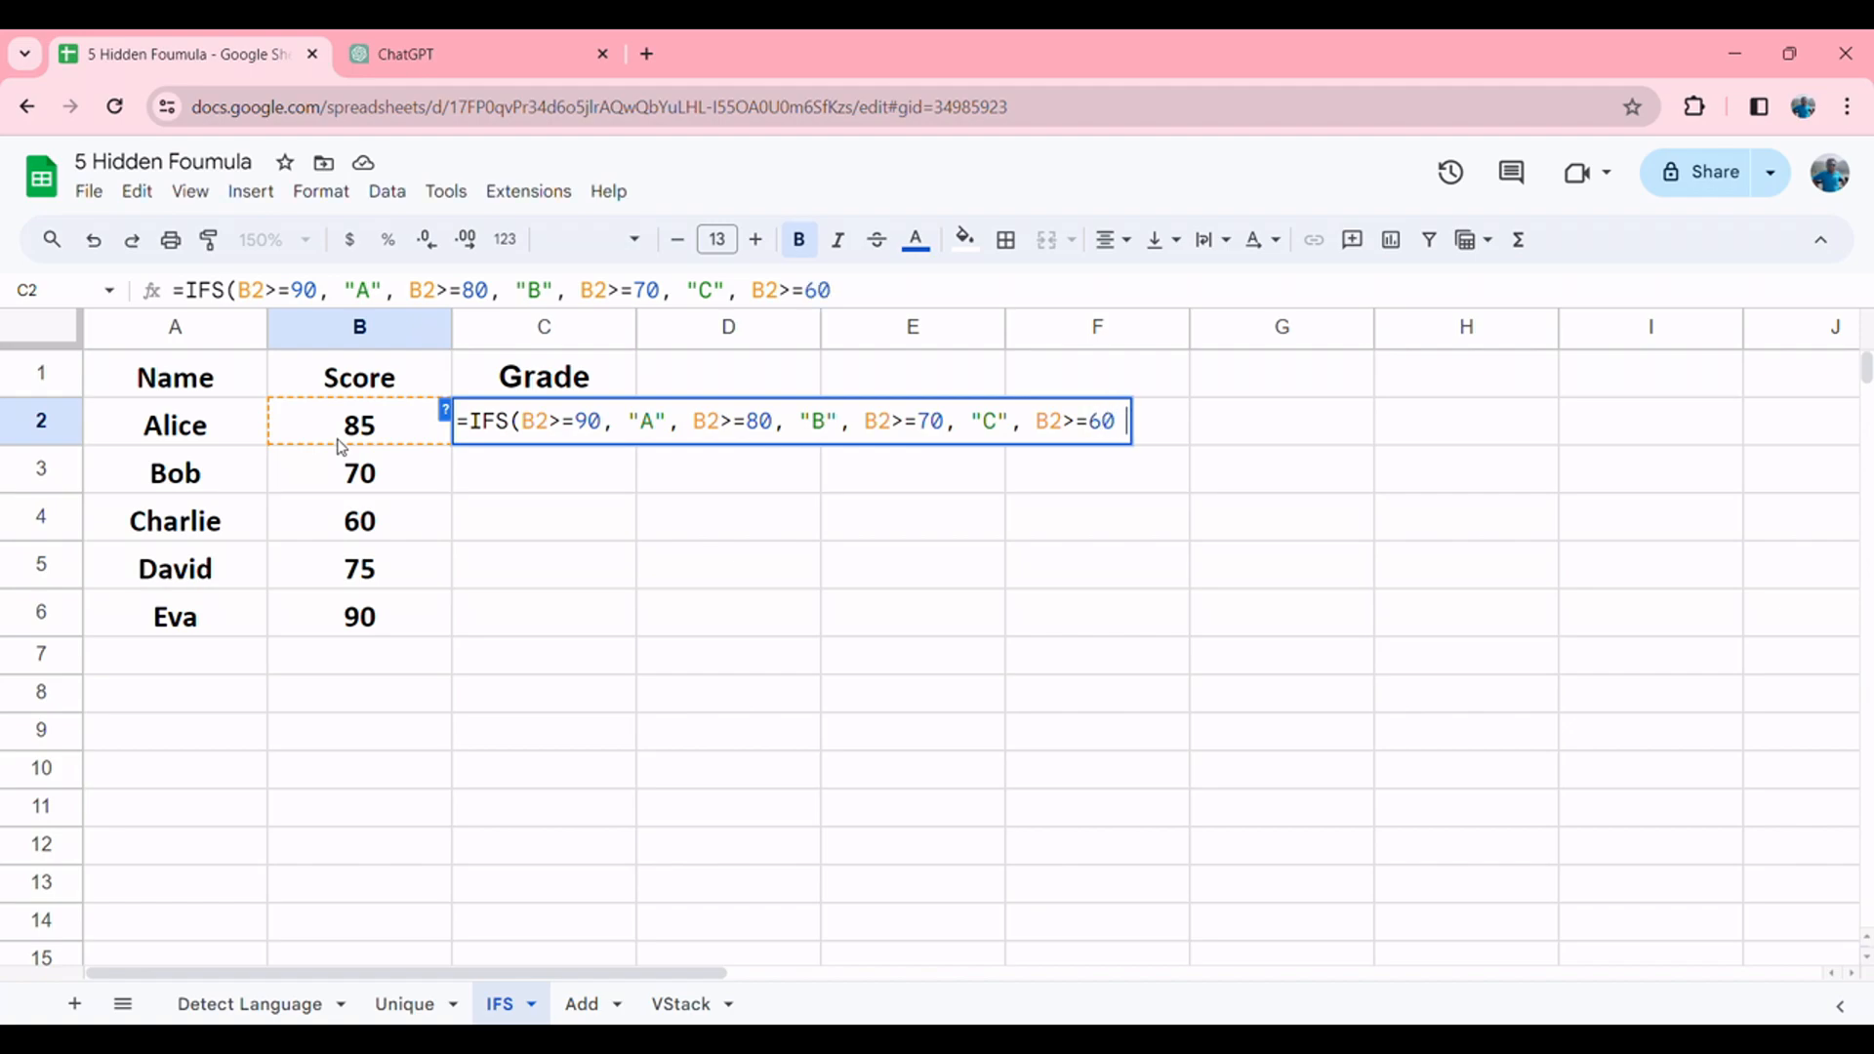
text( ")
key(BackSpace)
key(BackSpace)
text(, "D",)
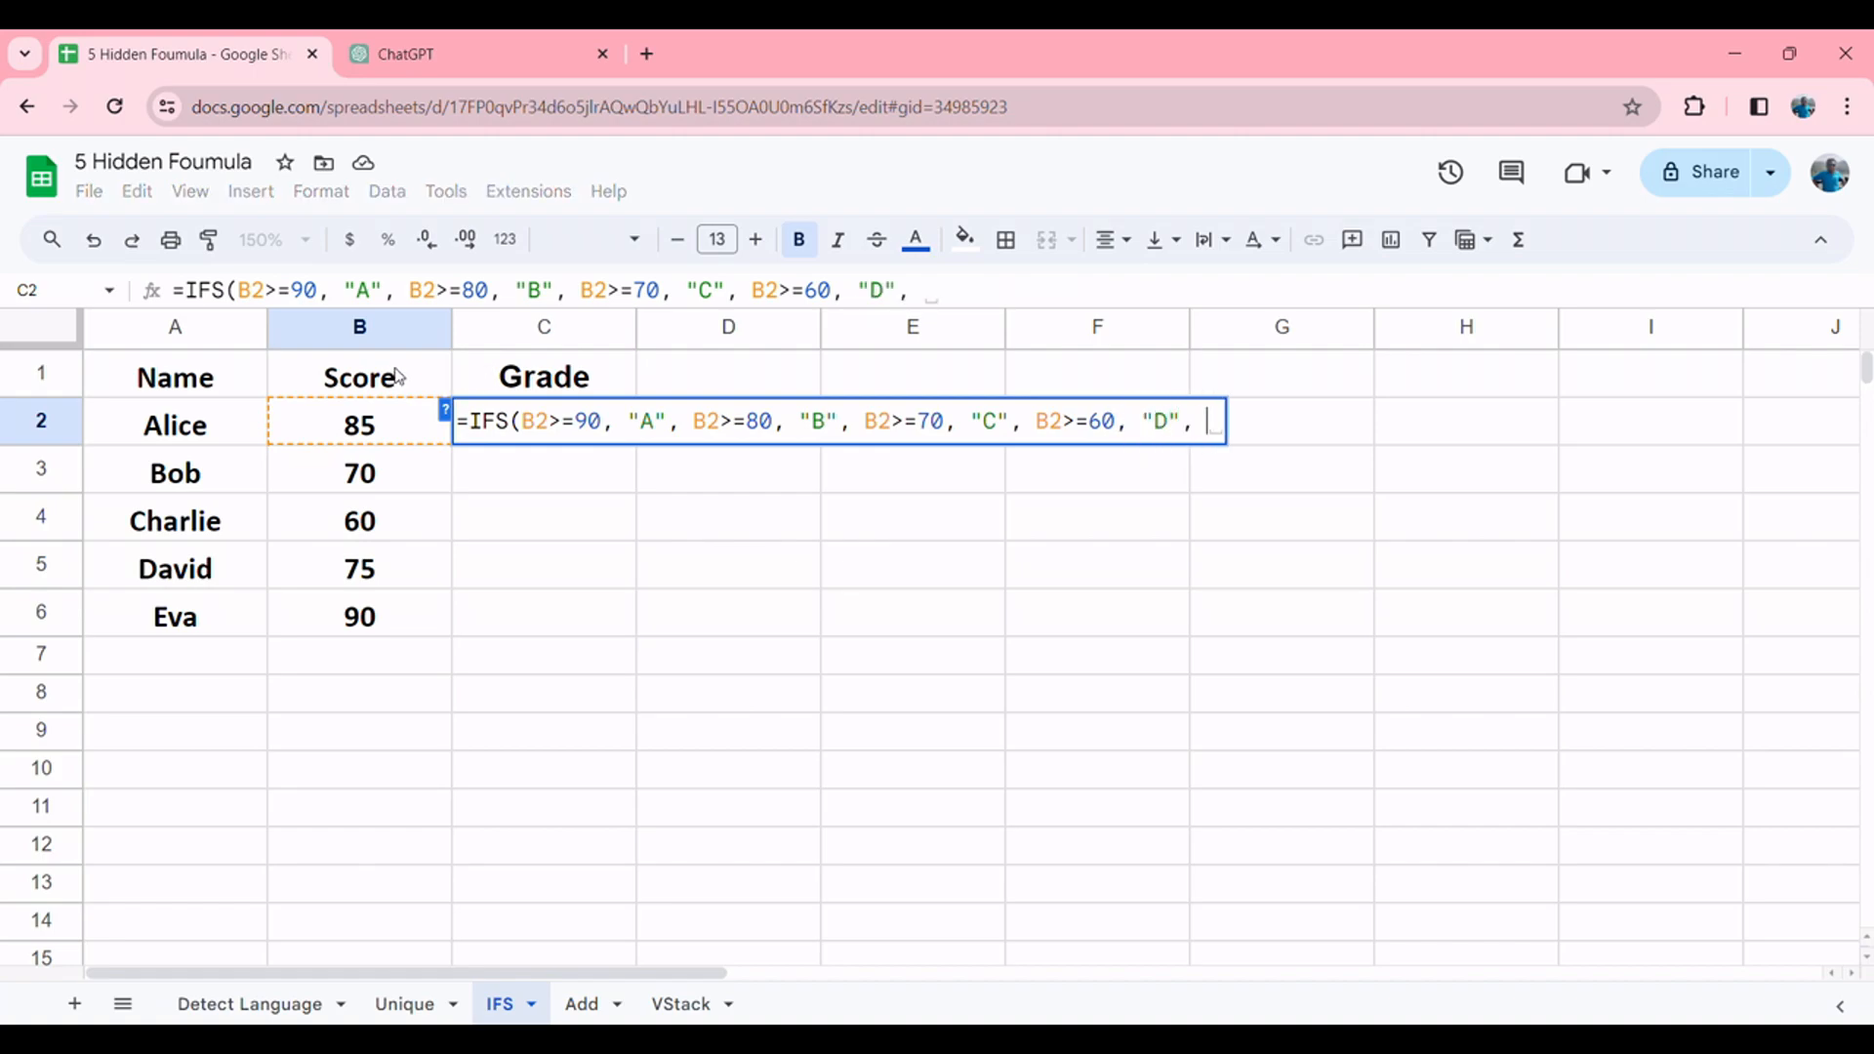
Step: Complete the IFS formula in C2 with "Fail" for B2>=50 and autofill it down to C6
click(360, 424)
text(>)
text(=)
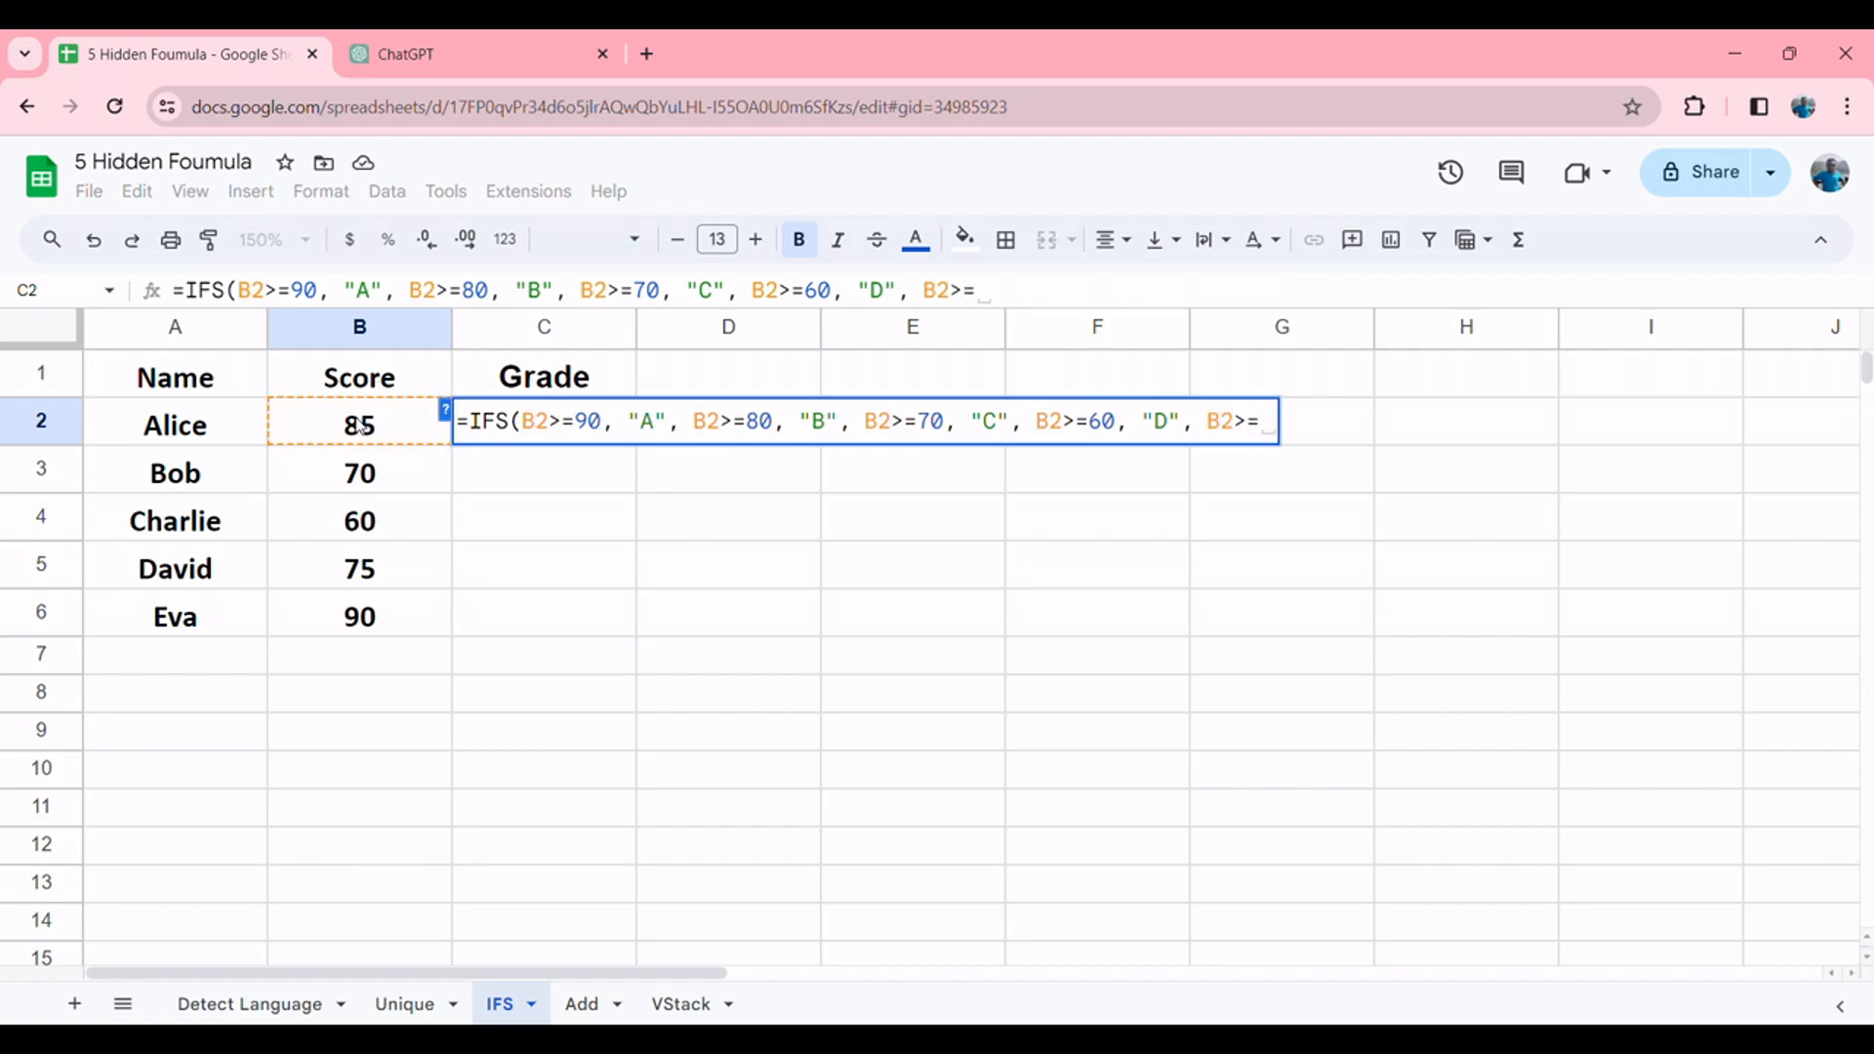
text(50, )
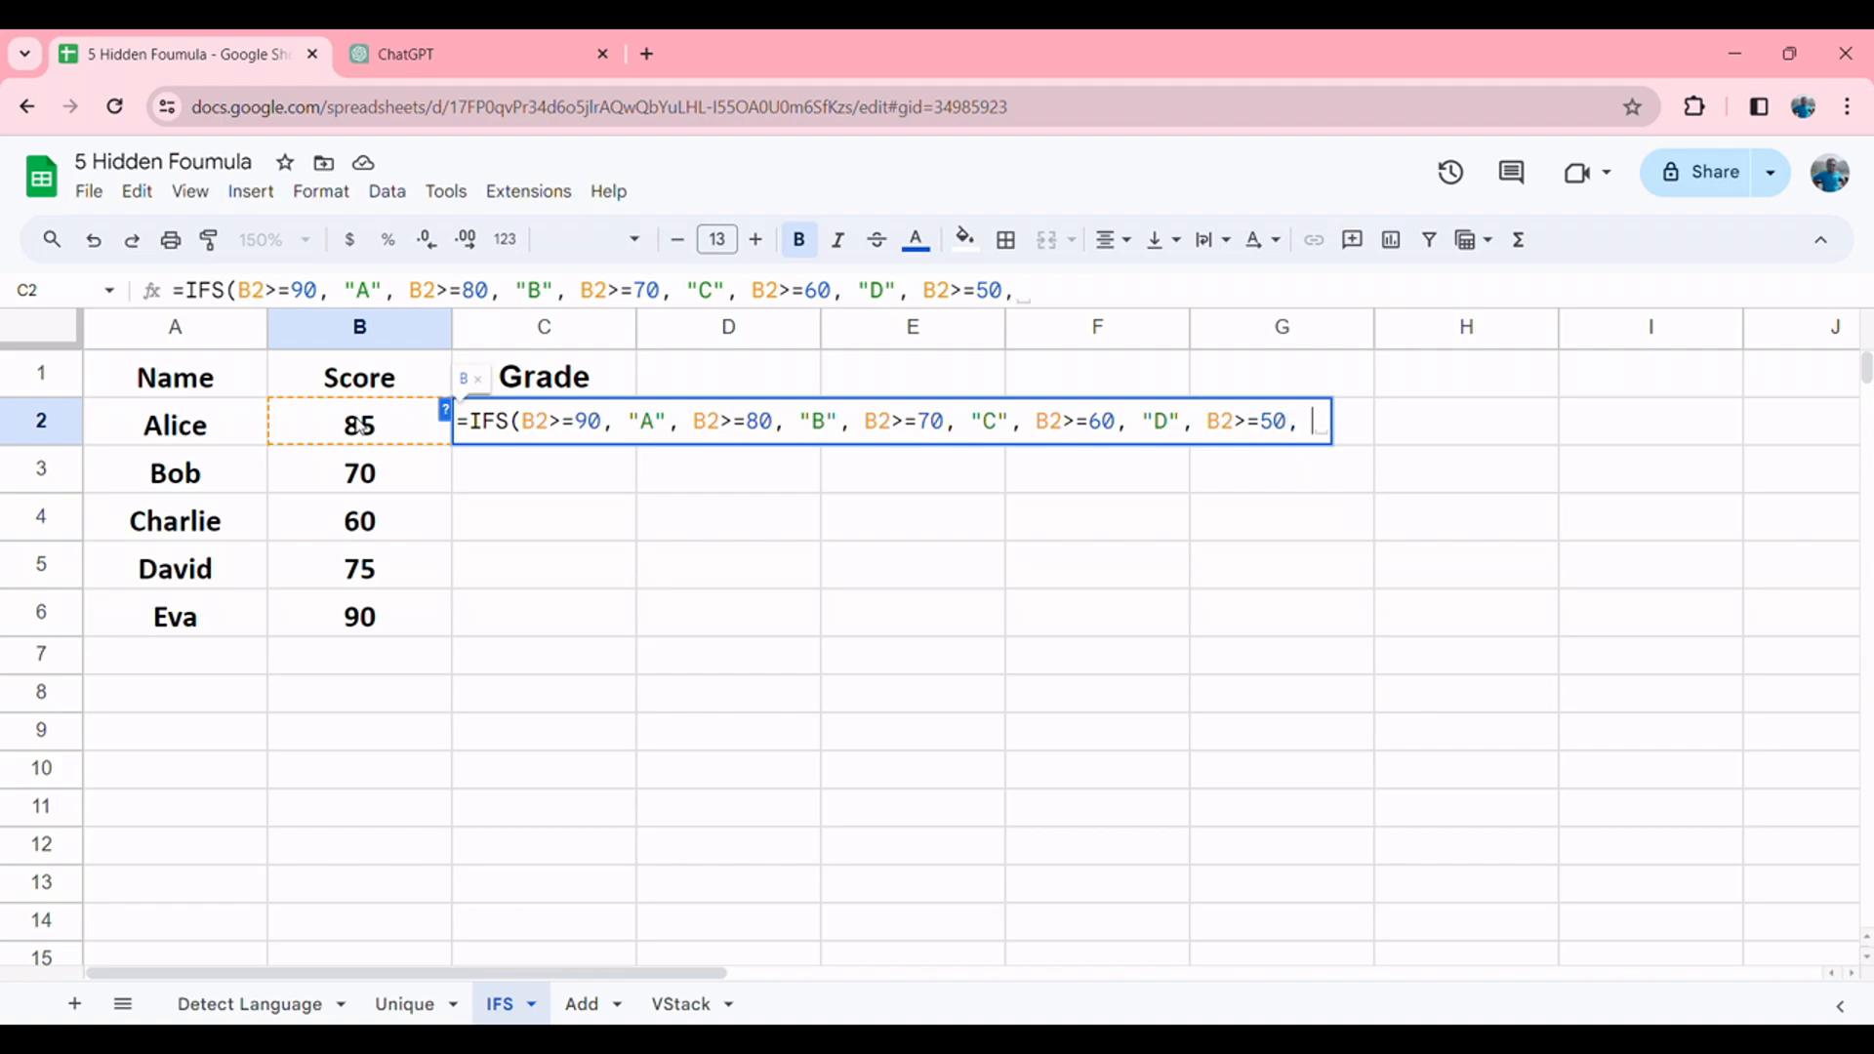
text("Fail")
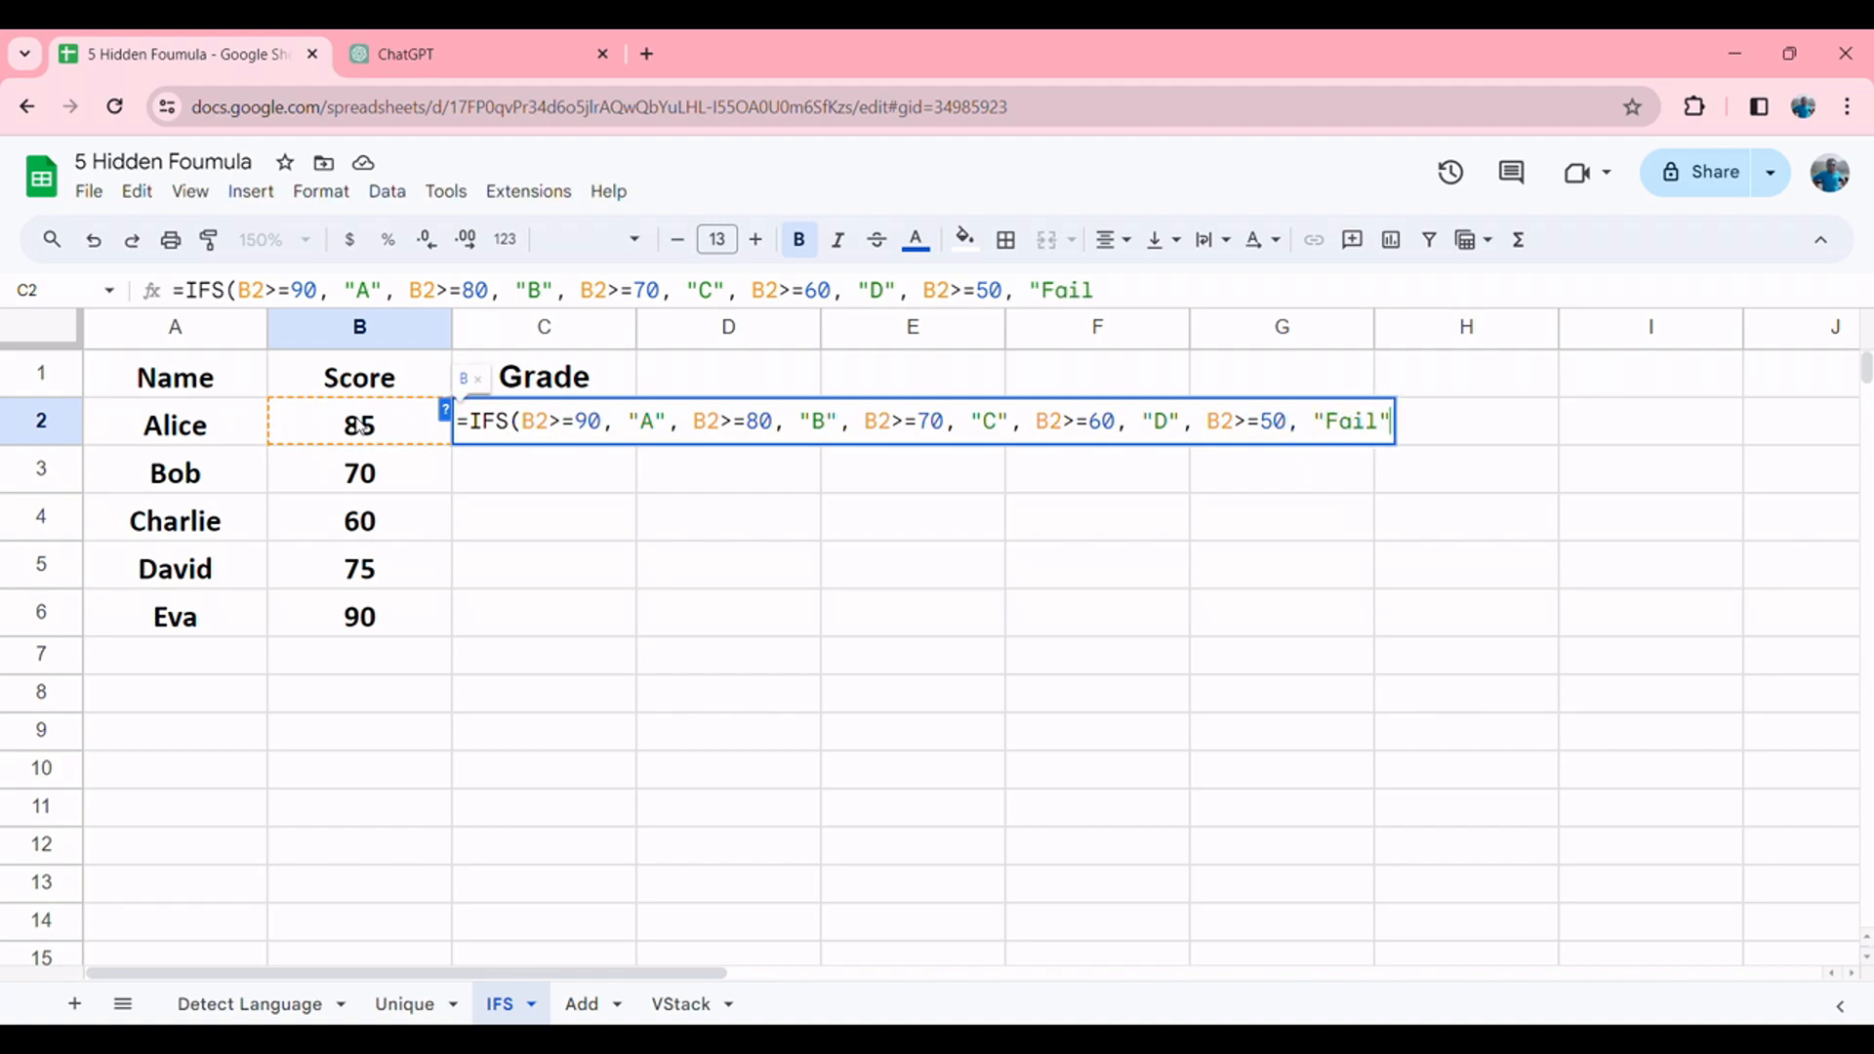
text())
key(Return)
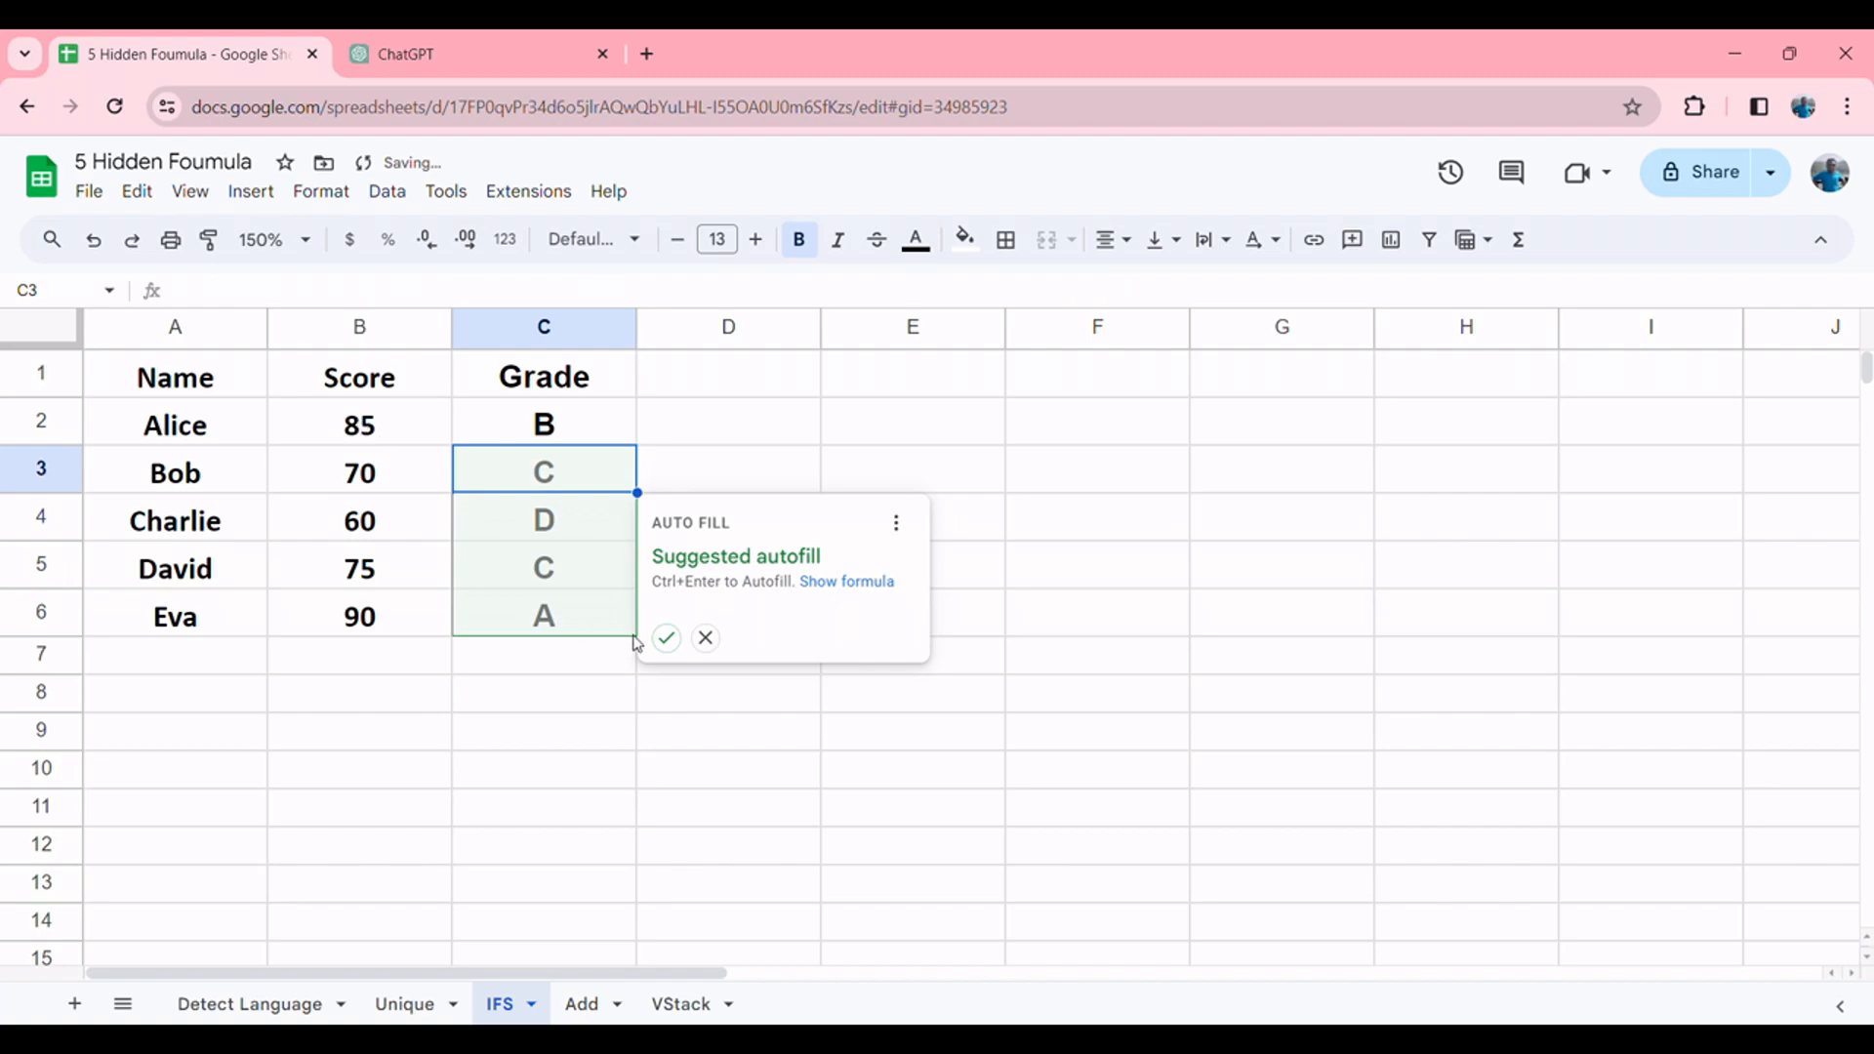
click(668, 639)
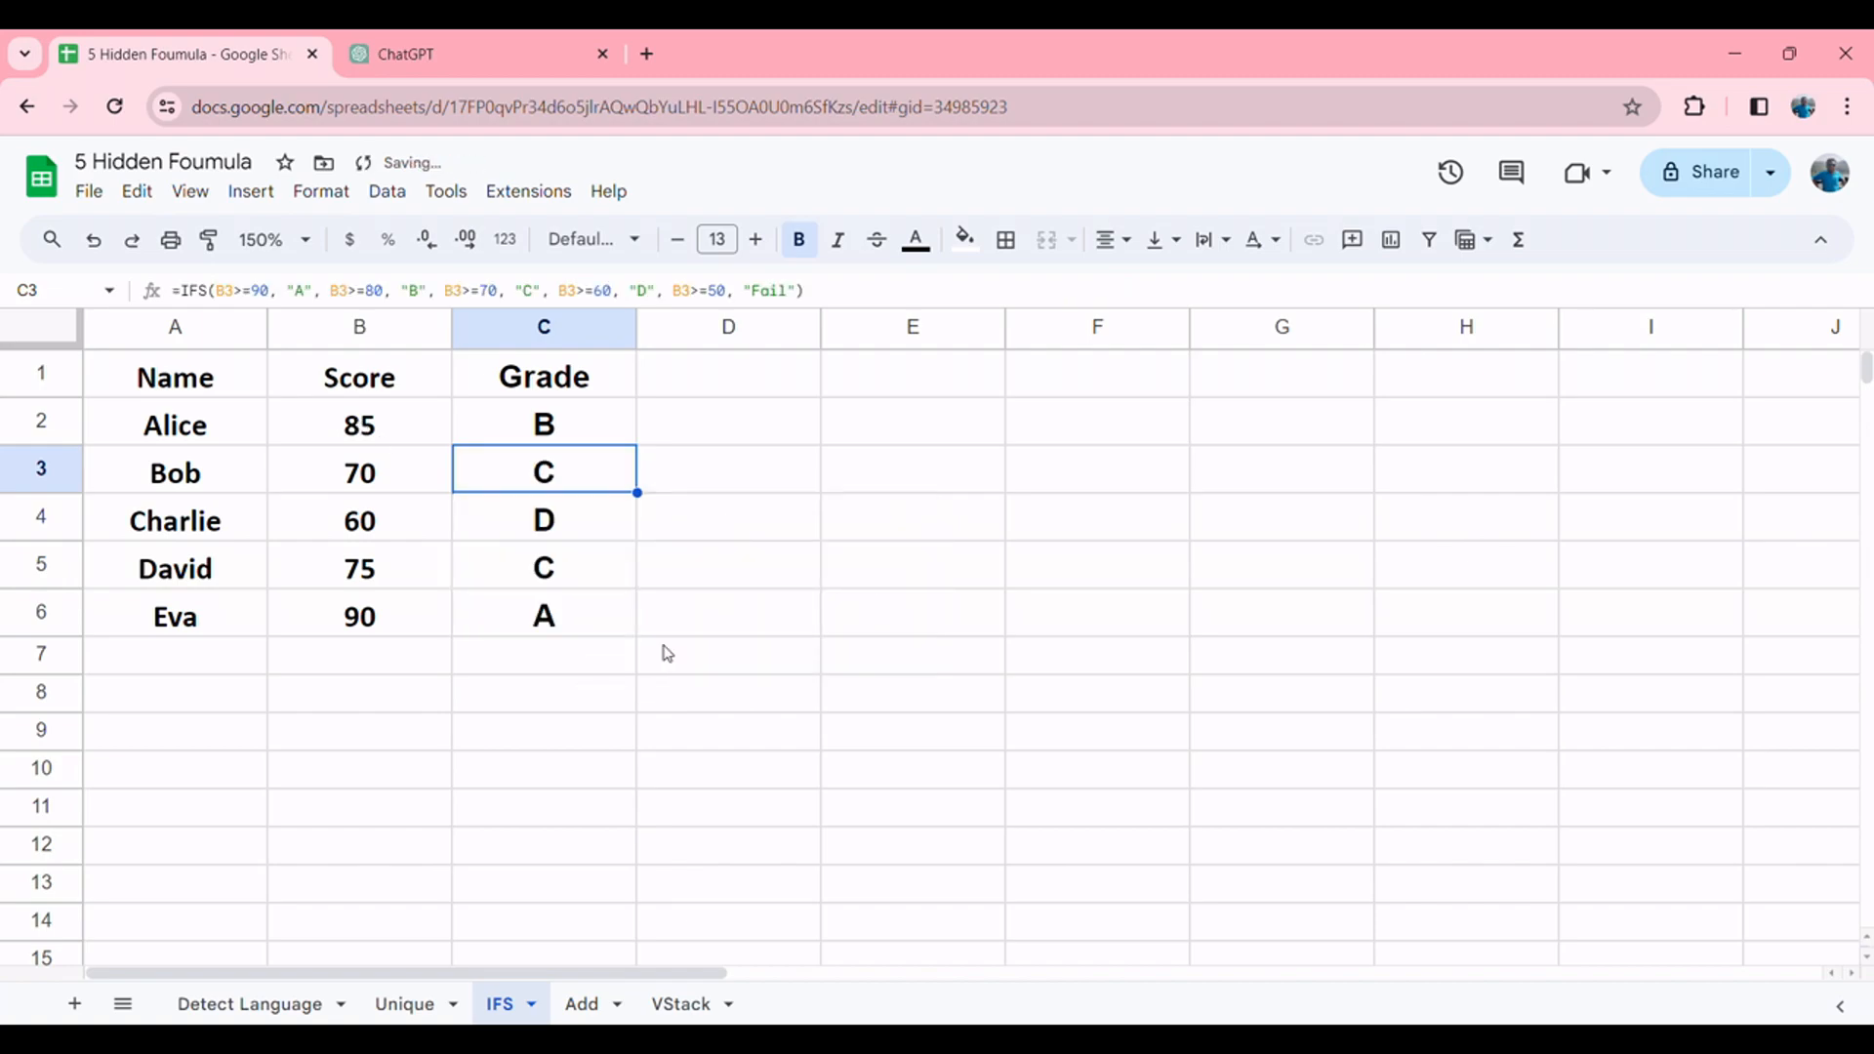
Step: Test the grade formula by setting the score in B4 to 50, and restore it to 60
click(359, 543)
text(50)
key(Tab)
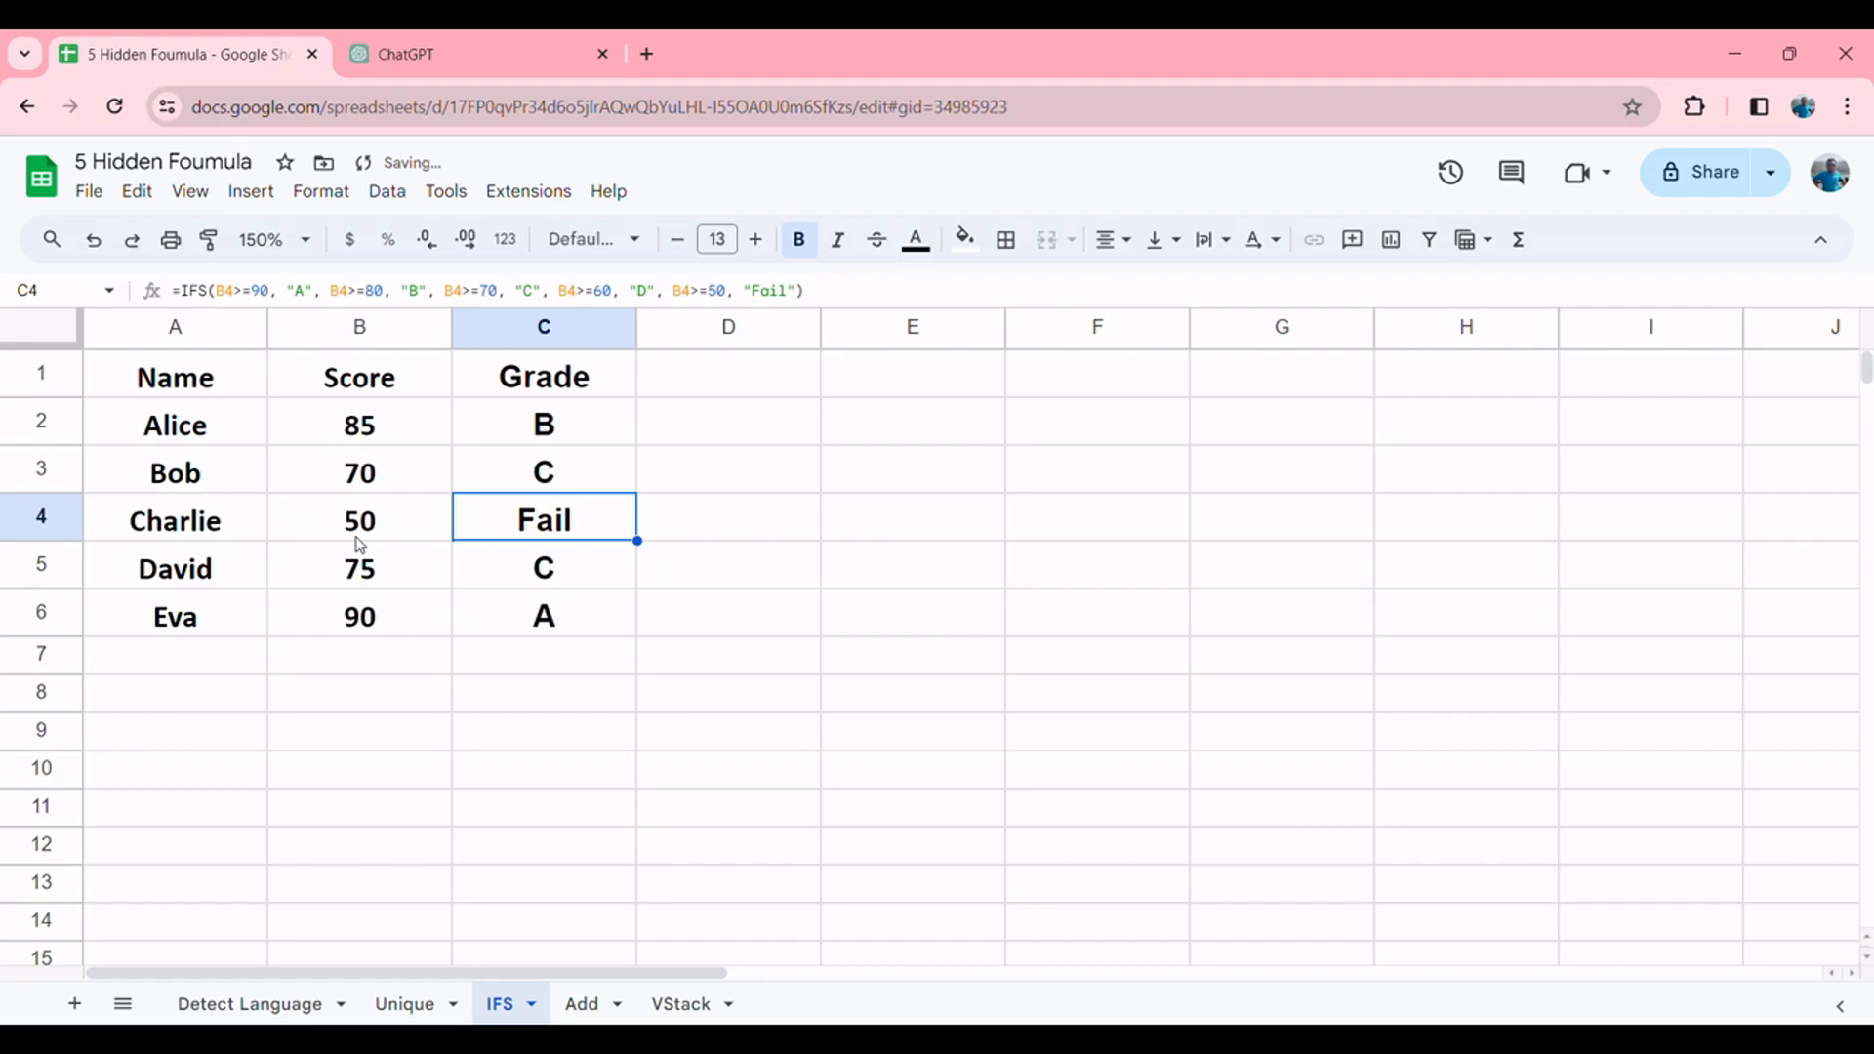
click(357, 538)
text(60)
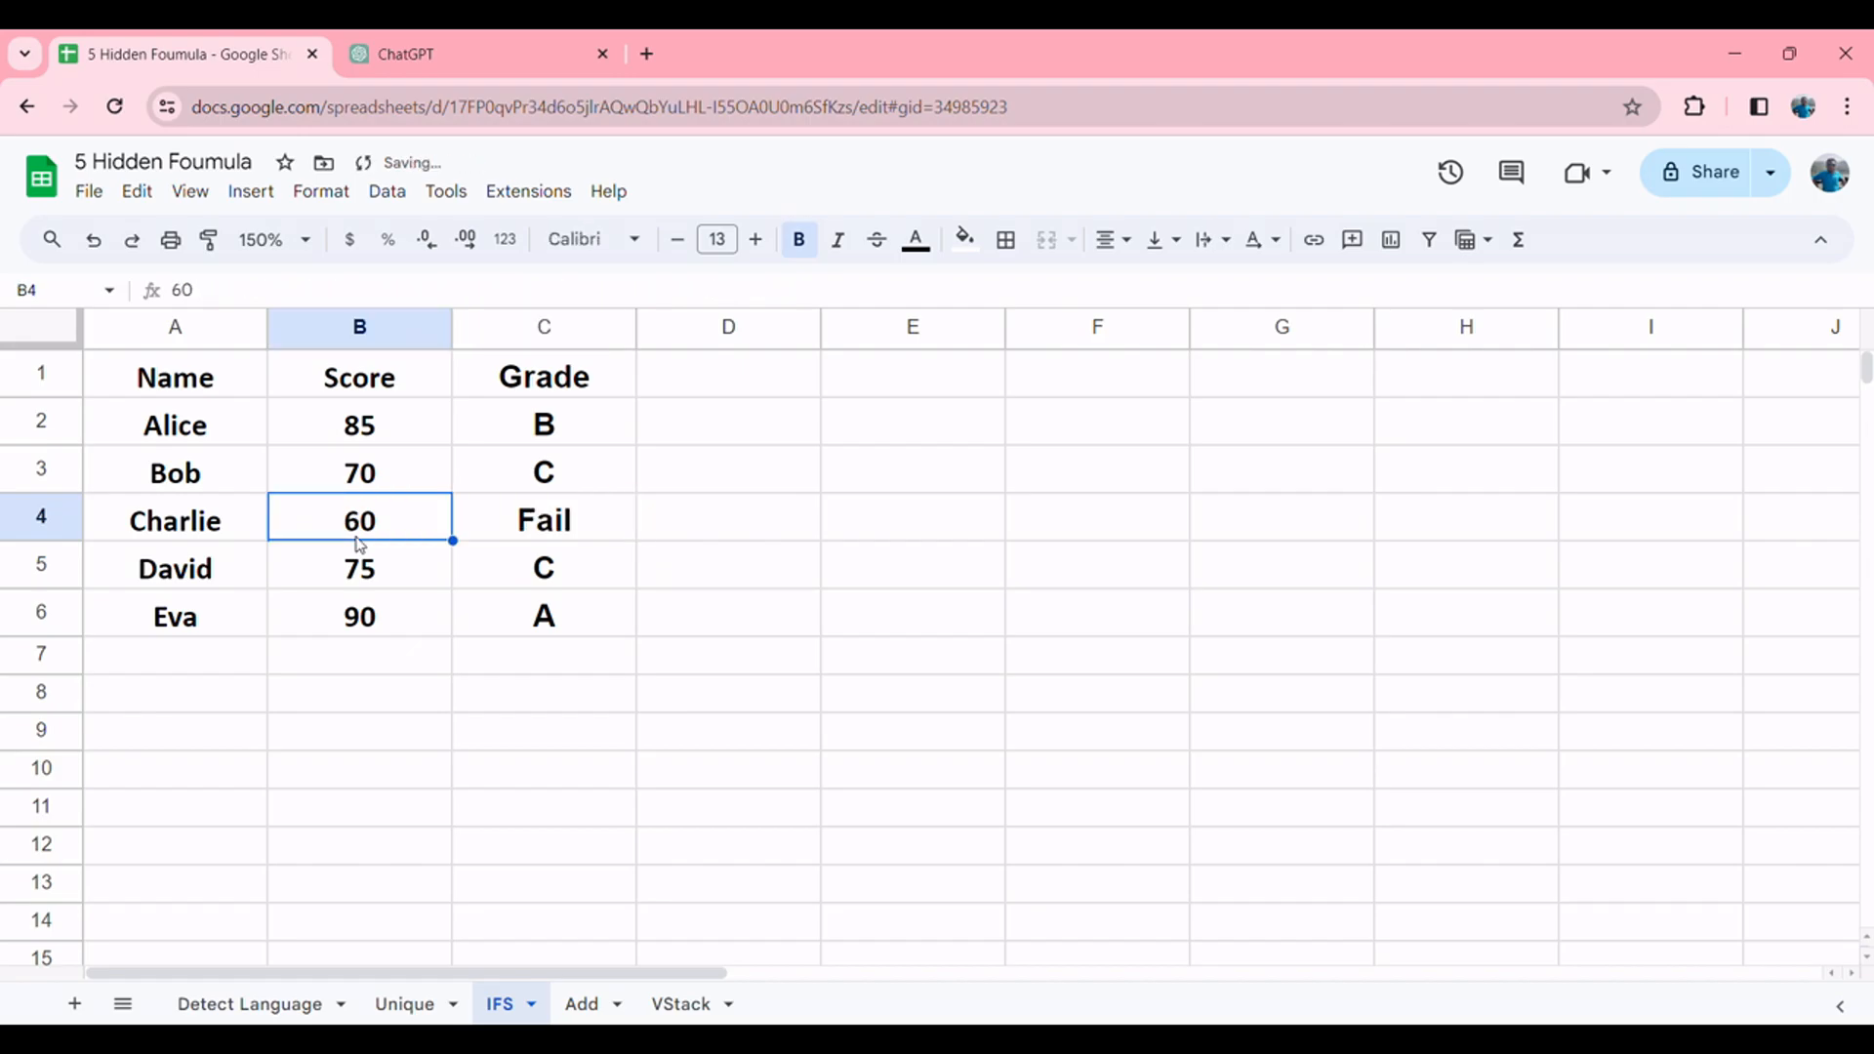
key(Tab)
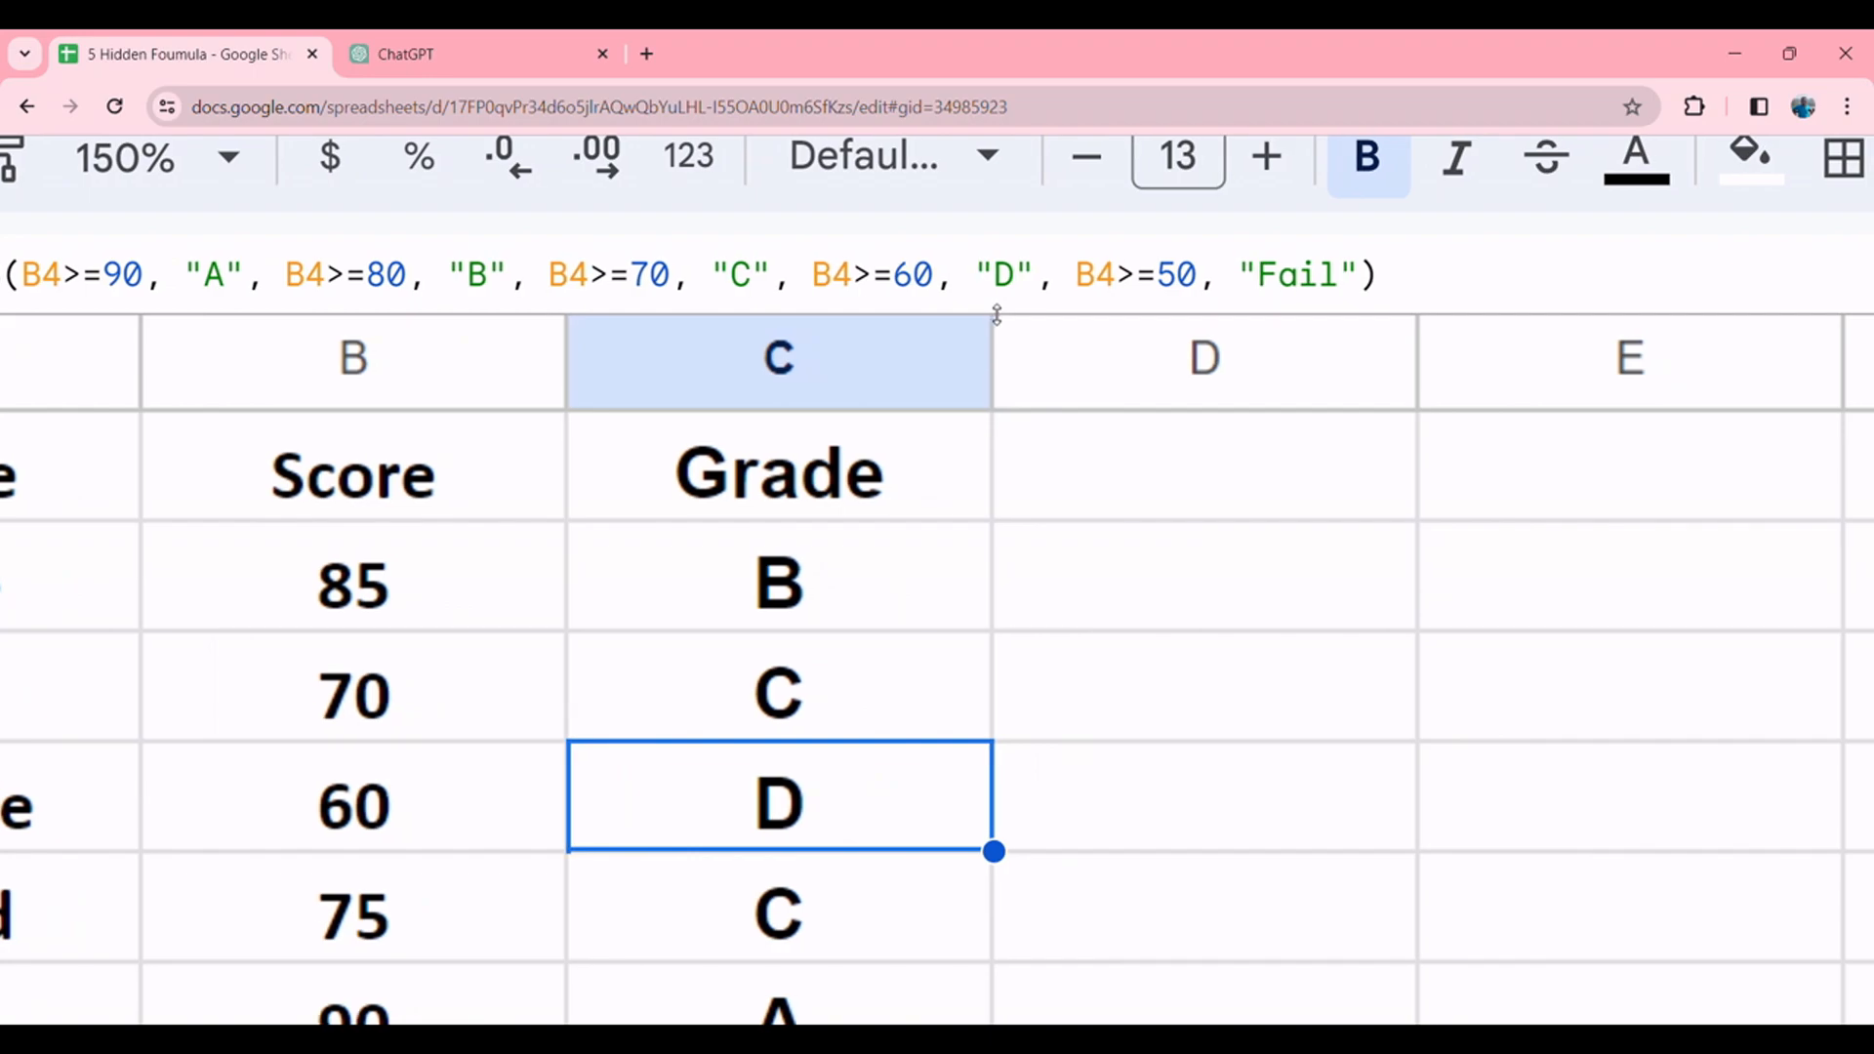
Step: Open the Add sheet and select cell D2 beside the two number columns
scroll(1268, 334, down, 3)
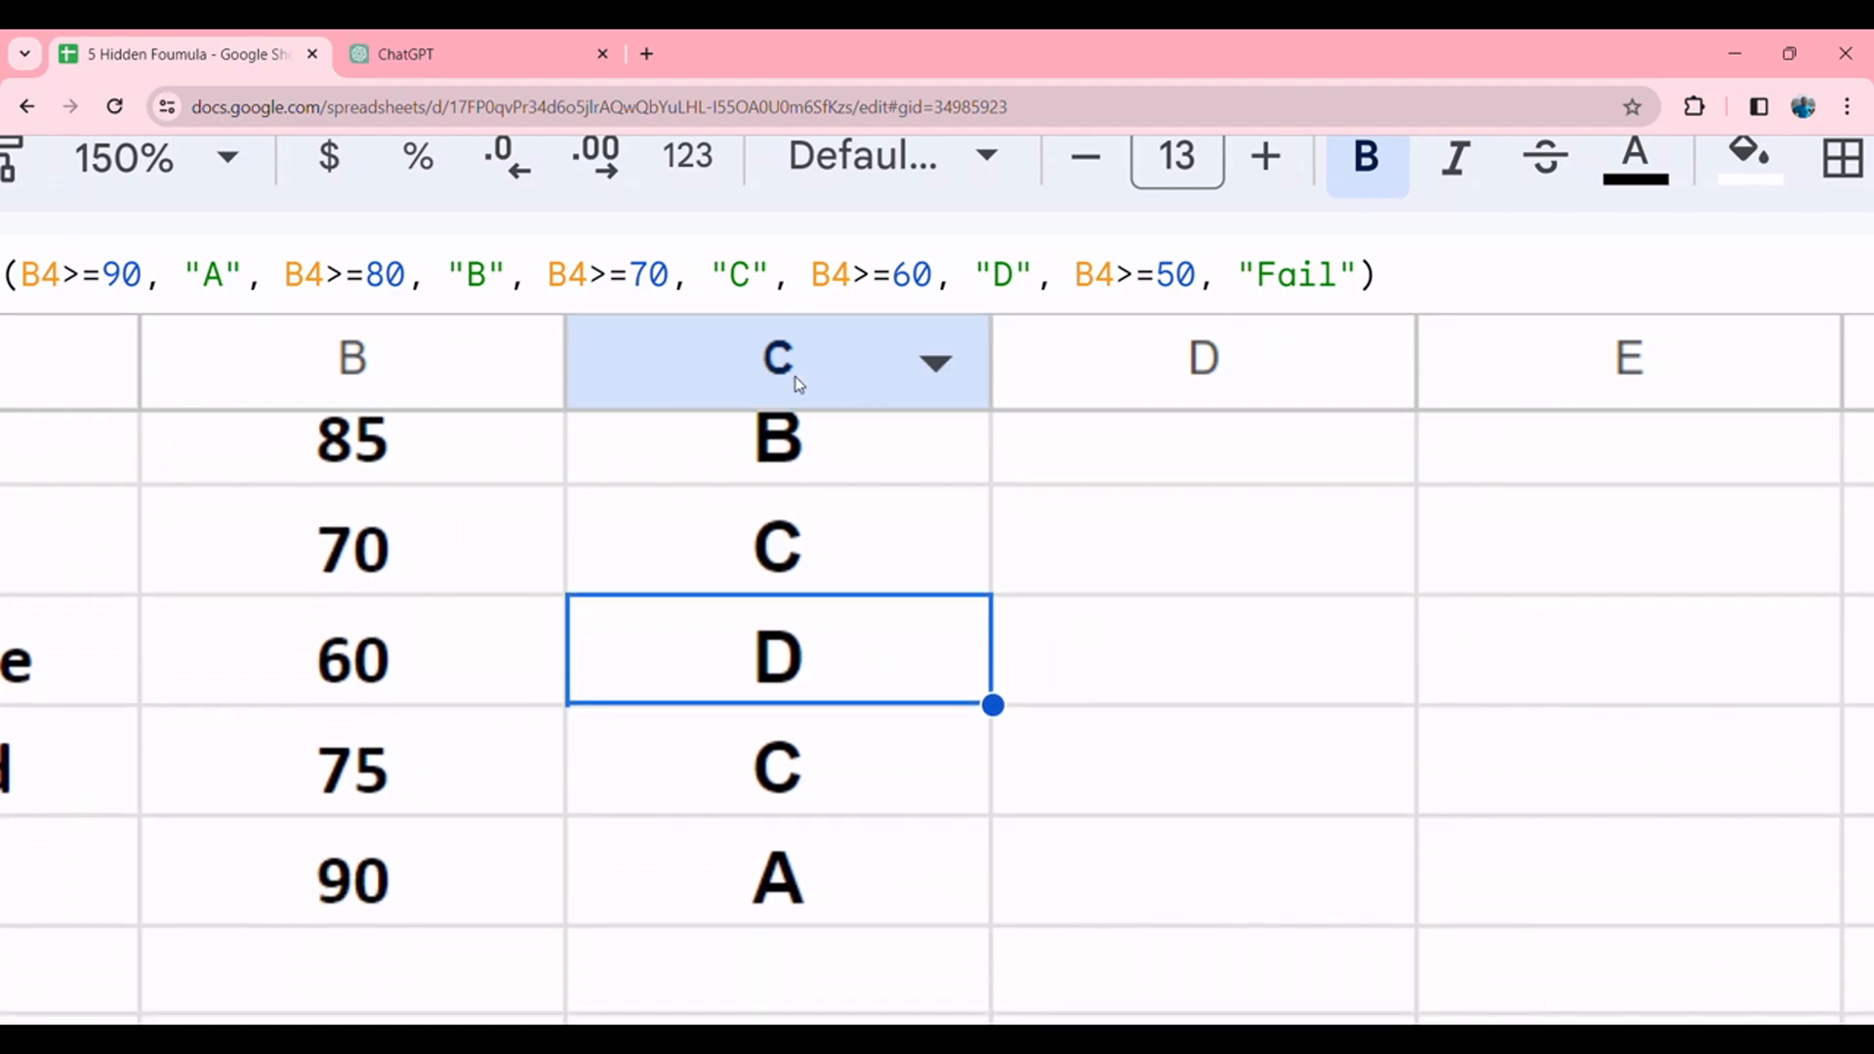
scroll(634, 408, down, 3)
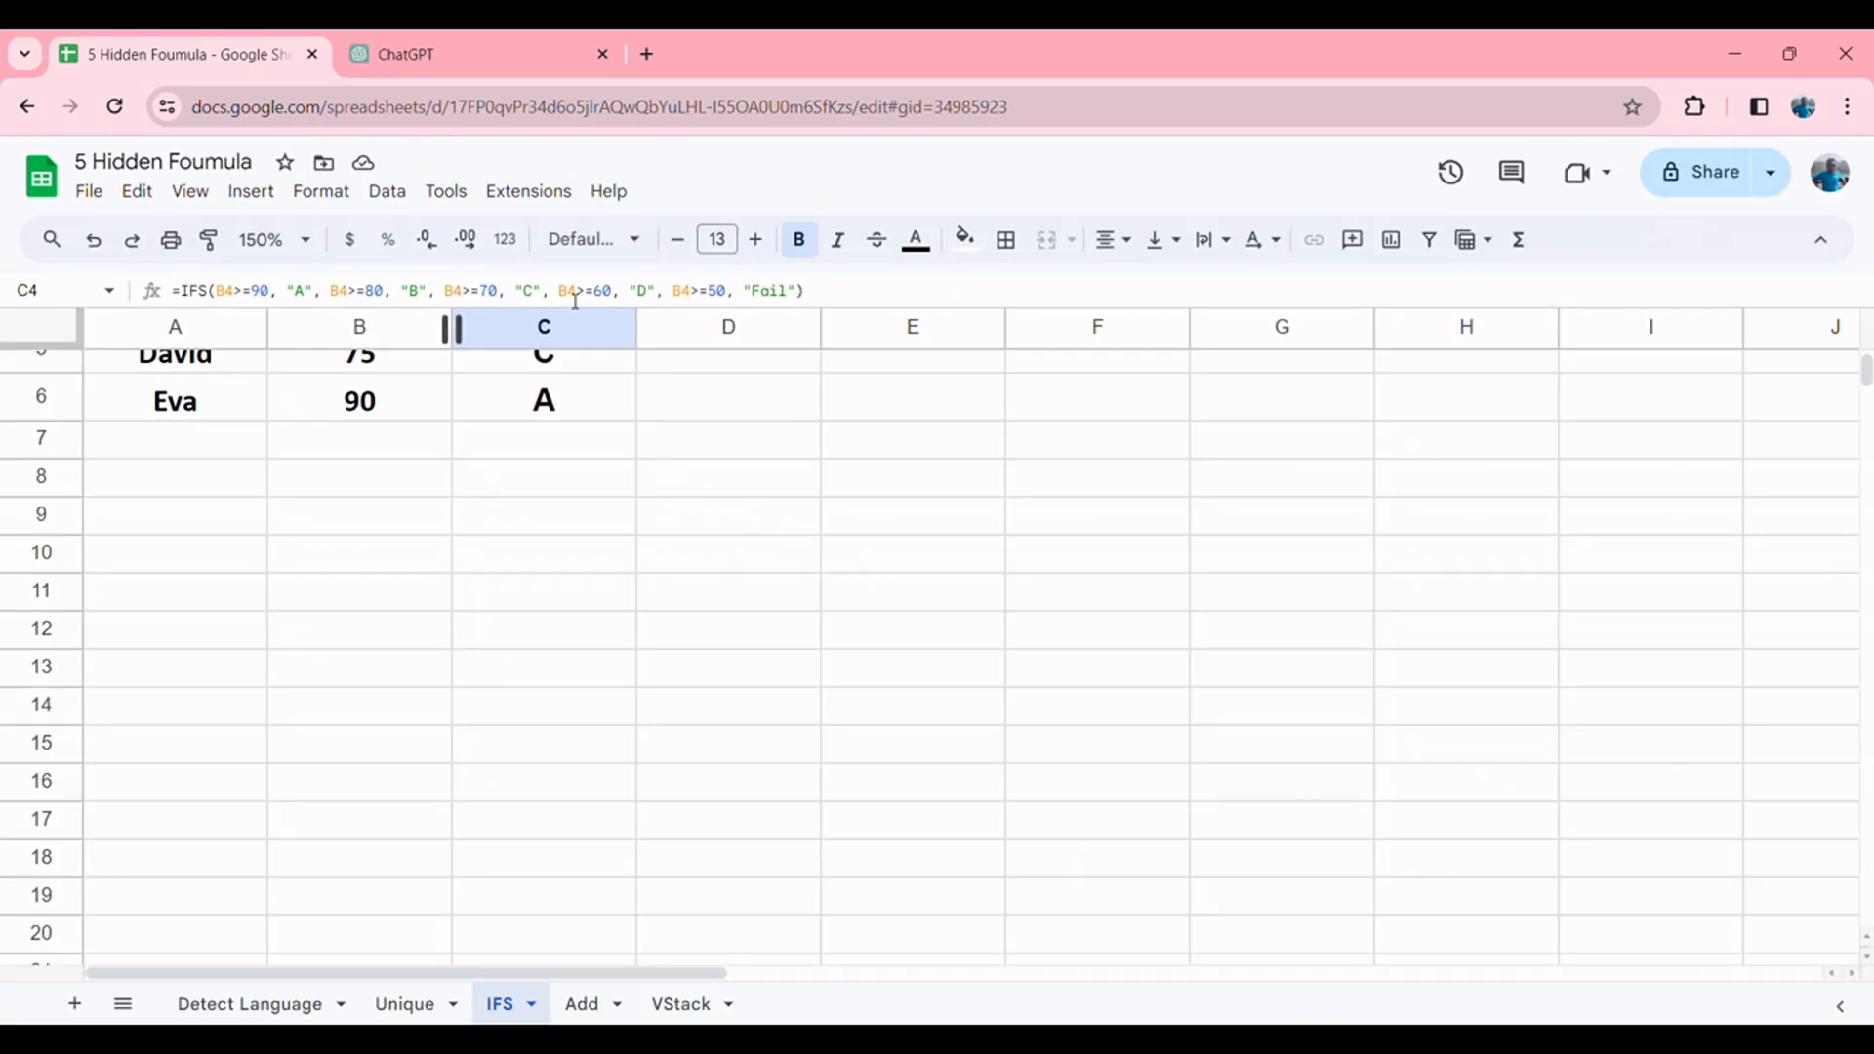
click(586, 1004)
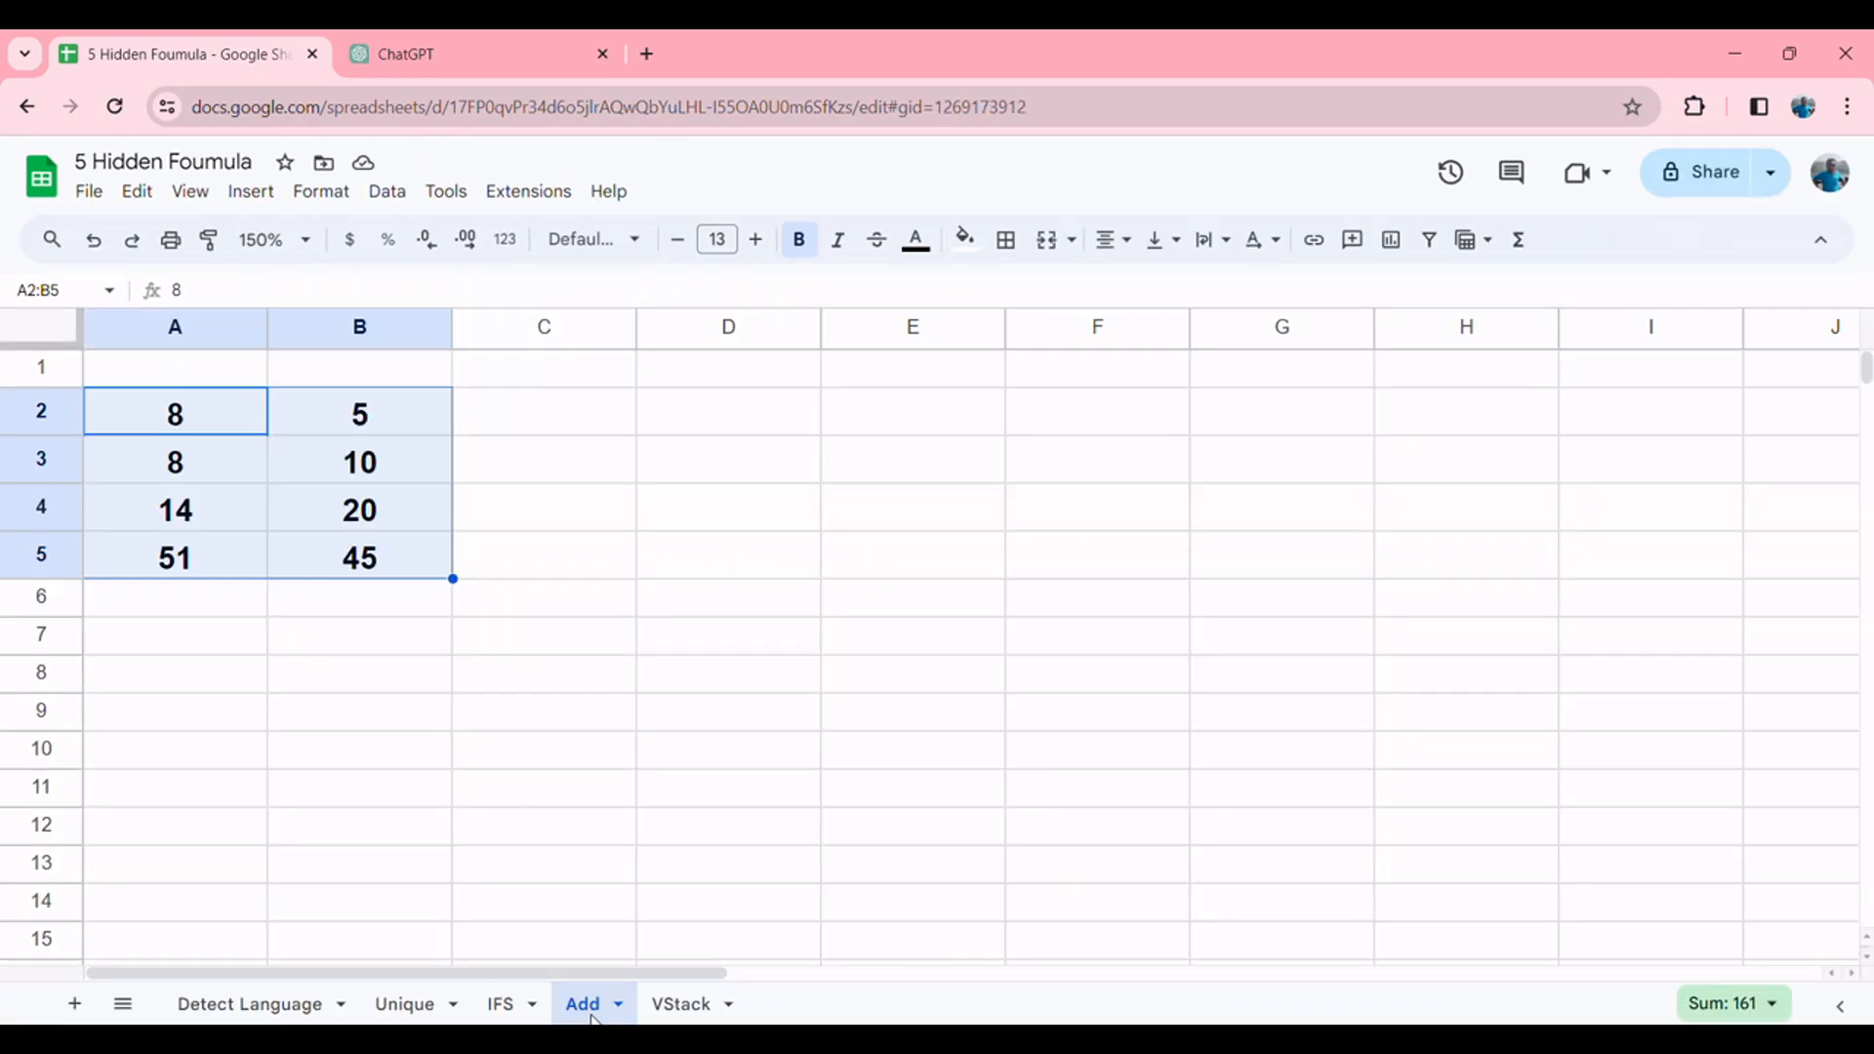
click(319, 674)
click(166, 424)
key(Right)
key(Right)
key(Right)
key(Right)
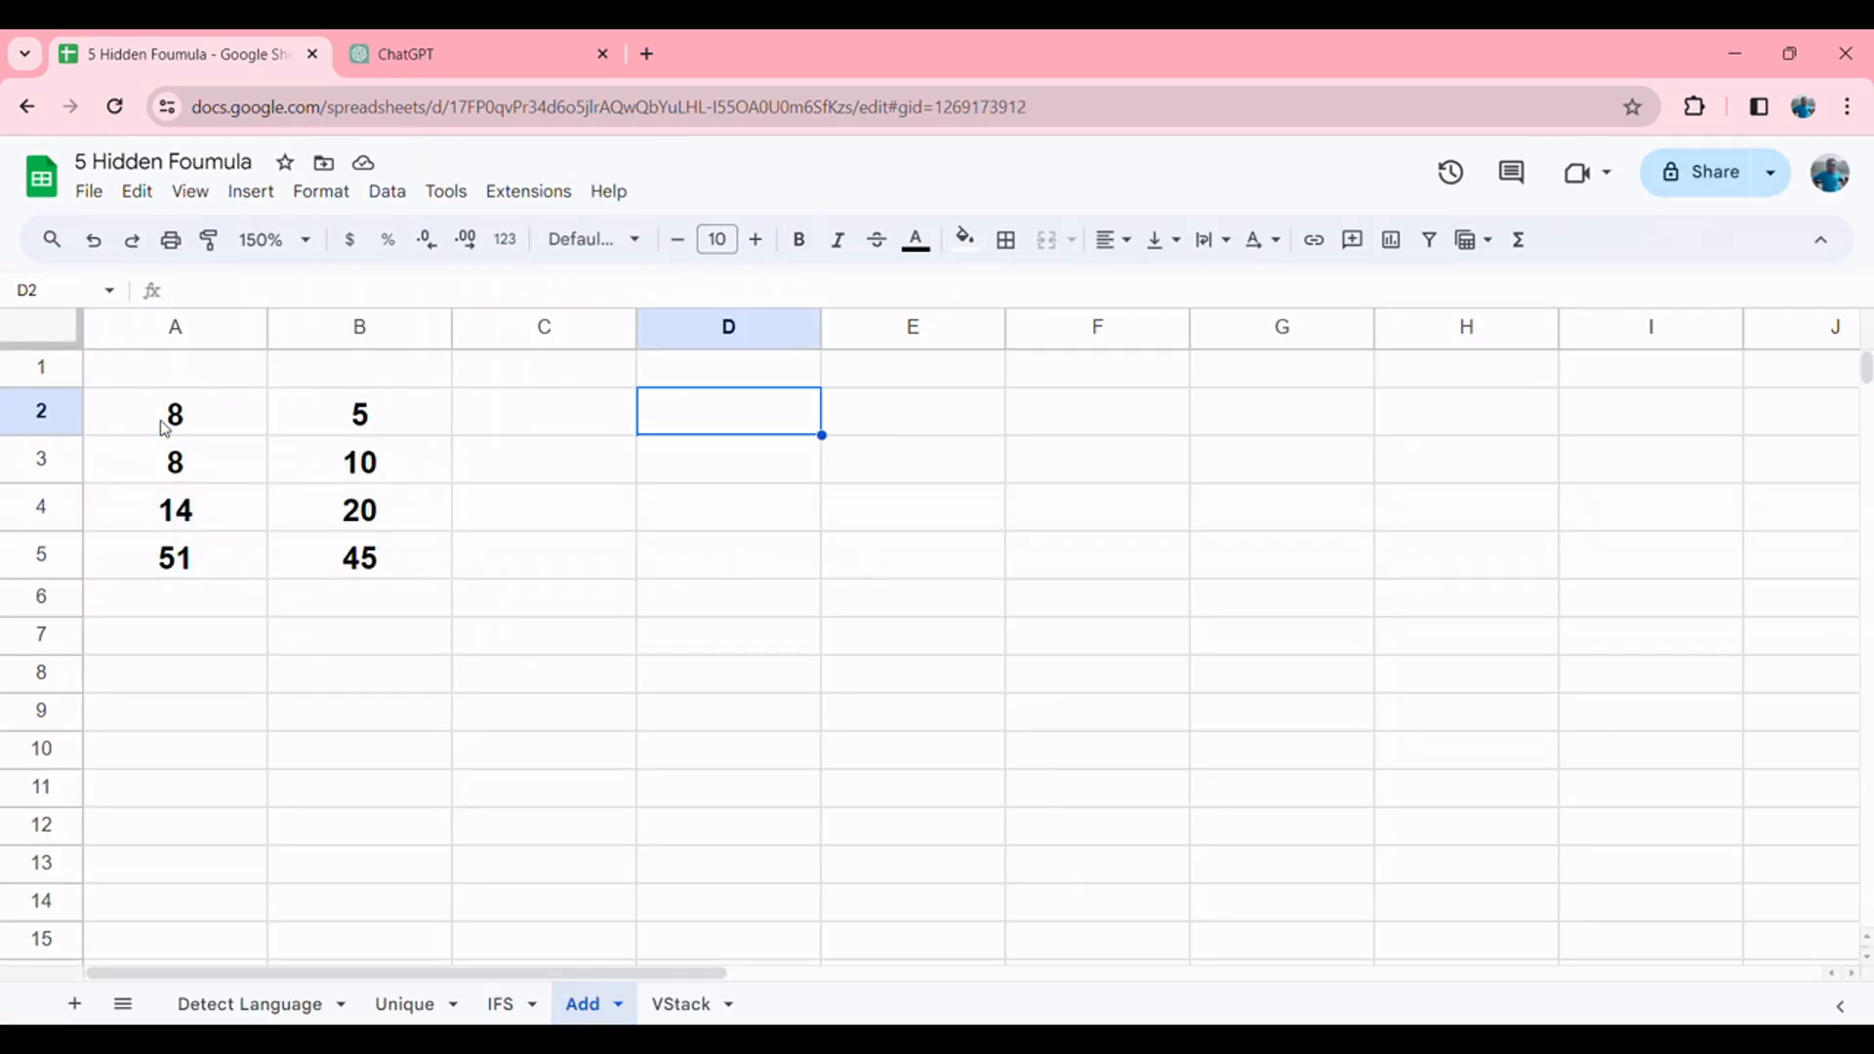
key(Left)
key(Left)
key(Right)
Step: Enter the plain addition =A2+B2 in D2 and clear the cell again
text(=)
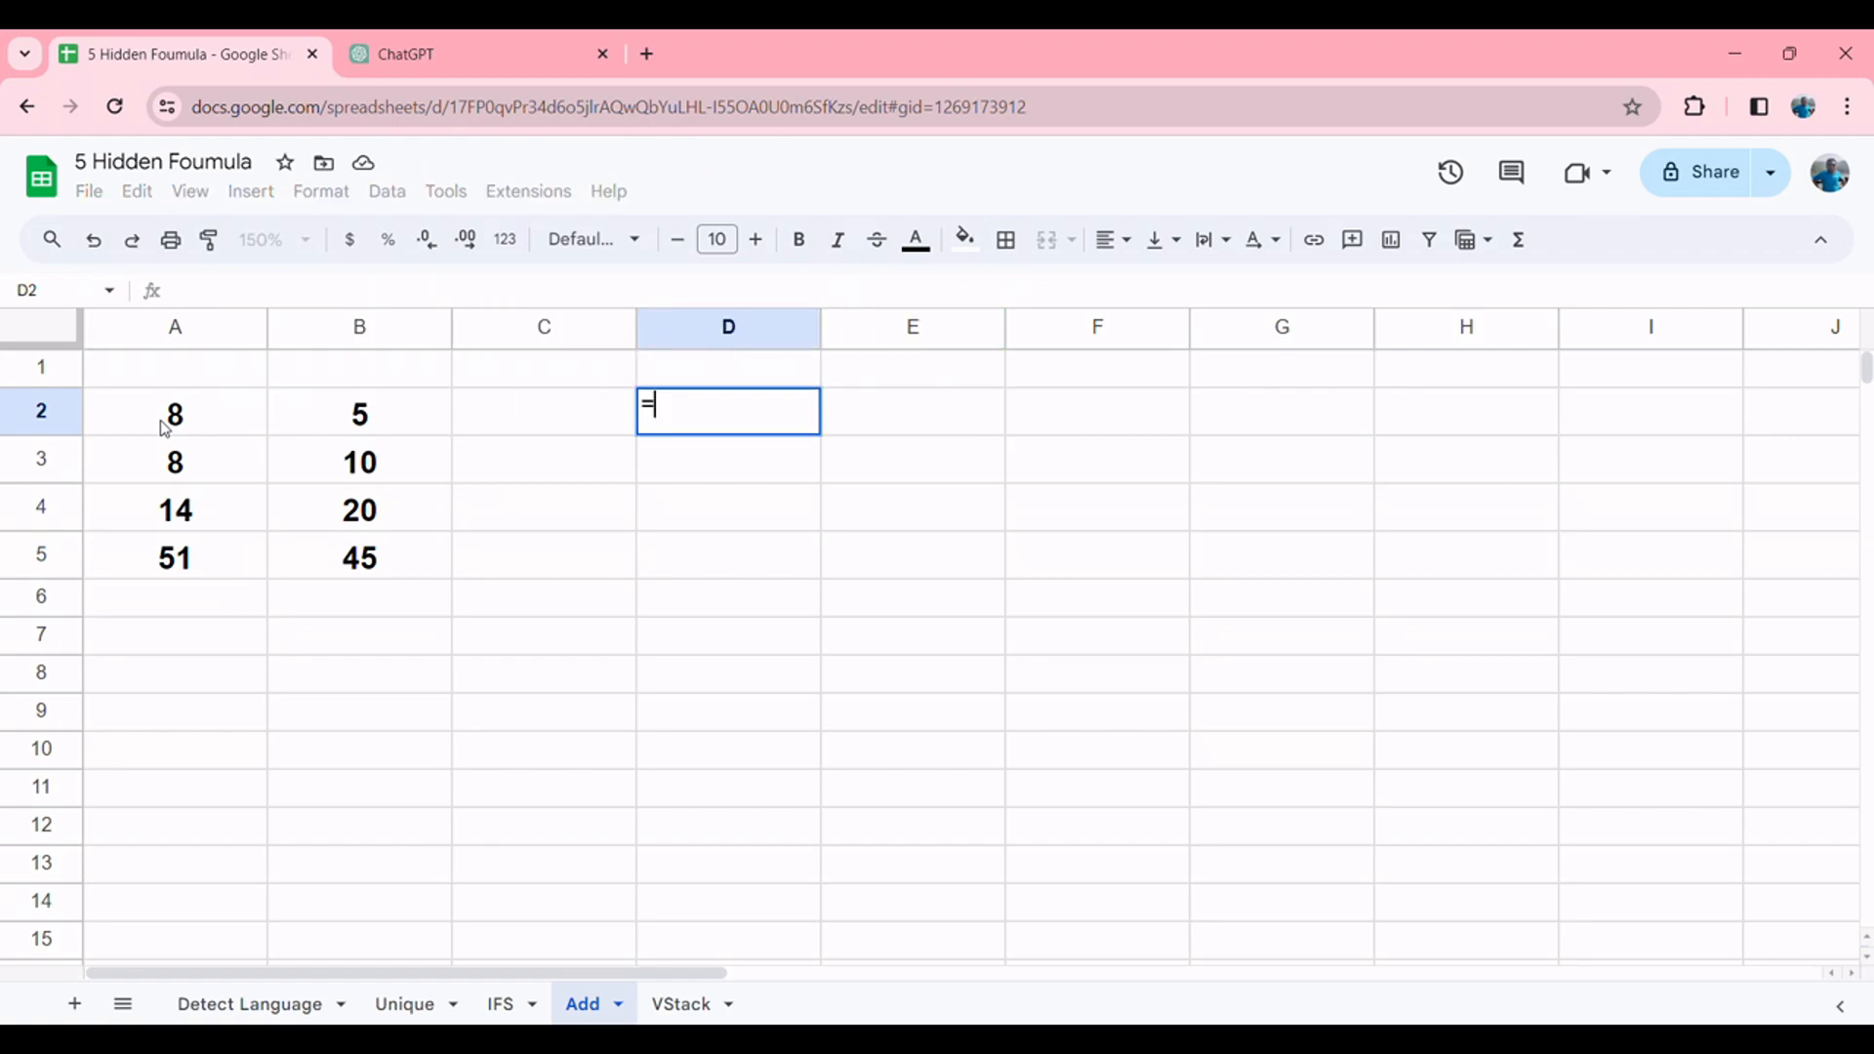
click(180, 426)
text(+)
click(298, 432)
key(Return)
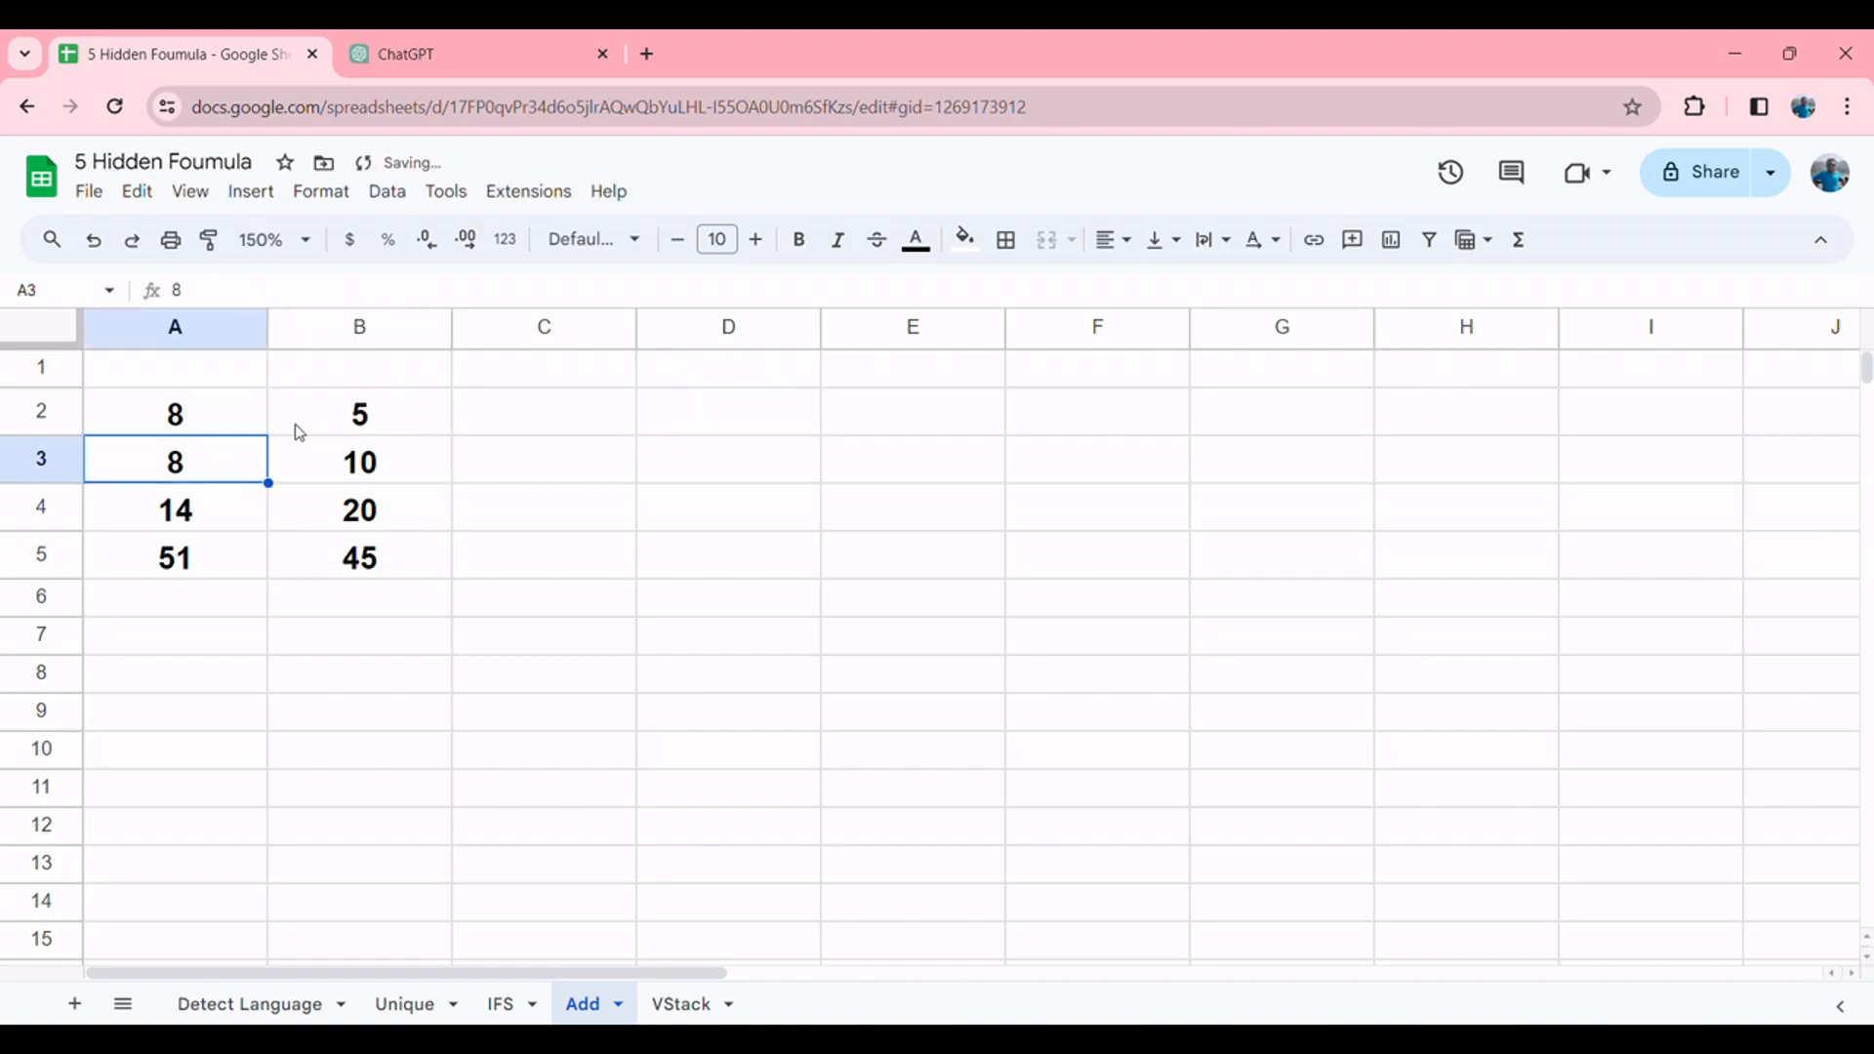
click(705, 421)
key(Delete)
key(Right)
key(Left)
key(Left)
key(Left)
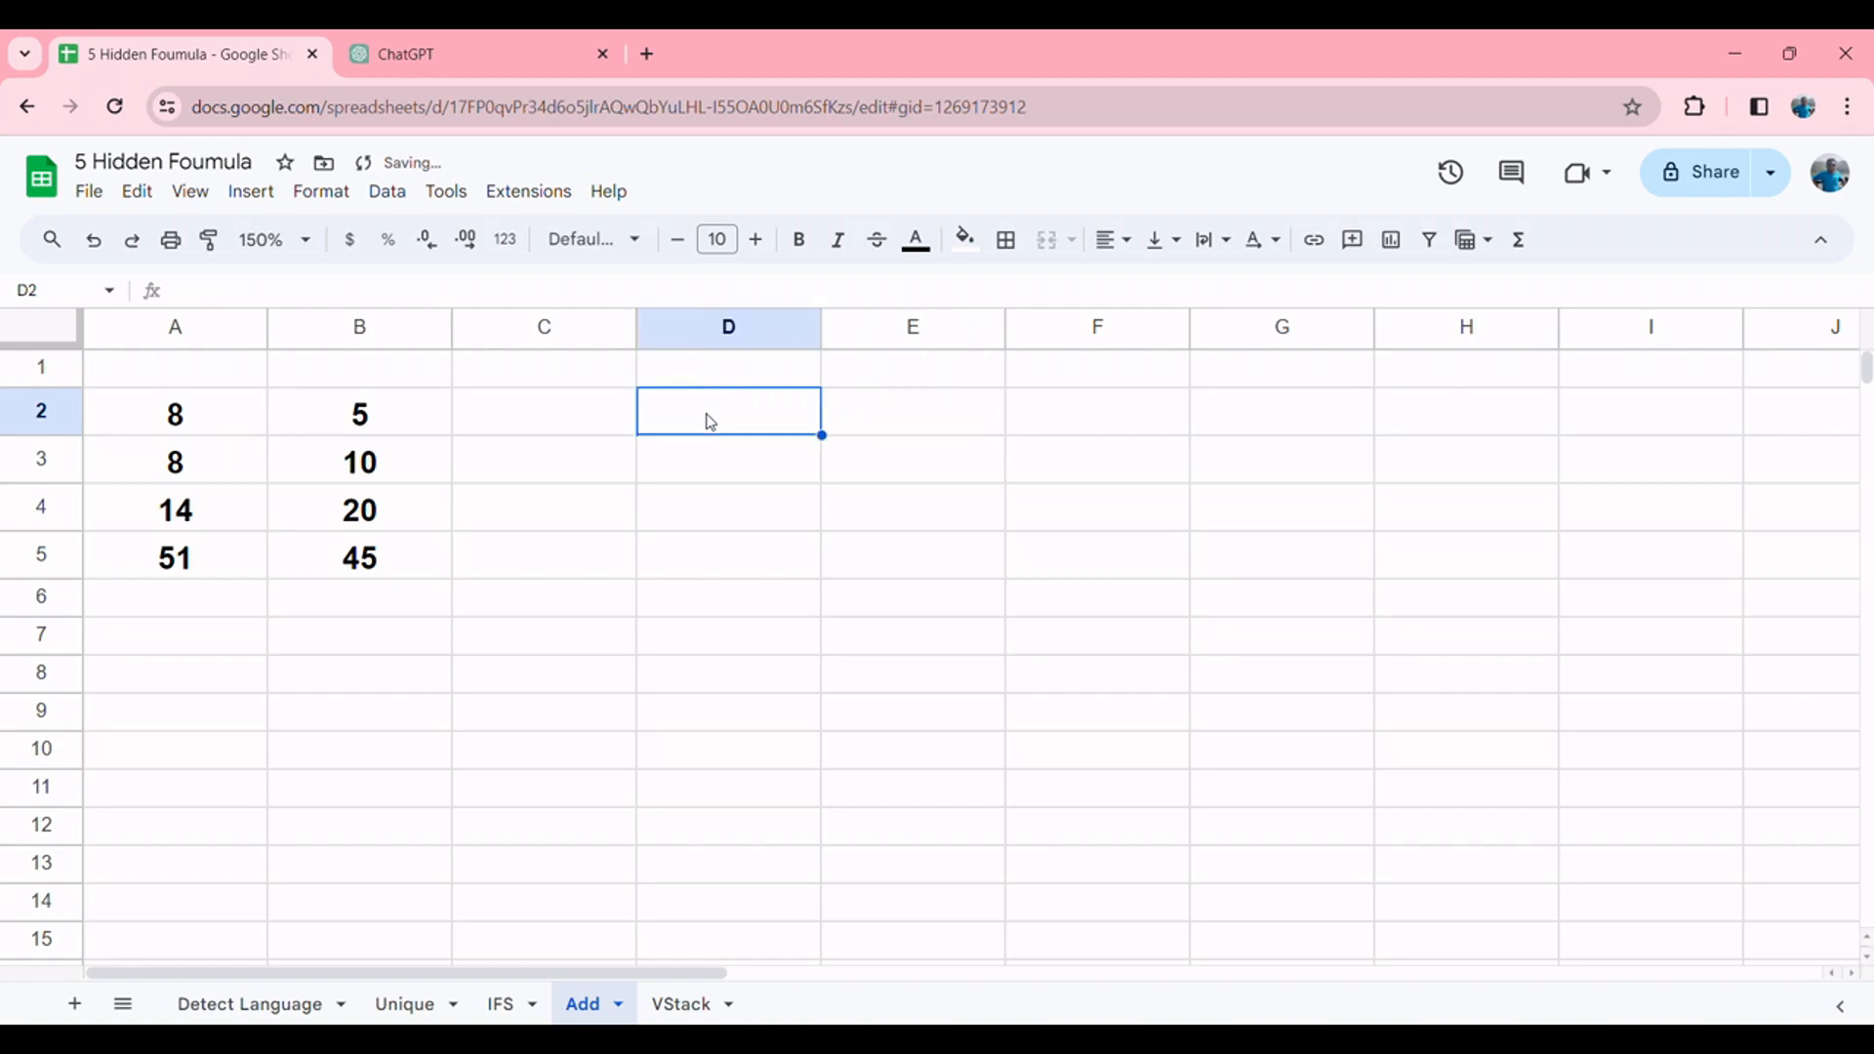
Step: Enter the formula =ADD(A2,B2) in D2 to sum the first row's two numbers
key(Right)
key(Right)
text(=add)
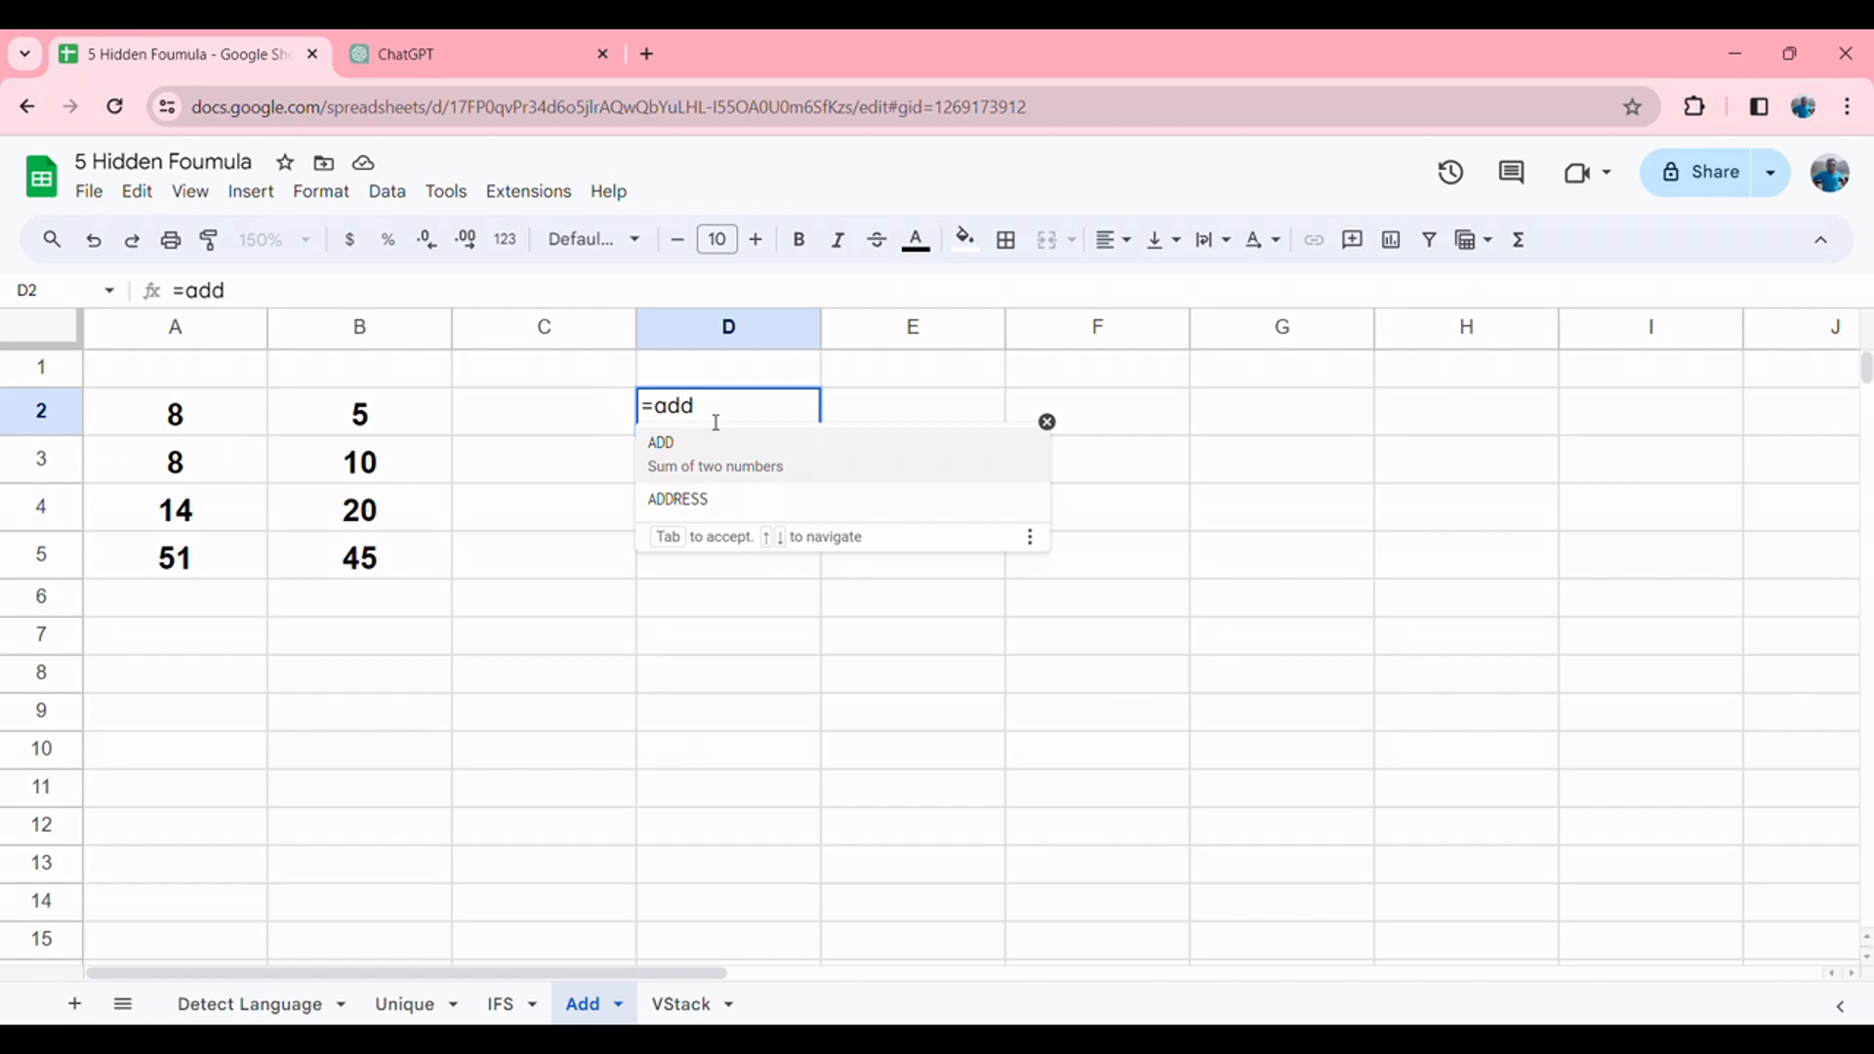
key(Tab)
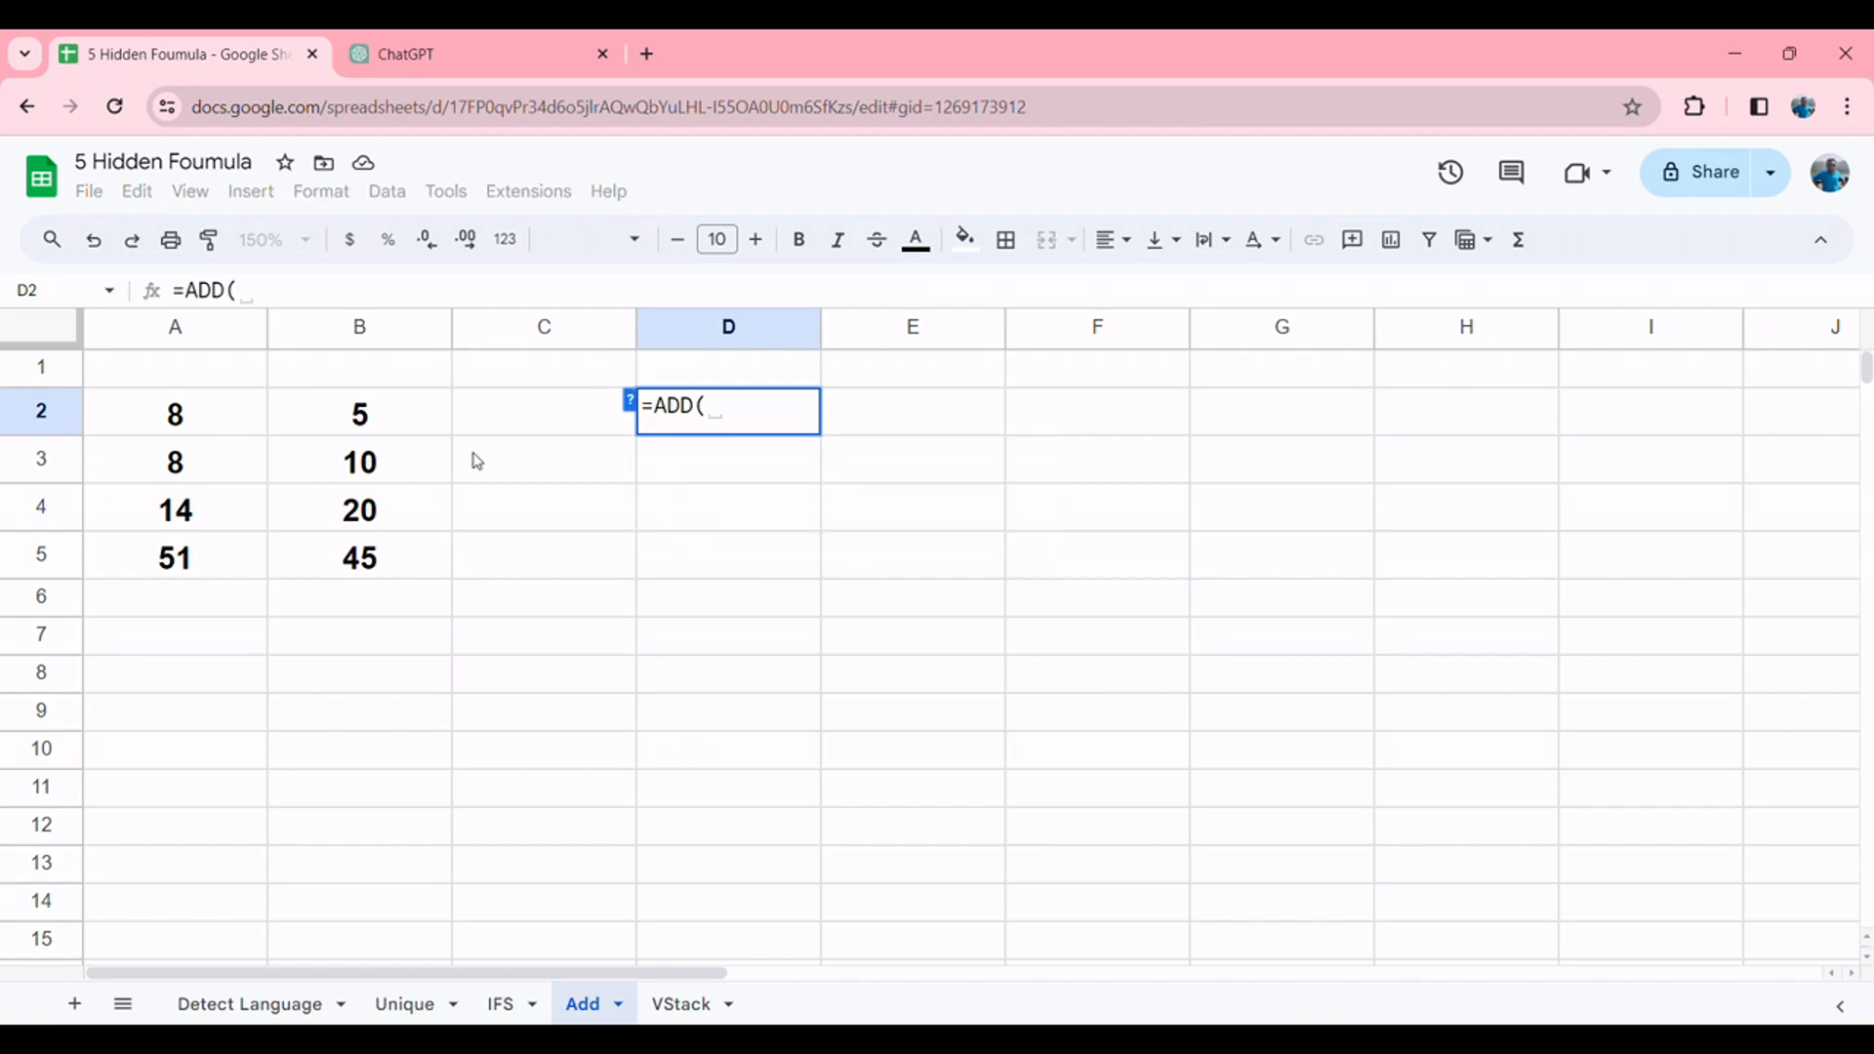
click(198, 433)
text(,)
click(326, 423)
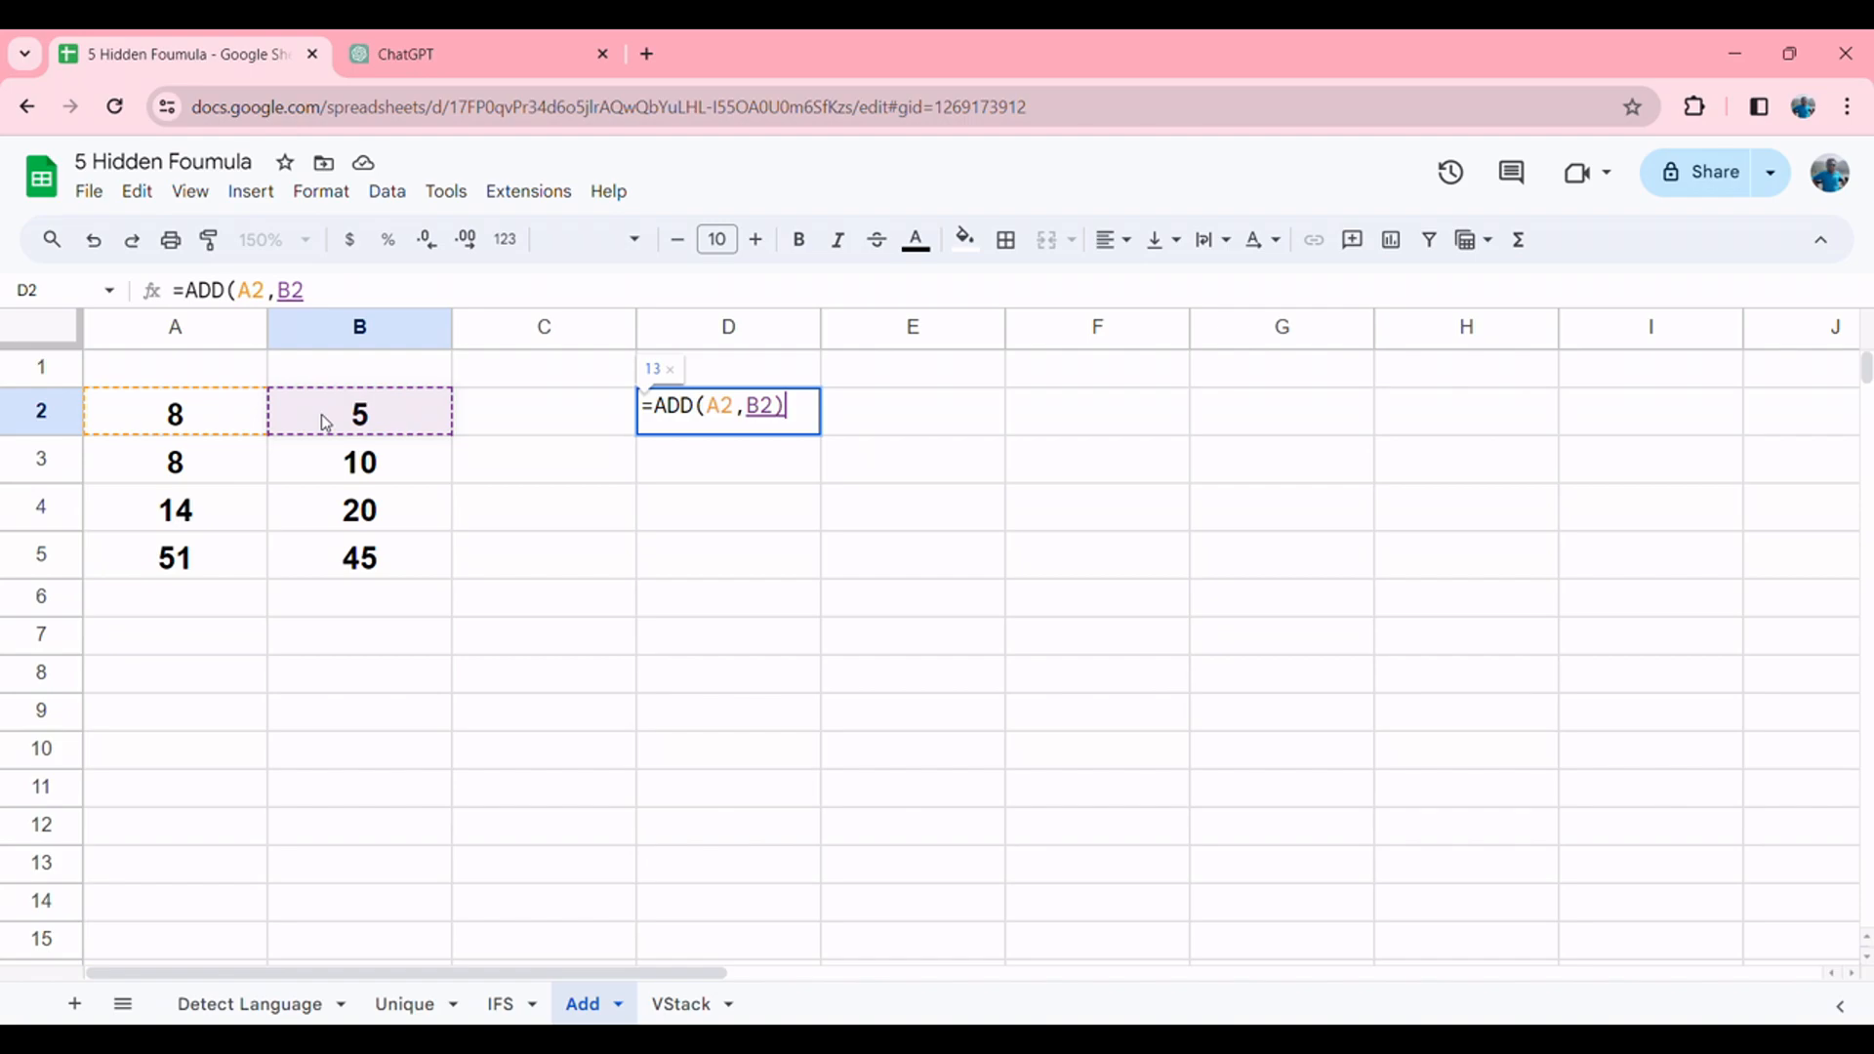
key(Return)
Step: Fill the ADD formula from D2 down to D5 and check the copied formula in D3
click(749, 403)
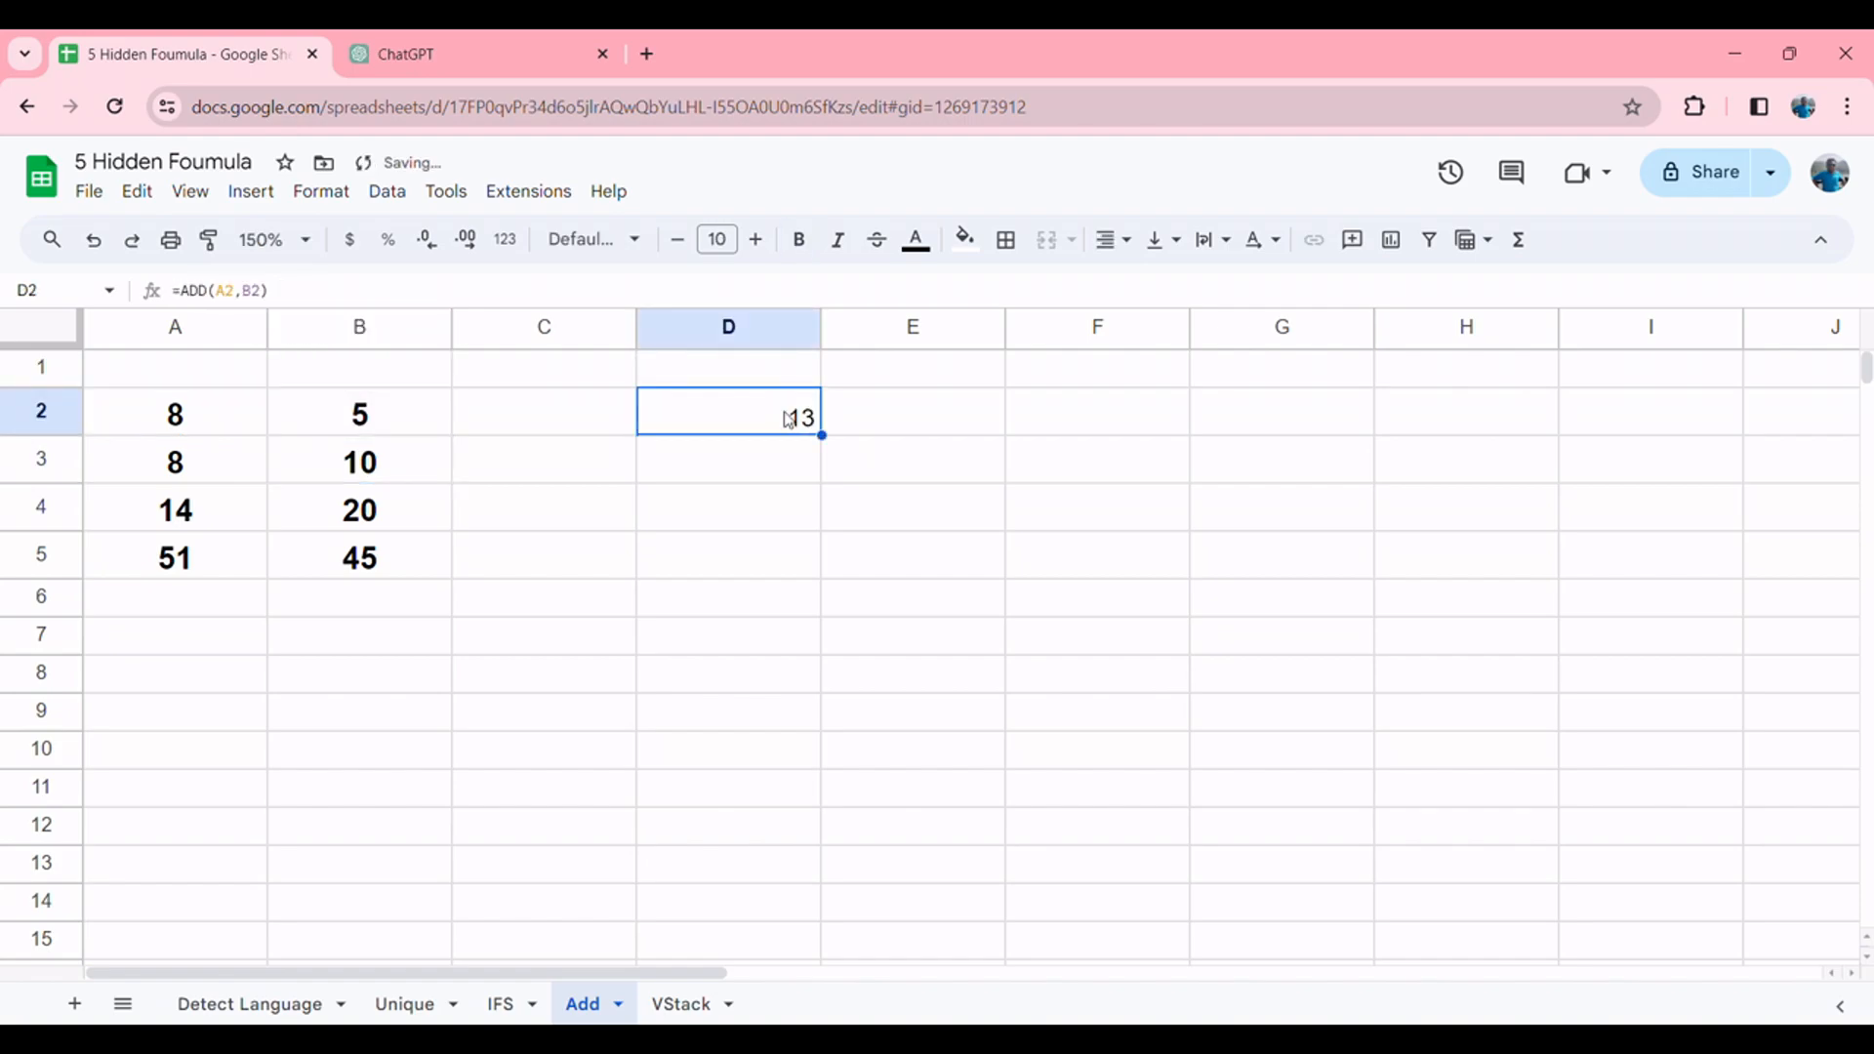
drag(830, 444, 800, 553)
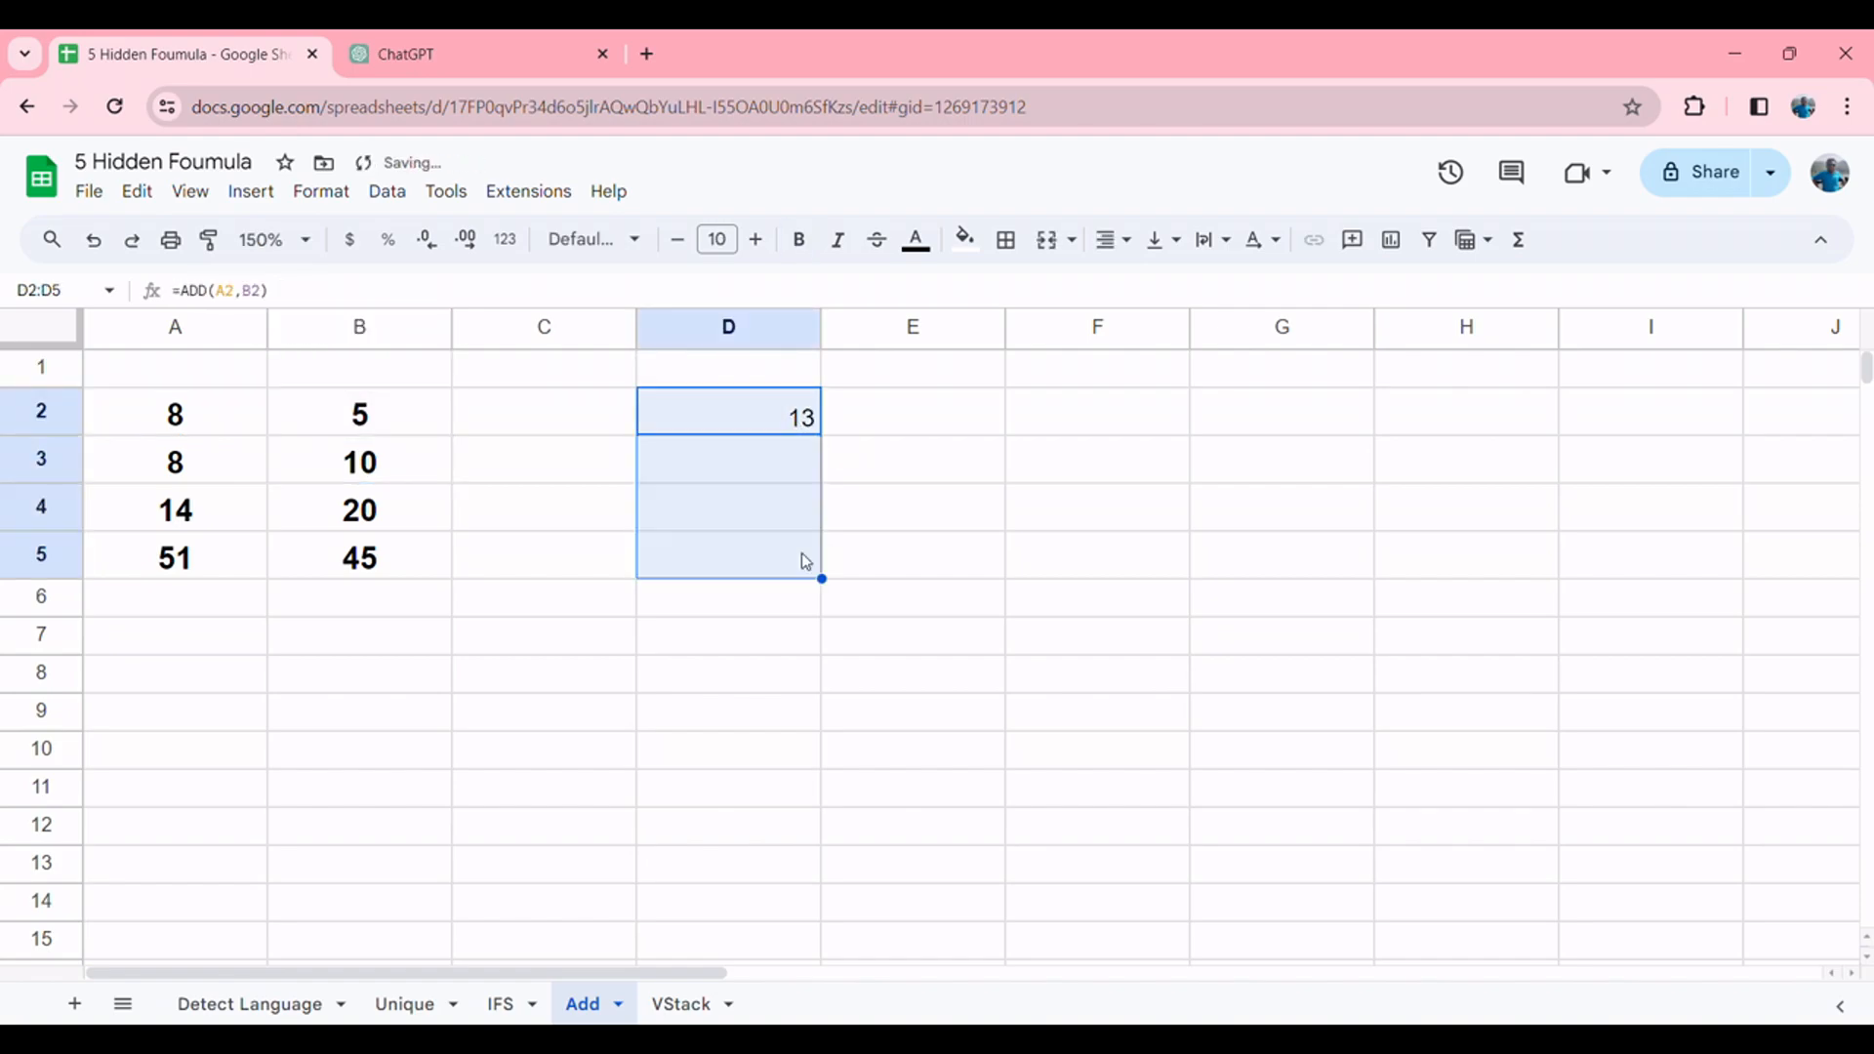
click(791, 488)
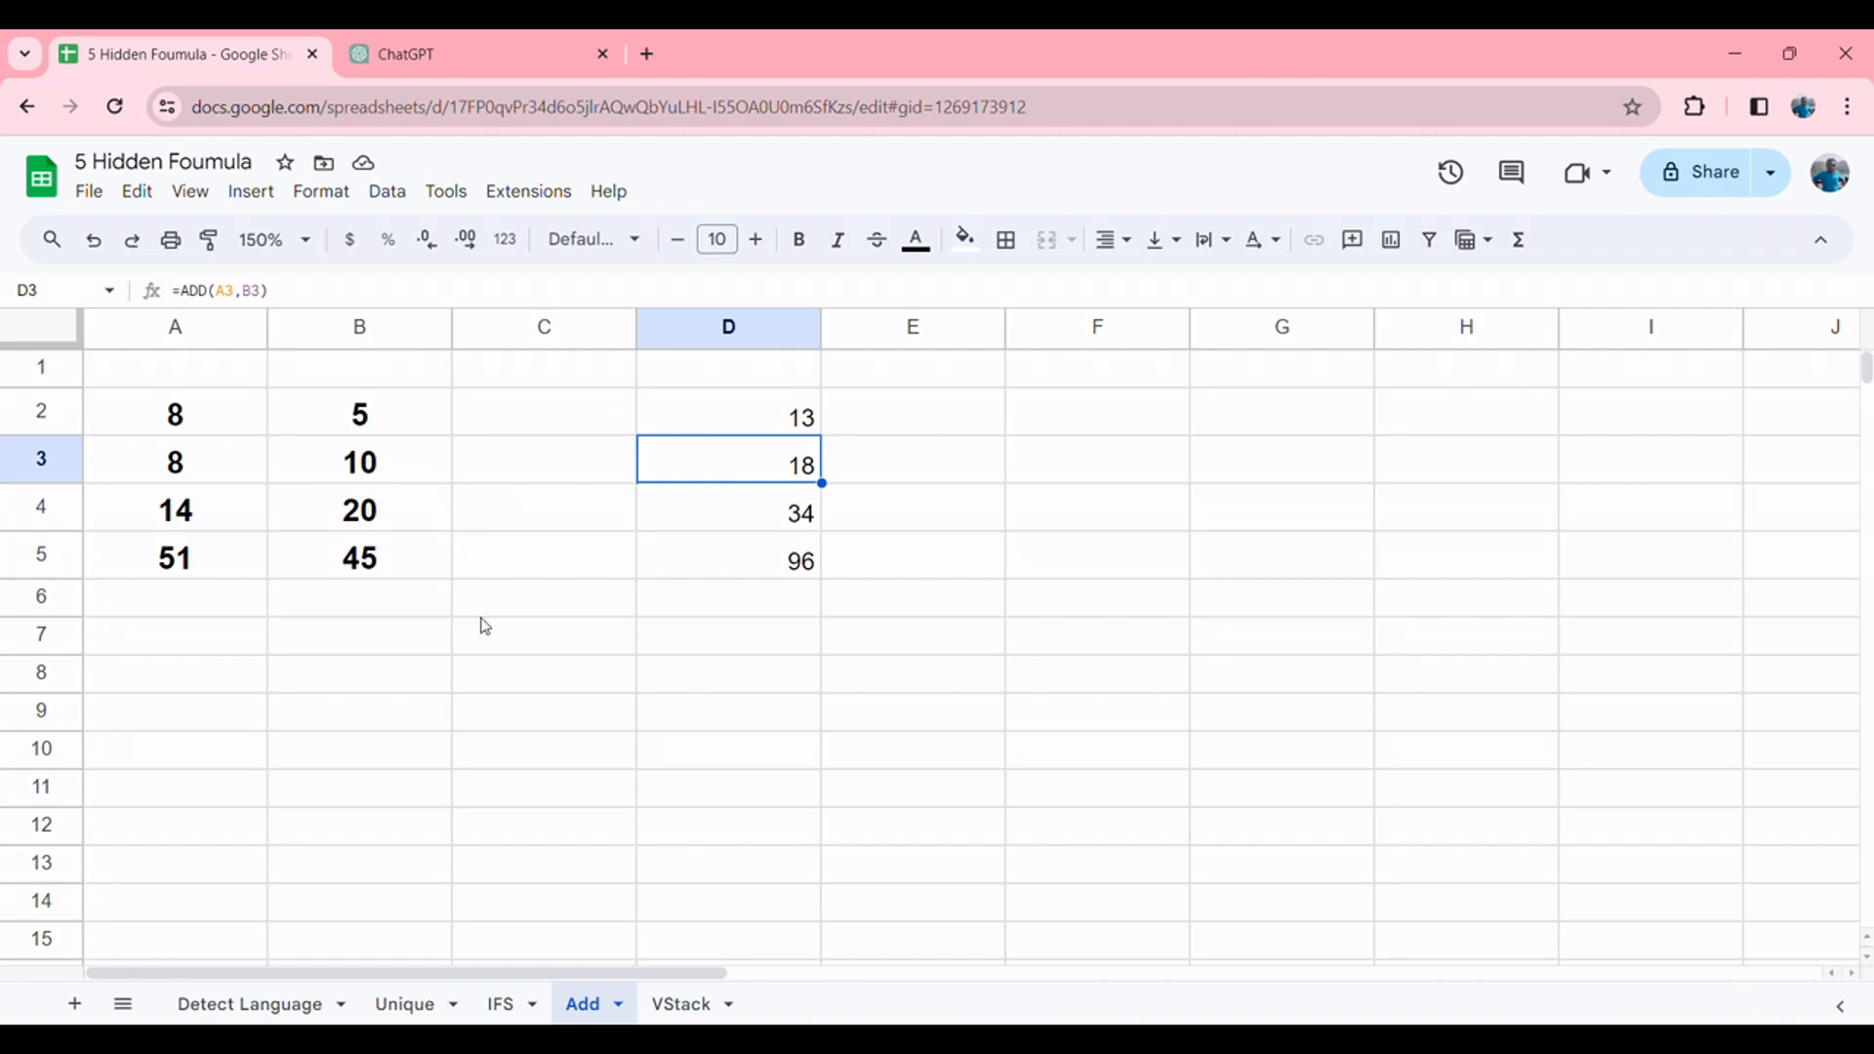
Step: Open the VStack sheet and clear the existing stacked list in column D by deleting D1's content
click(681, 1004)
drag(538, 558, 783, 402)
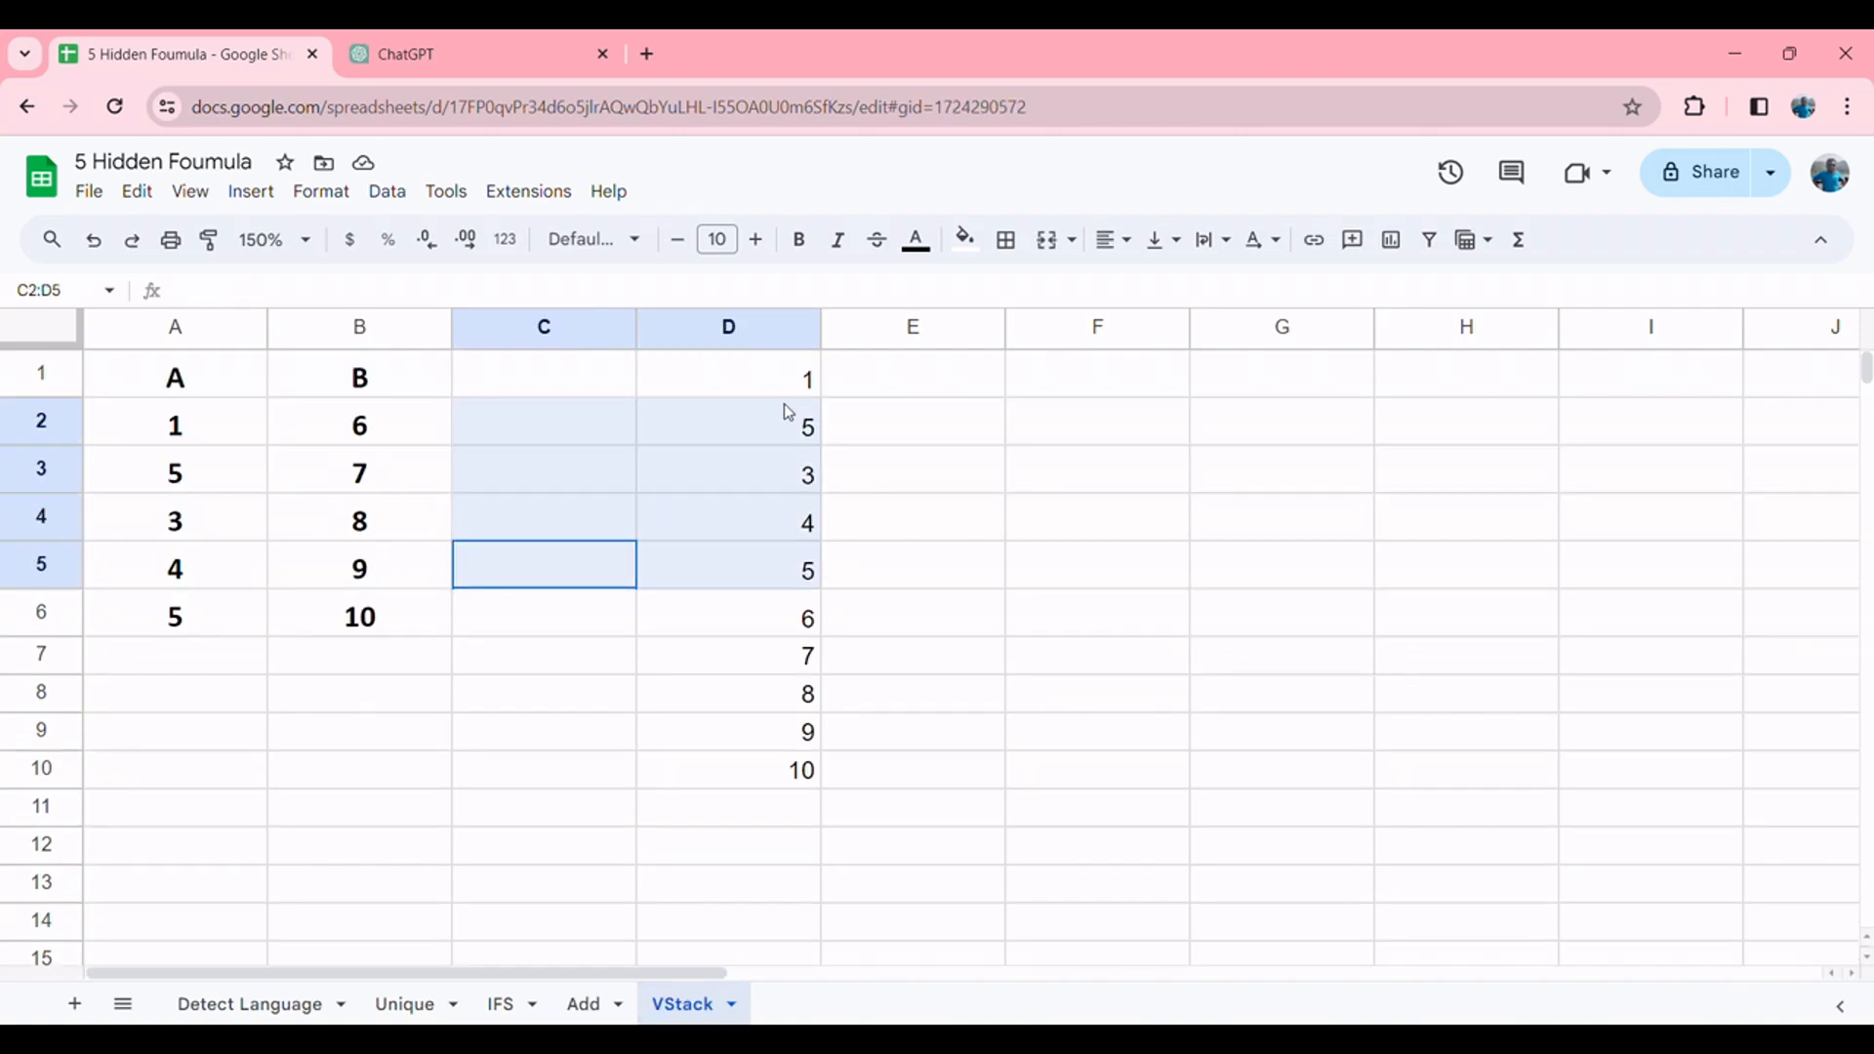
click(789, 392)
key(Delete)
key(Right)
key(Left)
key(Left)
key(Left)
key(Left)
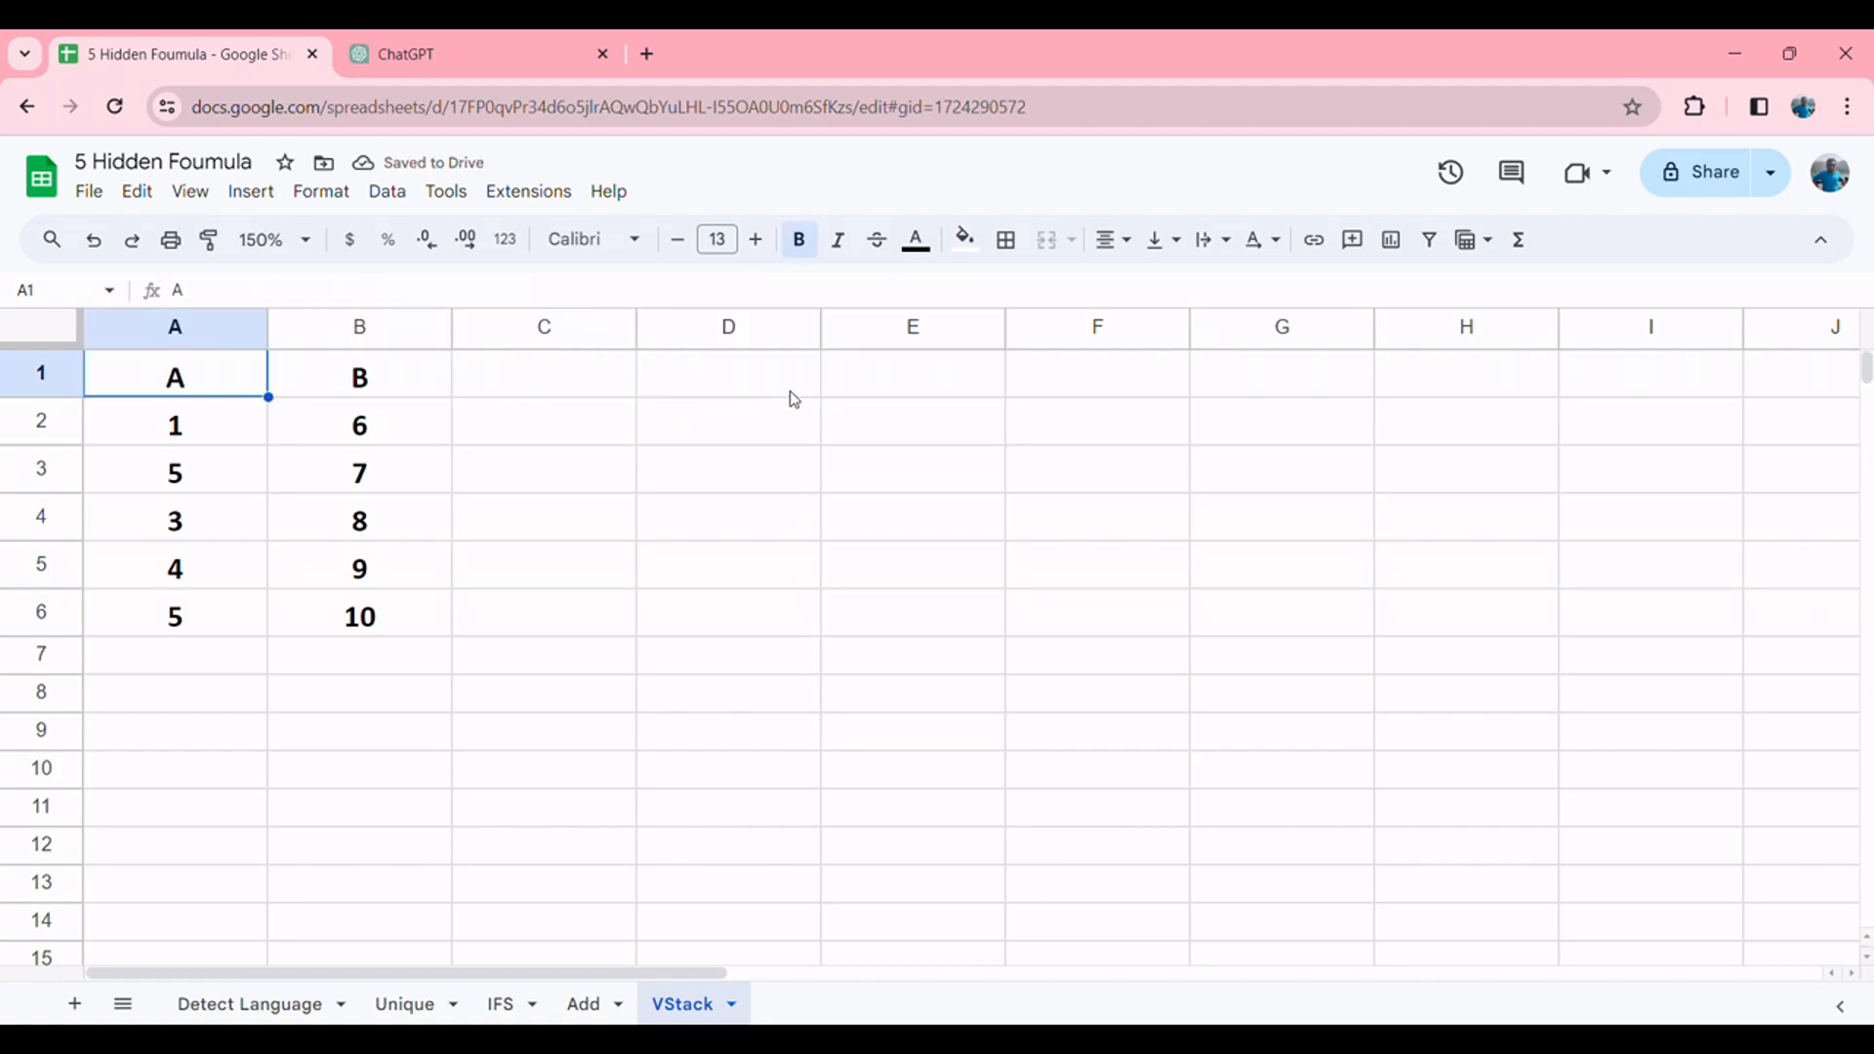
key(Down)
key(Right)
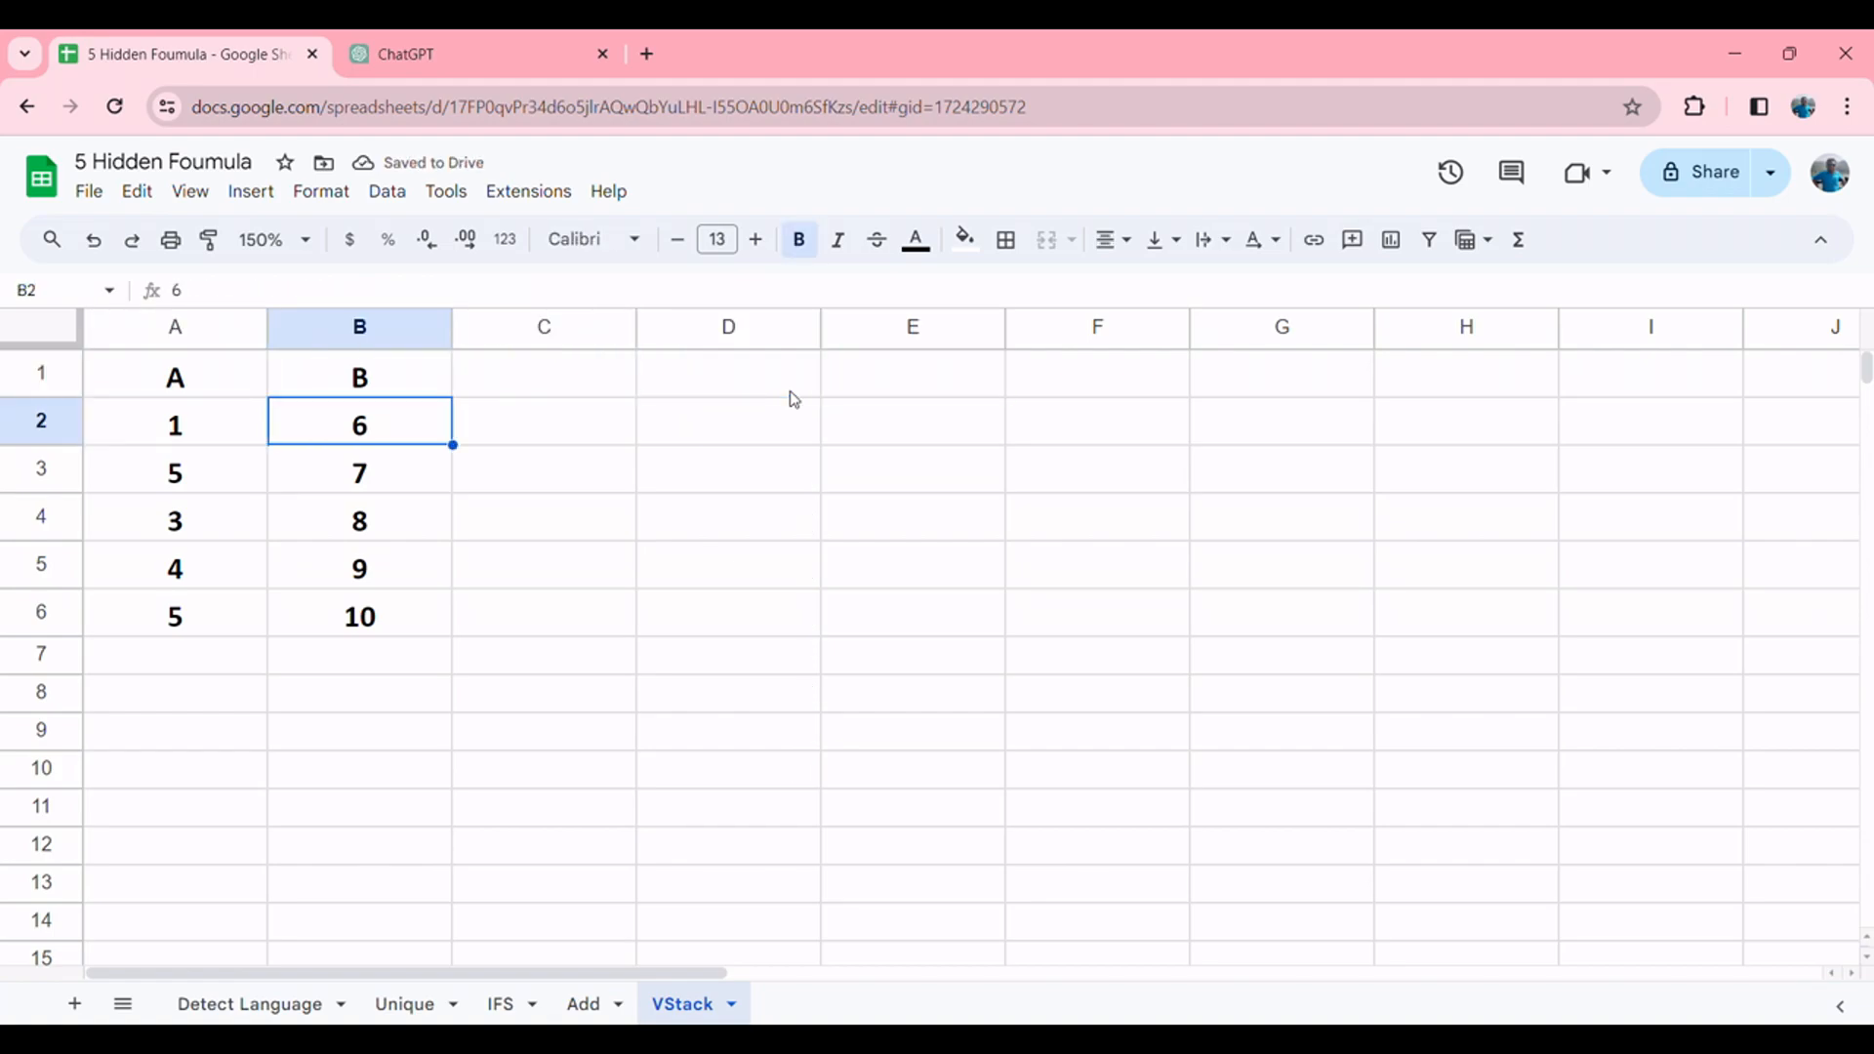
key(Right)
key(Right)
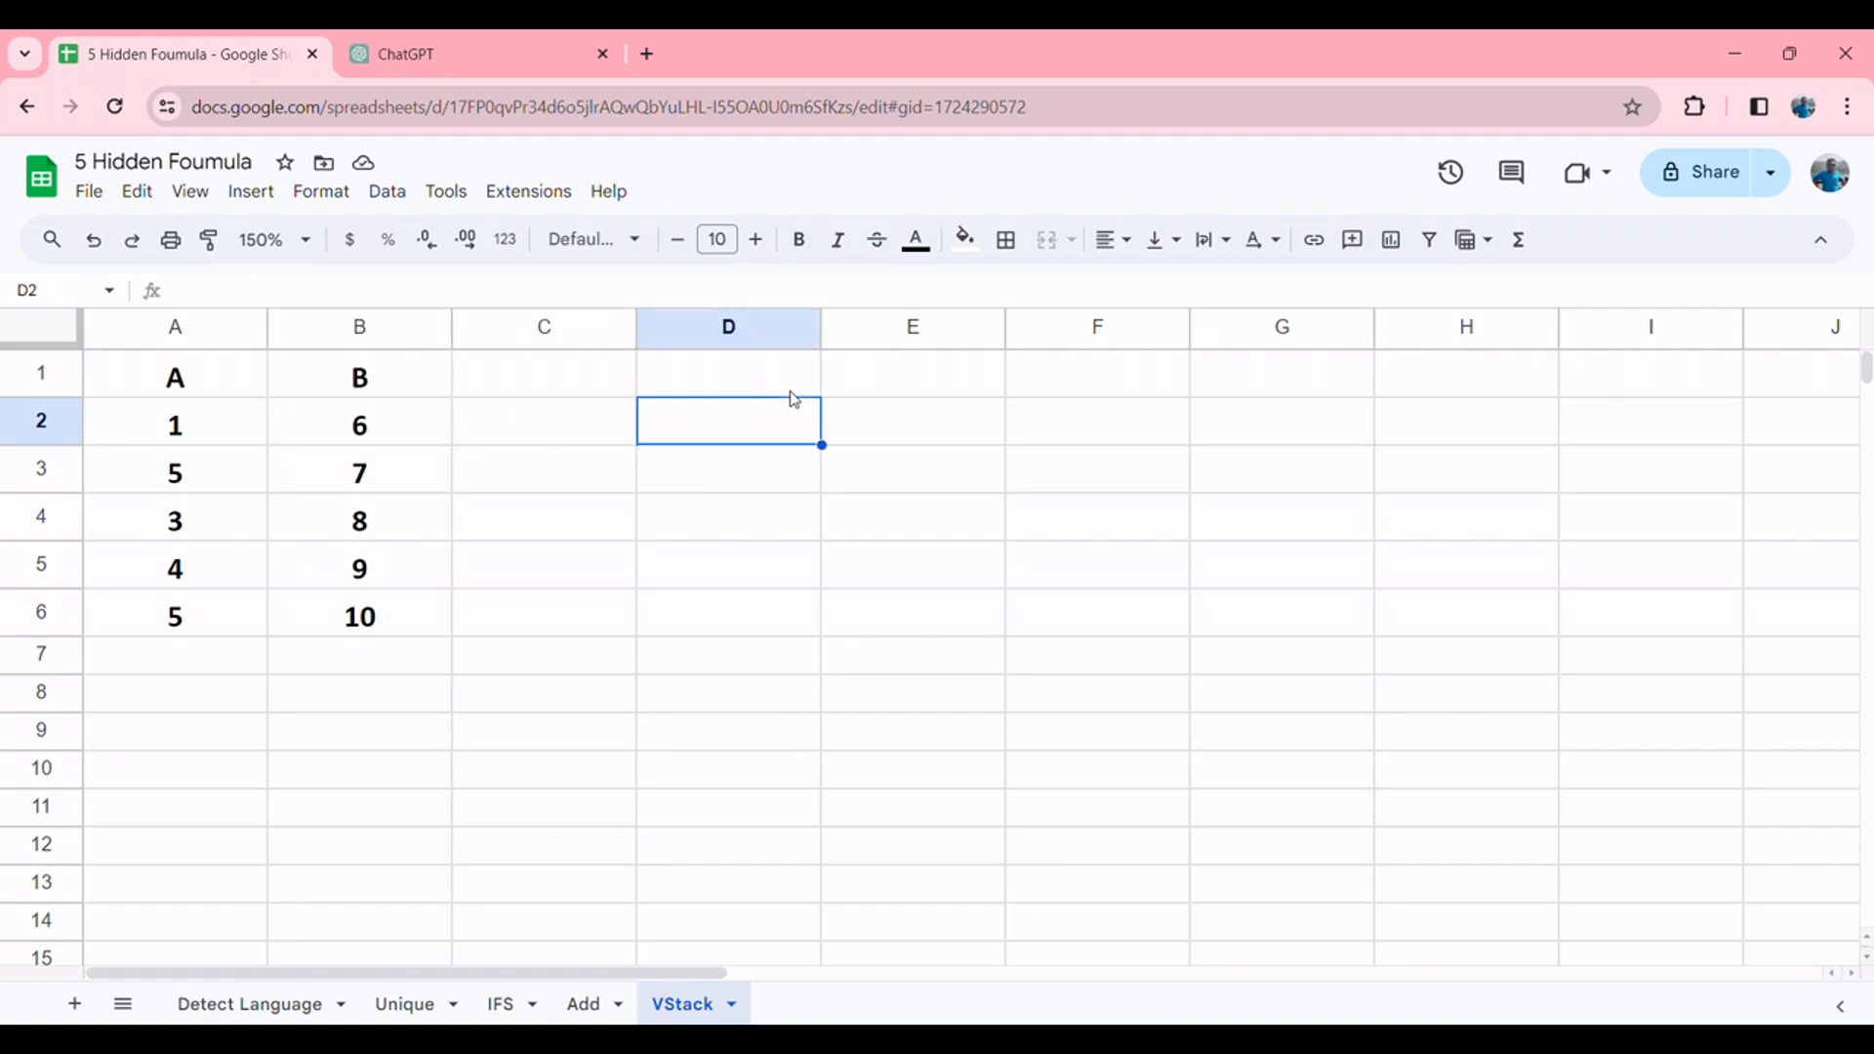
Step: Copy the column A values in A2:A6 and paste them into column E starting at E2
key(Left)
key(Left)
key(Left)
key(shift+Down)
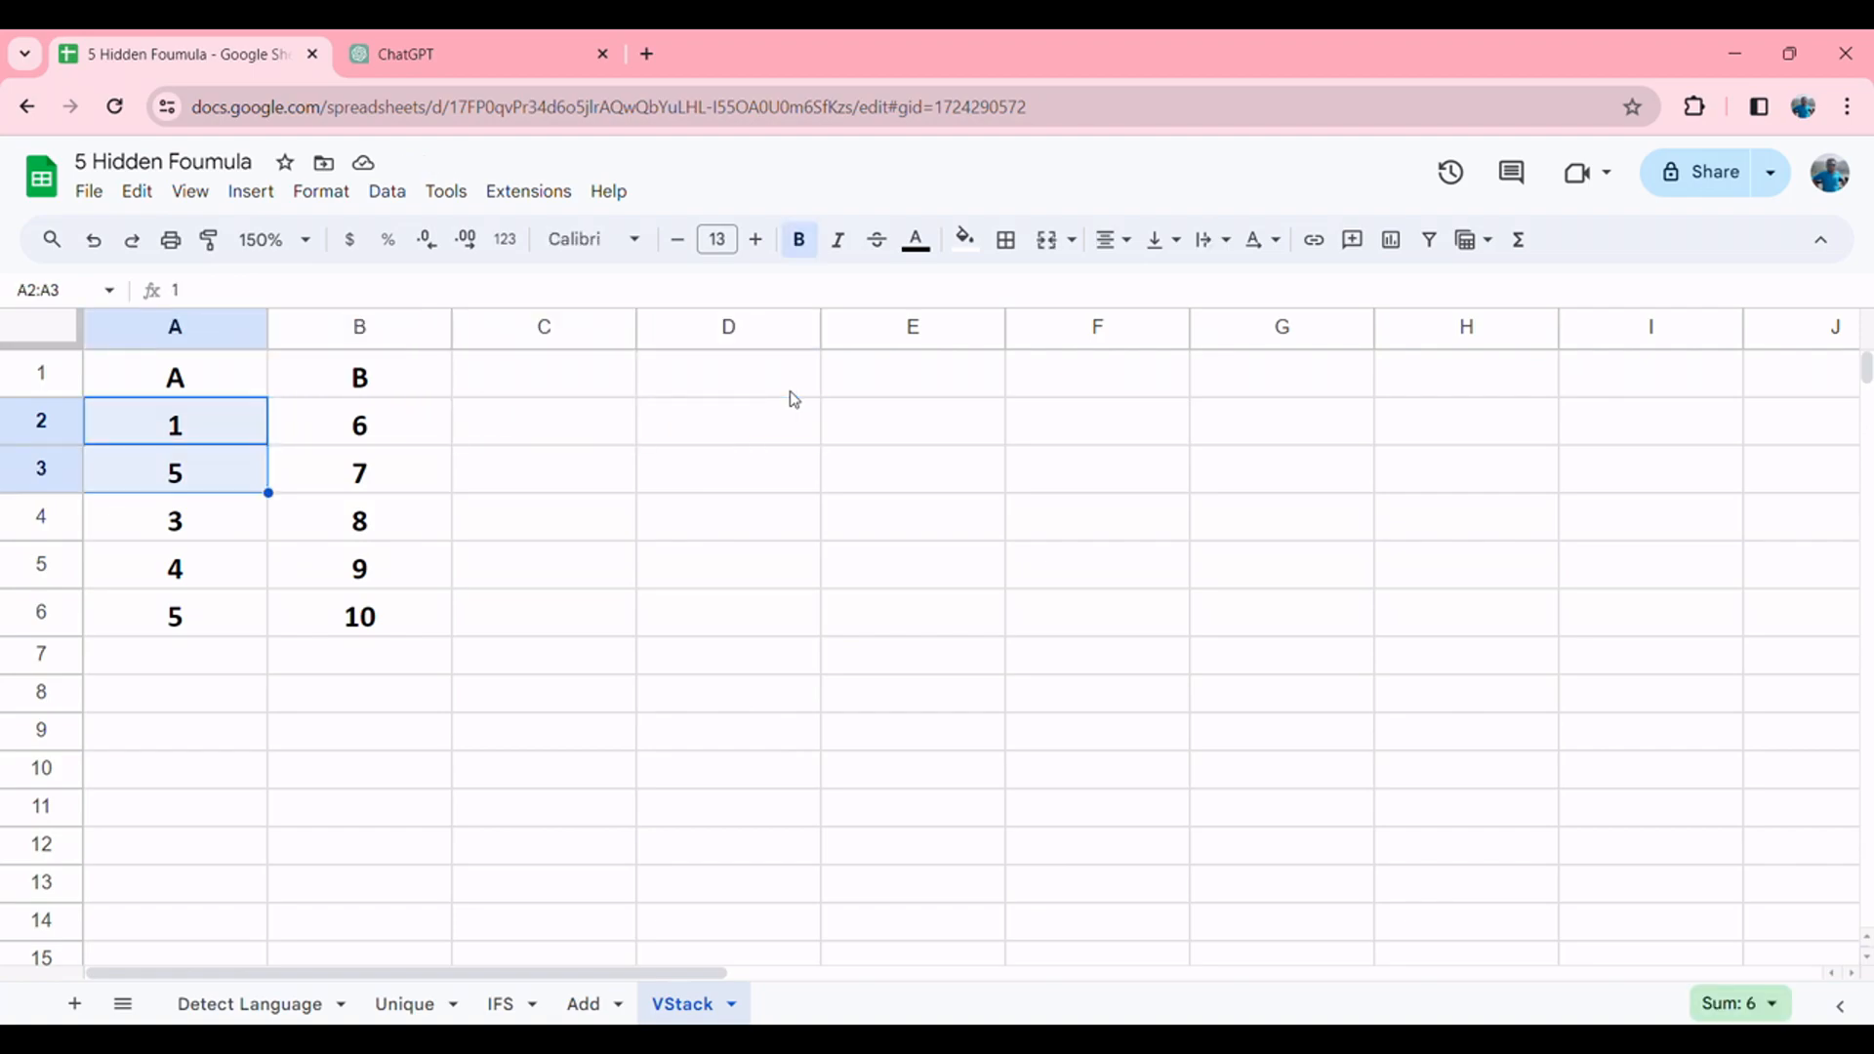
key(shift+Down)
key(shift+Down)
key(shift+Down)
key(ctrl+c)
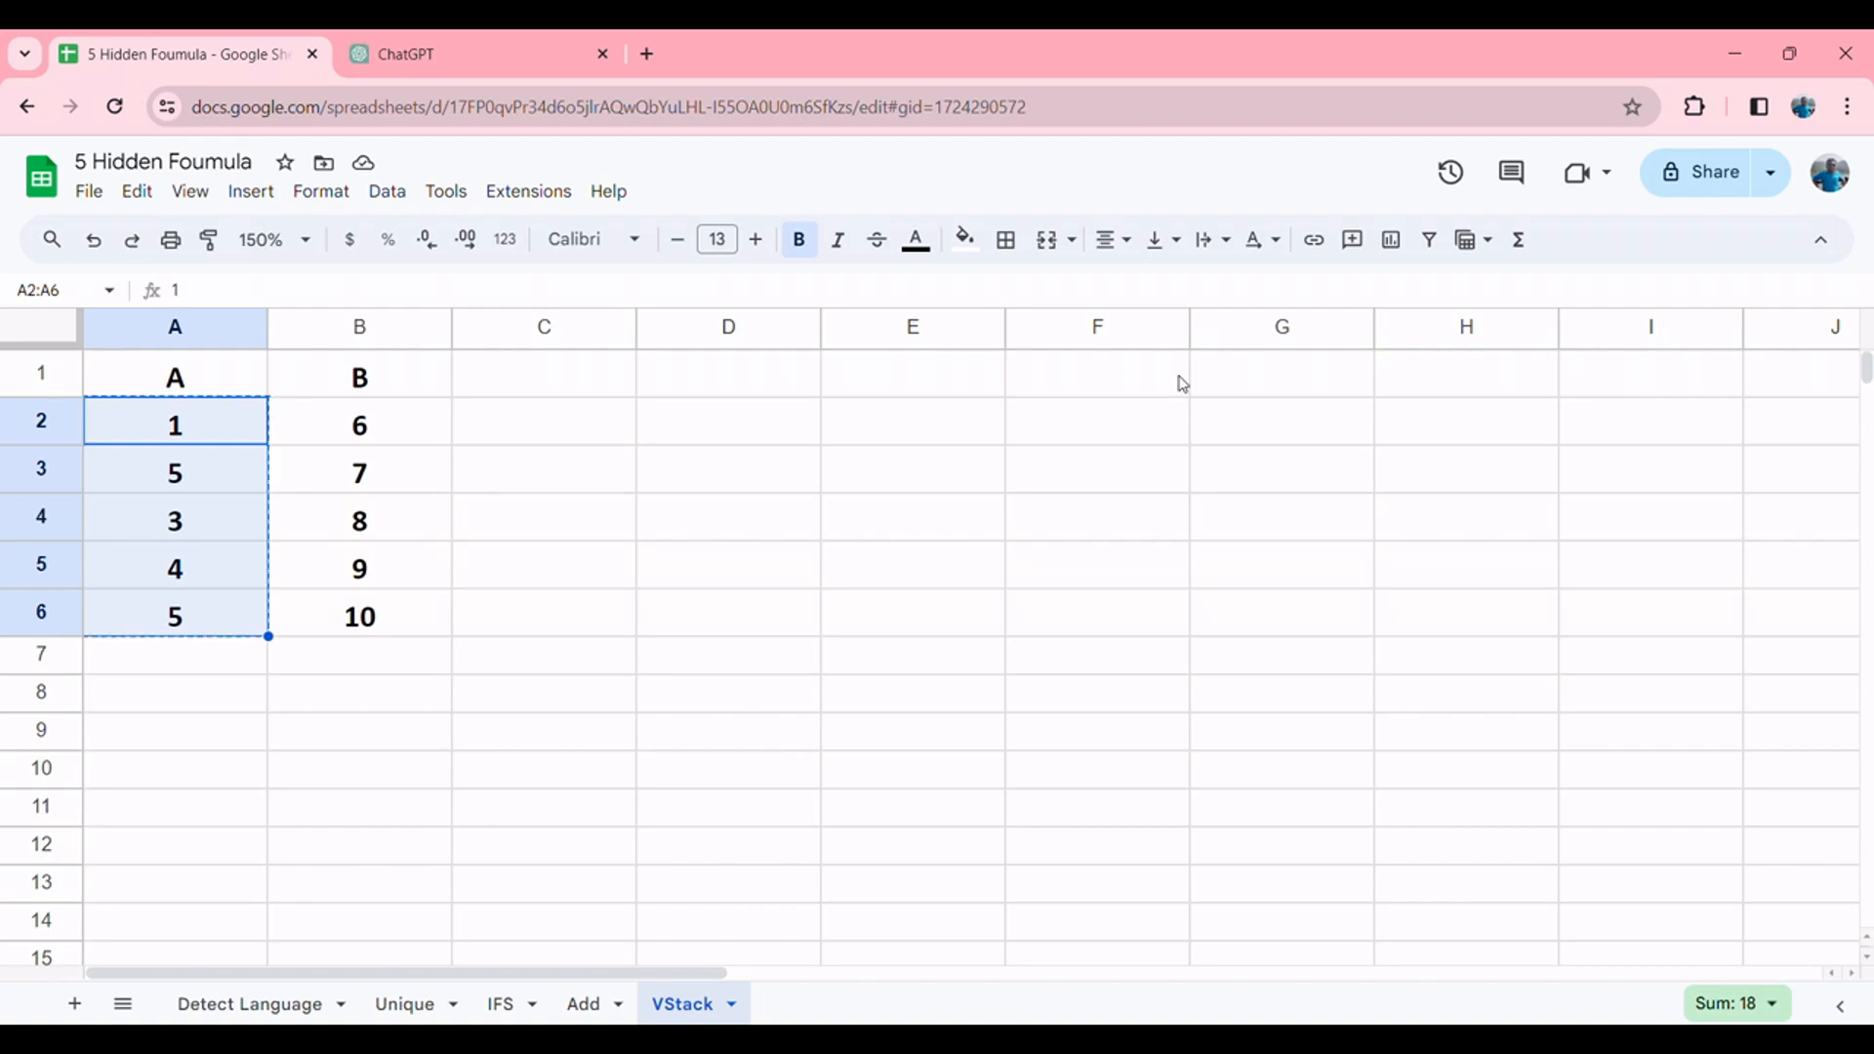
click(888, 414)
key(ctrl+v)
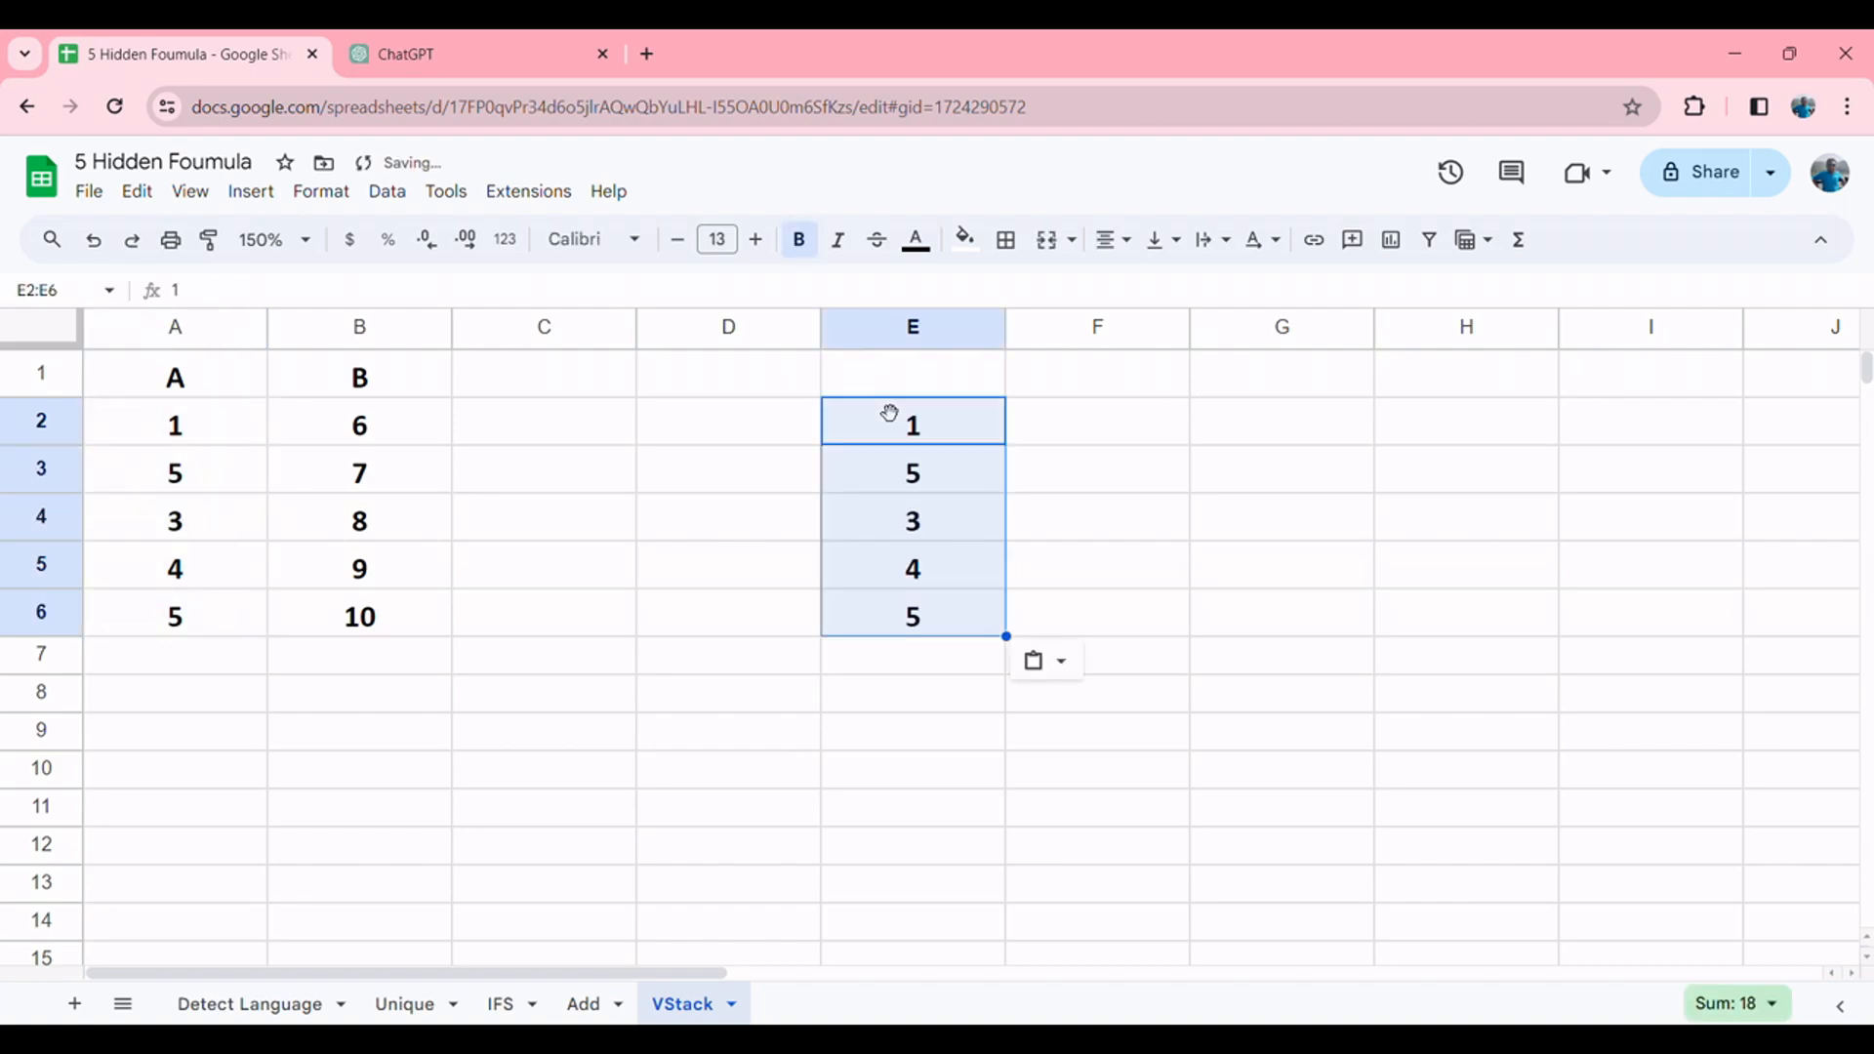
Step: Copy the column B values in B2:B6 and paste them below the column A values, starting at E7
click(431, 428)
key(shift+Down)
key(shift+Down)
key(shift+Down)
key(shift+Down)
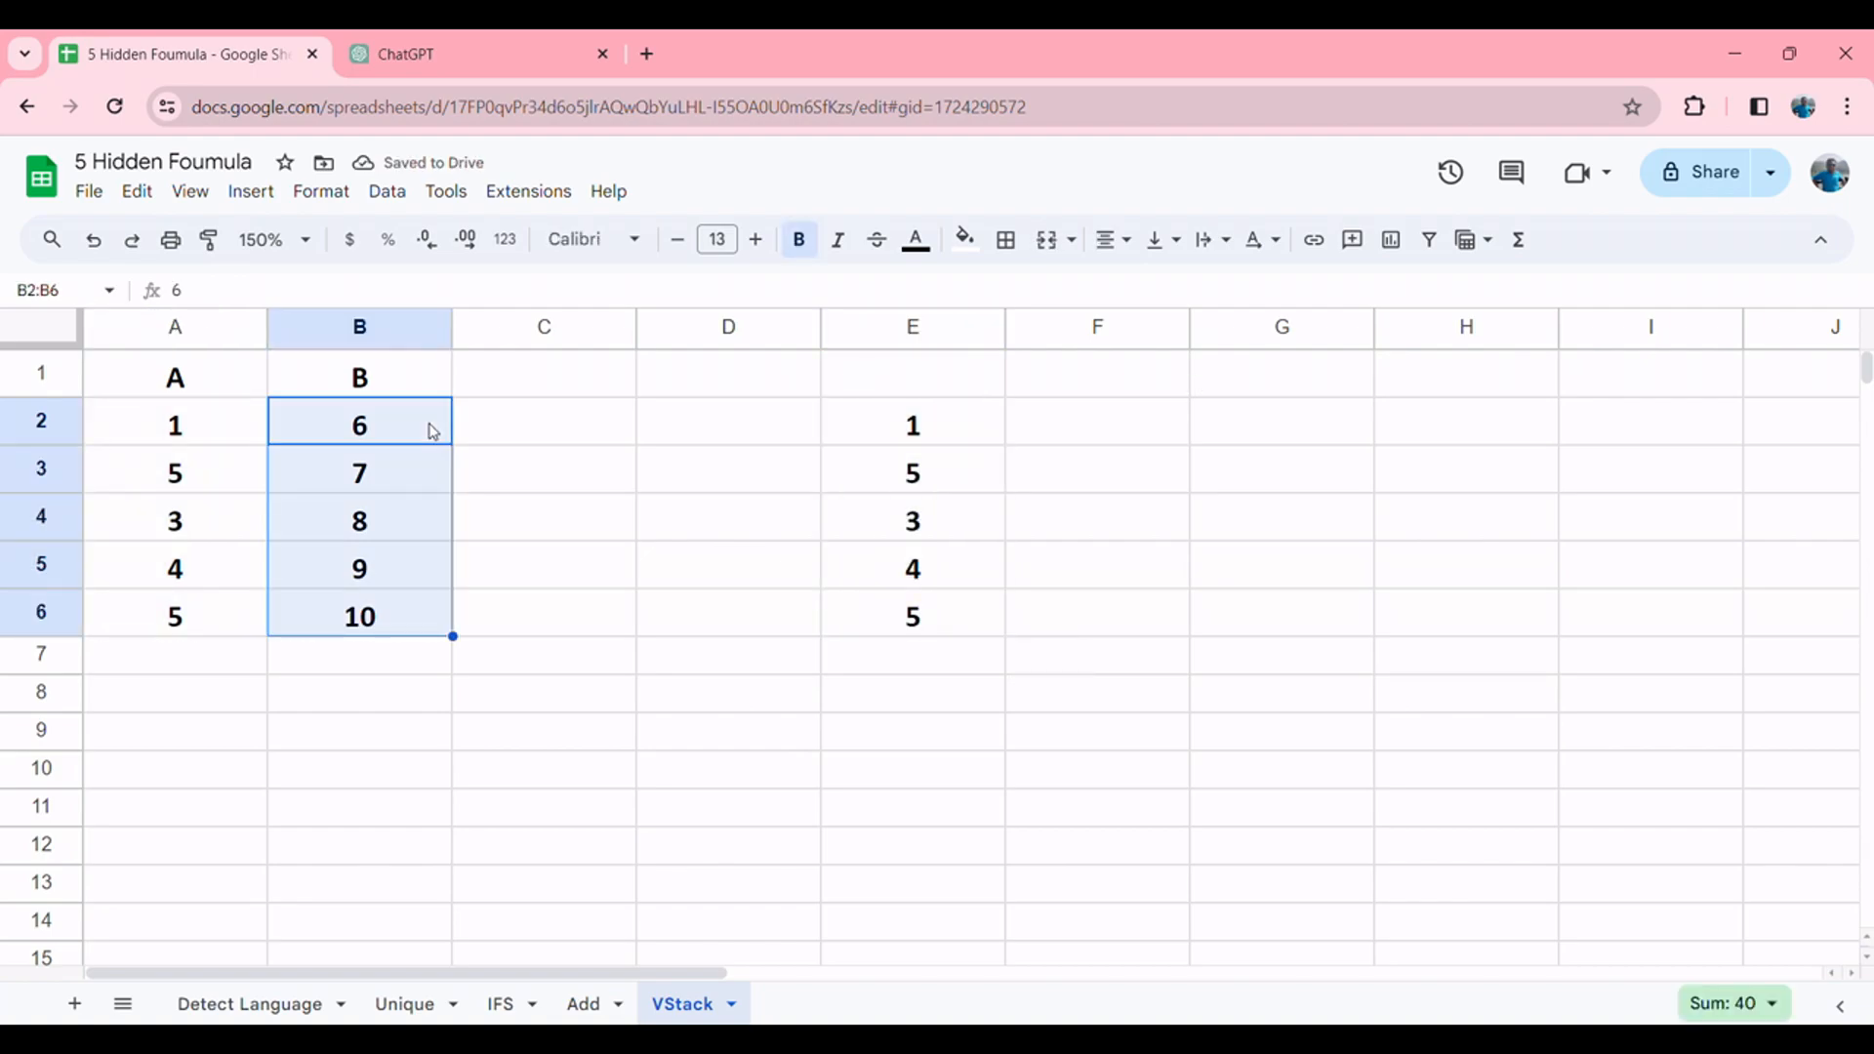
key(ctrl+c)
click(866, 661)
key(ctrl+v)
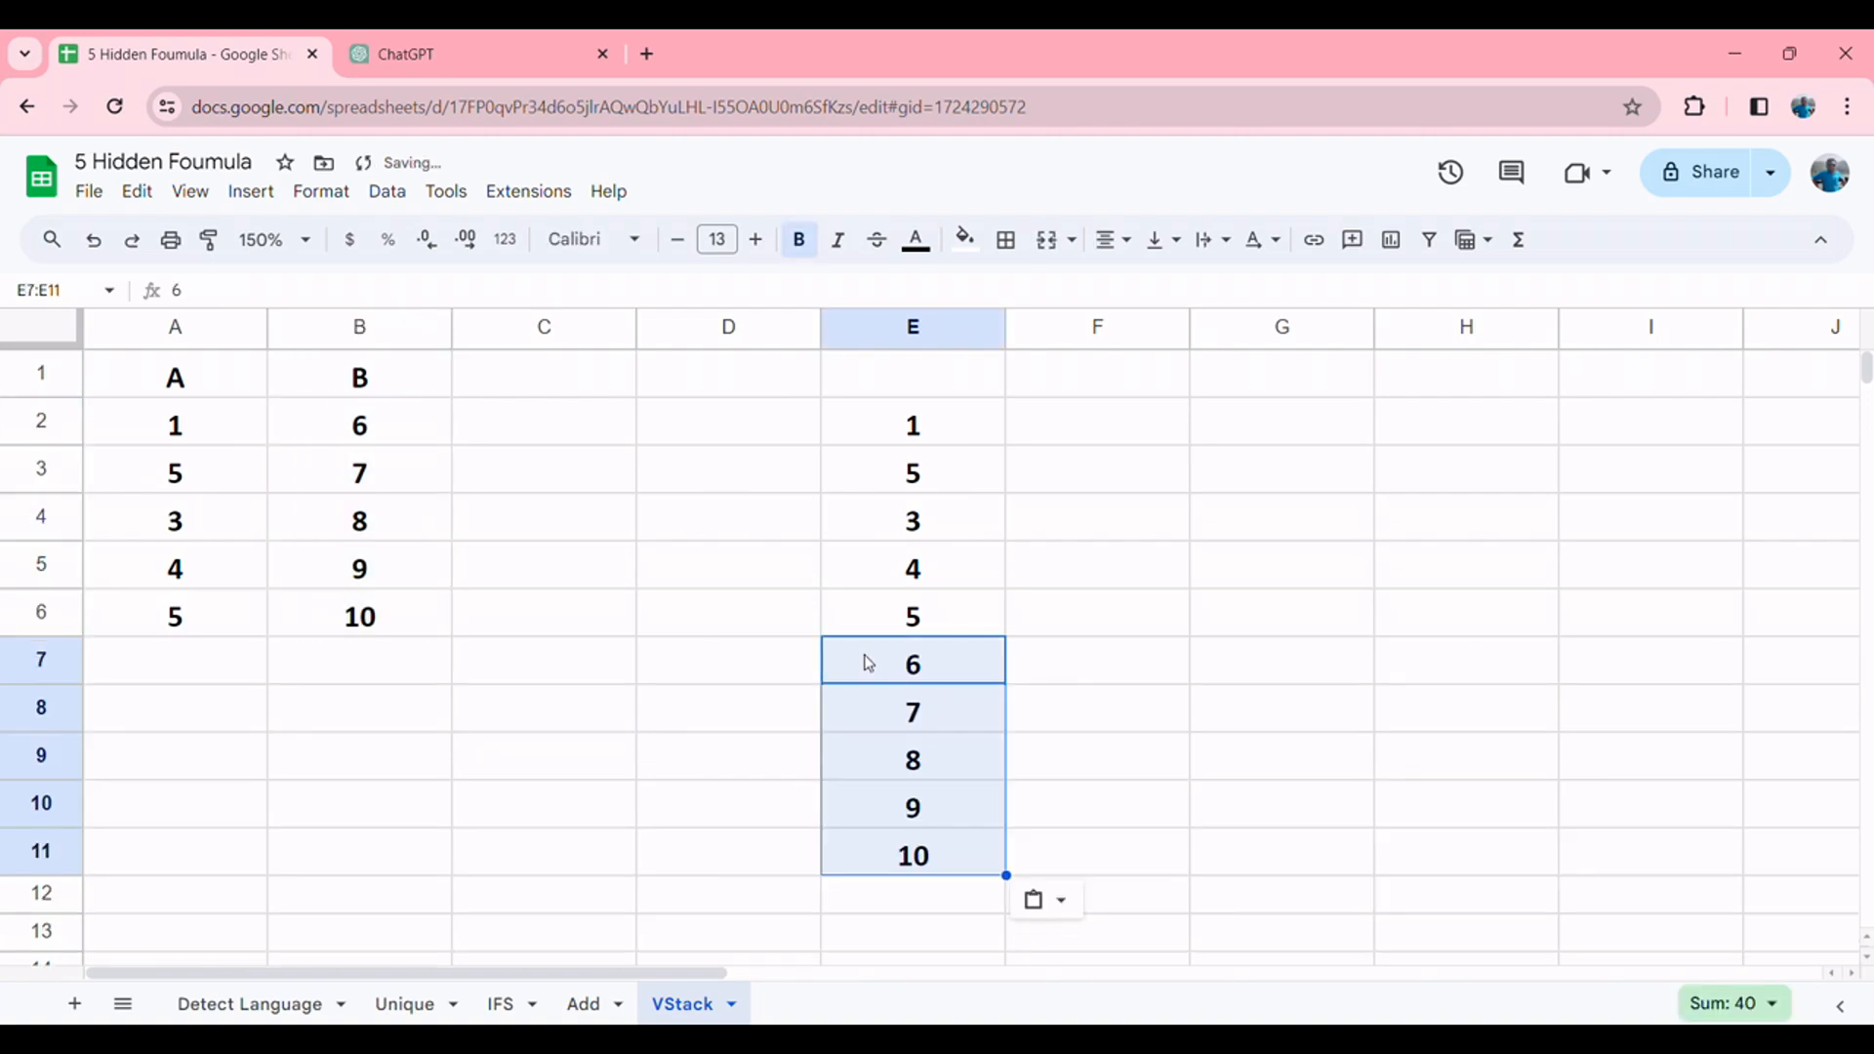
click(971, 551)
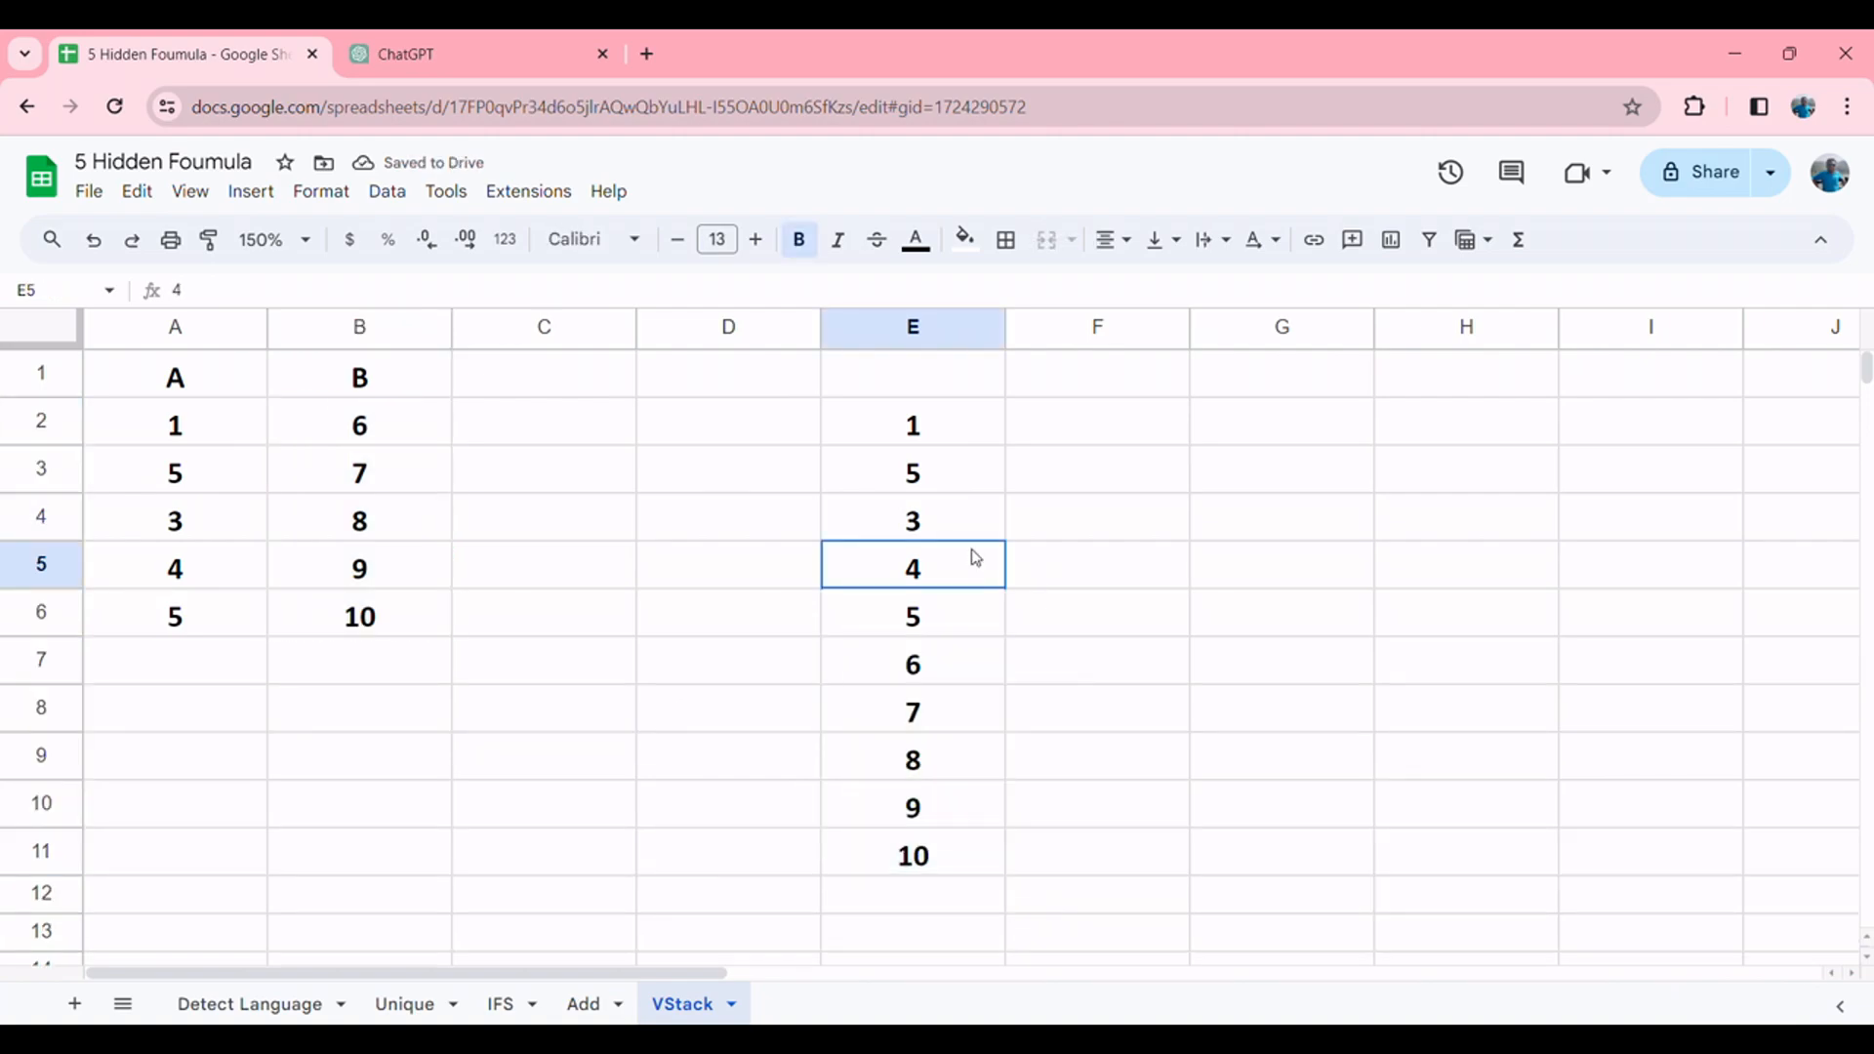
Step: Change A4 to 9 to test whether the pasted list follows the source, and undo the change
click(225, 517)
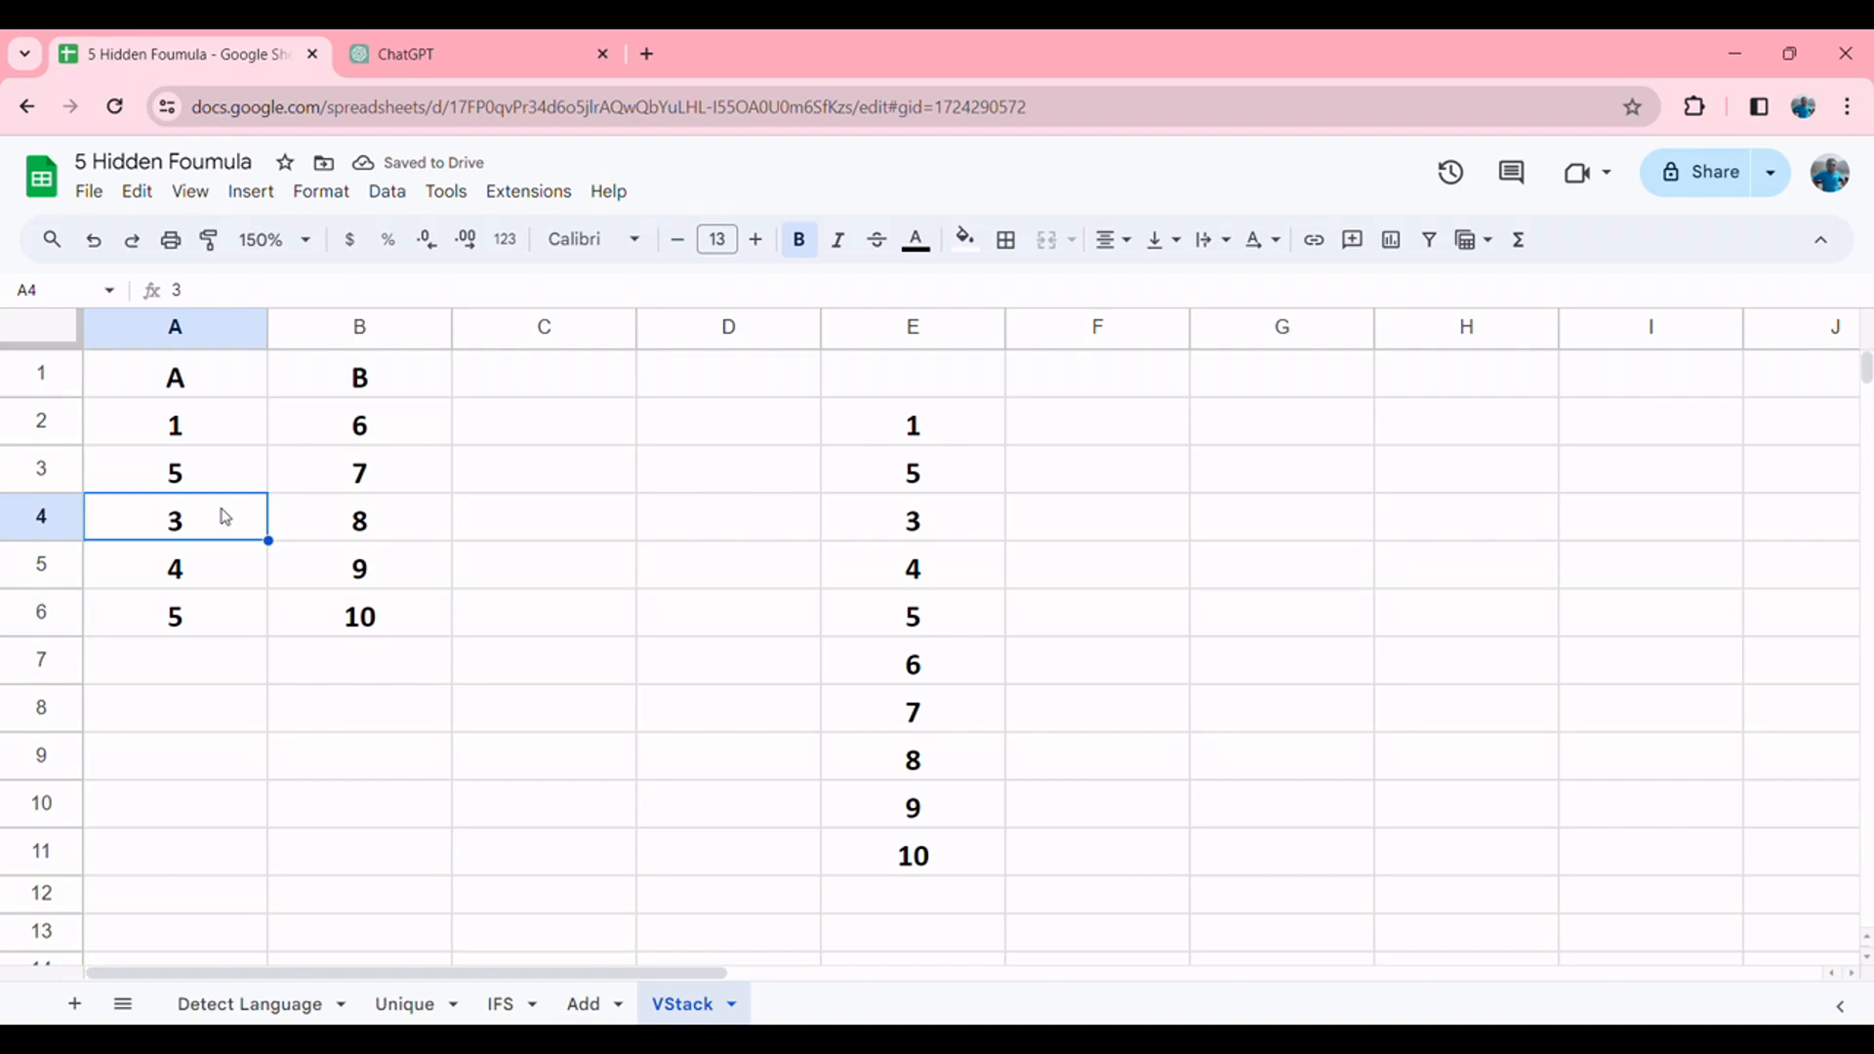
text(9)
key(Tab)
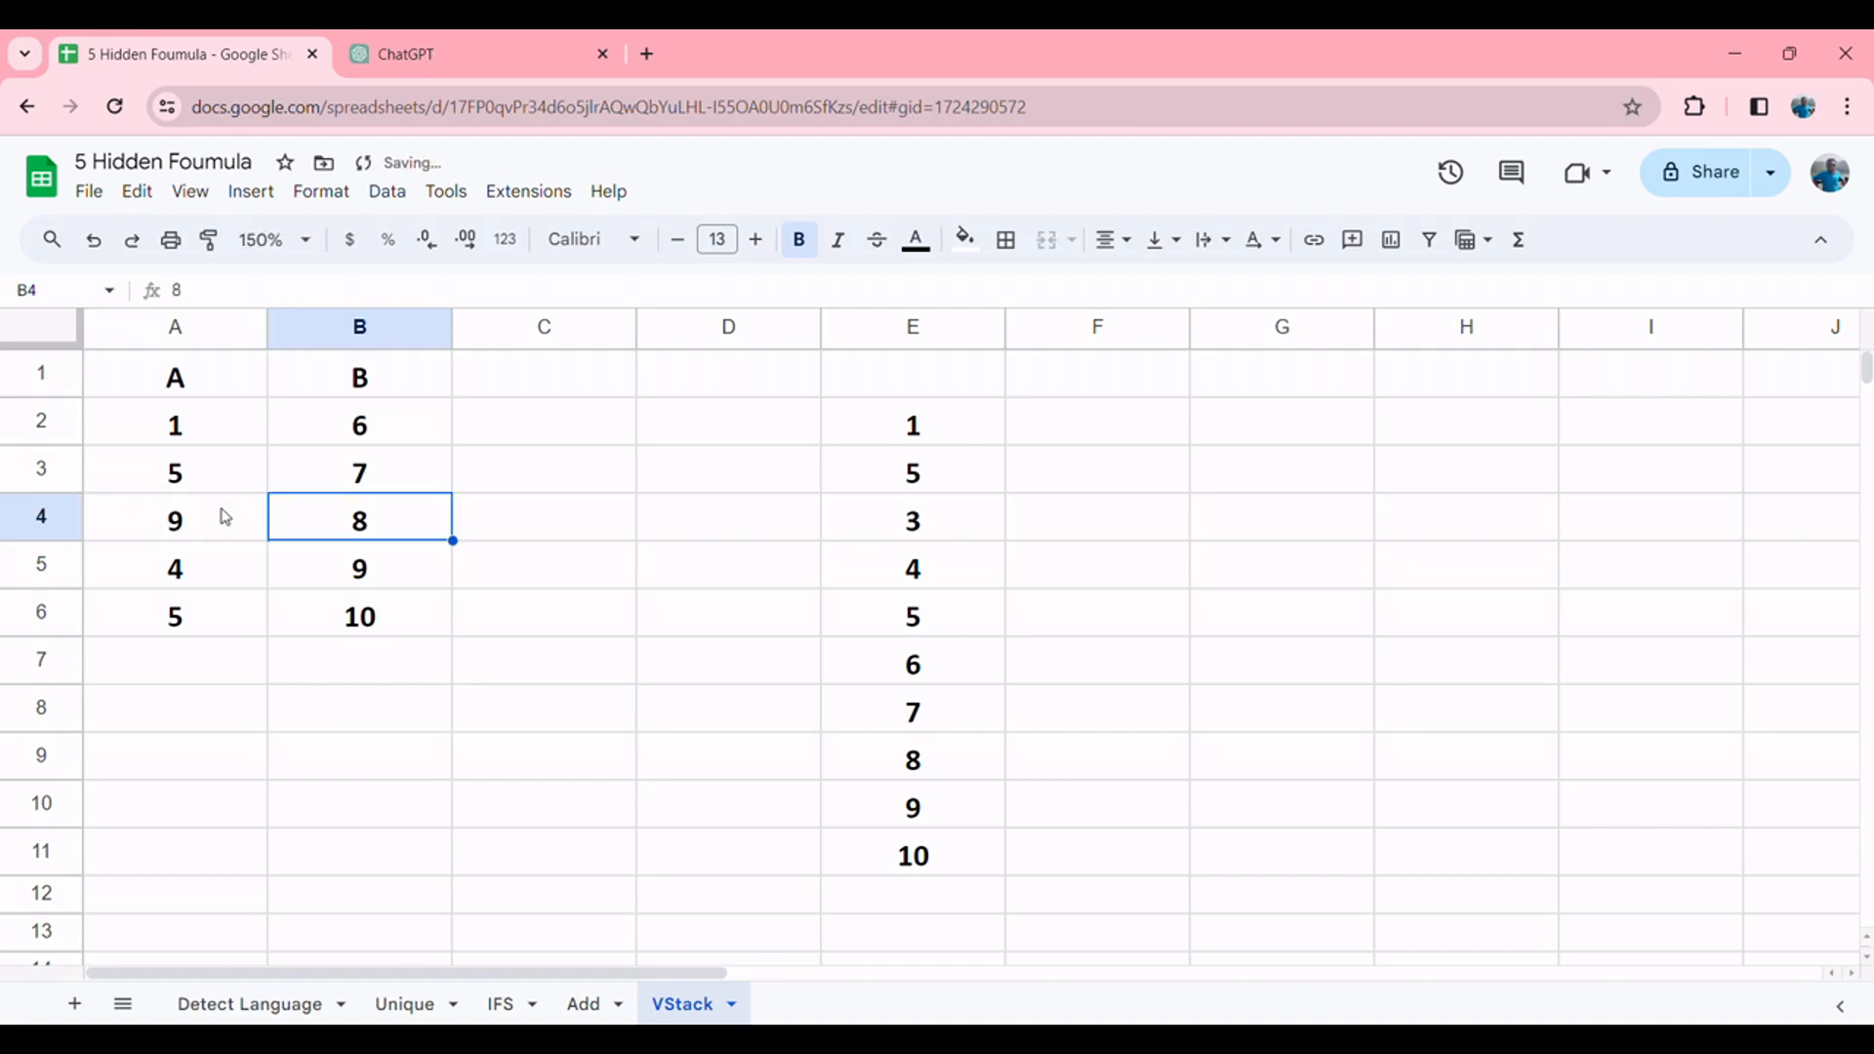
key(ctrl+z)
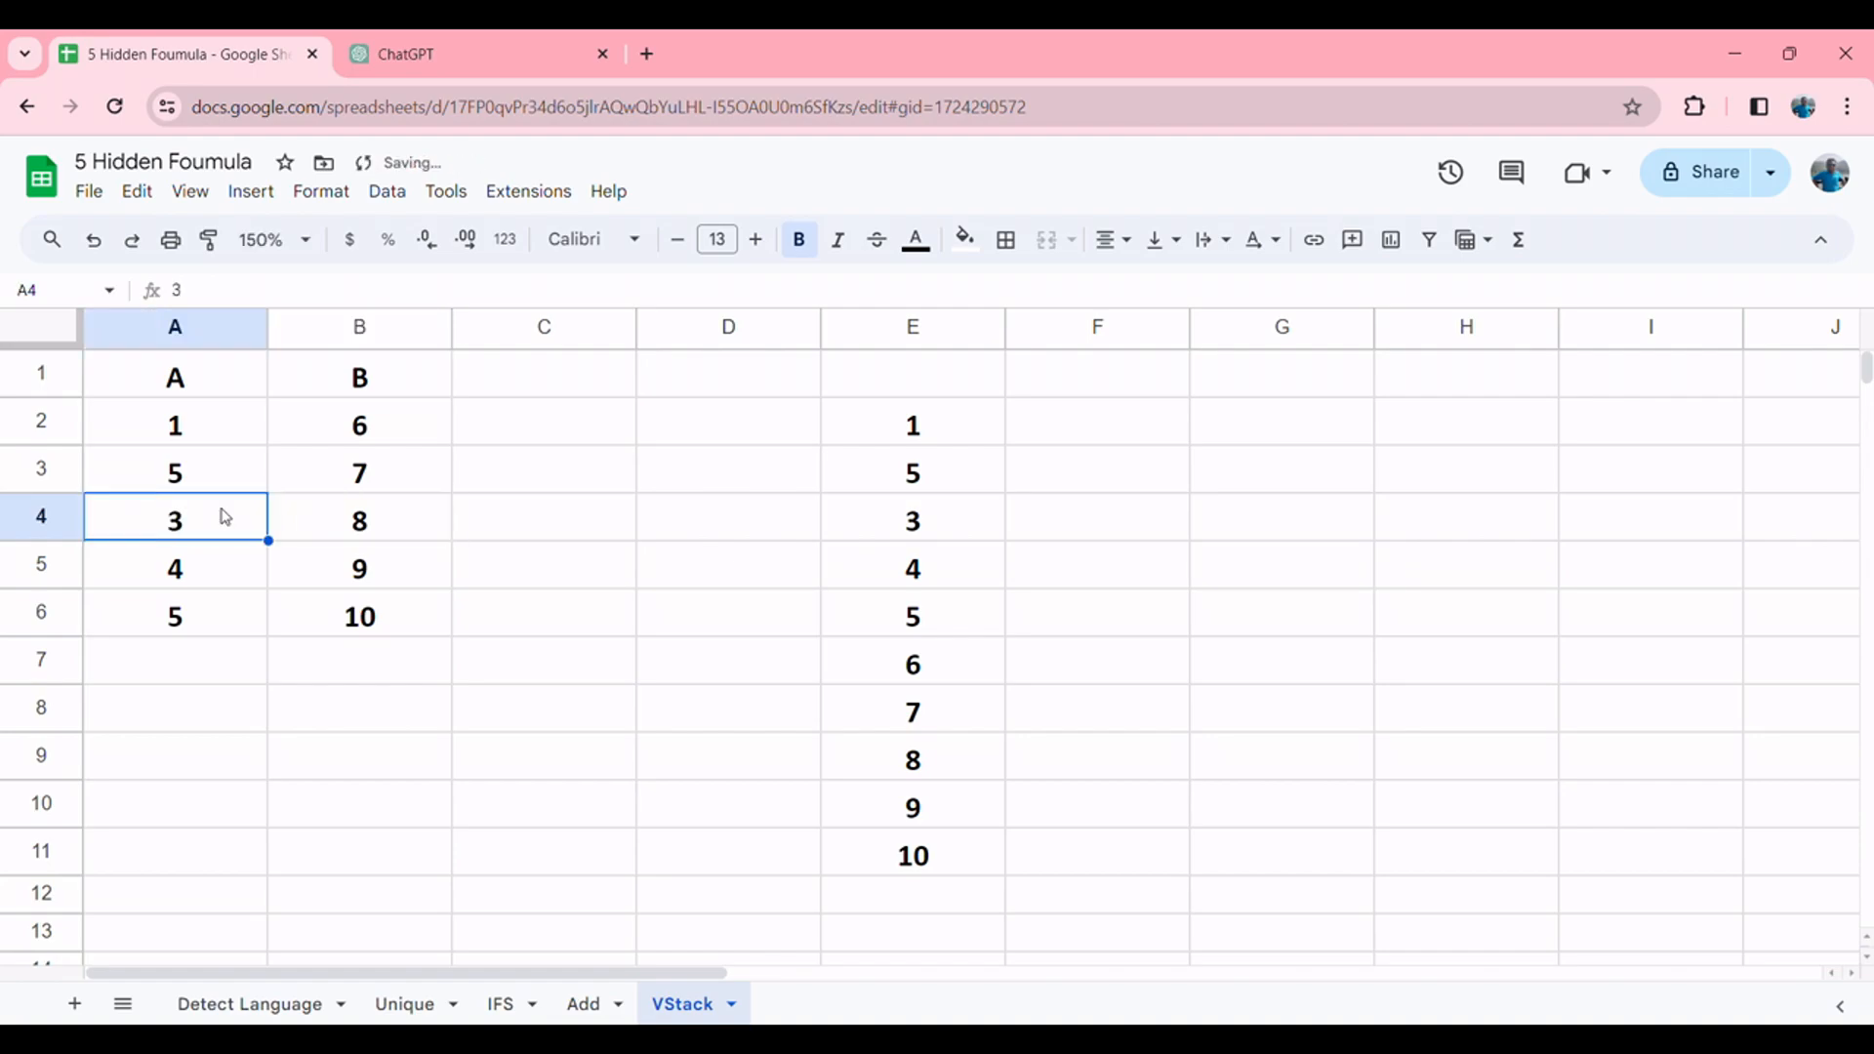
Step: Delete the manually pasted list in E2:E11
click(893, 429)
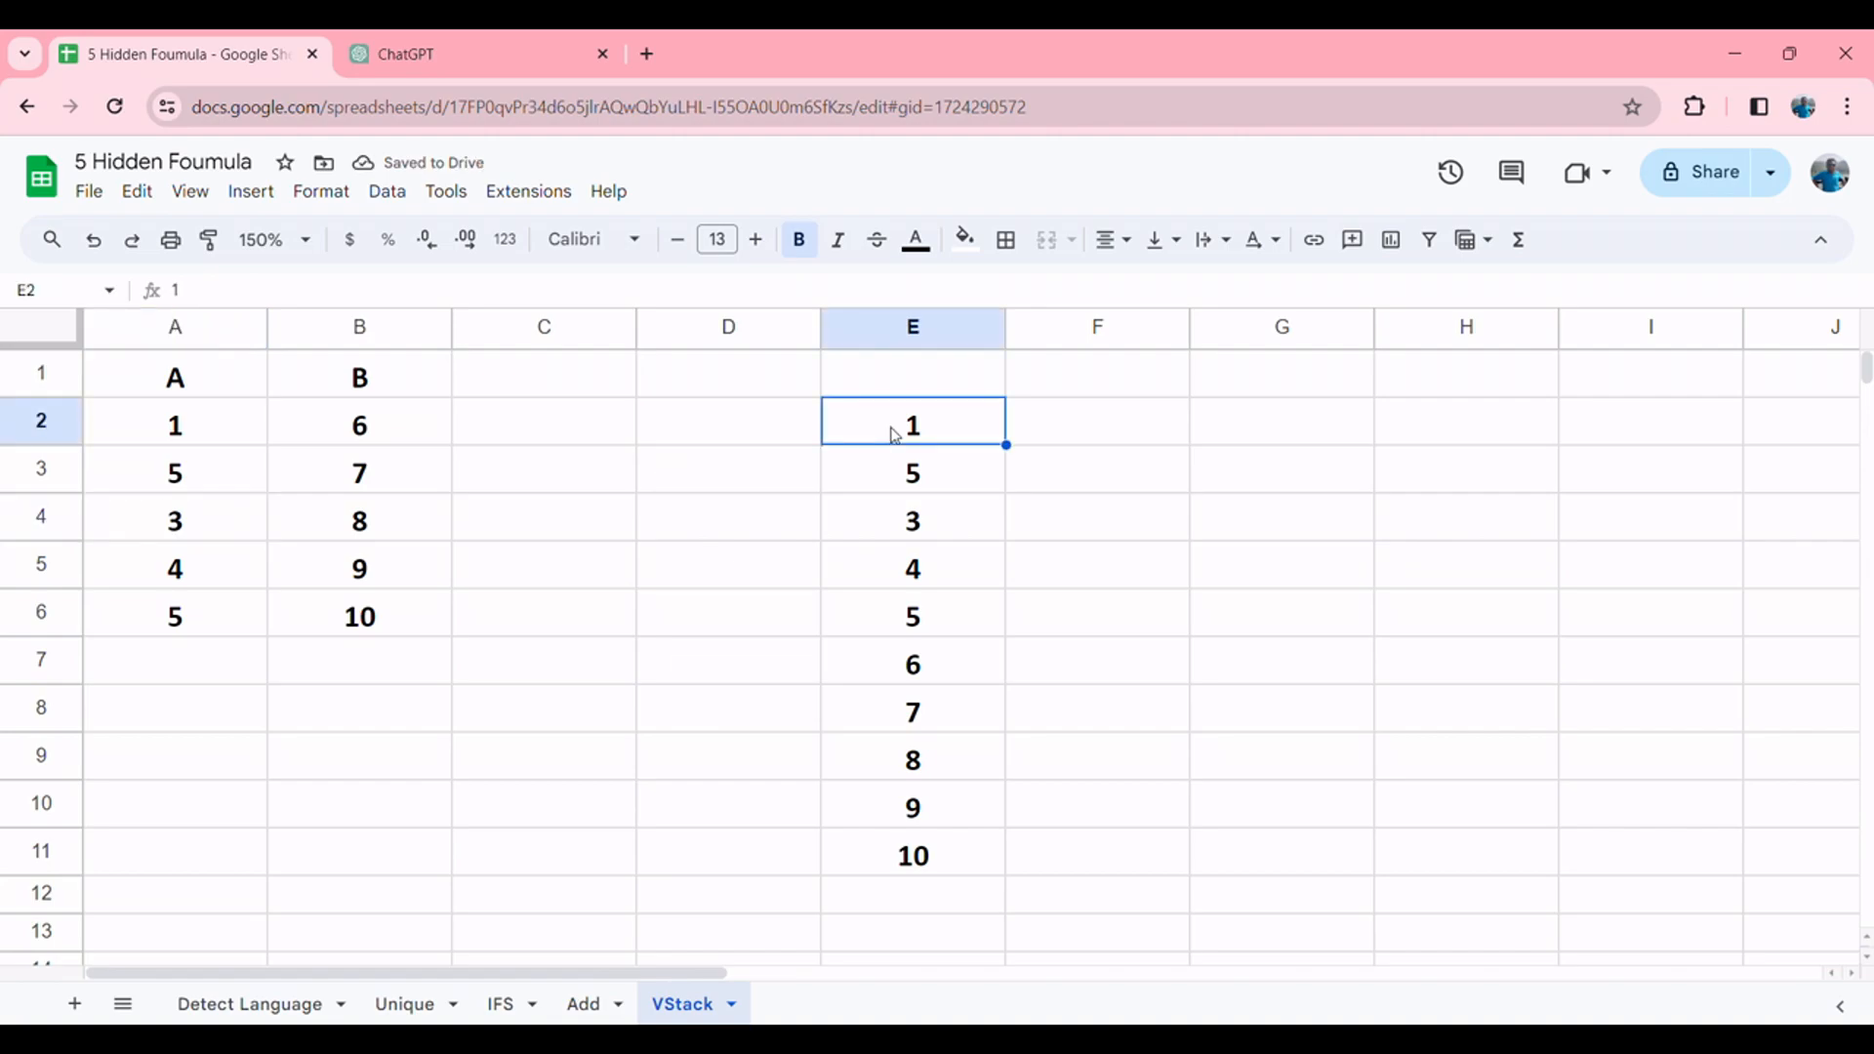
key(shift+Down)
key(shift+Down)
key(shift+Down)
key(shift+Down)
key(shift+Down)
key(shift+Down)
key(shift+Down)
key(shift+Down)
key(shift+Down)
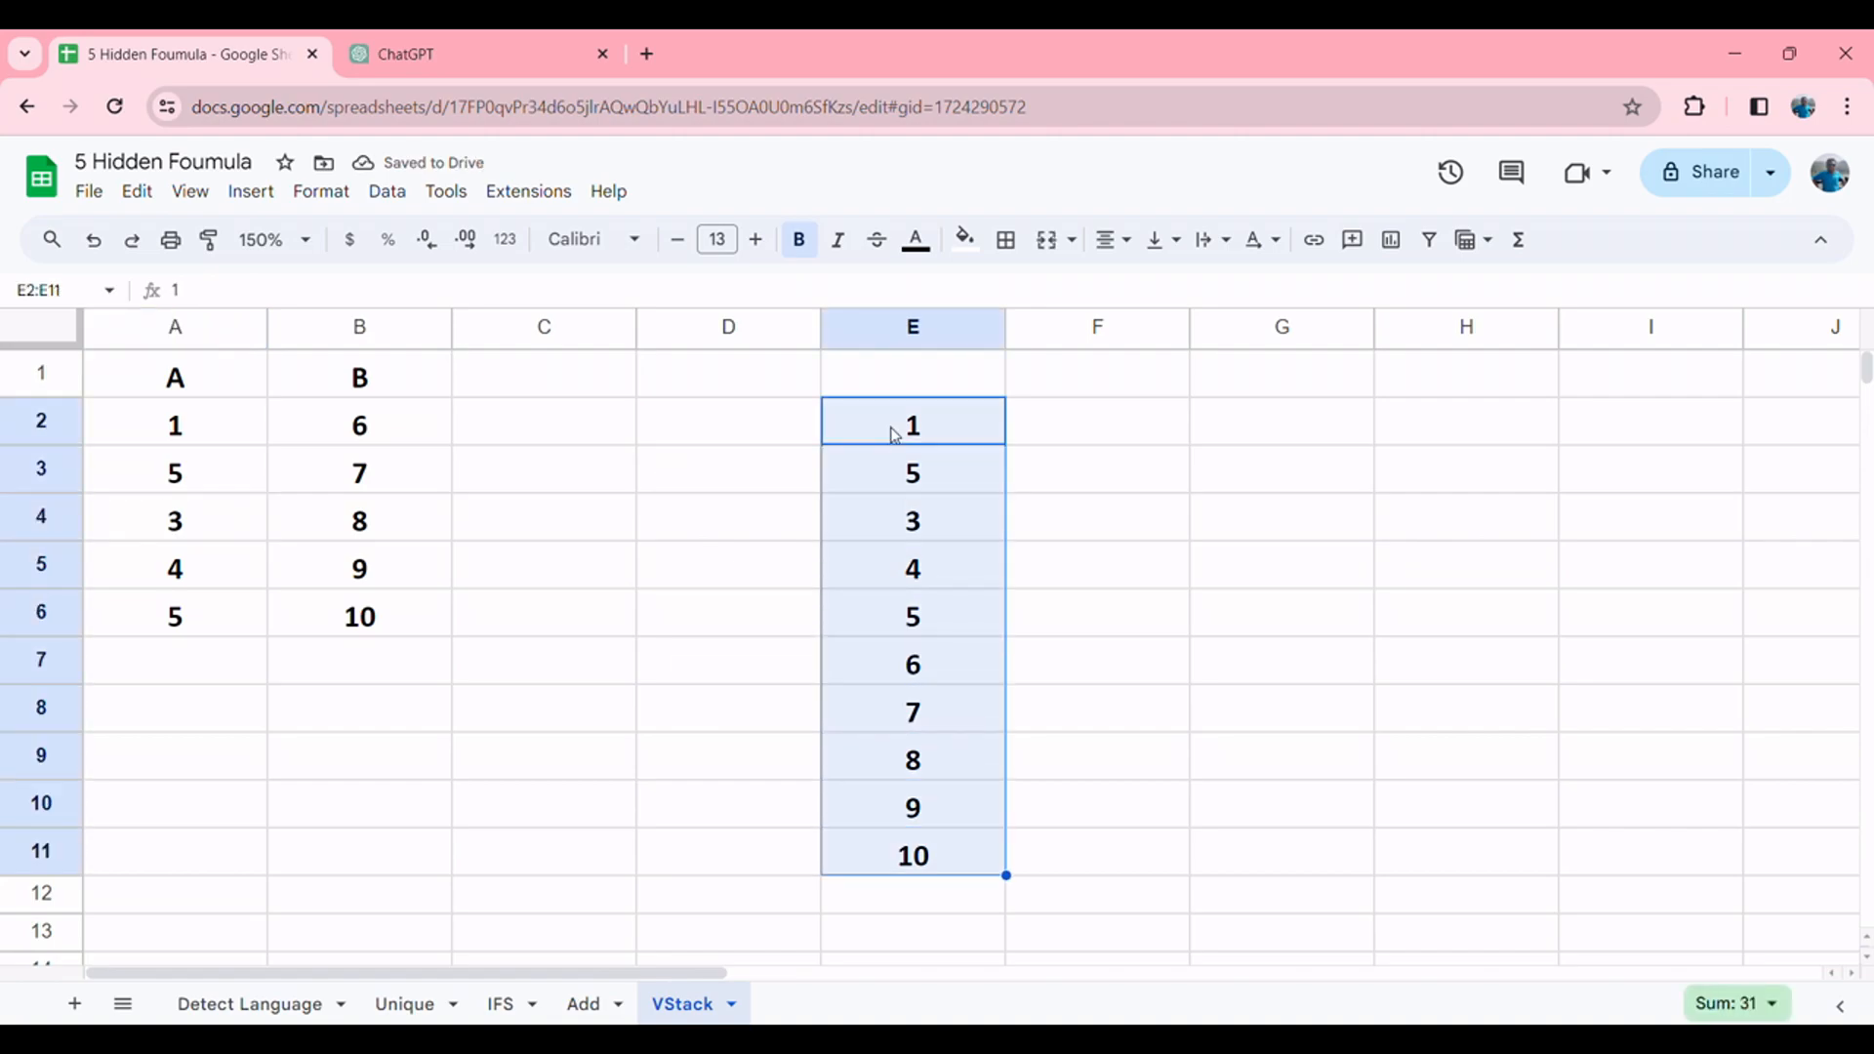
key(Delete)
click(891, 431)
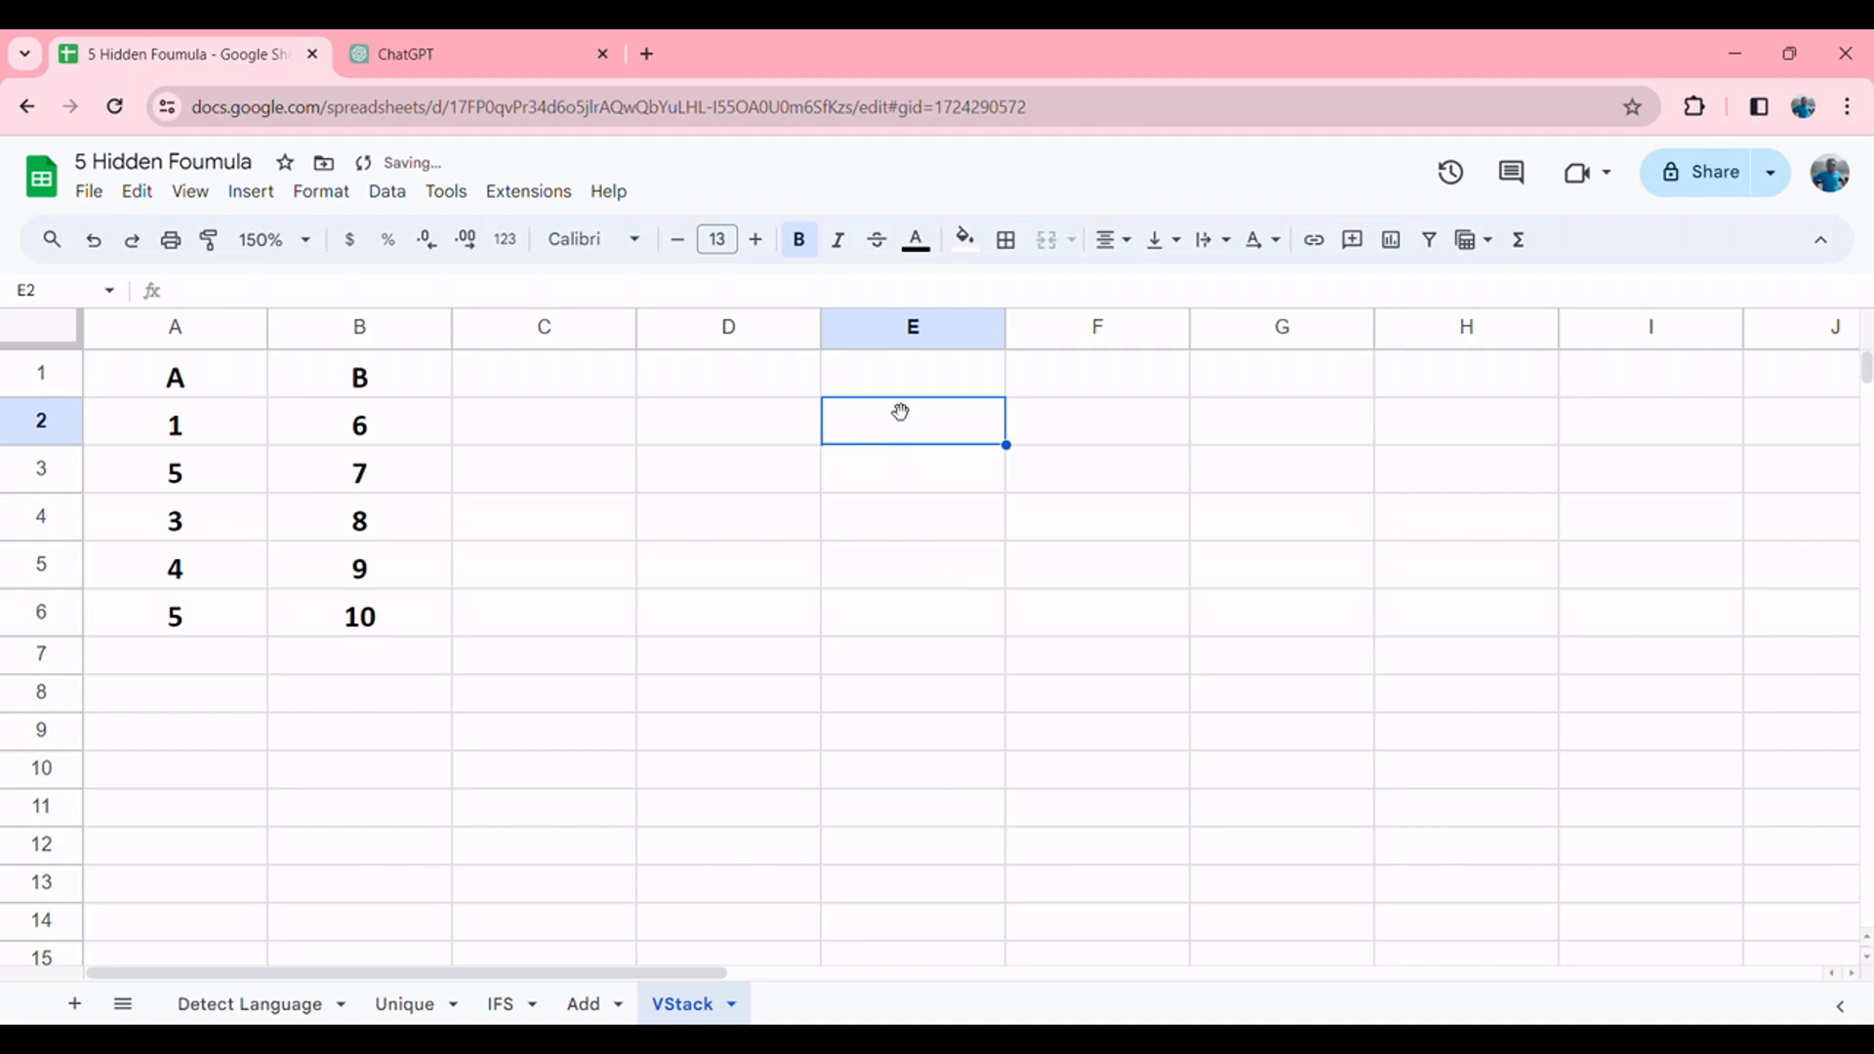
Step: Start a VSTACK formula in E1 with A2:A6 as its first range
click(888, 394)
text(=v)
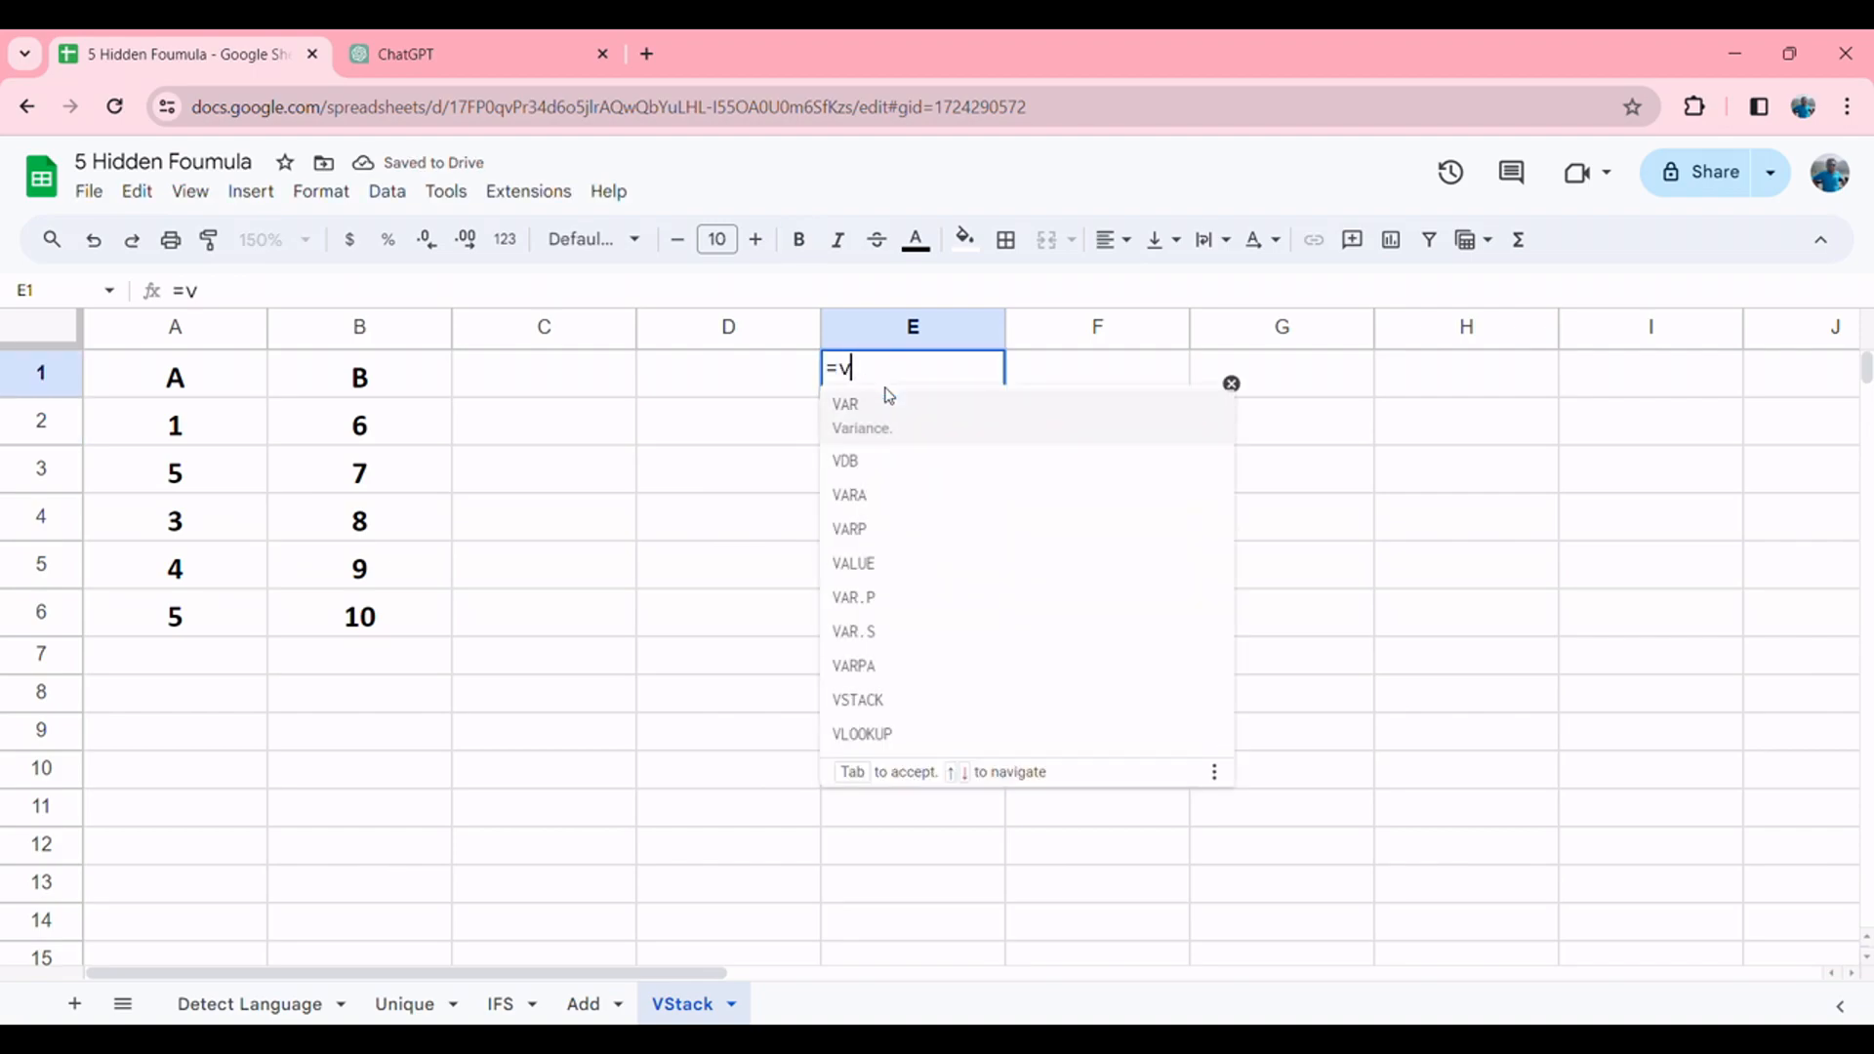
text(s)
key(Tab)
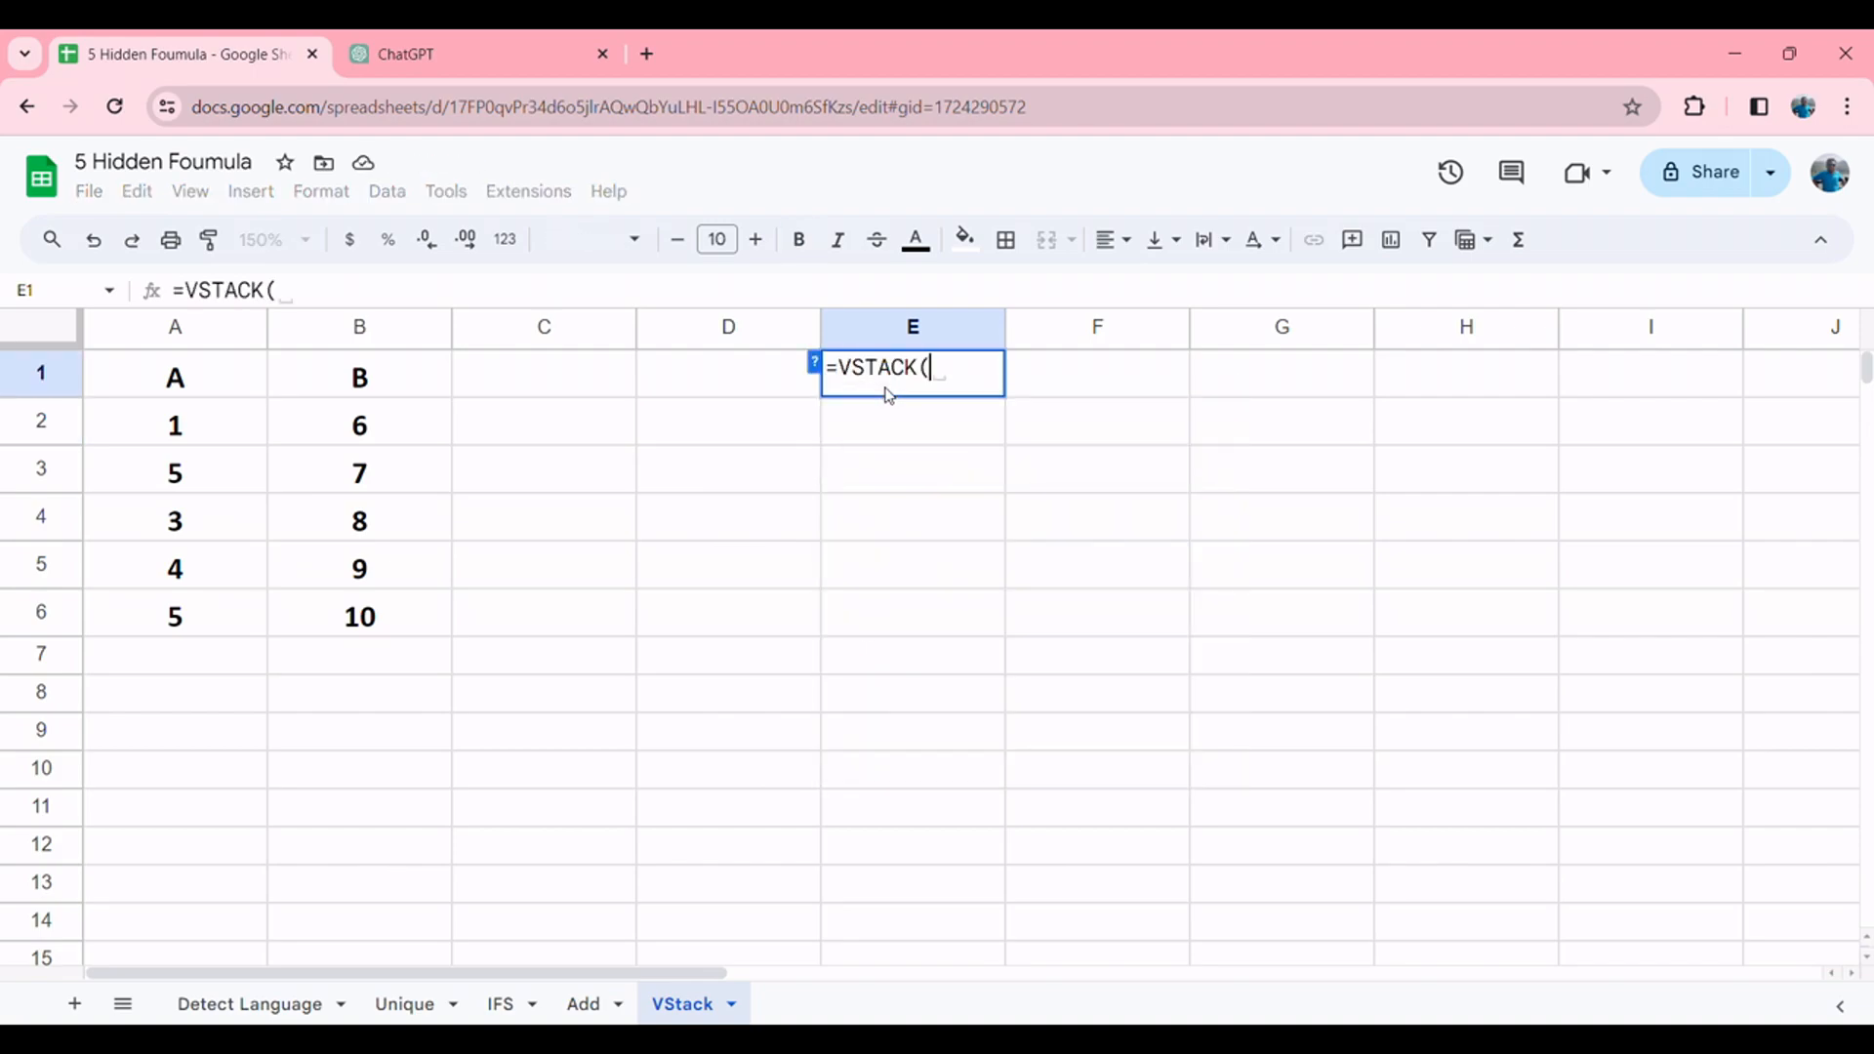
click(234, 436)
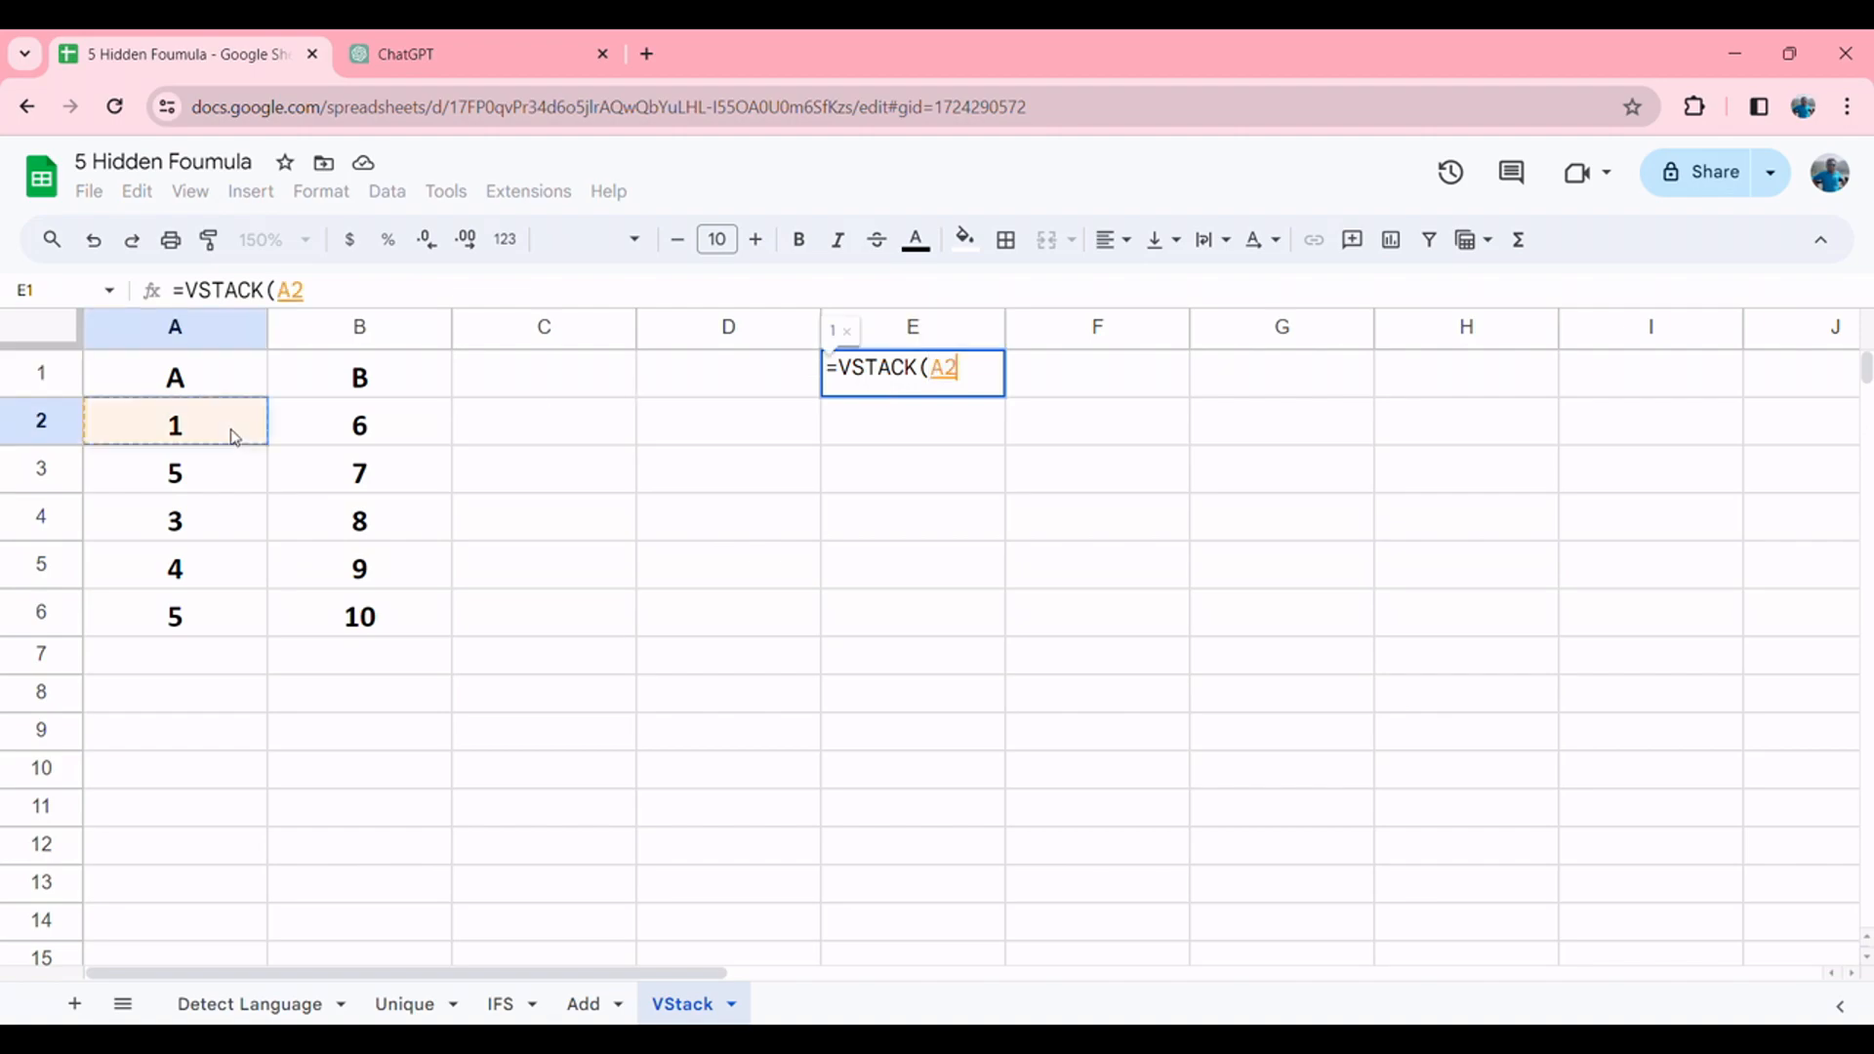
key(shift+Down)
key(shift+Down)
key(shift+Down)
key(shift+Down)
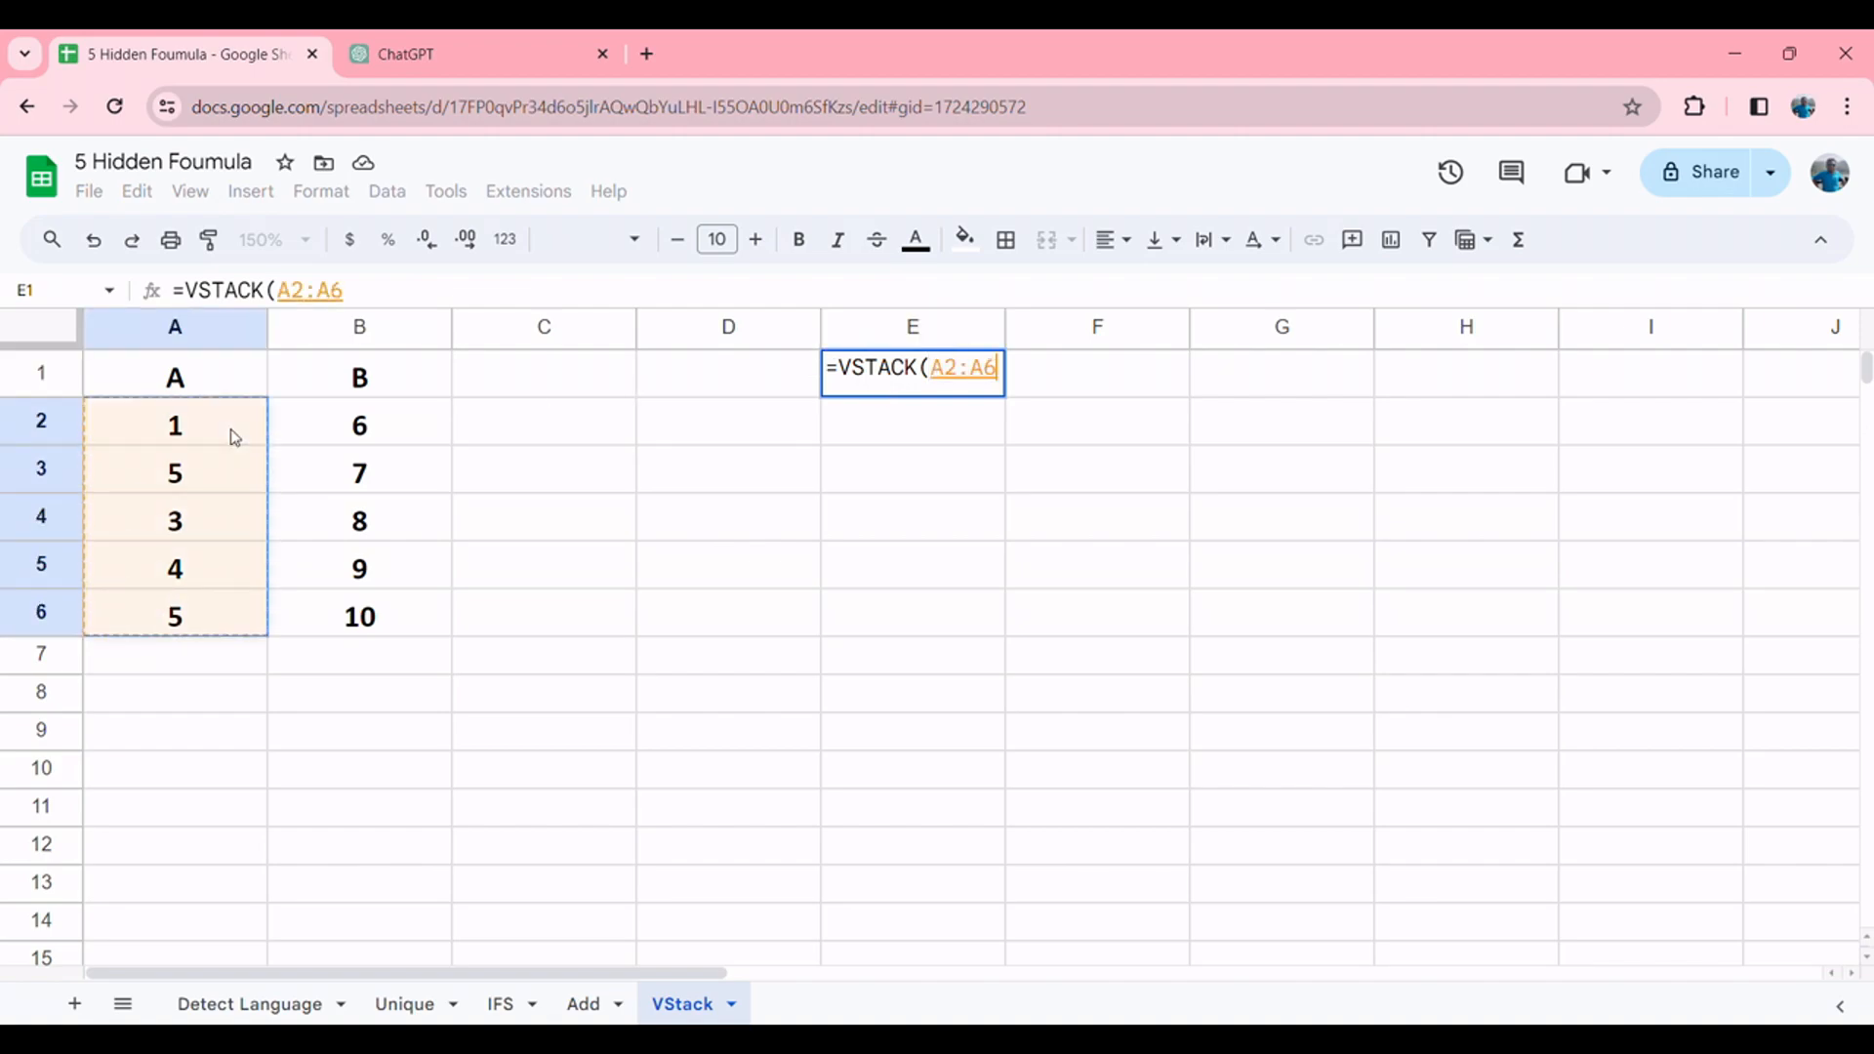
text(,)
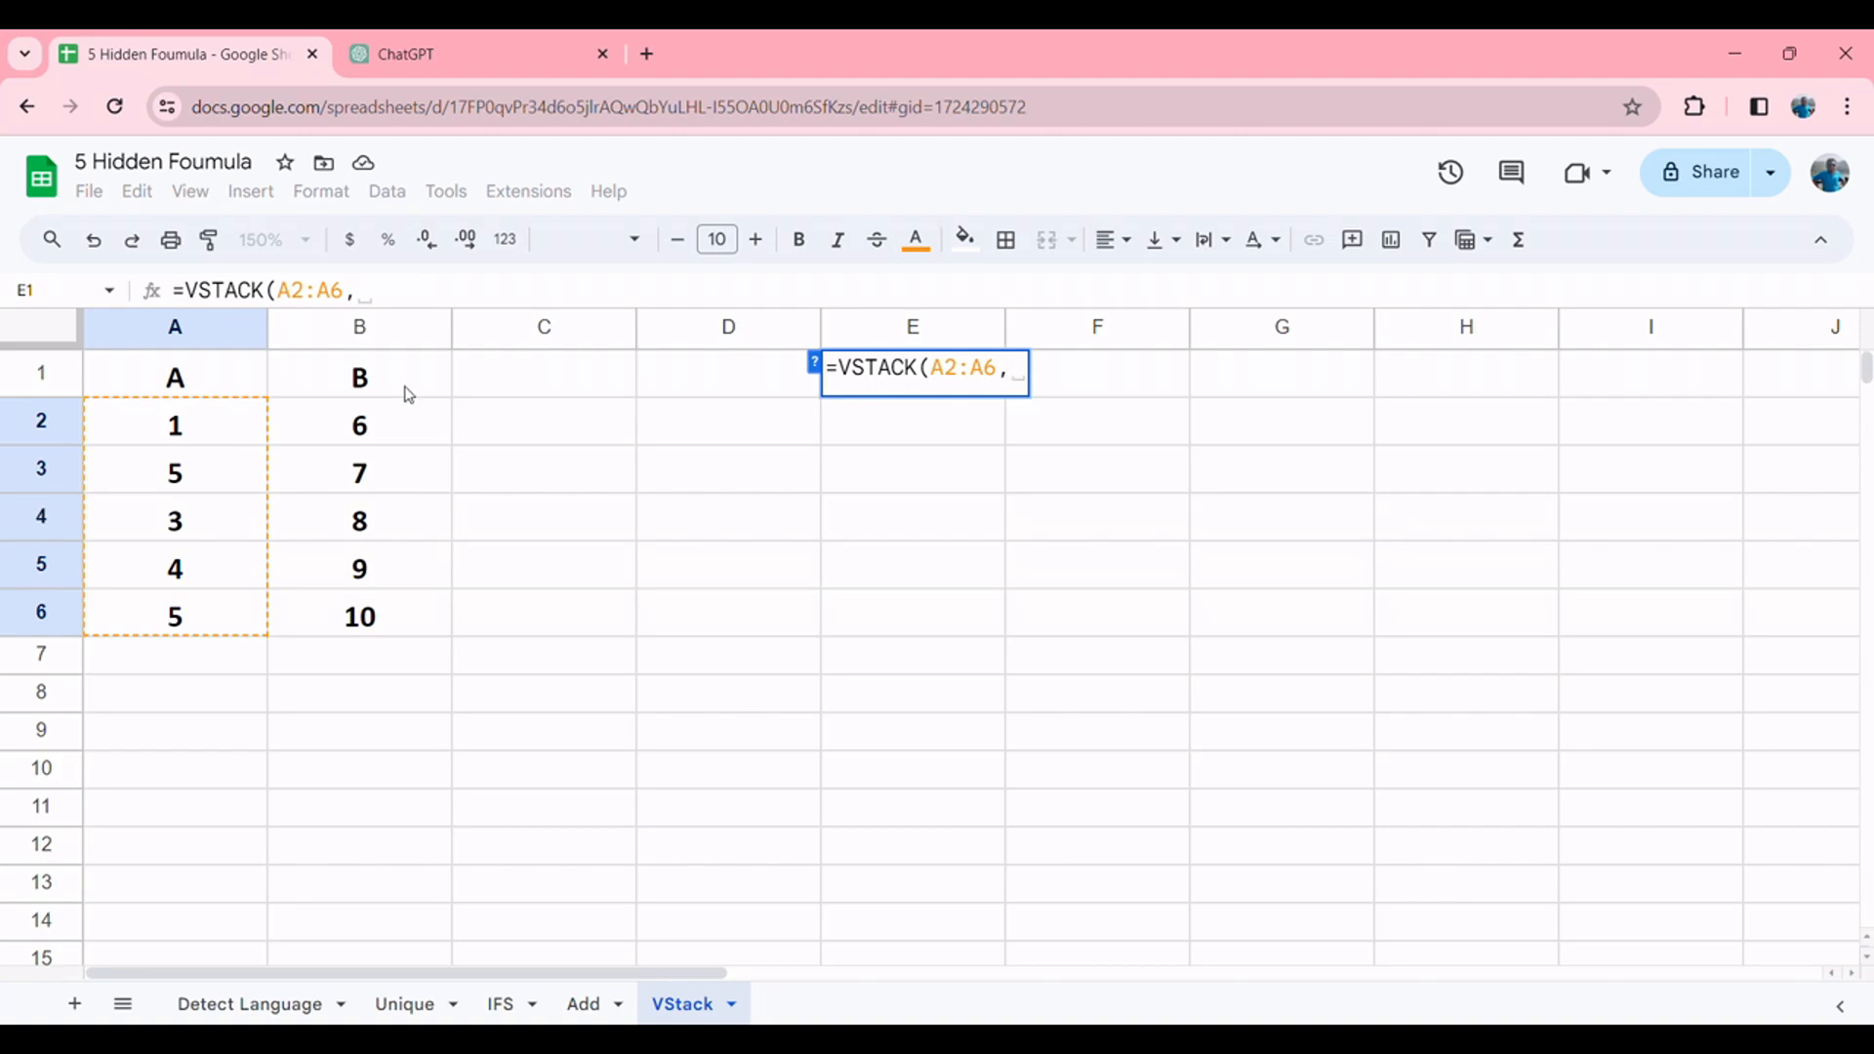
Step: Add B2:B6 as the second range and complete the formula =VSTACK(A2:A6,B2:B6)
click(433, 421)
key(shift+Down)
key(shift+Down)
key(shift+Down)
key(shift+Down)
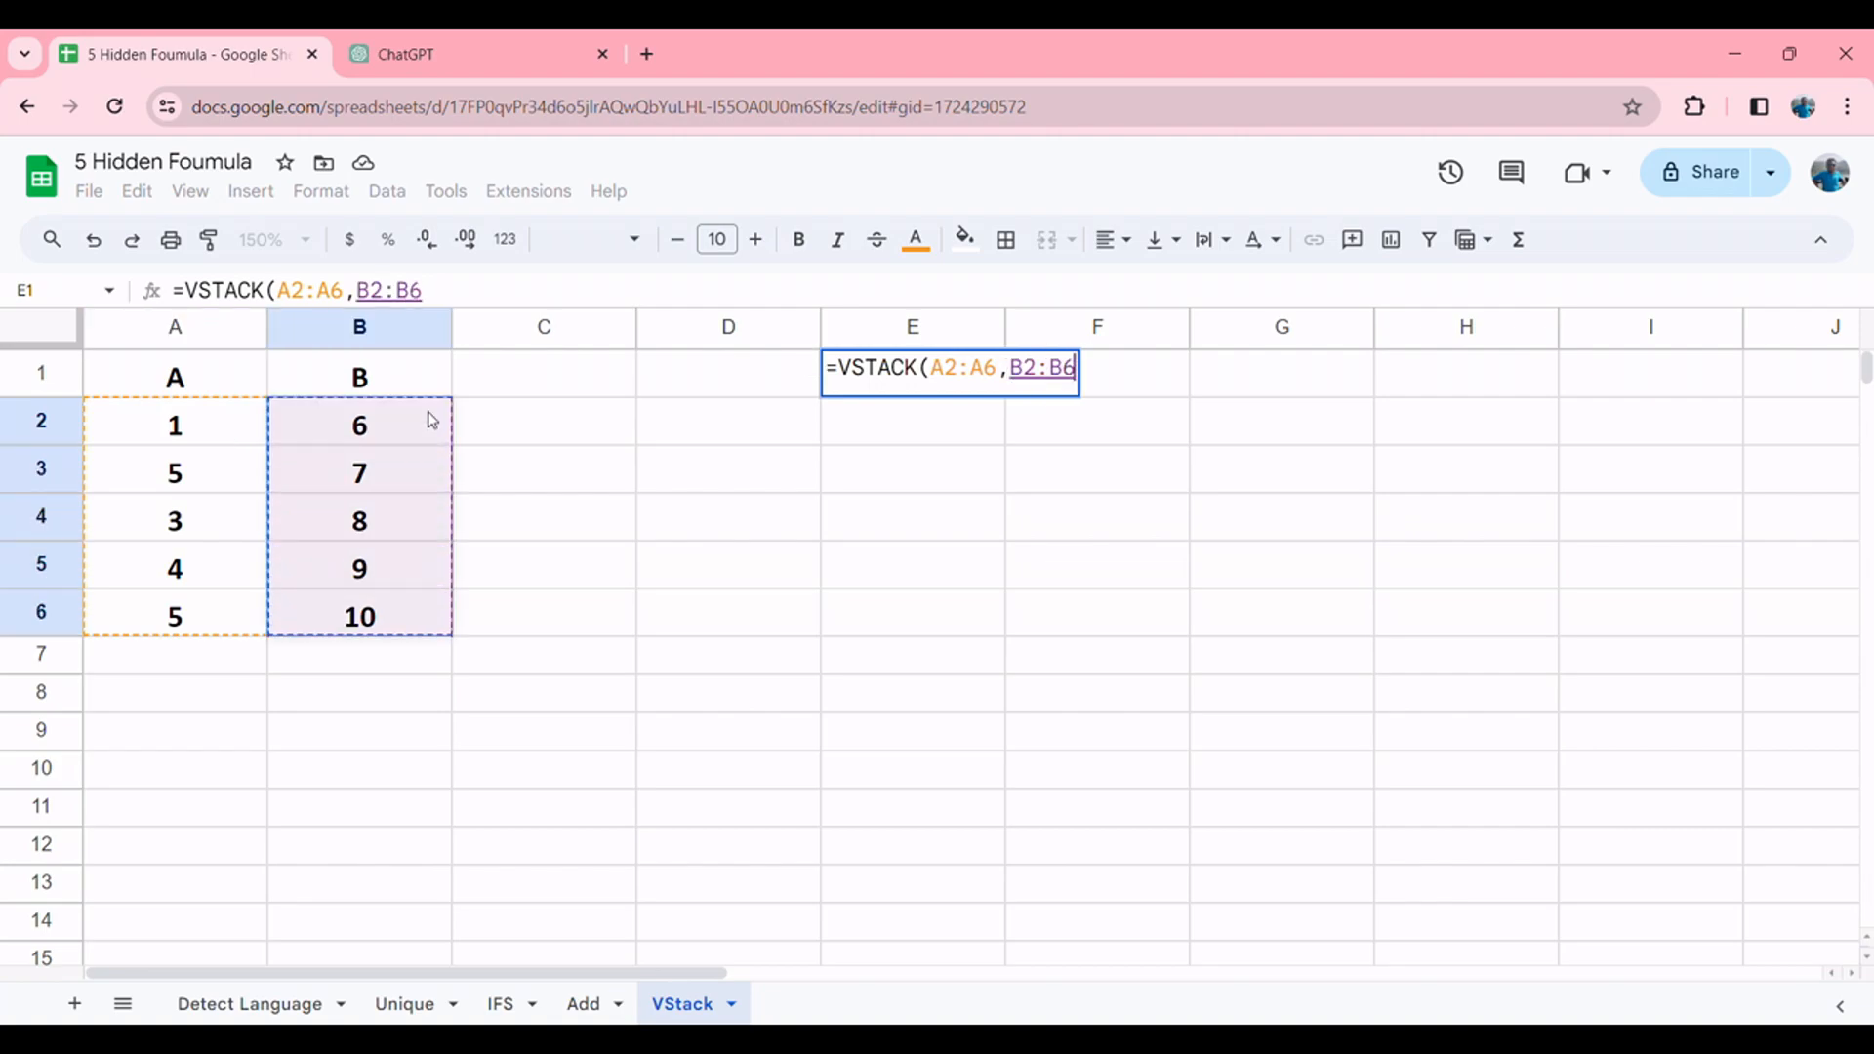
text())
key(Return)
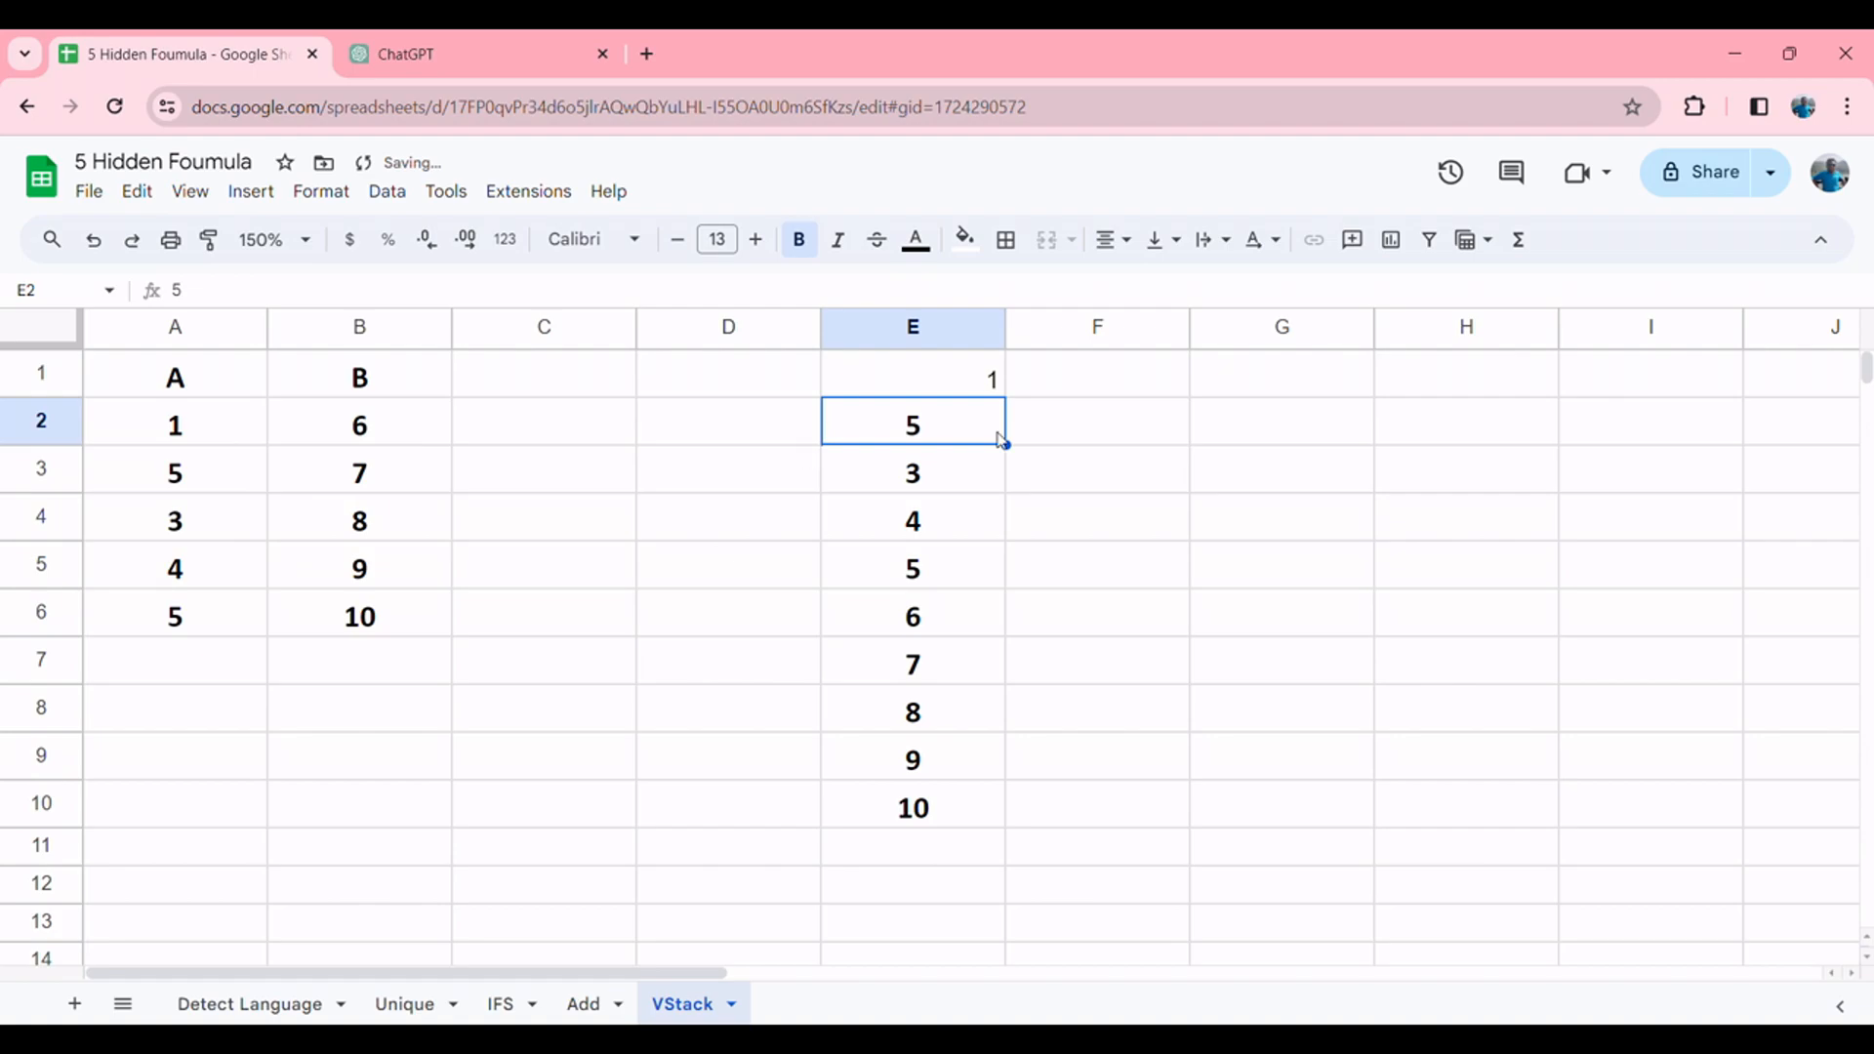
Step: Set A4 to 10 and check the corresponding stacked value in E3
click(181, 535)
text(10)
key(Tab)
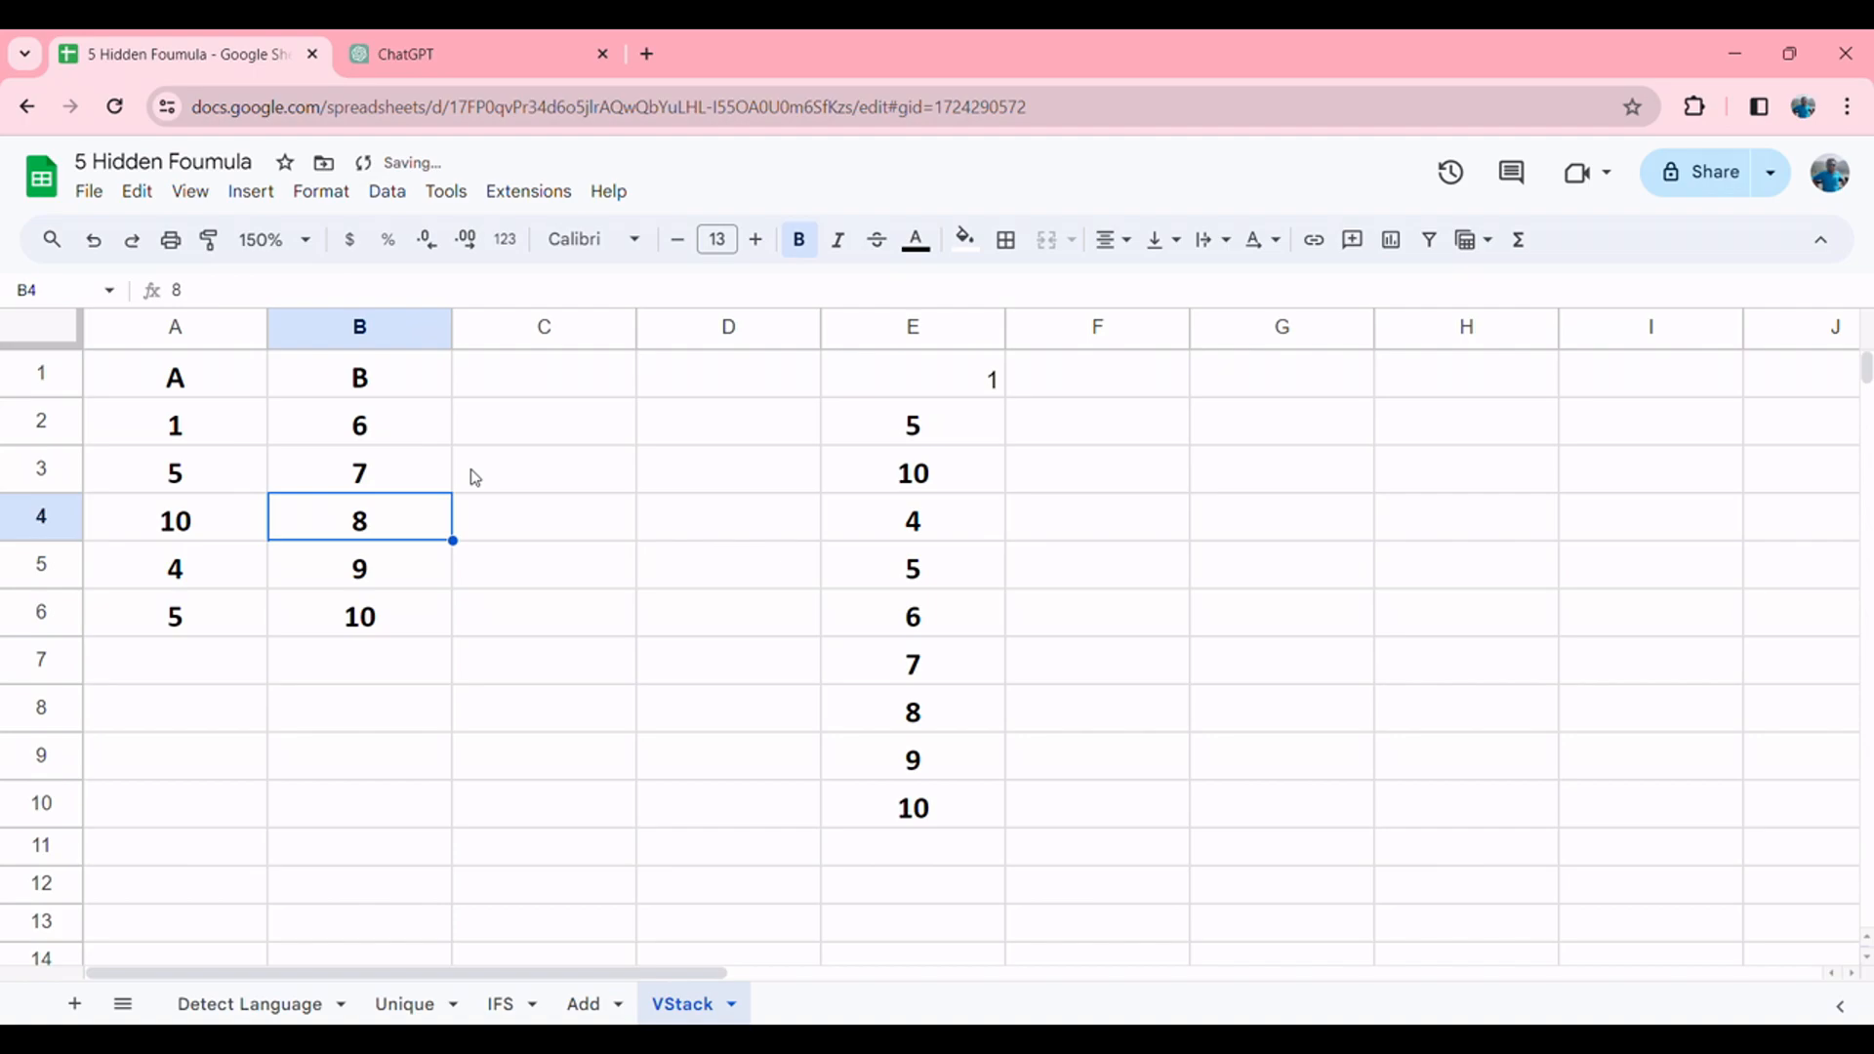
click(883, 488)
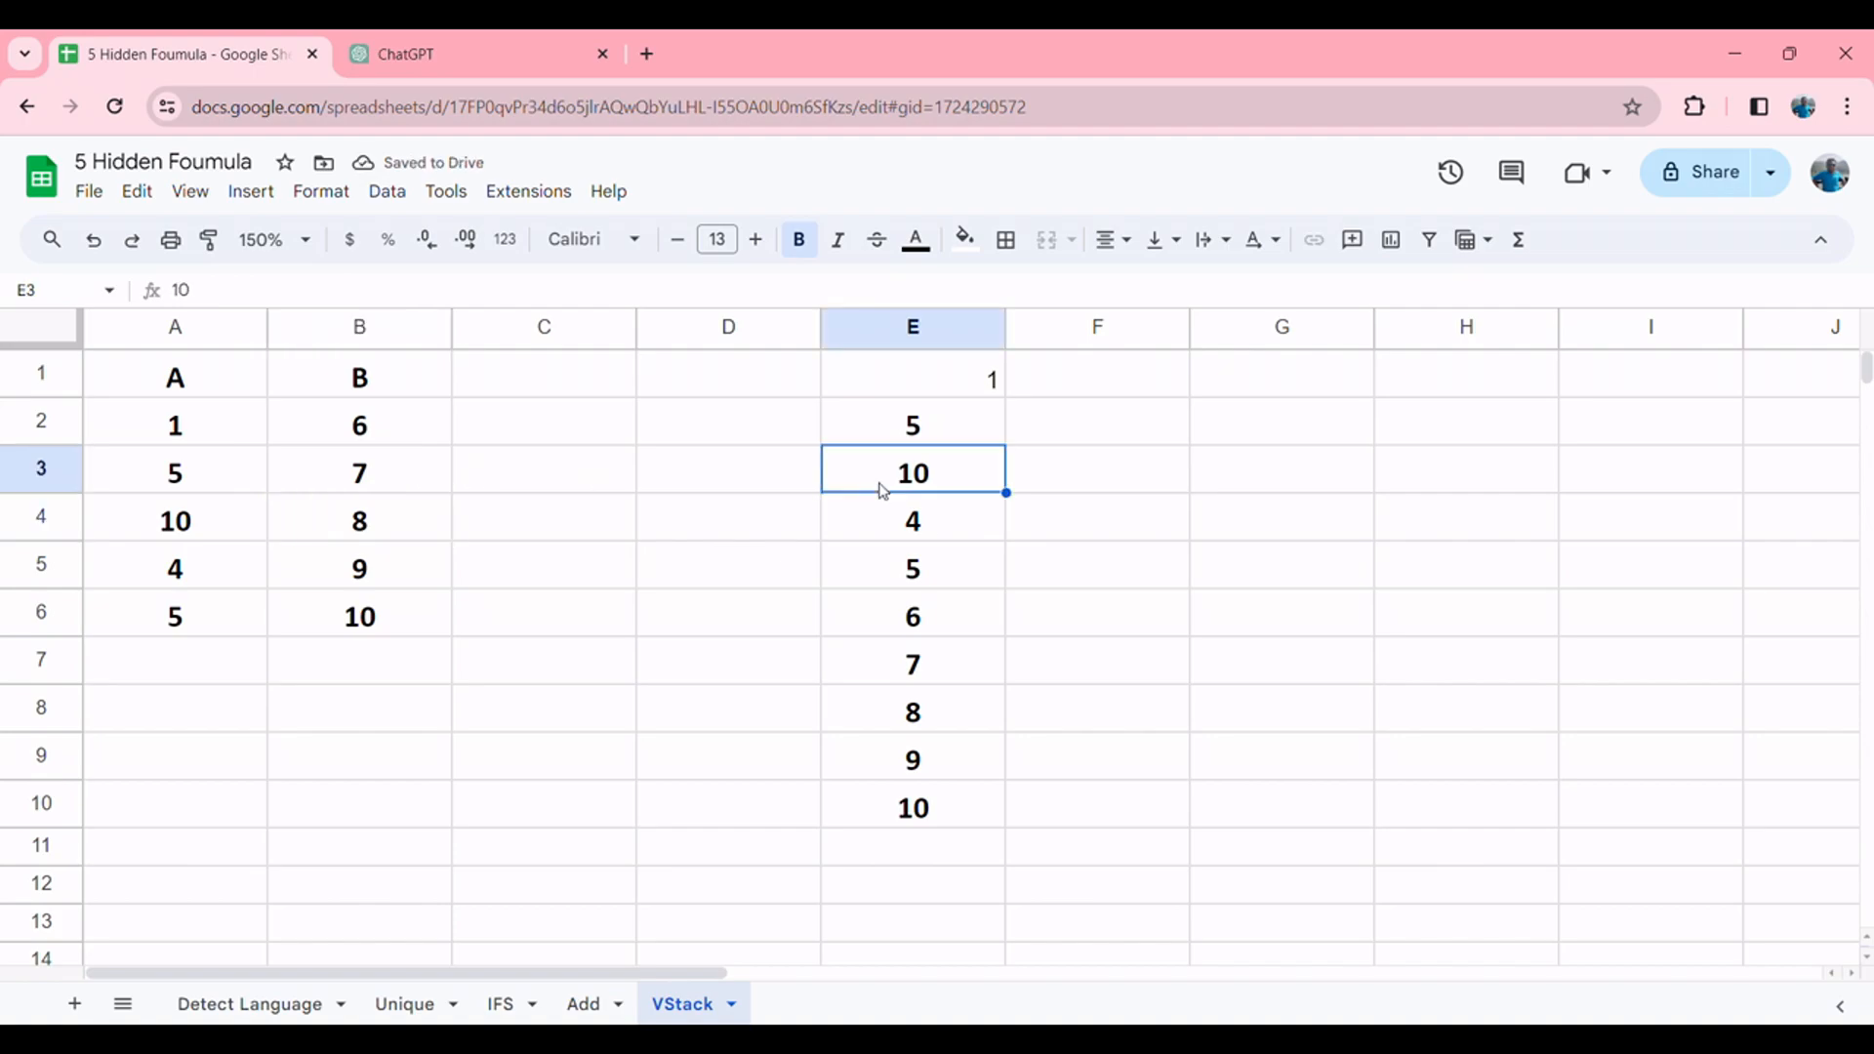